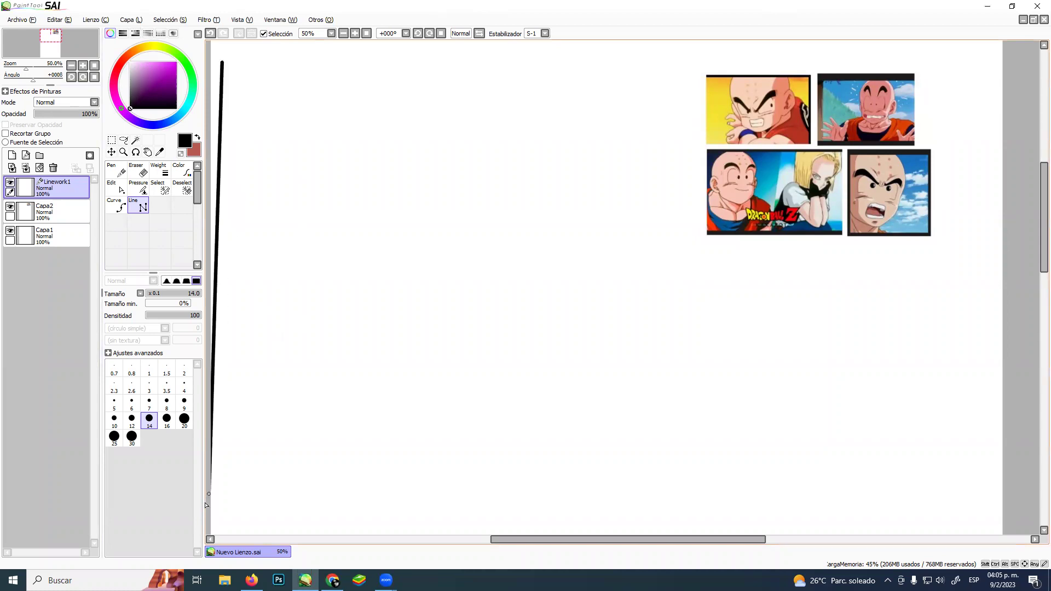
Draw the comic page's outer frame as a closed rectangle with black size 14 straight lines on Linework1
click(221, 526)
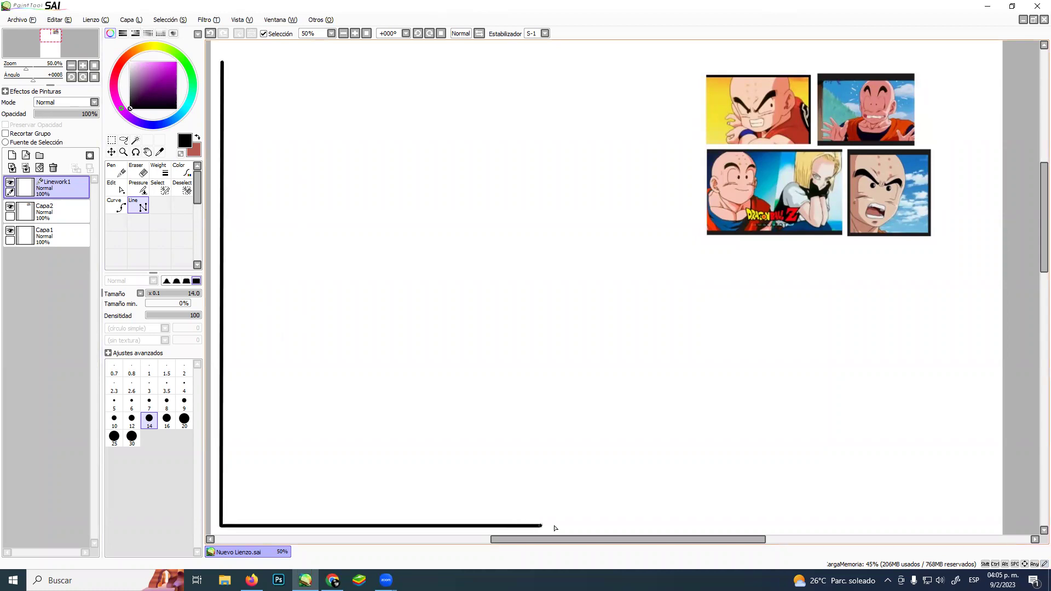
click(632, 528)
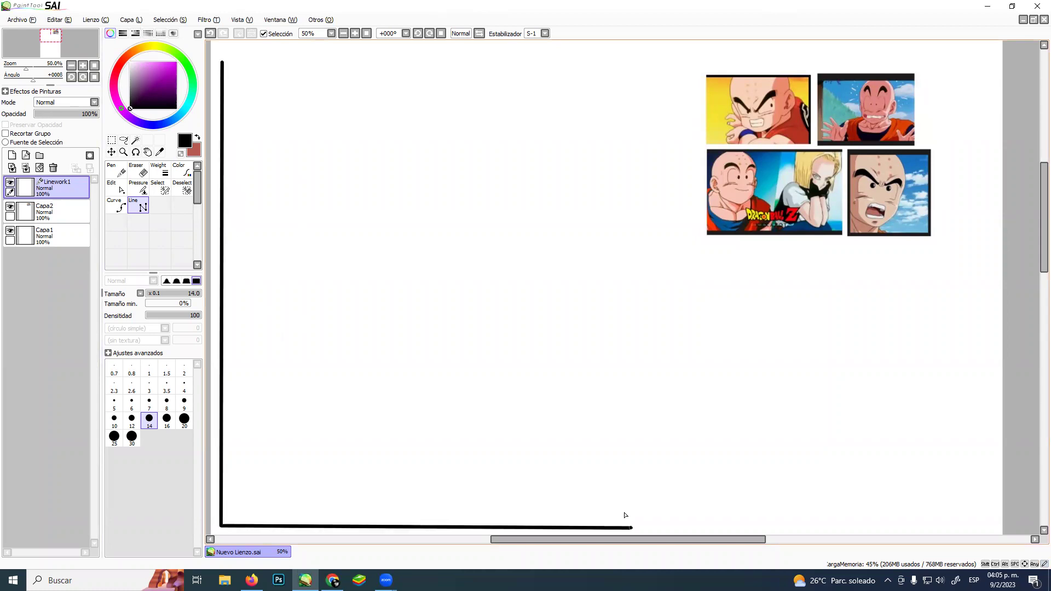
click(634, 51)
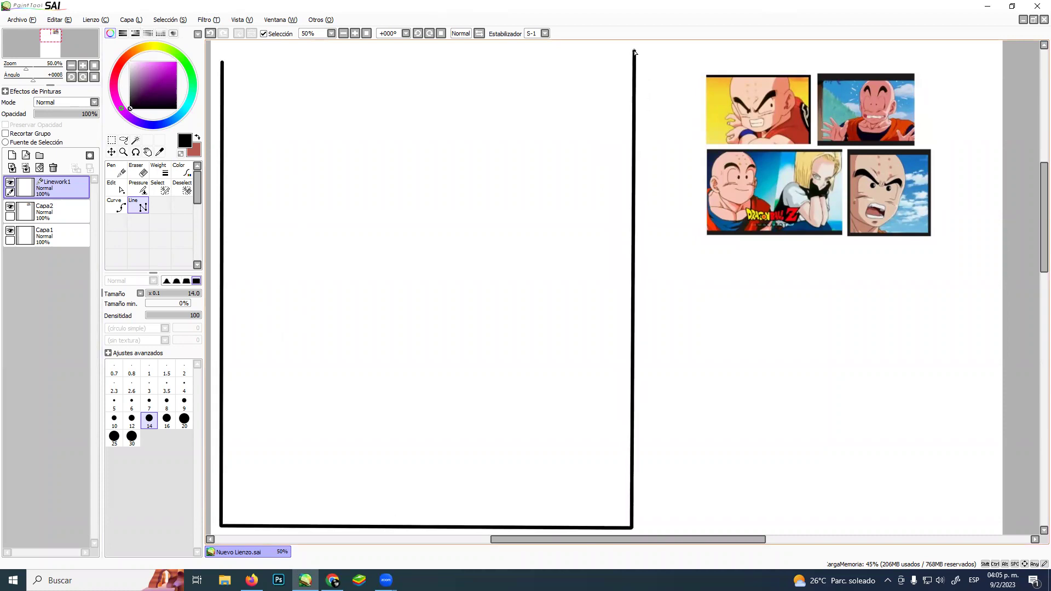
click(223, 50)
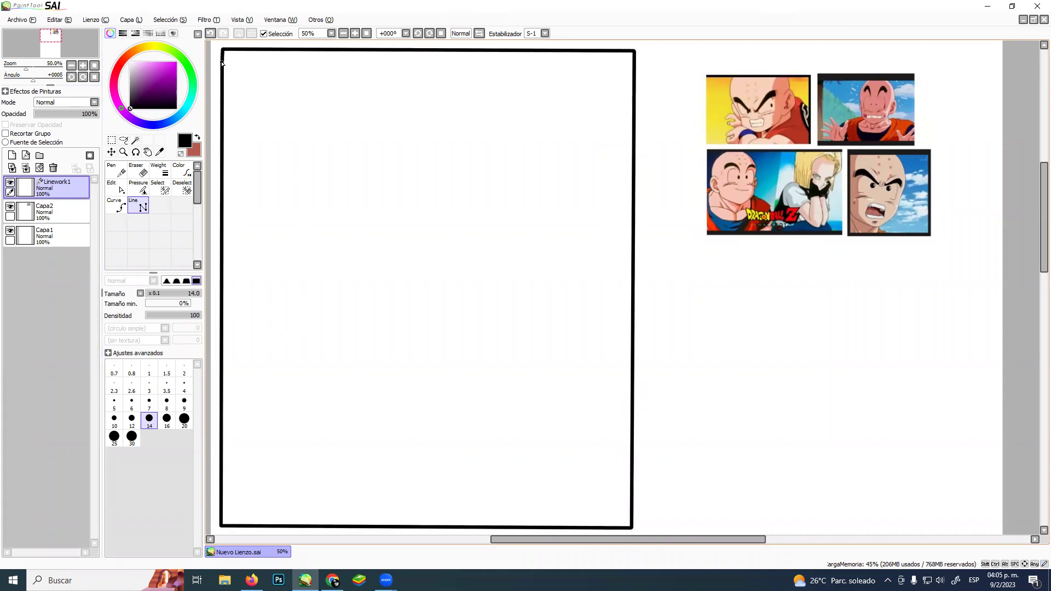
double_click(222, 61)
Draw a wide panel across the upper part of the page frame, its lower edge slanting up to the right
click(242, 69)
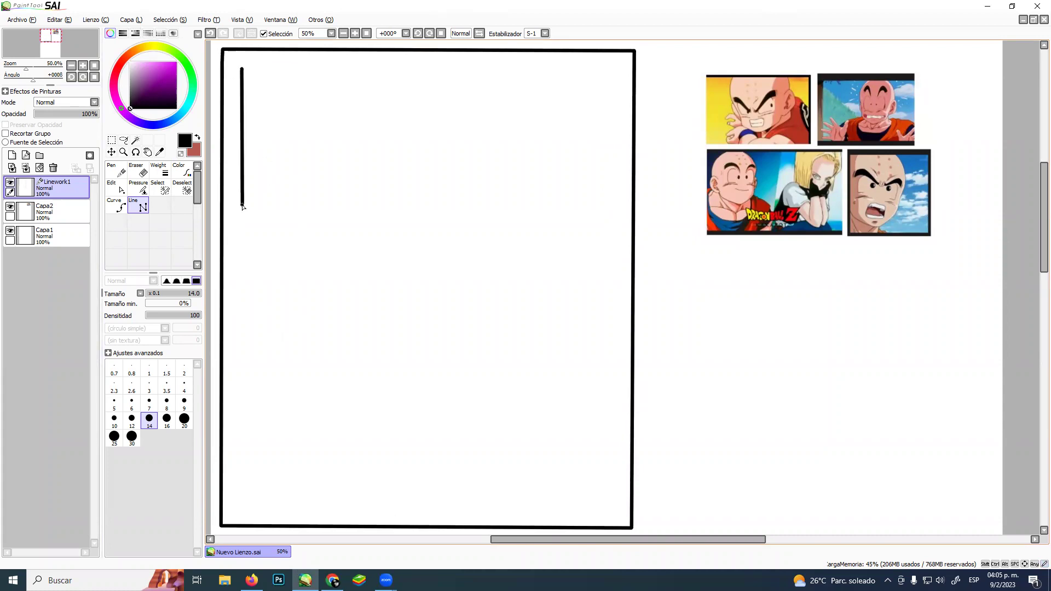
click(242, 205)
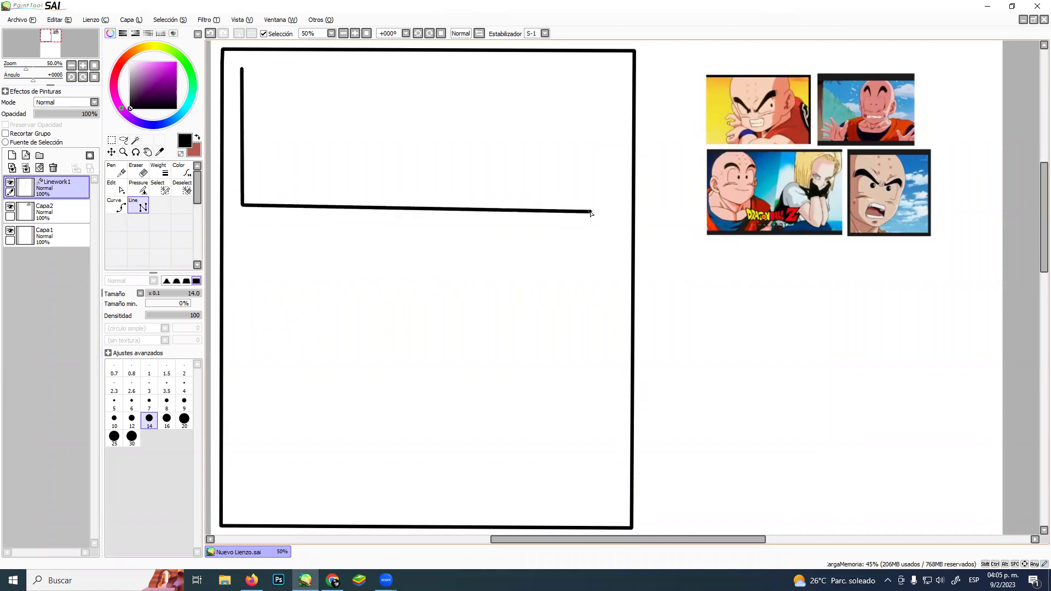
click(608, 170)
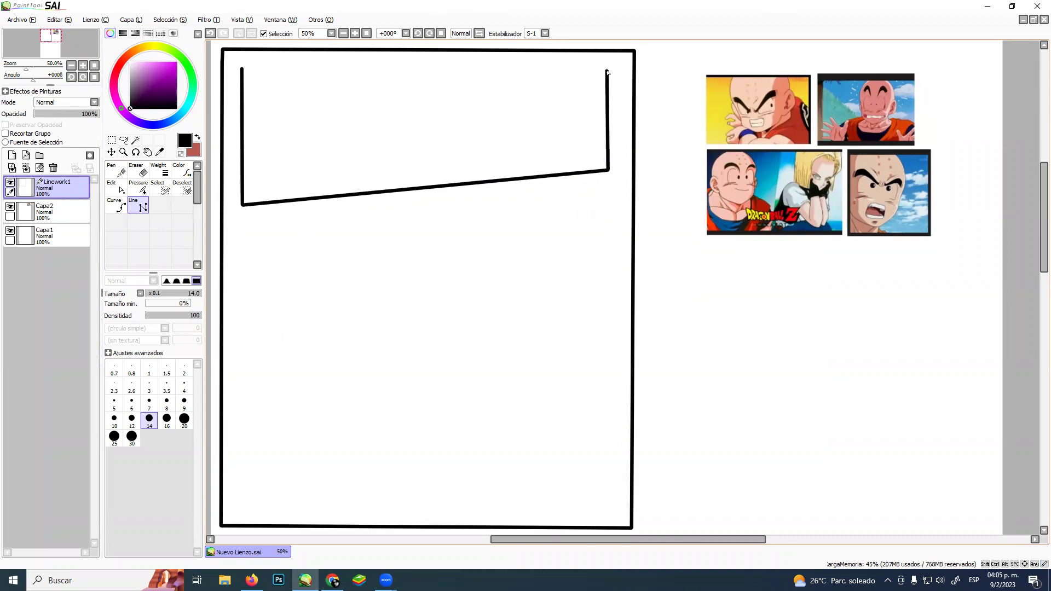
click(608, 73)
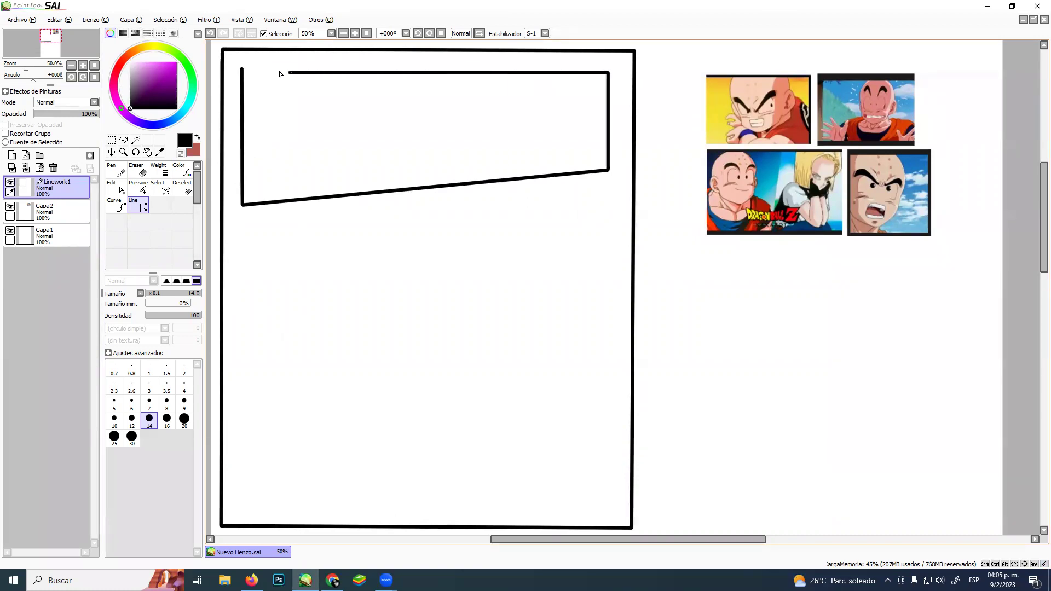
double_click(241, 68)
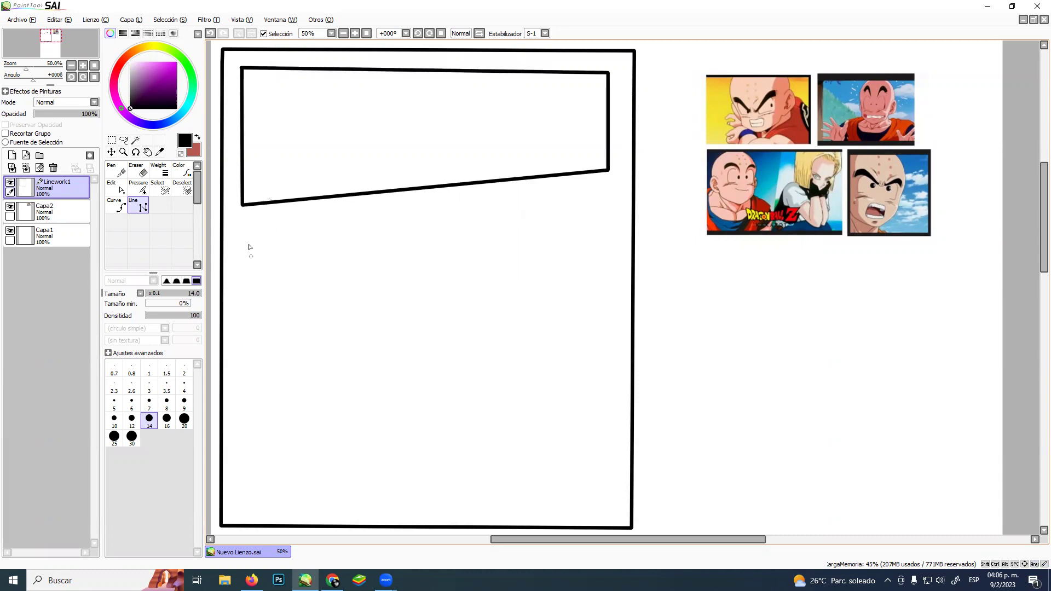
Draw a tall panel below it on the left, with a slanted upper edge and a diagonal right side
click(244, 216)
double_click(246, 450)
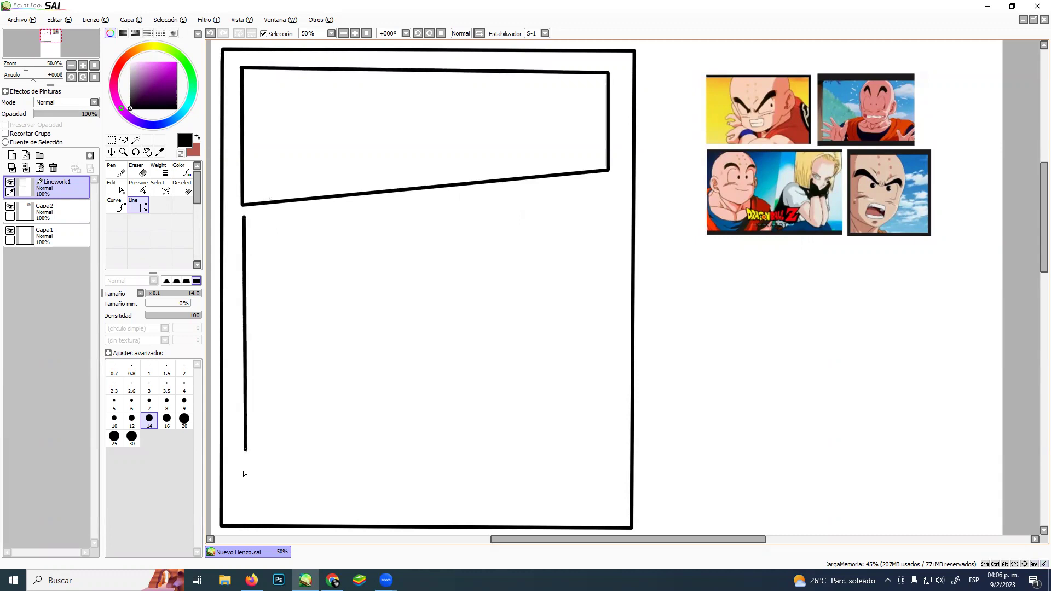
click(242, 508)
click(243, 509)
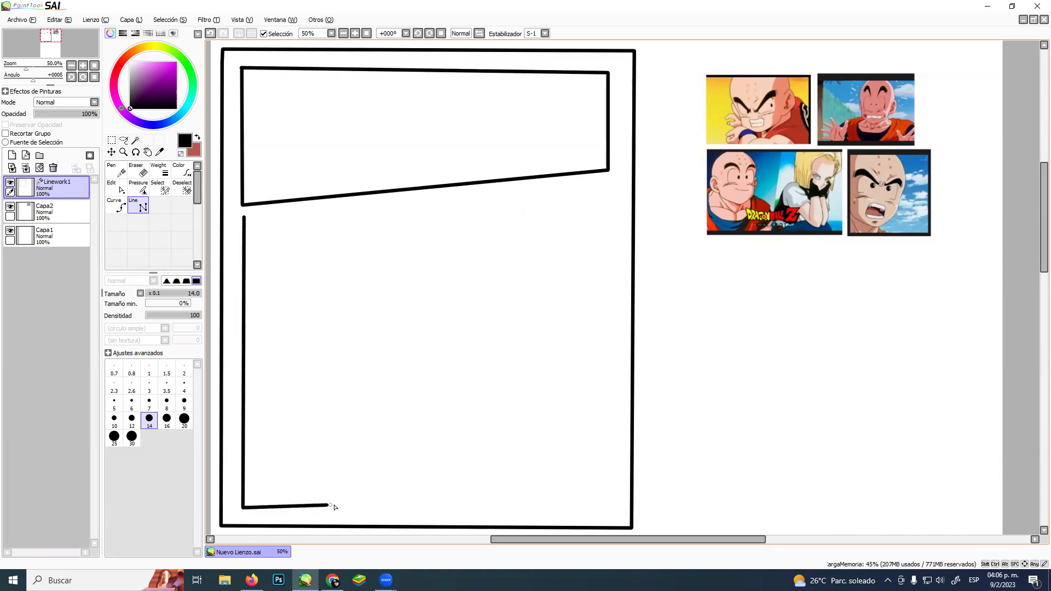
click(371, 511)
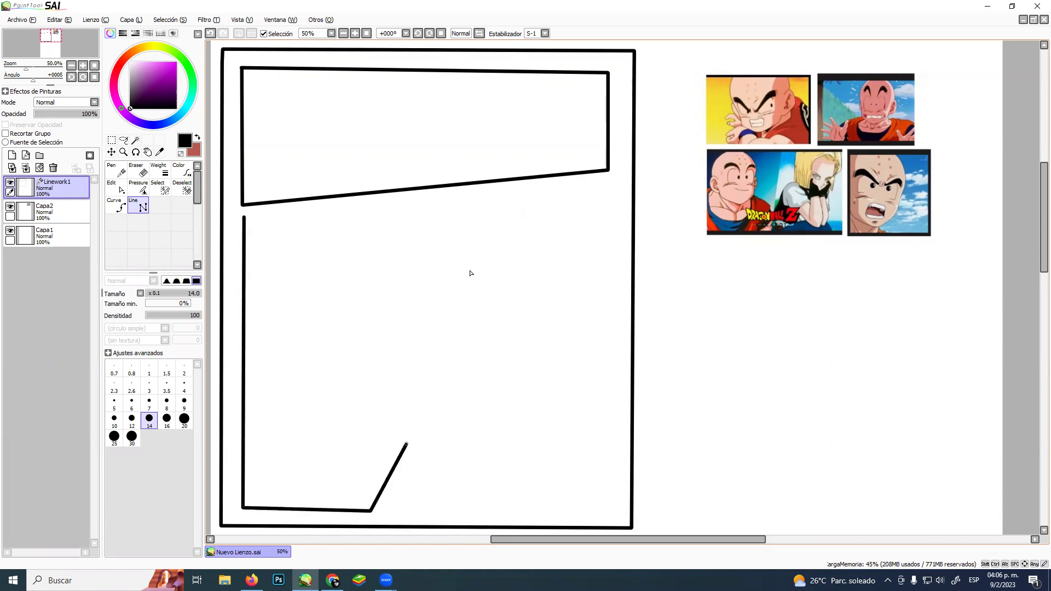
click(489, 191)
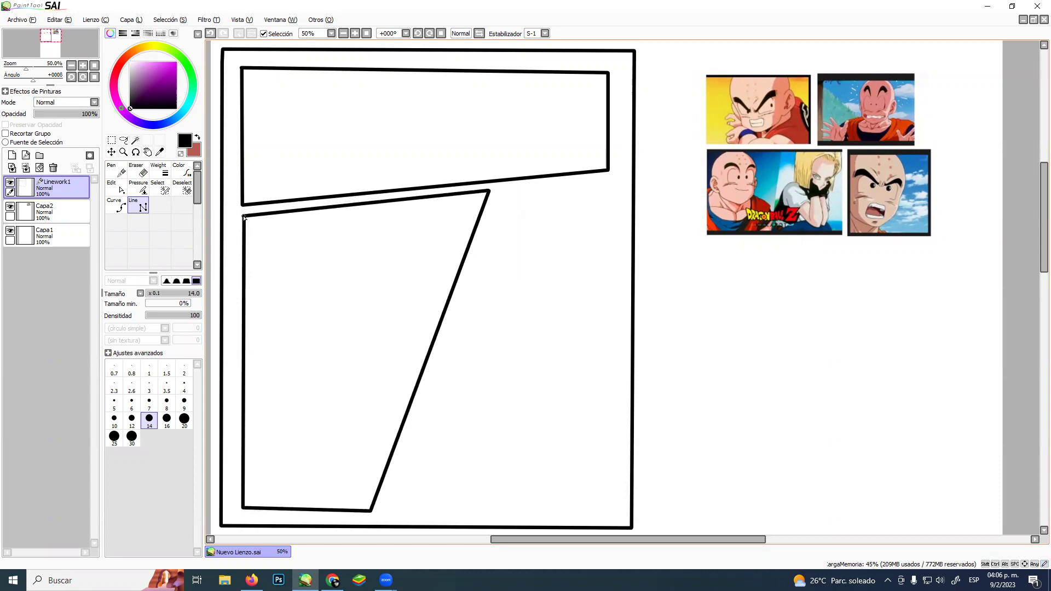
Draw a smaller four-sided panel beside the tall panel's diagonal side, directly beneath the wide upper panel
click(499, 190)
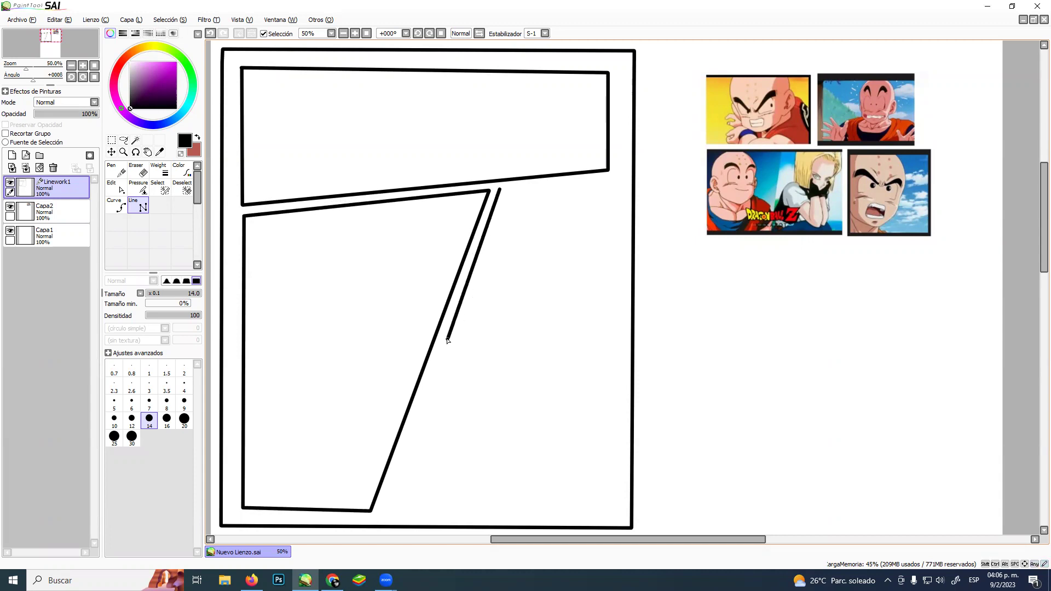
click(438, 355)
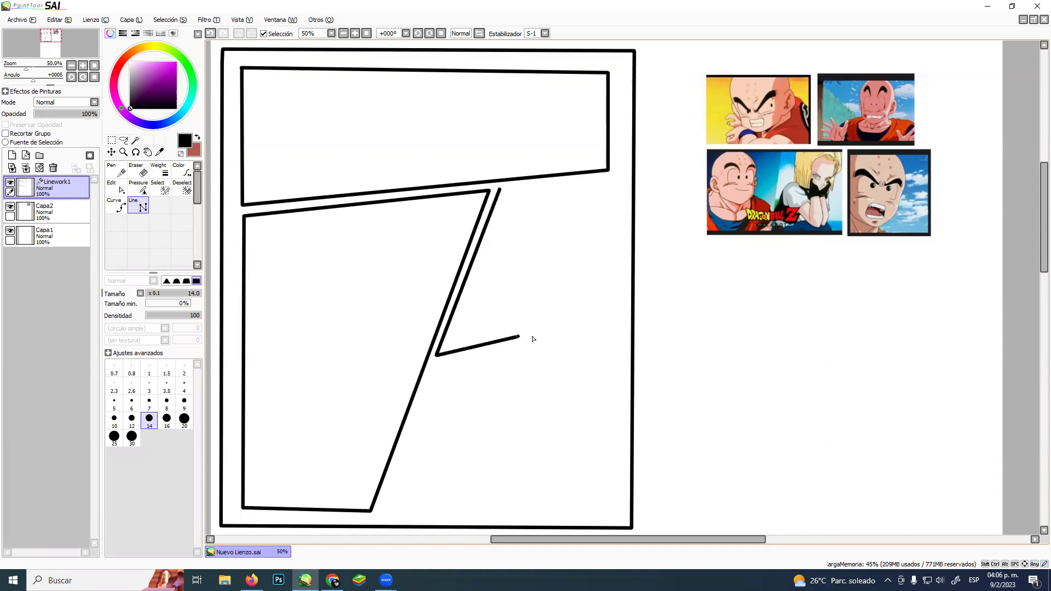
click(603, 338)
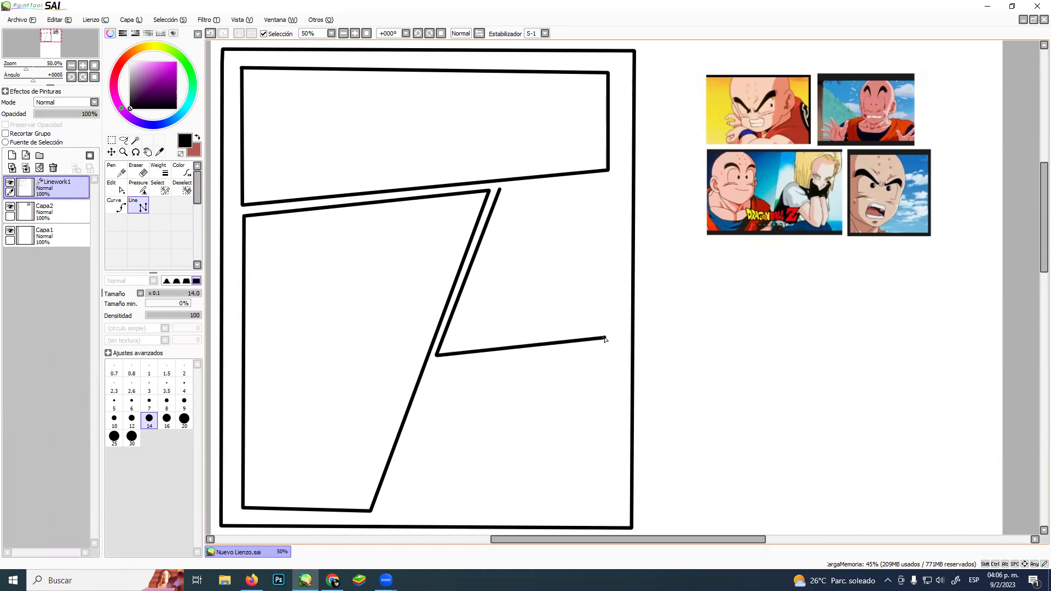
click(607, 179)
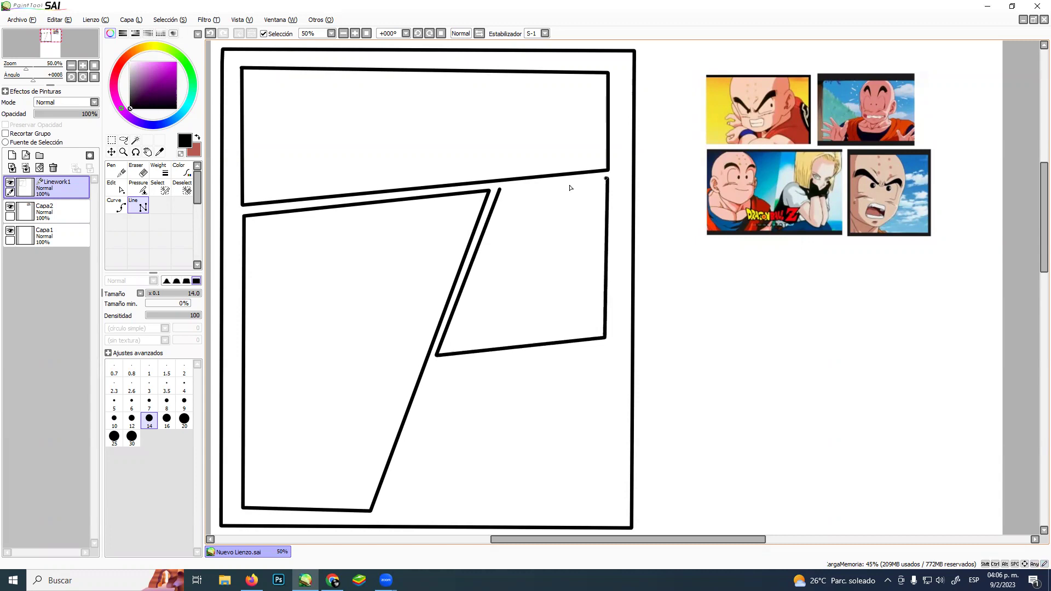
click(500, 190)
Draw the last panel in the page's lower right area, following the tall panel's diagonal and the small panel's slanted edge
click(436, 363)
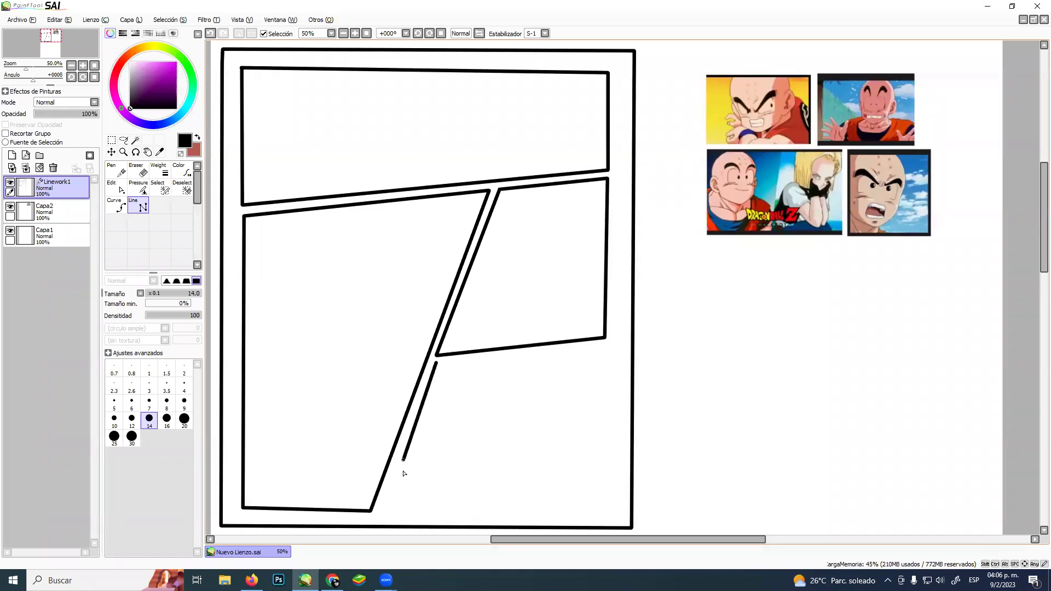
click(379, 510)
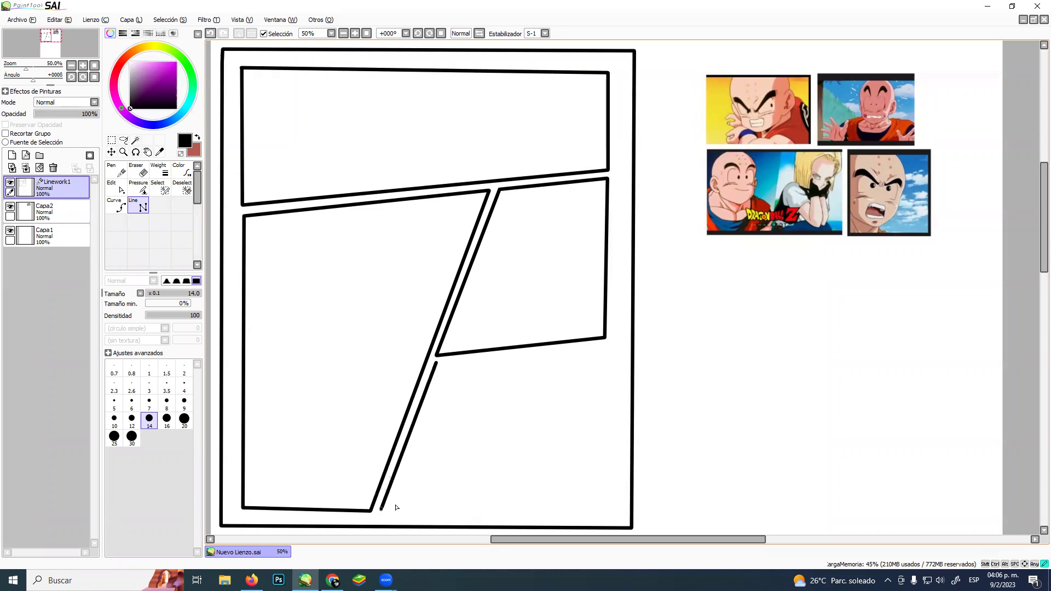
click(605, 511)
click(607, 347)
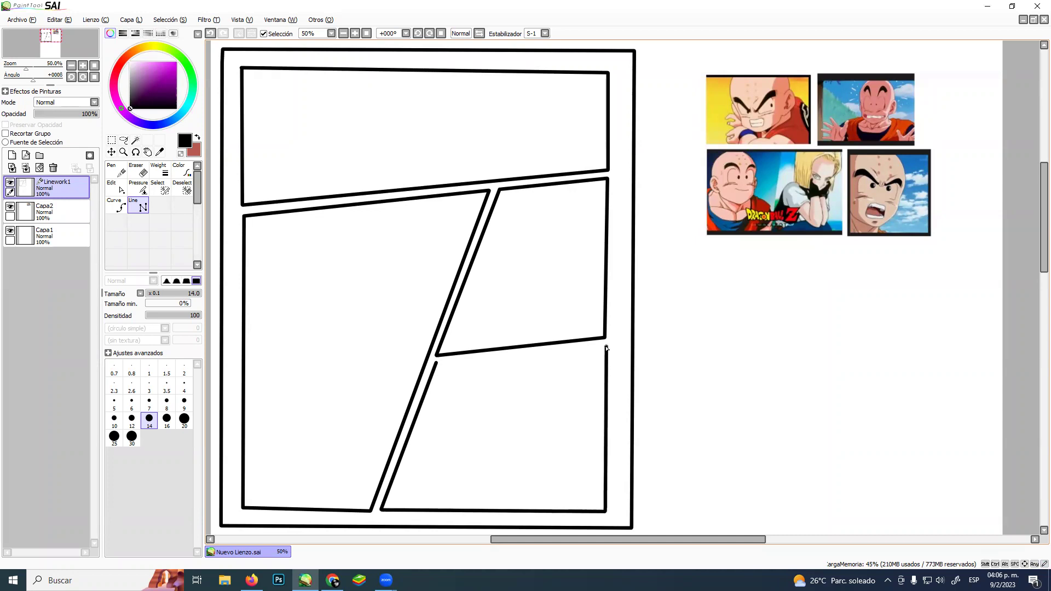
click(436, 363)
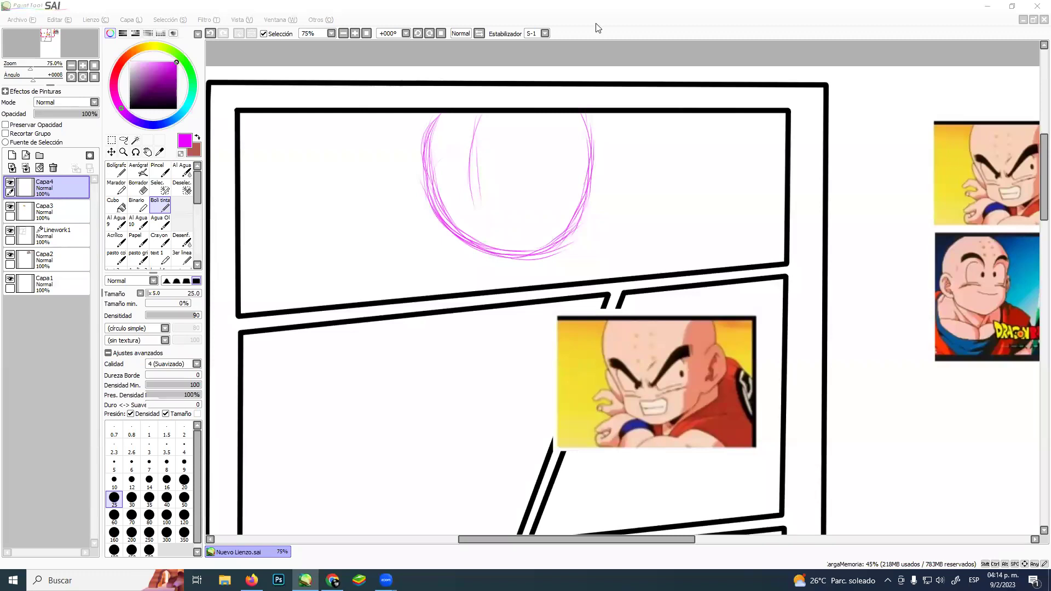
Reinforce the magenta head circle in the upper panel and add a curved vertical centre line and a horizontal eye line
click(661, 24)
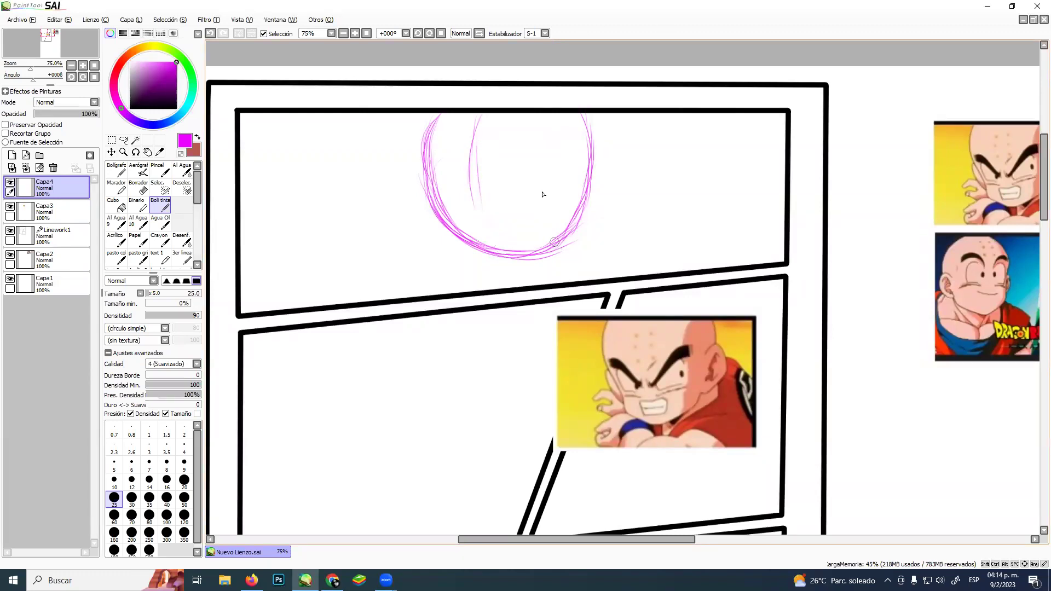
mouse_move(440, 115)
mouse_down()
mouse_move(420, 177)
mouse_move(425, 132)
mouse_move(441, 190)
mouse_move(433, 212)
mouse_move(428, 168)
mouse_move(470, 232)
mouse_move(444, 219)
mouse_move(523, 245)
mouse_move(463, 246)
mouse_move(569, 224)
mouse_move(497, 251)
mouse_move(586, 204)
mouse_up()
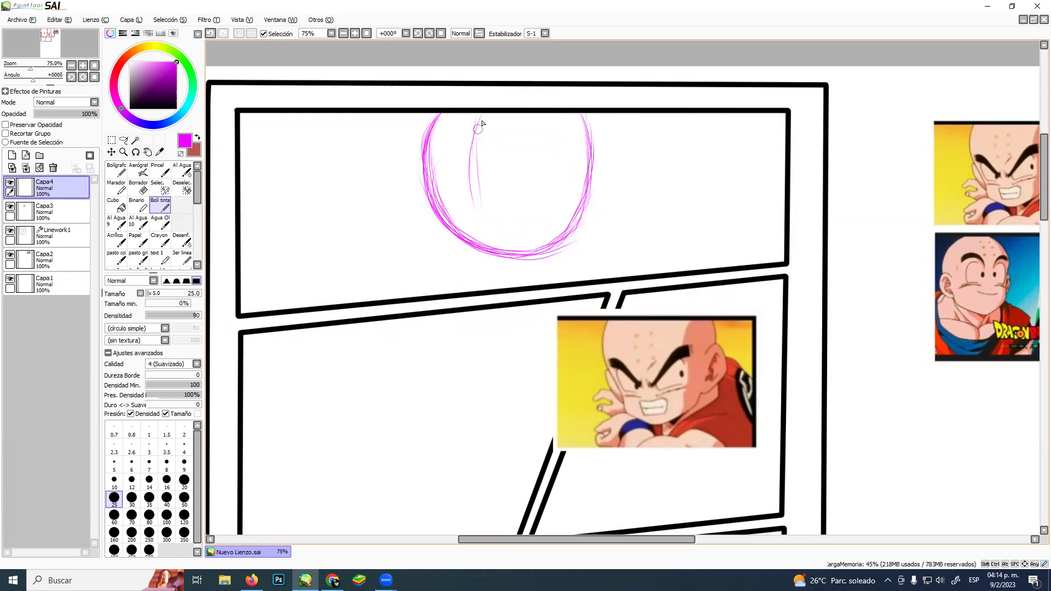
drag(475, 157, 477, 243)
mouse_move(474, 179)
mouse_down()
mouse_move(476, 219)
mouse_move(482, 160)
mouse_up()
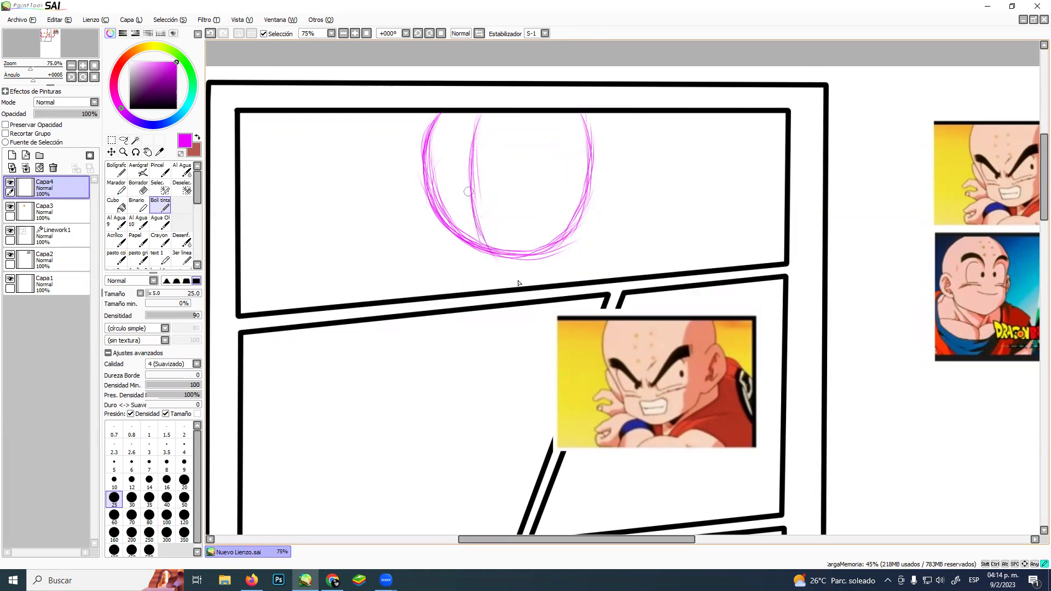
mouse_move(488, 200)
mouse_down()
mouse_move(352, 188)
mouse_move(382, 181)
mouse_move(479, 194)
mouse_up()
key(ctrl+z)
mouse_move(414, 183)
mouse_down()
mouse_move(502, 196)
mouse_move(531, 192)
mouse_move(454, 189)
mouse_move(564, 177)
mouse_up()
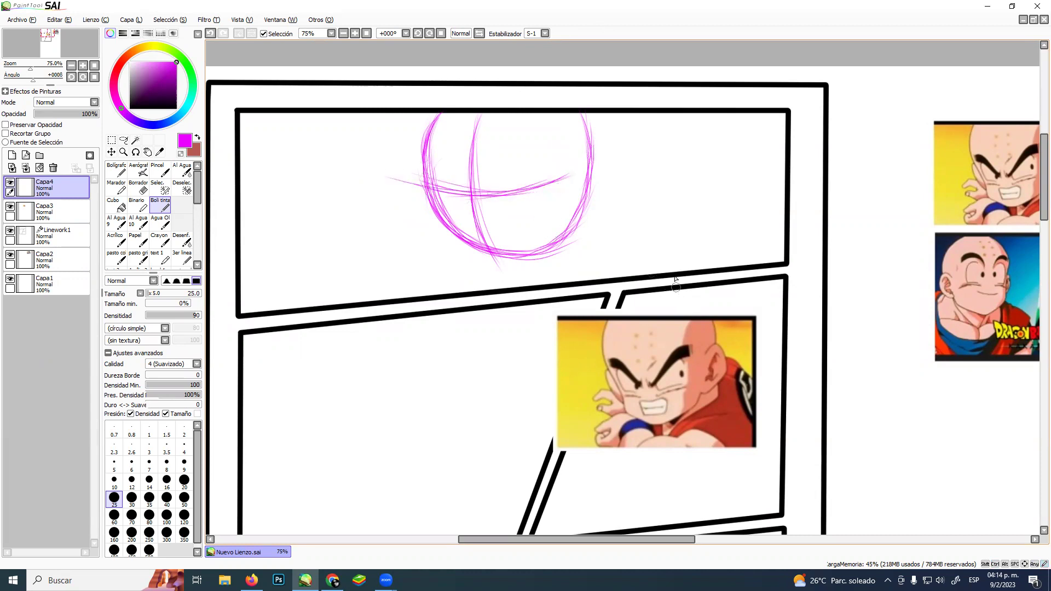
Trace curved vertical and horizontal facial guidelines over the enlarged Krillin reference image, redoing the misplaced strokes
mouse_move(639, 363)
mouse_down()
mouse_move(637, 304)
mouse_move(656, 415)
mouse_move(638, 358)
mouse_move(648, 404)
mouse_move(676, 454)
mouse_up()
mouse_move(571, 384)
mouse_down()
mouse_move(597, 394)
mouse_move(676, 377)
mouse_move(632, 397)
mouse_move(694, 376)
mouse_move(665, 390)
mouse_up()
key(ctrl+z)
key(ctrl+z)
key(ctrl+z)
key(ctrl+z)
drag(593, 382, 647, 399)
mouse_move(579, 390)
mouse_down()
mouse_move(695, 391)
mouse_move(618, 400)
mouse_move(714, 380)
mouse_move(652, 400)
mouse_move(718, 370)
mouse_up()
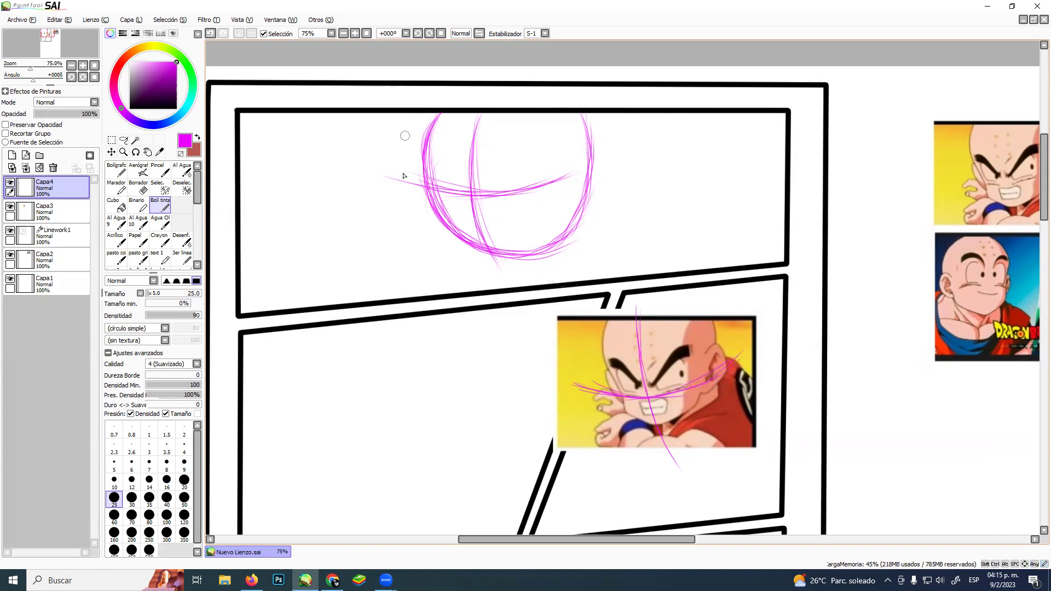
Extend the head's vertical guideline past the chin and erase the stray strokes around its lower end
drag(474, 178, 500, 260)
drag(478, 206, 515, 273)
key(e)
mouse_move(497, 236)
mouse_down()
mouse_move(475, 237)
mouse_move(470, 207)
mouse_move(474, 230)
mouse_up()
mouse_move(472, 210)
mouse_down()
mouse_move(484, 249)
mouse_move(509, 266)
mouse_move(476, 233)
mouse_move(497, 264)
mouse_up()
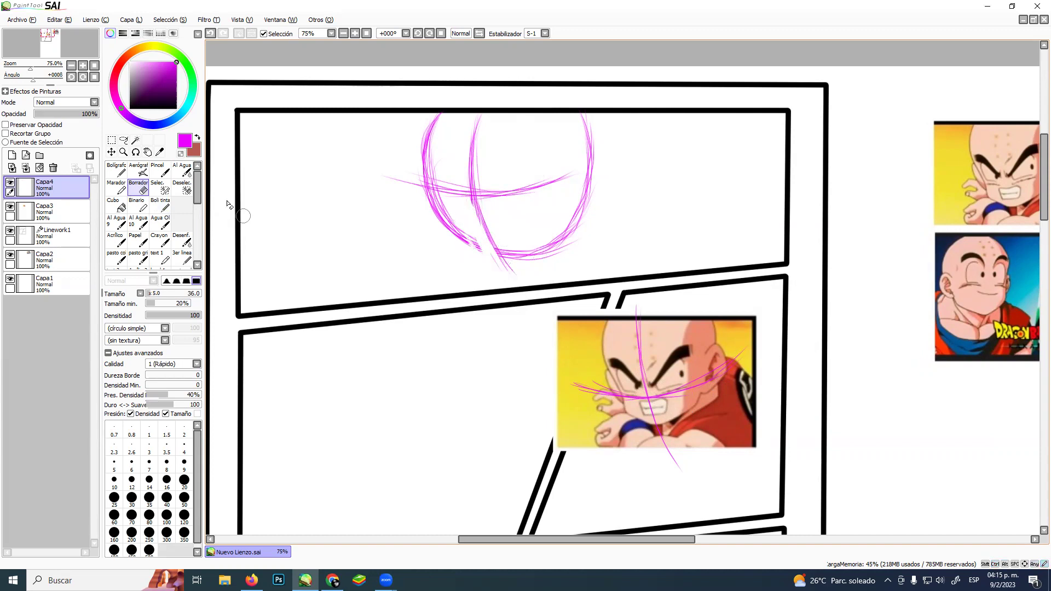
Redraw the lower centre line and the head's bottom curve in magenta with the Boli tinta brush
click(160, 205)
drag(474, 190, 494, 254)
drag(475, 217, 506, 269)
mouse_move(448, 228)
mouse_down()
mouse_move(516, 255)
mouse_move(486, 260)
mouse_move(452, 239)
mouse_move(521, 240)
mouse_move(486, 260)
mouse_move(481, 235)
mouse_move(519, 252)
mouse_up()
mouse_move(480, 249)
mouse_down()
mouse_move(550, 250)
mouse_move(569, 232)
mouse_up()
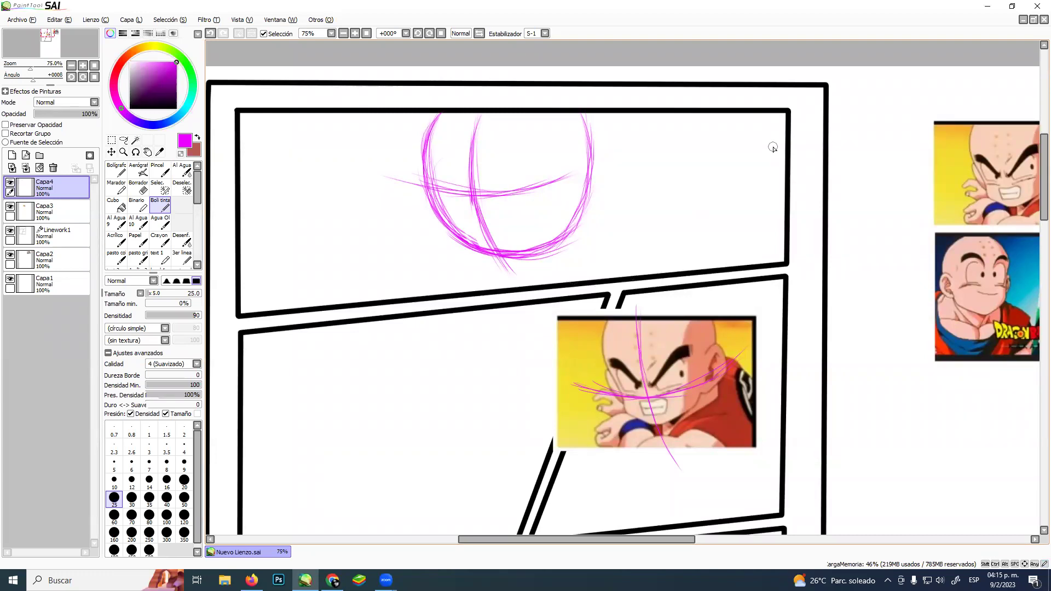
Try a rough pose around the head with rounded hands, arms and shoulders, plus simple eyes and a smile
drag(594, 183, 689, 247)
drag(430, 203, 368, 192)
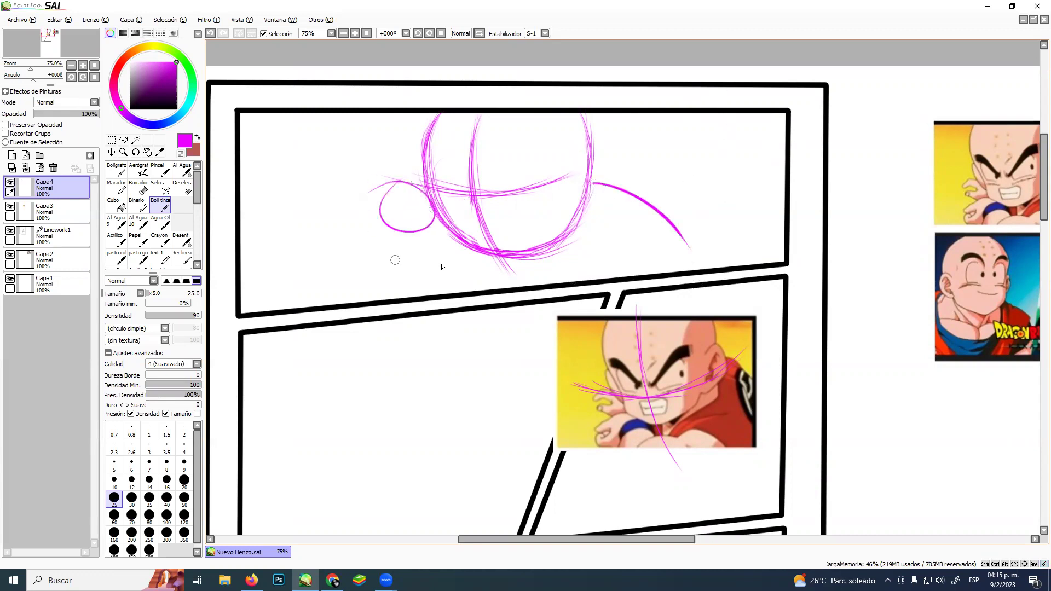
mouse_move(425, 232)
mouse_down()
mouse_move(390, 246)
mouse_move(376, 273)
mouse_up()
mouse_move(433, 240)
mouse_down()
mouse_move(465, 285)
mouse_move(616, 277)
mouse_up()
mouse_move(572, 218)
mouse_down()
mouse_move(601, 195)
mouse_move(591, 274)
mouse_up()
drag(447, 160, 451, 193)
drag(505, 161, 508, 188)
drag(455, 210, 558, 195)
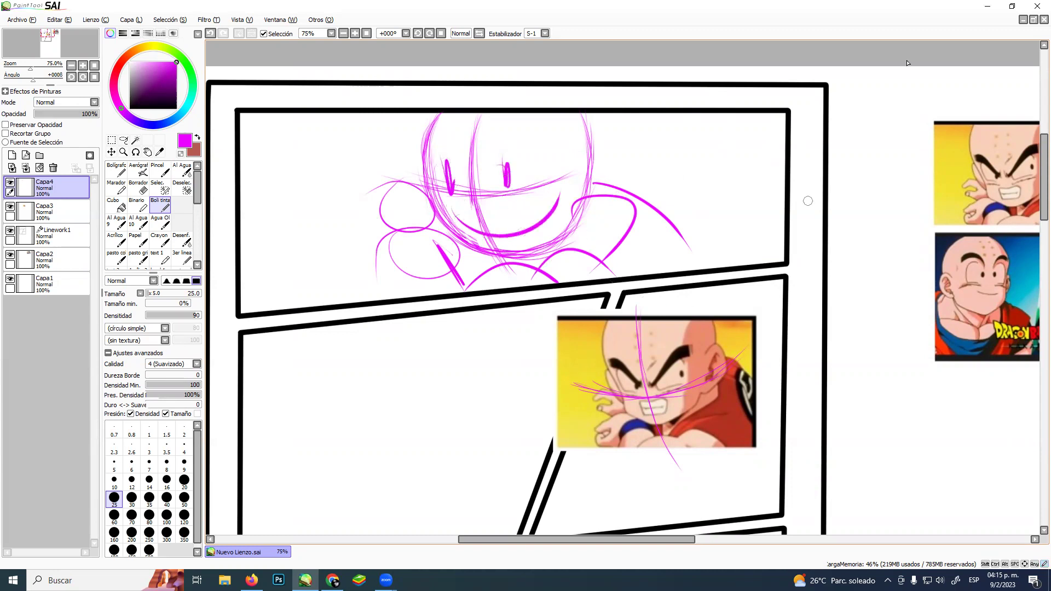
Undo the trial face, hand, arm and shoulder strokes, leaving the head construction sketch
key(ctrl+z)
key(ctrl+z)
key(ctrl+z)
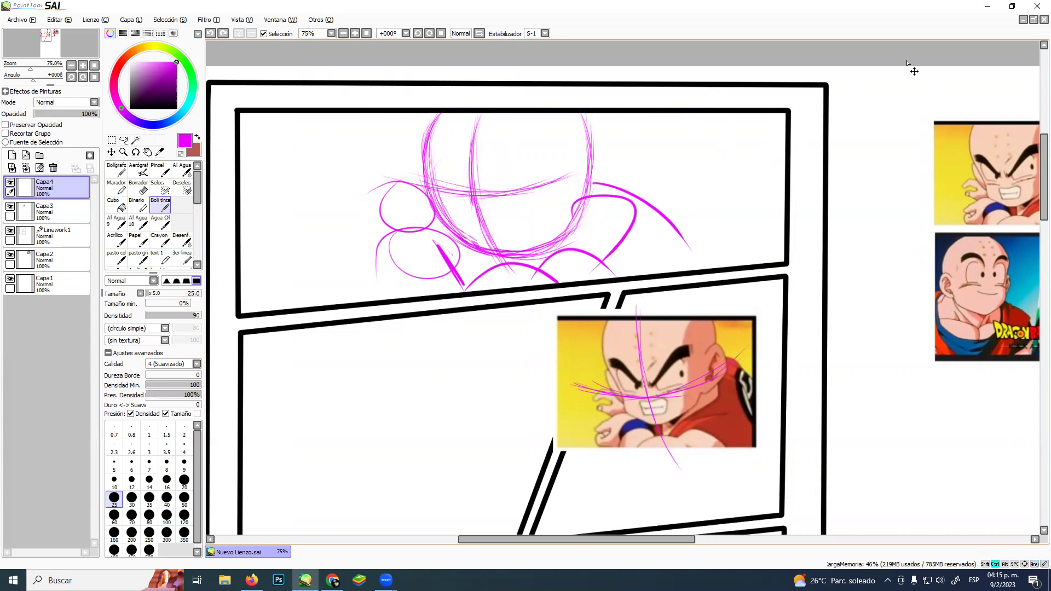
key(ctrl+z)
key(ctrl+z)
key(ctrl+z)
key(ctrl+z)
key(ctrl+z)
key(ctrl+z)
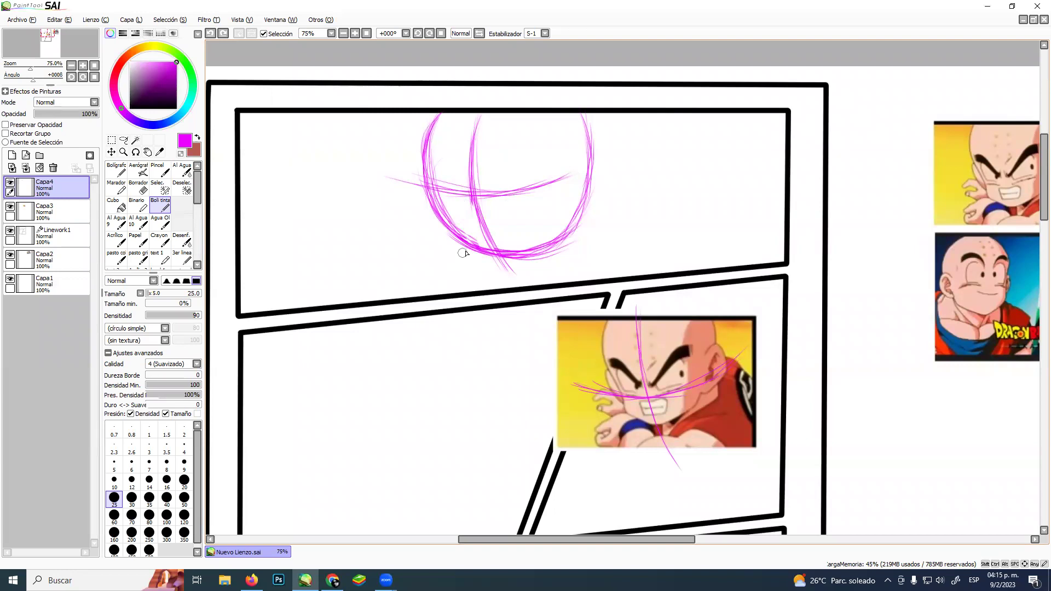
Sketch bent arm gesture lines with circle hands on both sides of the head, discarding a trial oval over it
mouse_move(572, 228)
mouse_down()
mouse_move(489, 262)
mouse_move(389, 227)
mouse_move(310, 139)
mouse_move(331, 161)
mouse_up()
mouse_move(607, 239)
mouse_down()
mouse_move(670, 196)
mouse_move(781, 234)
mouse_move(826, 276)
mouse_move(838, 274)
mouse_up()
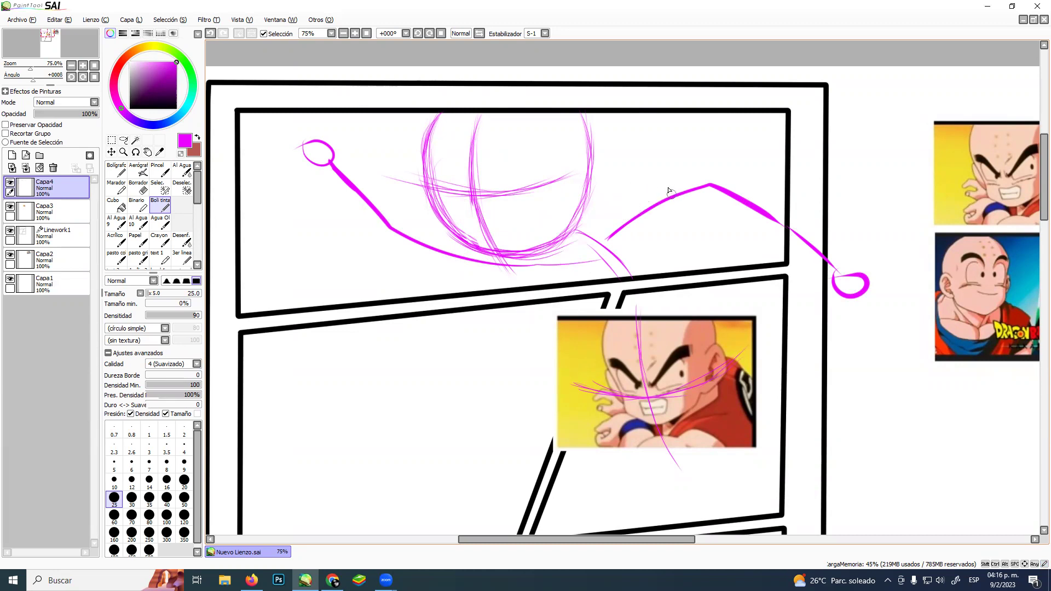
drag(414, 174, 606, 232)
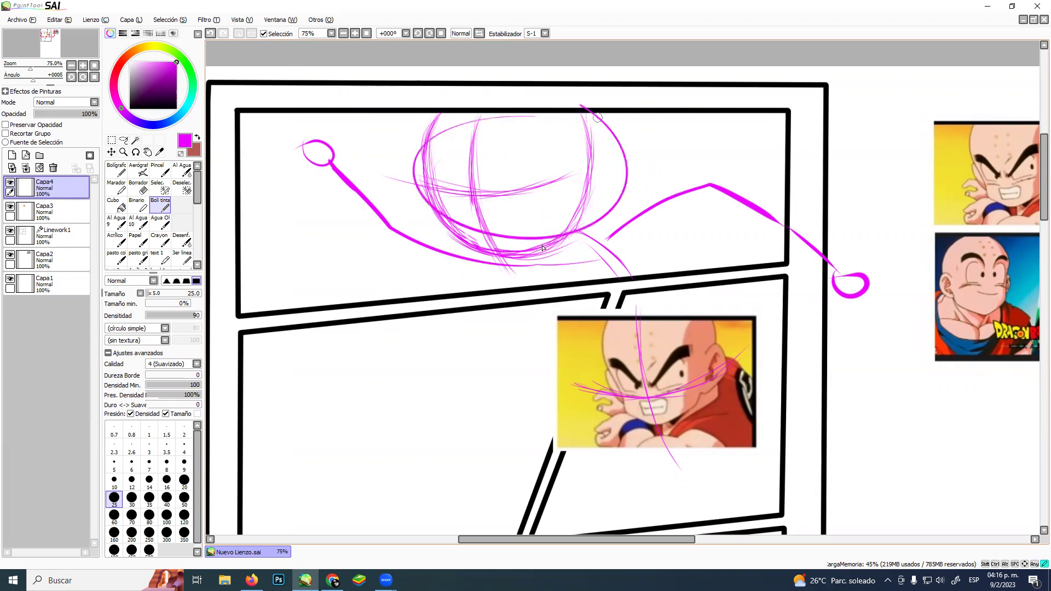
key(ctrl+z)
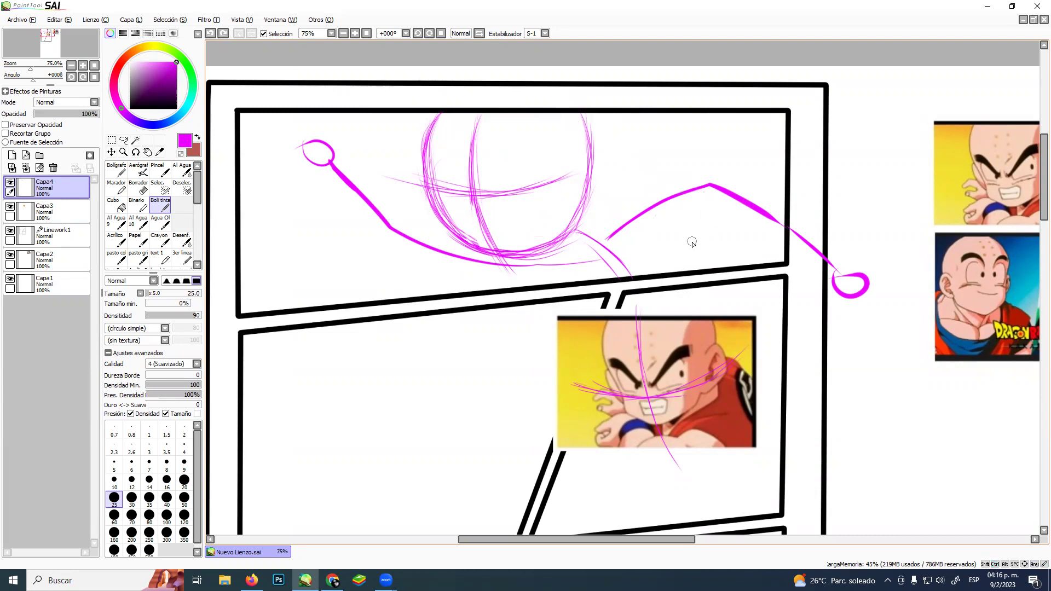
Undo the bent arm gesture lines and circle hands on both sides of the head
key(ctrl+z)
key(ctrl+z)
key(ctrl+z)
key(ctrl+z)
key(ctrl+z)
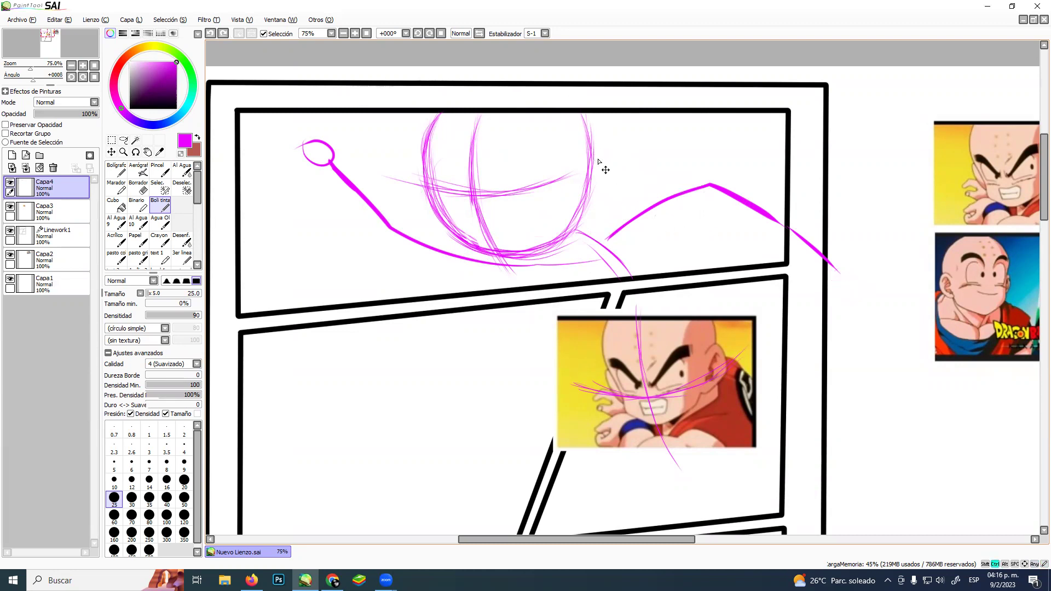
key(ctrl+z)
key(ctrl+z)
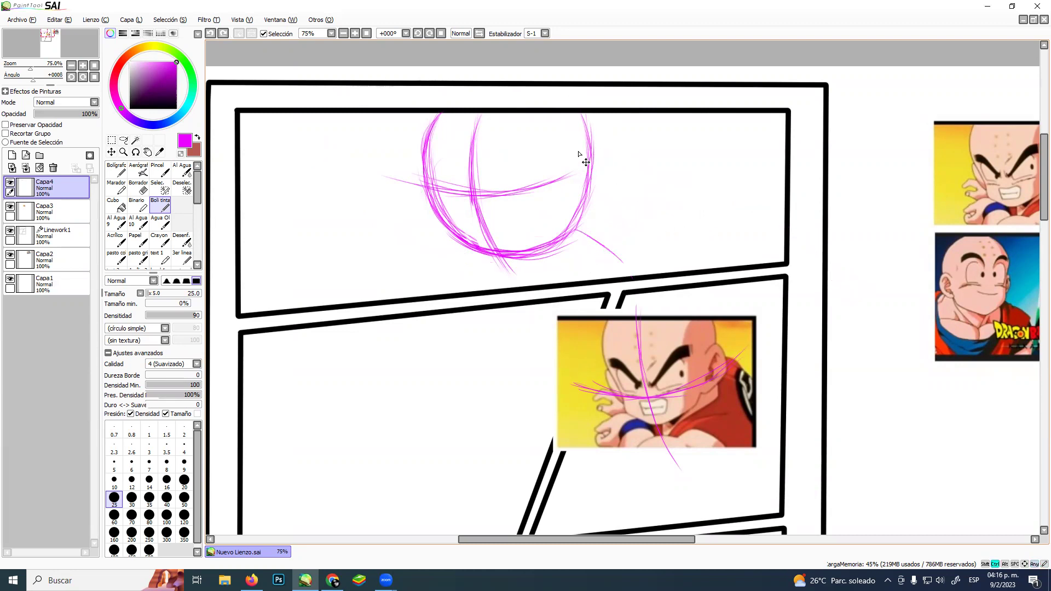
Try a pose with rounded shoulders, bent elbows and two circle fists beneath the chin around the head construction
mouse_move(413, 185)
mouse_down()
mouse_move(397, 219)
mouse_move(422, 230)
mouse_move(420, 220)
mouse_up()
mouse_move(602, 174)
mouse_down()
mouse_move(628, 175)
mouse_move(611, 218)
mouse_up()
drag(390, 214, 404, 270)
drag(390, 233, 410, 295)
mouse_move(389, 257)
mouse_down()
mouse_move(416, 354)
mouse_move(468, 313)
mouse_up()
mouse_move(487, 260)
mouse_down()
mouse_move(479, 289)
mouse_move(507, 300)
mouse_move(452, 277)
mouse_up()
drag(640, 211, 619, 262)
drag(638, 217, 638, 267)
mouse_move(645, 207)
mouse_down()
mouse_move(648, 296)
mouse_move(633, 309)
mouse_move(547, 282)
mouse_up()
mouse_move(529, 263)
mouse_down()
mouse_move(528, 273)
mouse_move(549, 283)
mouse_up()
mouse_move(383, 186)
mouse_down()
mouse_move(344, 231)
mouse_move(427, 185)
mouse_up()
mouse_move(594, 175)
mouse_down()
mouse_move(649, 171)
mouse_move(675, 235)
mouse_up()
drag(632, 271, 666, 252)
drag(601, 216, 665, 269)
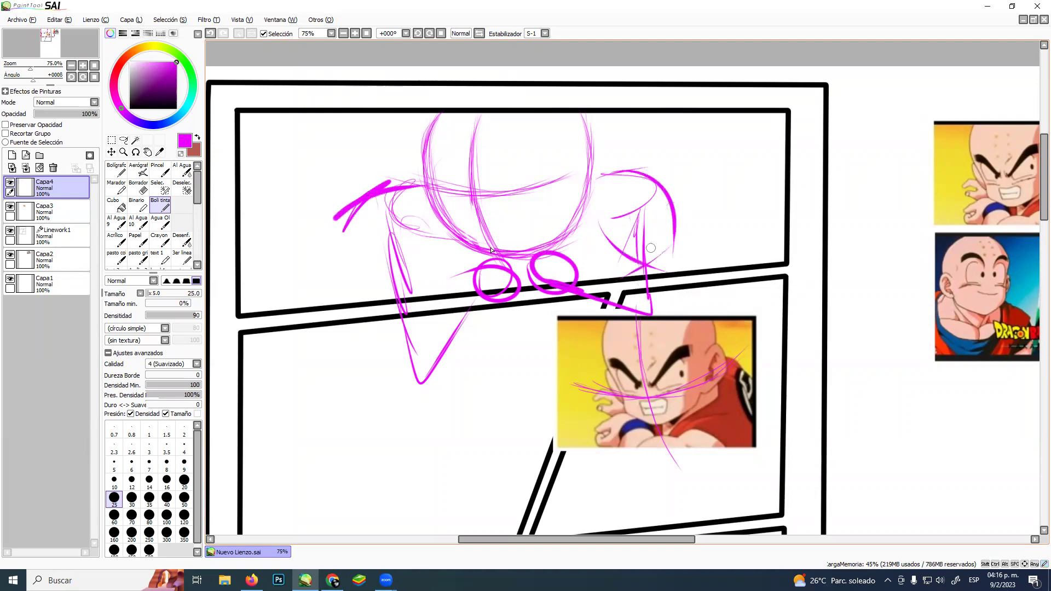
mouse_move(357, 191)
mouse_down()
mouse_move(410, 295)
mouse_move(462, 296)
mouse_up()
mouse_move(379, 274)
mouse_down()
mouse_move(387, 327)
mouse_move(424, 395)
mouse_move(493, 316)
mouse_move(470, 332)
mouse_up()
key(ctrl+z)
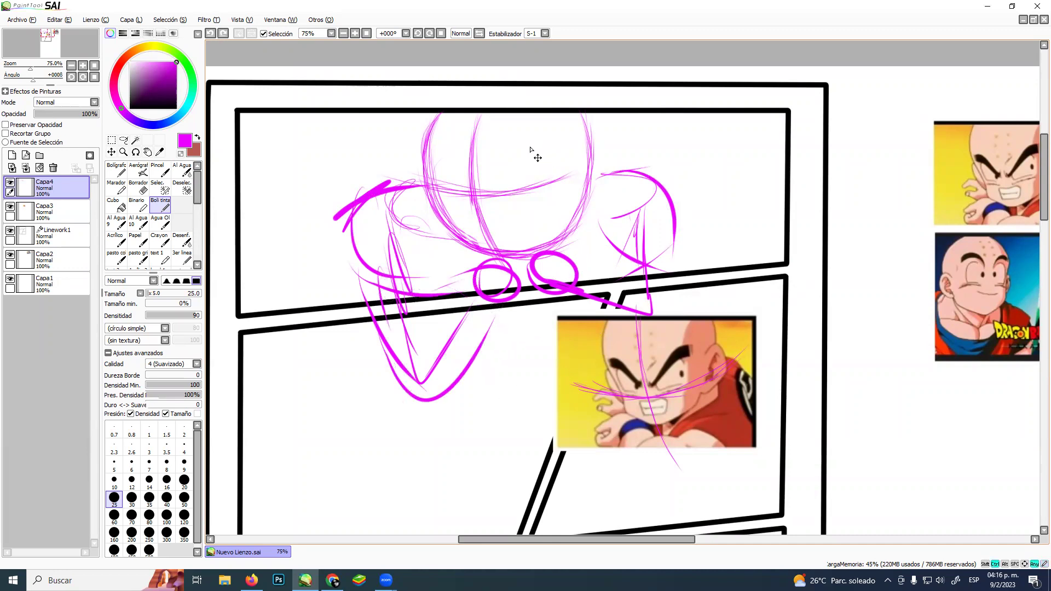
Undo the trial shoulder, elbow and fist strokes back to the head construction sketch
key(ctrl+z)
key(ctrl+z)
key(ctrl+z)
key(ctrl+z)
key(ctrl+z)
key(ctrl+z)
key(ctrl+z)
key(ctrl+z)
key(ctrl+z)
key(ctrl+z)
key(ctrl+z)
key(ctrl+z)
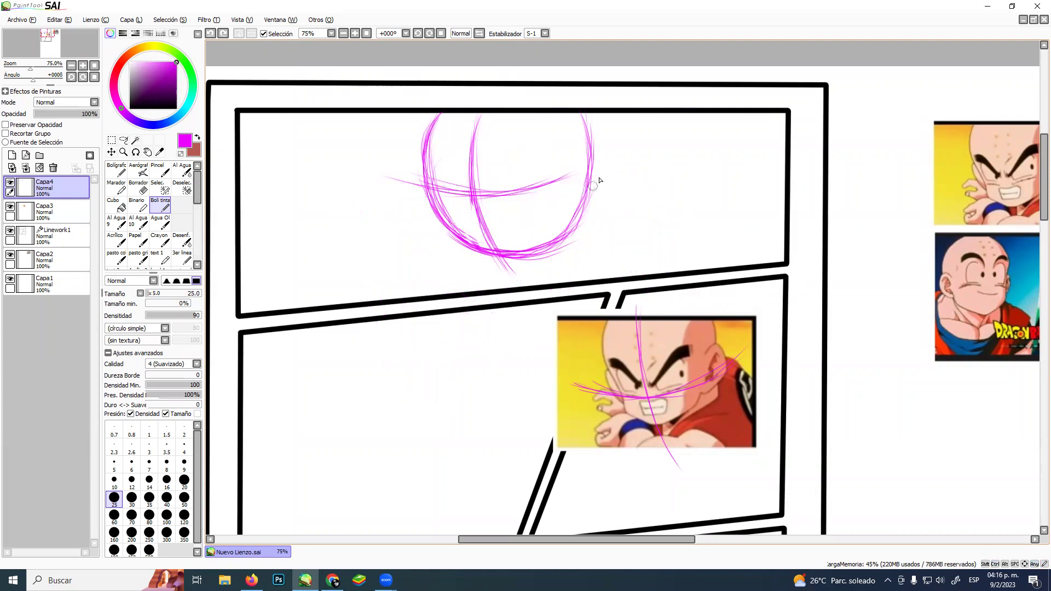
Sketch the curved ear in magenta on the right edge of the head, around the end of the eye line
mouse_move(562, 175)
mouse_down()
mouse_move(561, 189)
mouse_move(572, 150)
mouse_up()
mouse_move(551, 192)
mouse_down()
mouse_move(562, 159)
mouse_move(583, 159)
mouse_up()
mouse_move(560, 163)
mouse_down()
mouse_move(586, 169)
mouse_move(588, 198)
mouse_move(561, 213)
mouse_move(569, 221)
mouse_move(586, 204)
mouse_move(564, 157)
mouse_move(583, 163)
mouse_up()
mouse_move(586, 170)
mouse_down()
mouse_move(579, 205)
mouse_move(589, 207)
mouse_move(588, 179)
mouse_move(561, 201)
mouse_move(589, 204)
mouse_up()
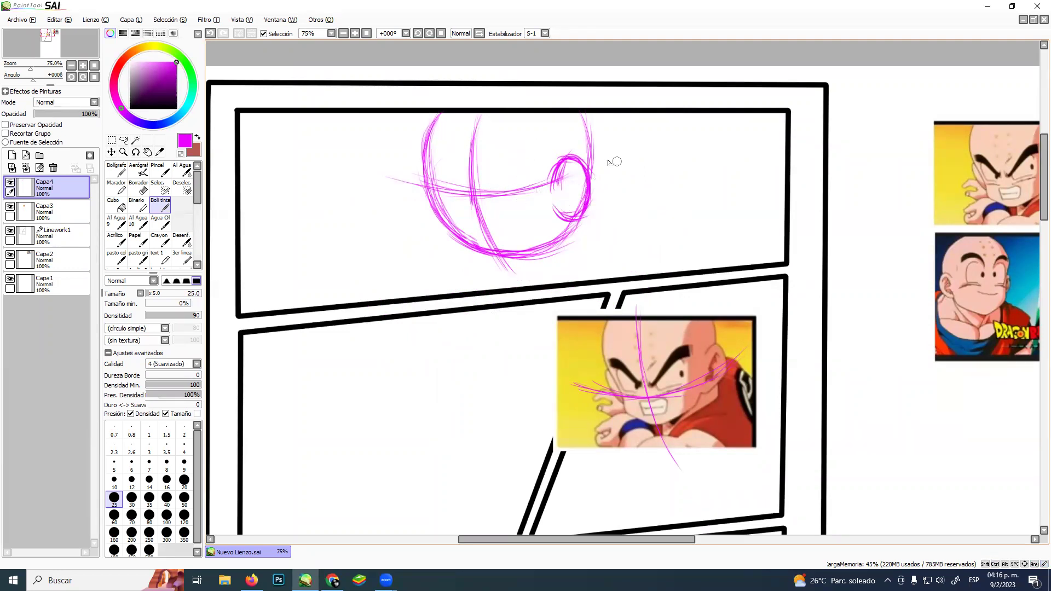
Sketch the back and shoulder curve from behind the ear down to the upper panel's lower border
mouse_move(593, 151)
mouse_down()
mouse_move(666, 192)
mouse_move(692, 254)
mouse_up()
mouse_move(612, 158)
mouse_down()
mouse_move(630, 160)
mouse_move(695, 257)
mouse_up()
drag(662, 189, 699, 268)
drag(681, 230, 698, 274)
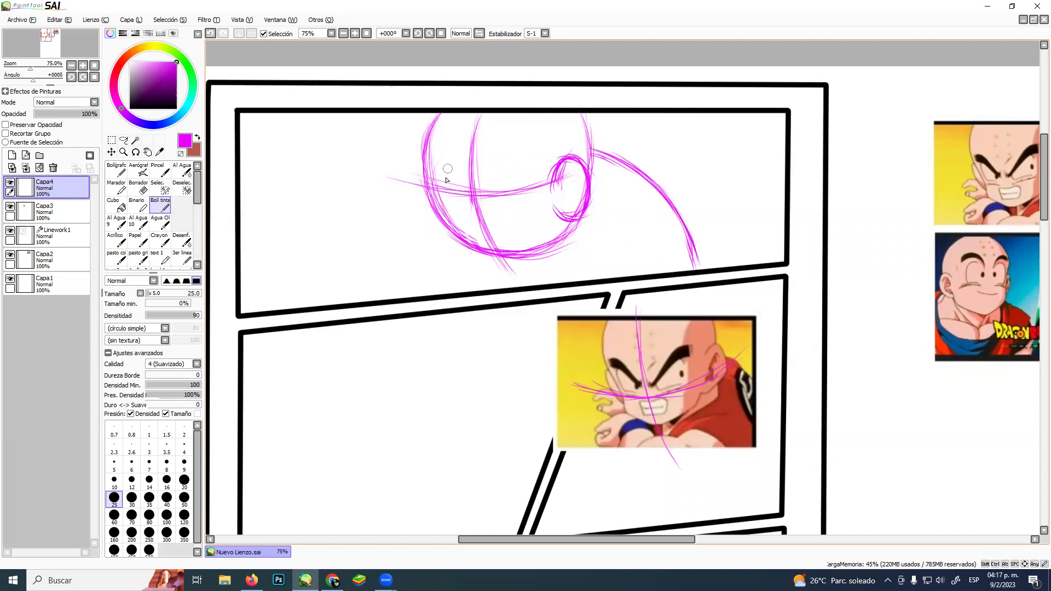
Sketch curved wrist and wristband lines beneath the left side of the head
mouse_move(436, 239)
mouse_down()
mouse_move(410, 253)
mouse_move(426, 239)
mouse_move(422, 269)
mouse_move(450, 239)
mouse_up()
mouse_move(440, 226)
mouse_down()
mouse_move(454, 252)
mouse_move(421, 265)
mouse_move(420, 293)
mouse_up()
drag(423, 267, 430, 296)
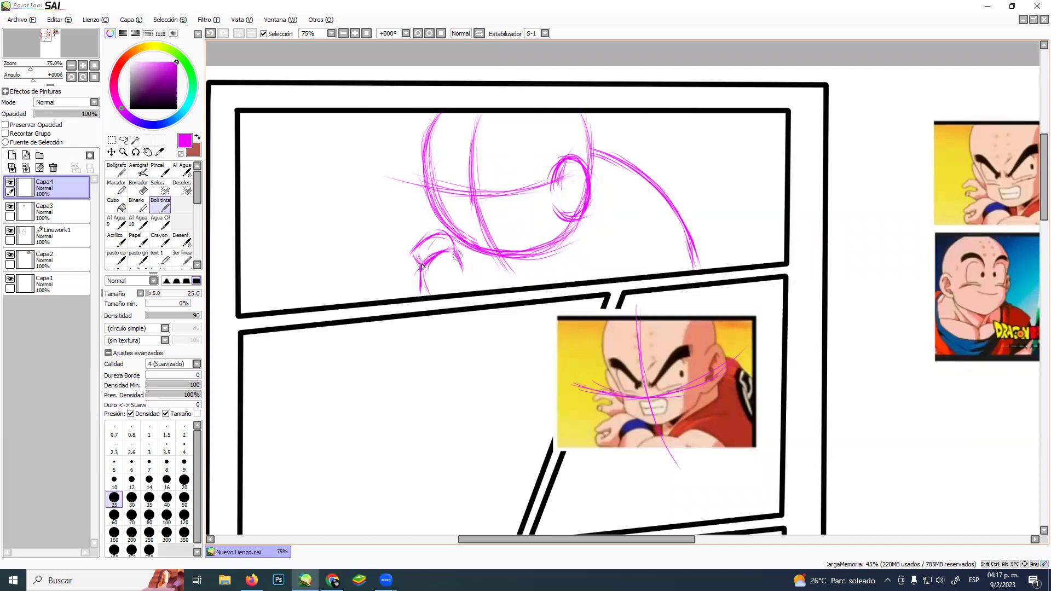
drag(413, 253, 444, 233)
Sketch the double-curved arm contour beneath the chin and the neckline rising from it towards the ear
mouse_move(459, 280)
mouse_down()
mouse_move(495, 262)
mouse_move(552, 276)
mouse_move(588, 249)
mouse_move(572, 249)
mouse_move(608, 253)
mouse_move(624, 274)
mouse_up()
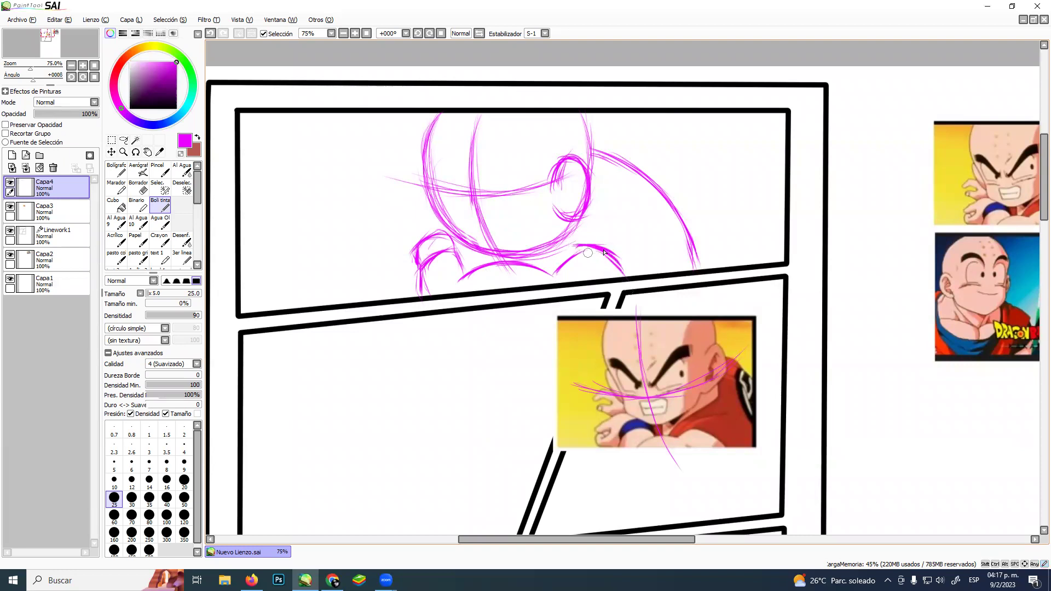
drag(548, 276, 602, 252)
drag(536, 265, 600, 222)
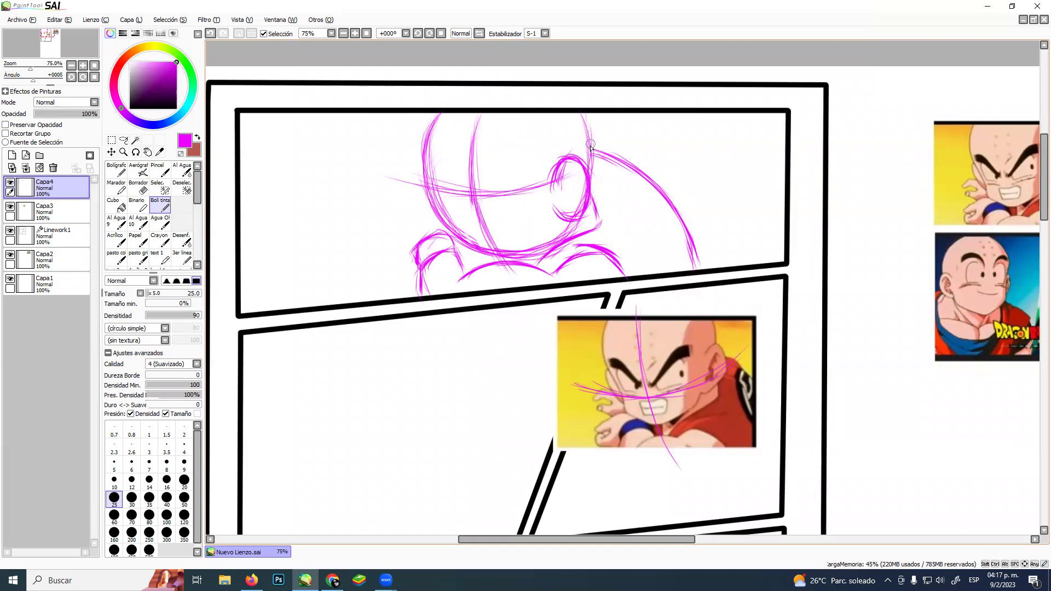
drag(539, 264, 598, 225)
drag(539, 267, 605, 226)
Retrace the double-curved arm contour under the chin, discarding the overly heavy strokes, and reinforce the wrist line
mouse_move(475, 281)
mouse_down()
mouse_move(492, 265)
mouse_move(632, 280)
mouse_up()
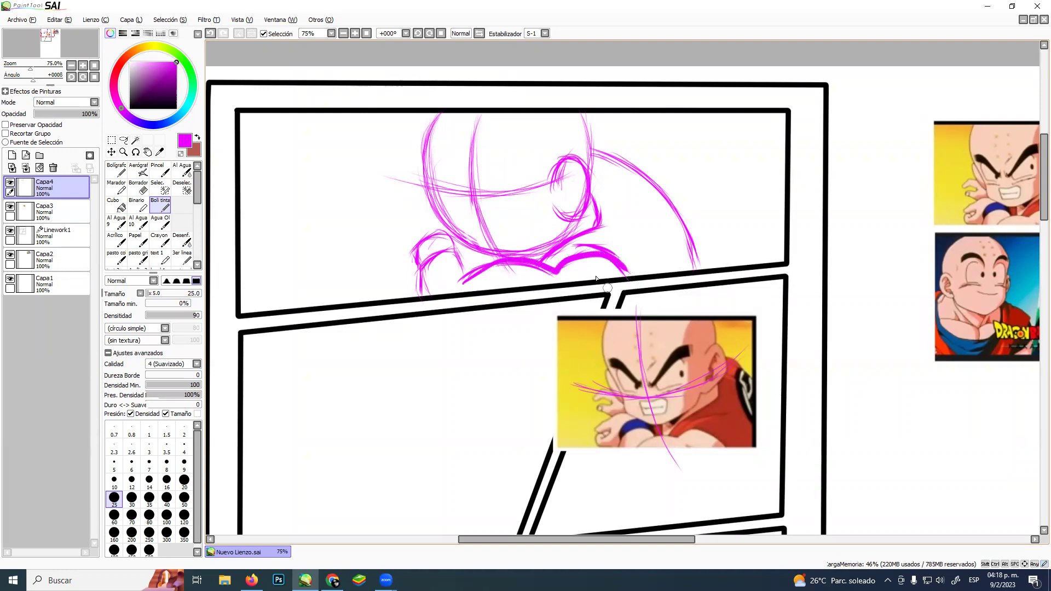
key(ctrl+z)
mouse_move(457, 285)
mouse_down()
mouse_move(481, 269)
mouse_move(526, 263)
mouse_move(550, 278)
mouse_move(569, 262)
mouse_move(622, 259)
mouse_up()
key(ctrl+z)
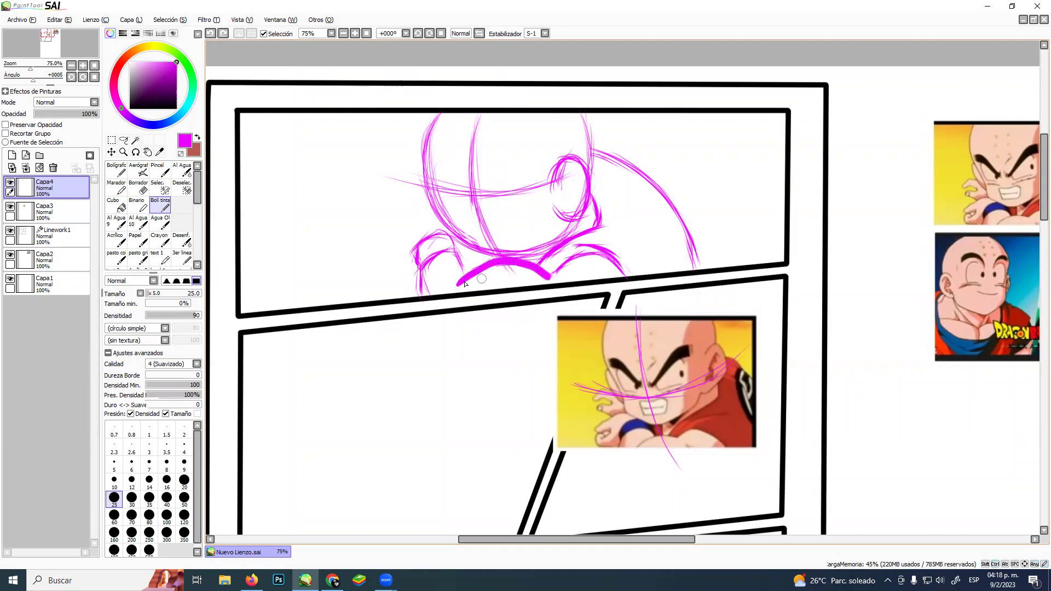
key(ctrl+z)
mouse_move(460, 282)
mouse_down()
mouse_move(520, 263)
mouse_move(616, 276)
mouse_up()
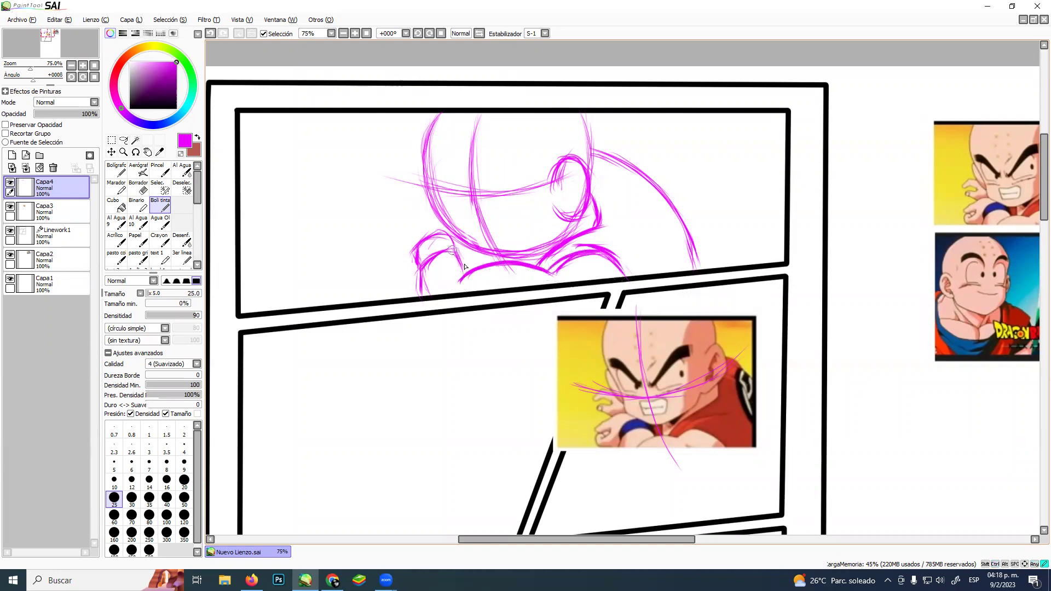
drag(417, 267, 419, 296)
Circle the hand on the reference image and try a first hand curve beside the head, undoing both
drag(602, 405, 613, 408)
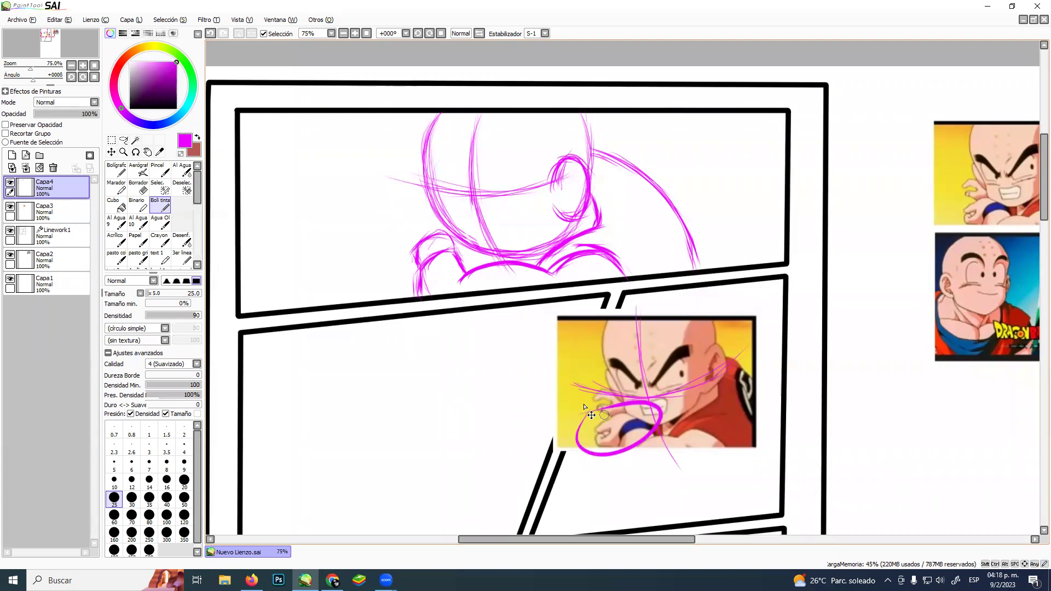
key(ctrl+z)
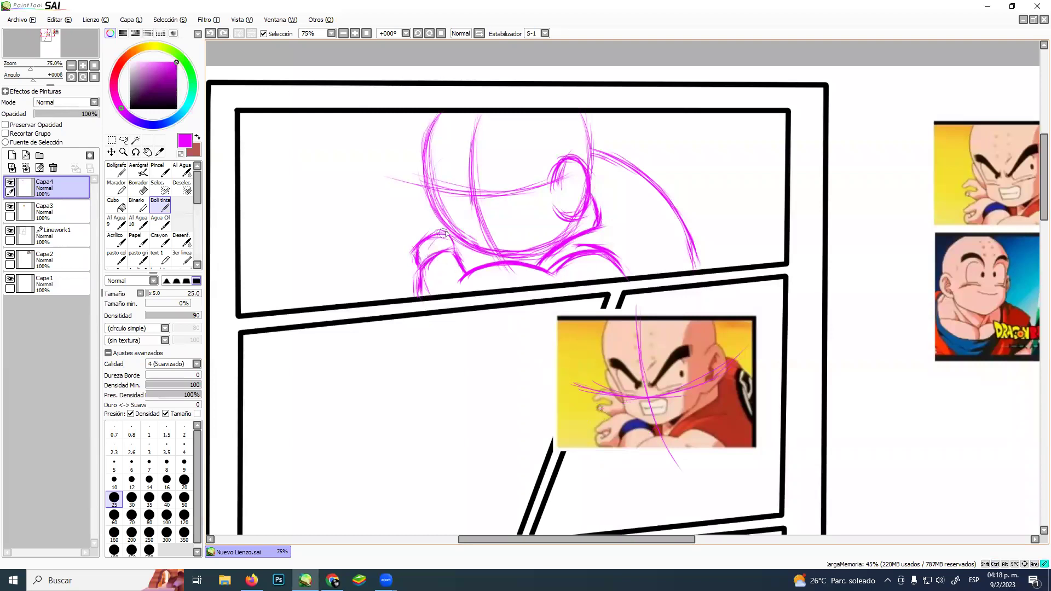
drag(420, 217, 392, 236)
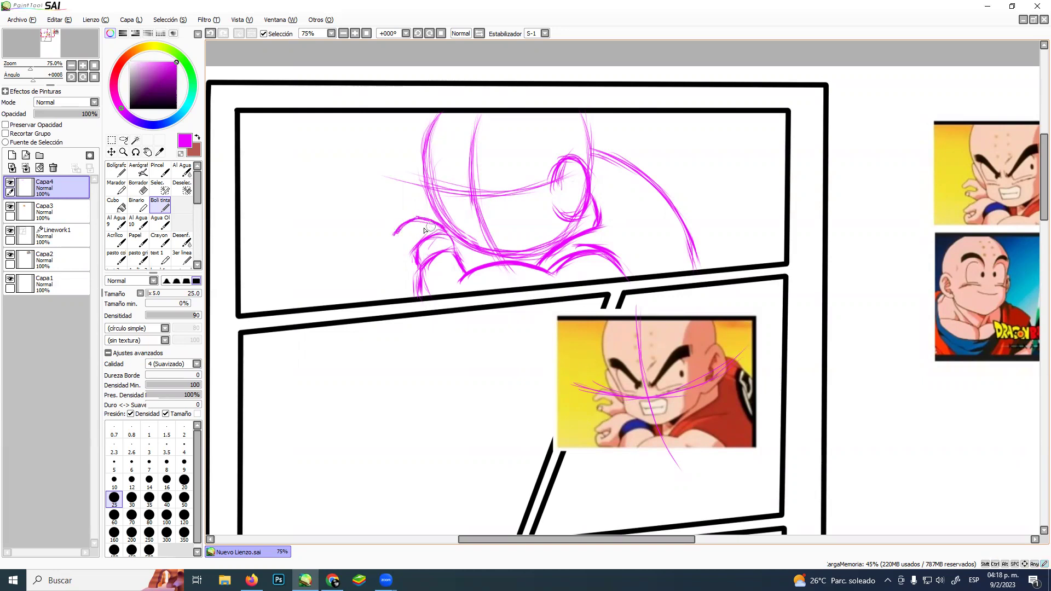
key(ctrl+z)
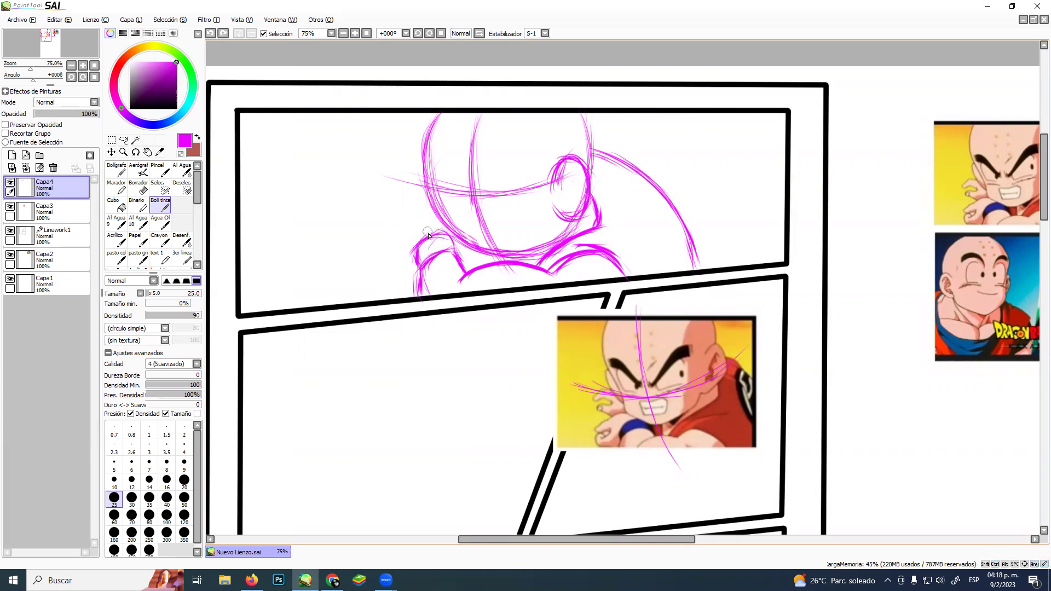
Sketch the open hand left of the head, erase its stray lines, and add the upper fingers with Boli tinta
mouse_move(435, 220)
mouse_down()
mouse_move(377, 223)
mouse_move(401, 230)
mouse_move(373, 234)
mouse_move(362, 259)
mouse_move(372, 236)
mouse_move(366, 261)
mouse_move(370, 249)
mouse_move(398, 266)
mouse_move(413, 260)
mouse_move(376, 247)
mouse_move(379, 232)
mouse_move(373, 250)
mouse_move(368, 236)
mouse_move(406, 276)
mouse_move(368, 235)
mouse_move(376, 272)
mouse_up()
key(e)
drag(367, 236, 373, 264)
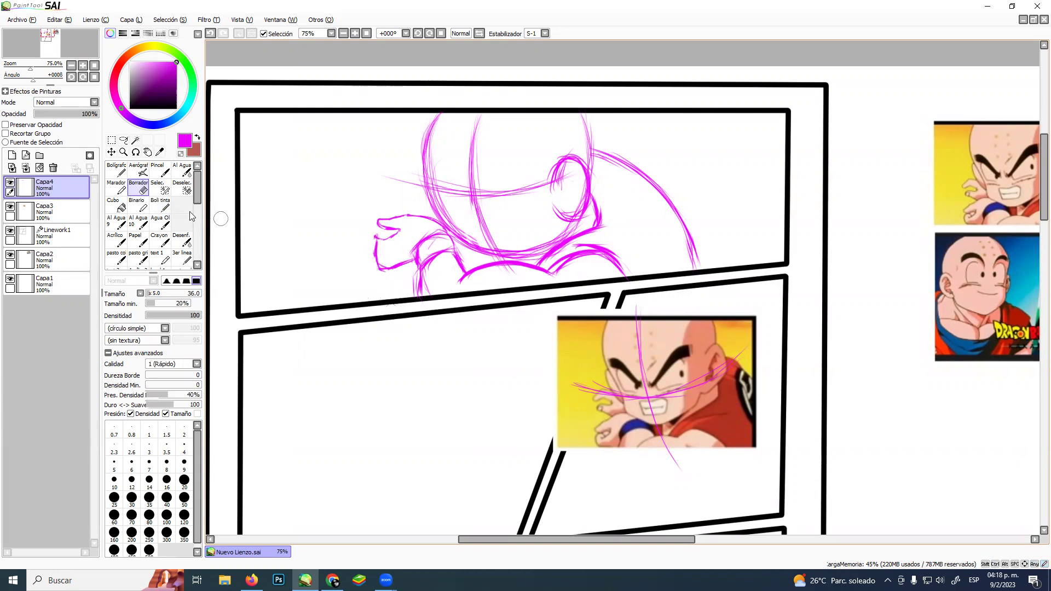
click(161, 205)
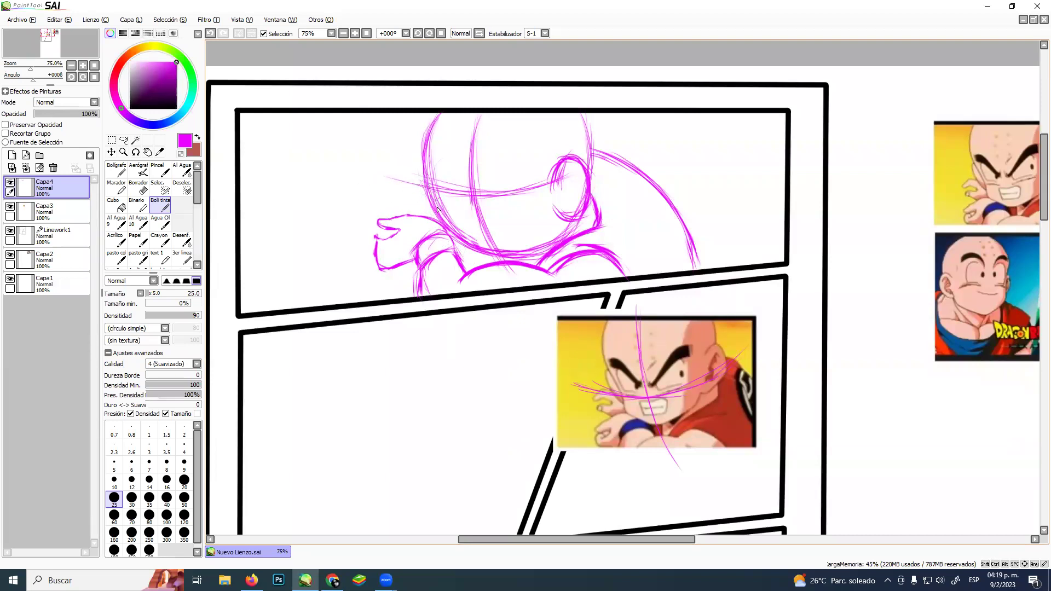
mouse_move(420, 180)
mouse_down()
mouse_move(379, 188)
mouse_move(400, 184)
mouse_move(409, 197)
mouse_move(393, 208)
mouse_move(436, 208)
mouse_up()
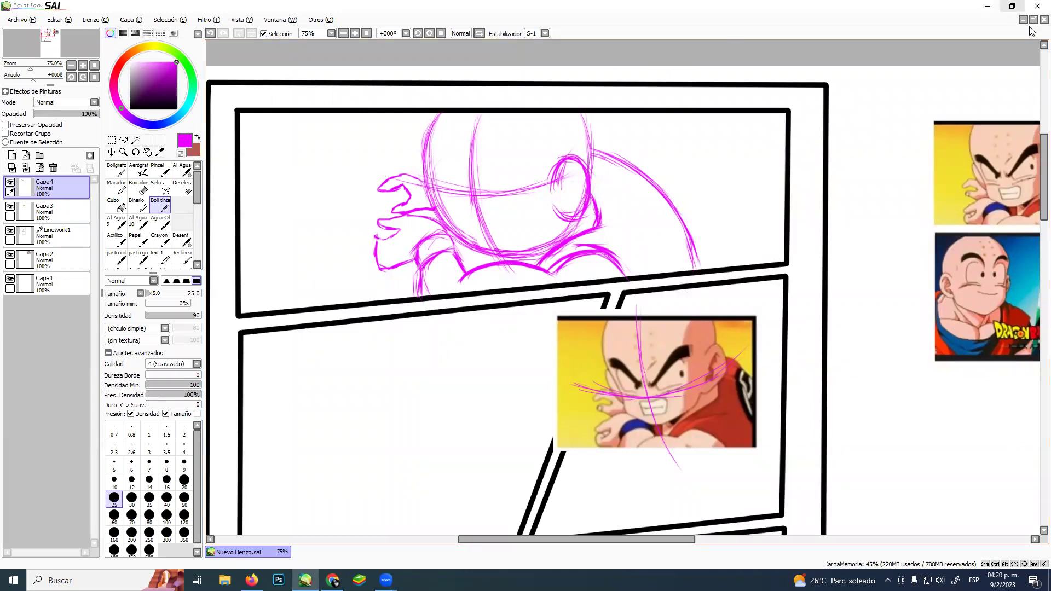
Paste a screen capture of the first pencil sketch photo, enlarged over the references beside the upper panel
key(shift)
key(super+shift+s)
key(ctrl+v)
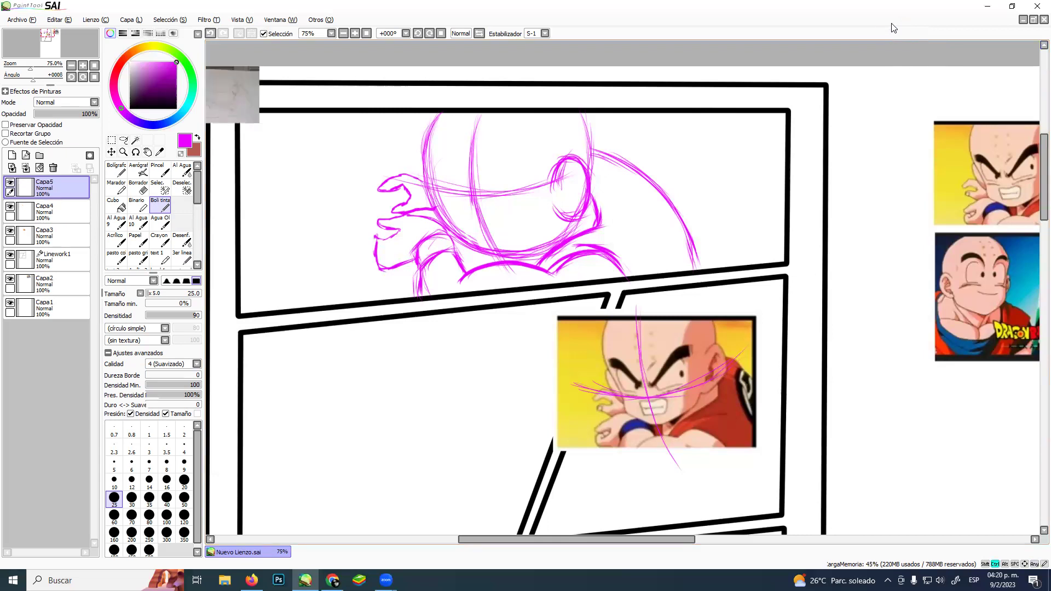
key(ctrl+t)
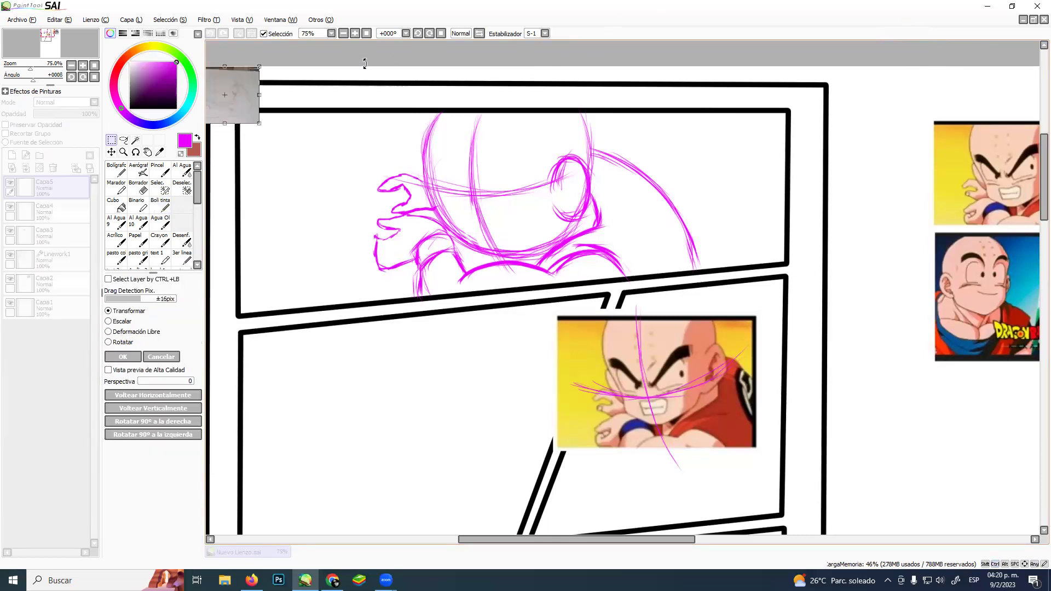
drag(248, 85, 1028, 93)
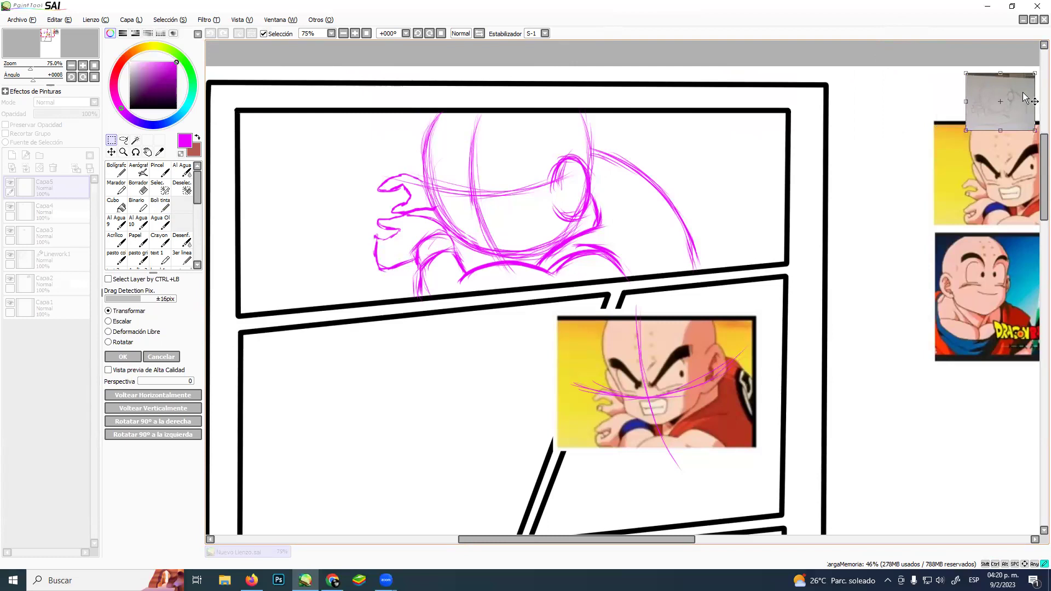
drag(959, 127, 805, 249)
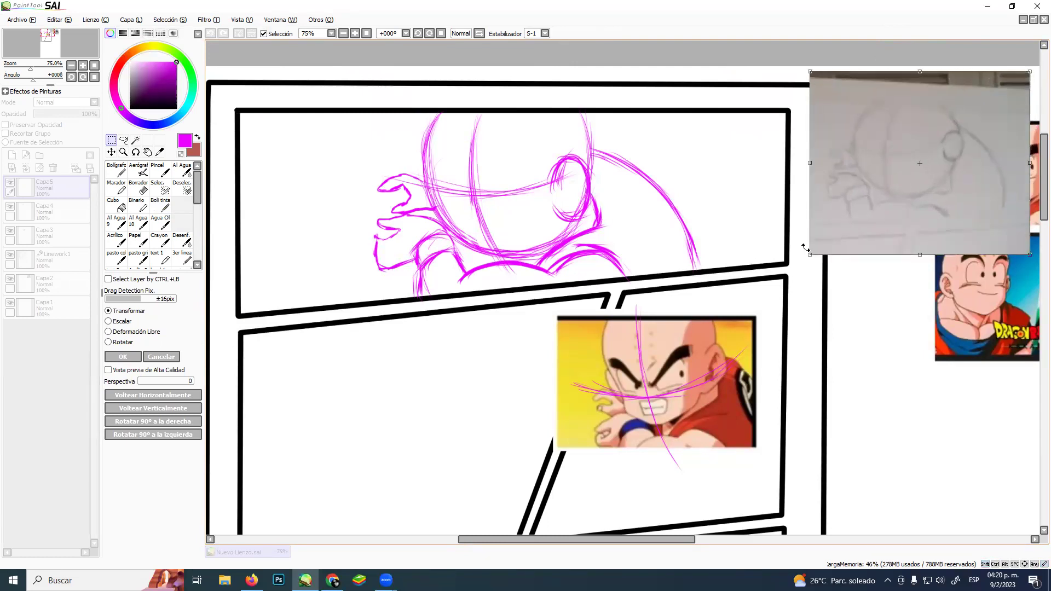
key(Return)
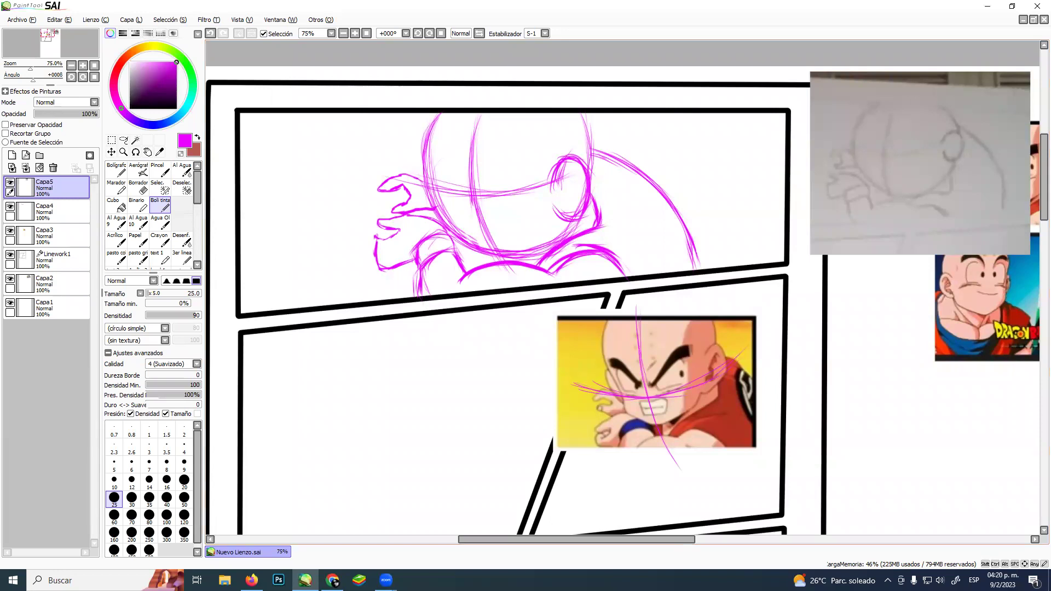
Paste a screen capture of a second pencil sketch photo and place it enlarged below the first photo
key(shift)
key(super+shift+s)
key(ctrl+v)
key(ctrl+t)
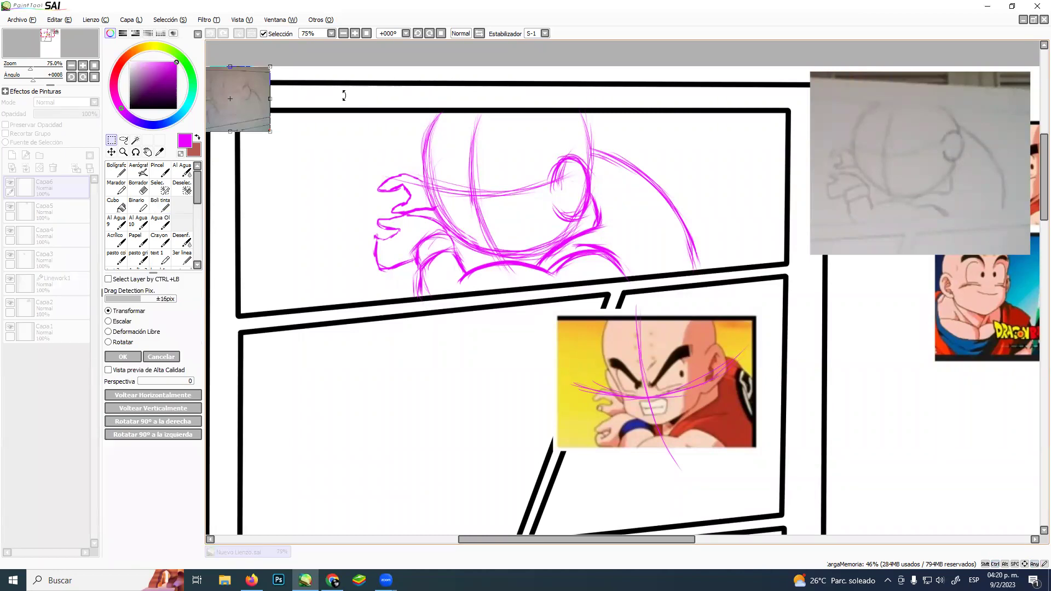
drag(245, 104, 1005, 299)
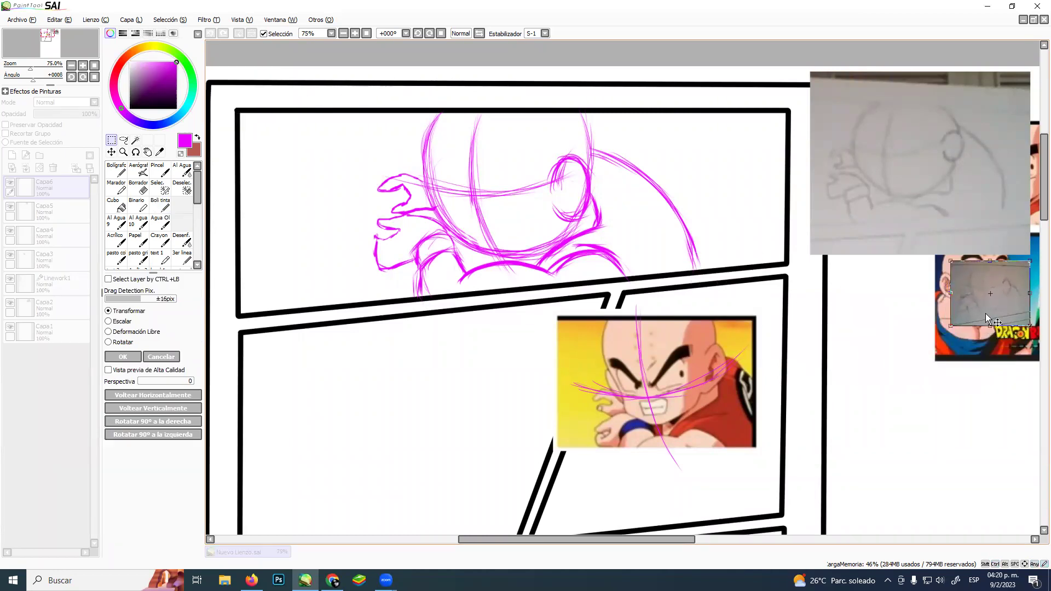
drag(946, 326, 795, 452)
drag(936, 396, 942, 404)
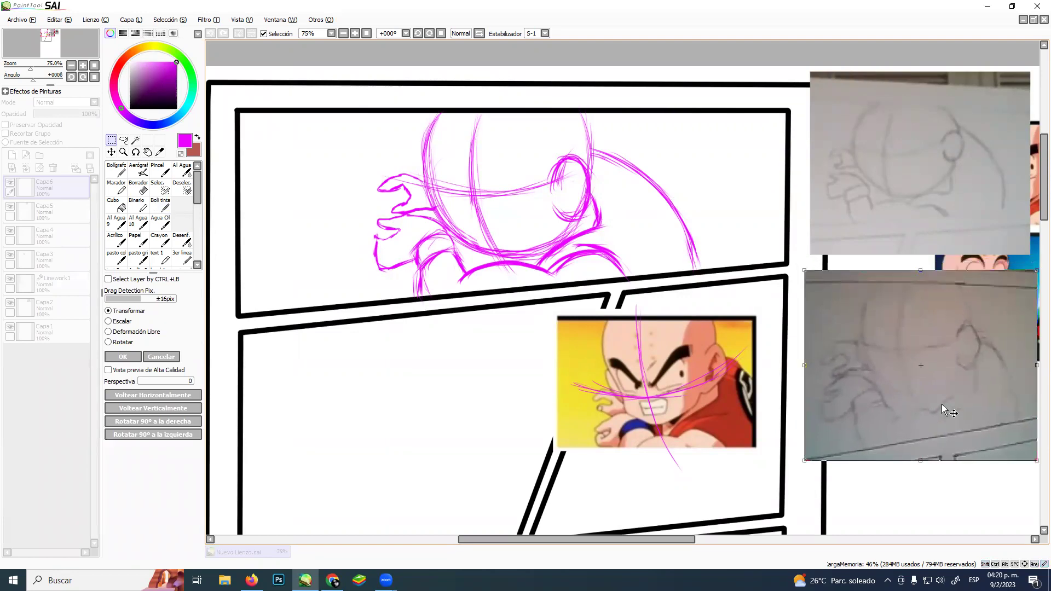
key(Return)
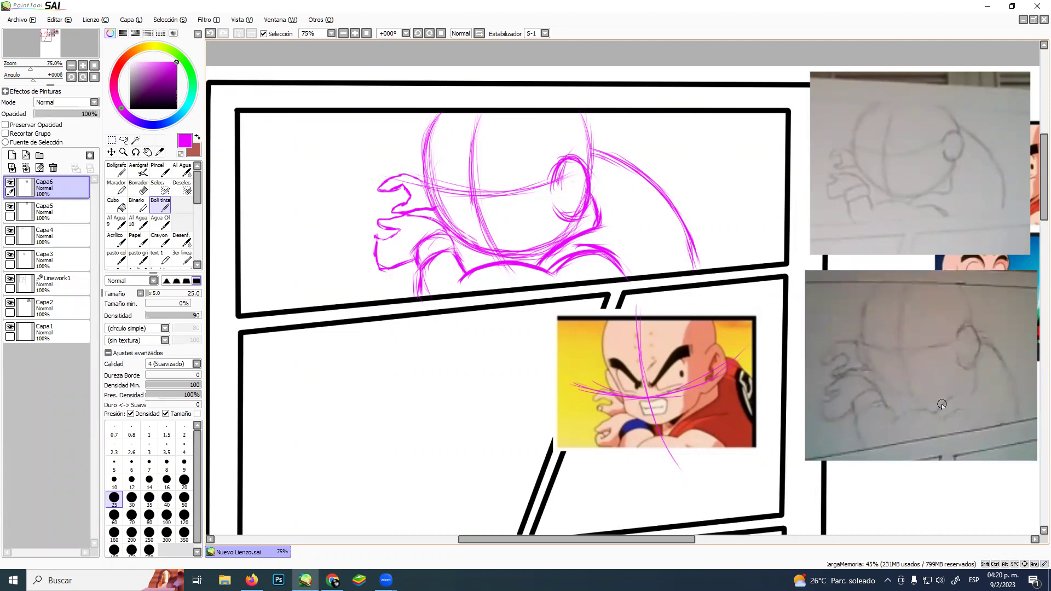
Paste a screen capture of a third pencil sketch photo and enlarge it over the panel below the magenta sketch
key(shift)
key(super+shift+s)
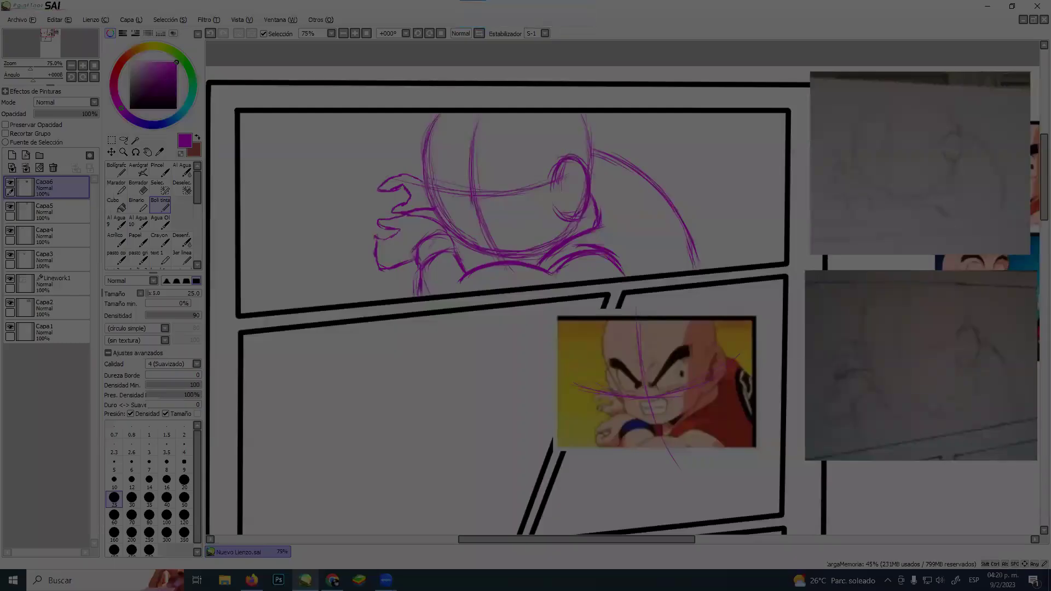
key(ctrl+v)
key(ctrl+t)
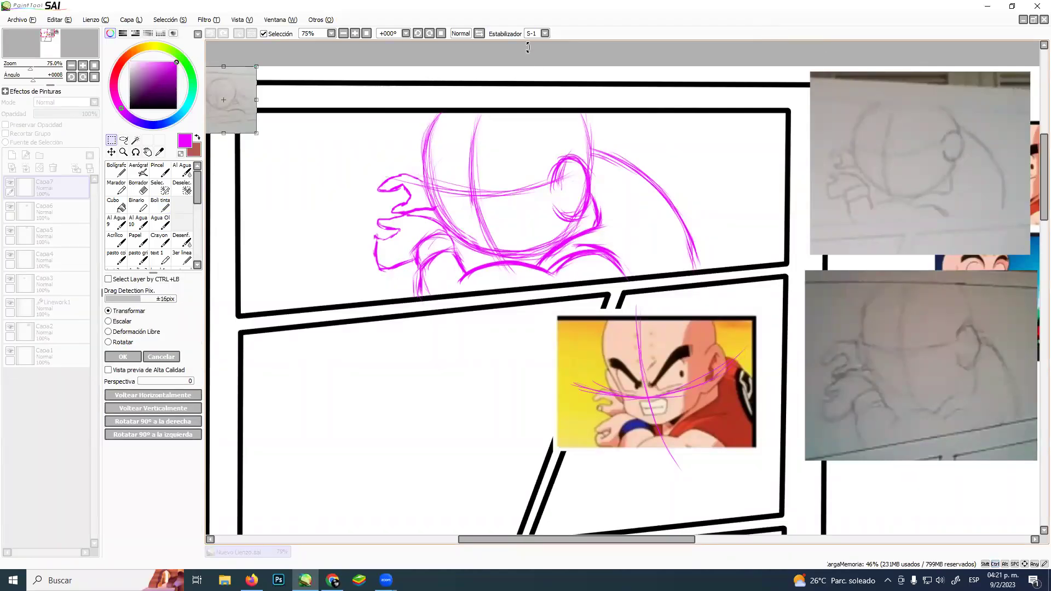
drag(230, 81, 280, 327)
mouse_move(308, 383)
mouse_down()
mouse_move(520, 500)
mouse_move(511, 496)
mouse_up()
drag(372, 409, 358, 401)
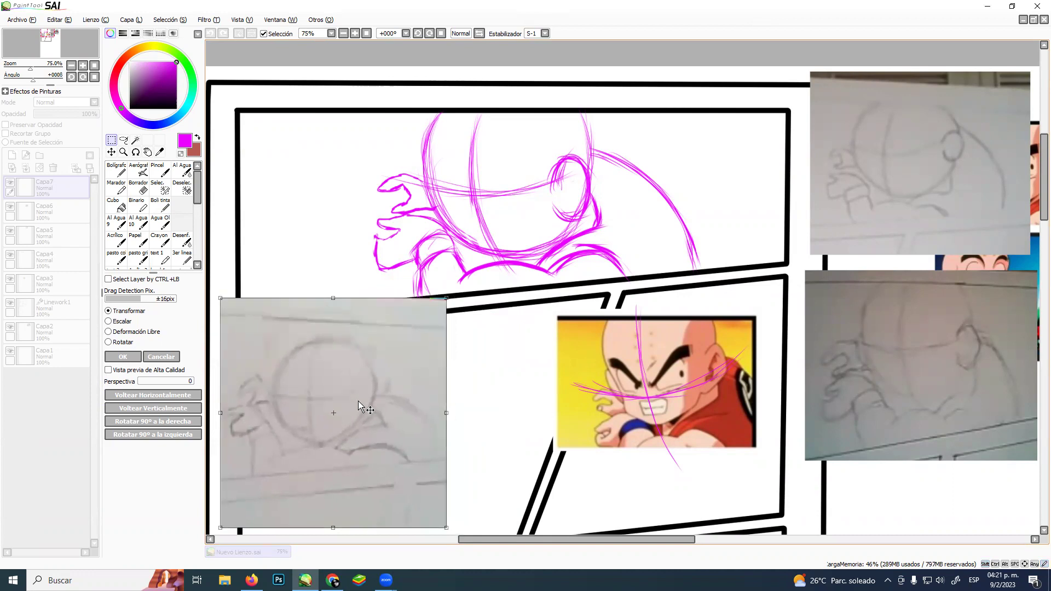
key(Return)
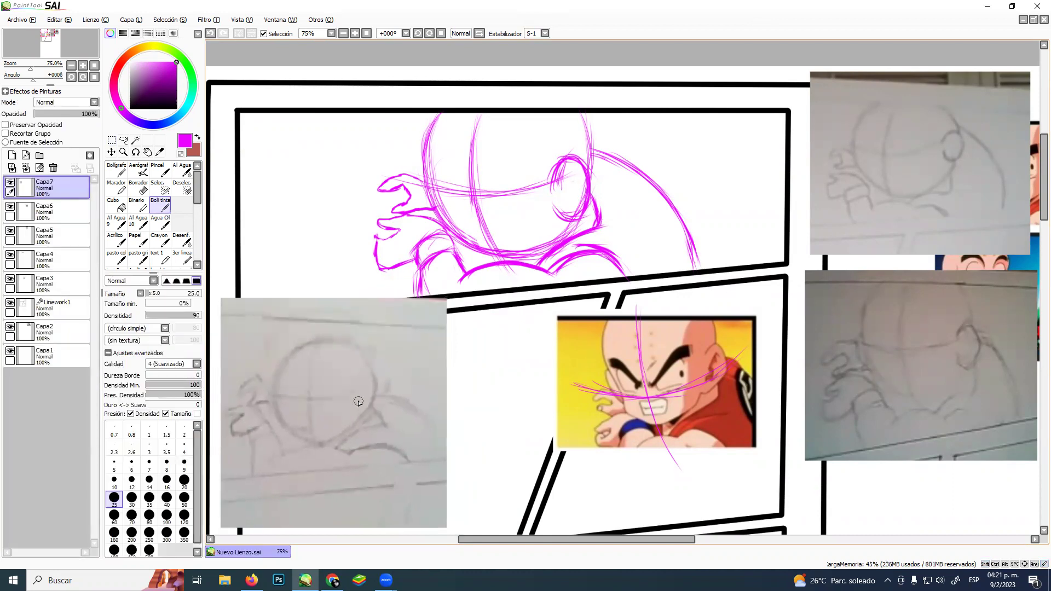
Trace corrected head, ear, hand and shoulder outlines in black over the first pencil sketch photo beside the upper panel
alt+click(210, 105)
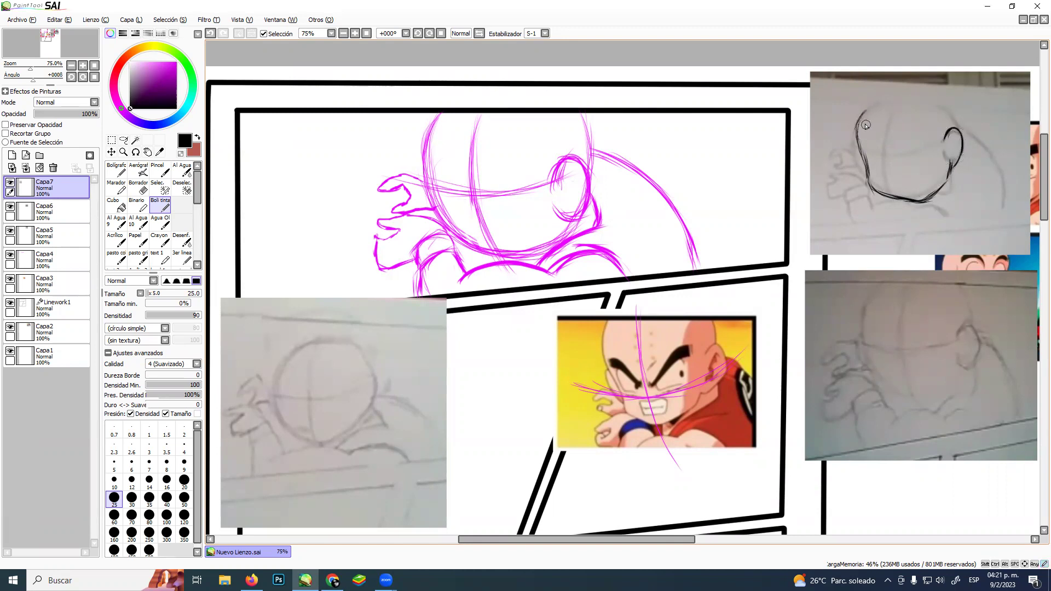
alt+click(865, 125)
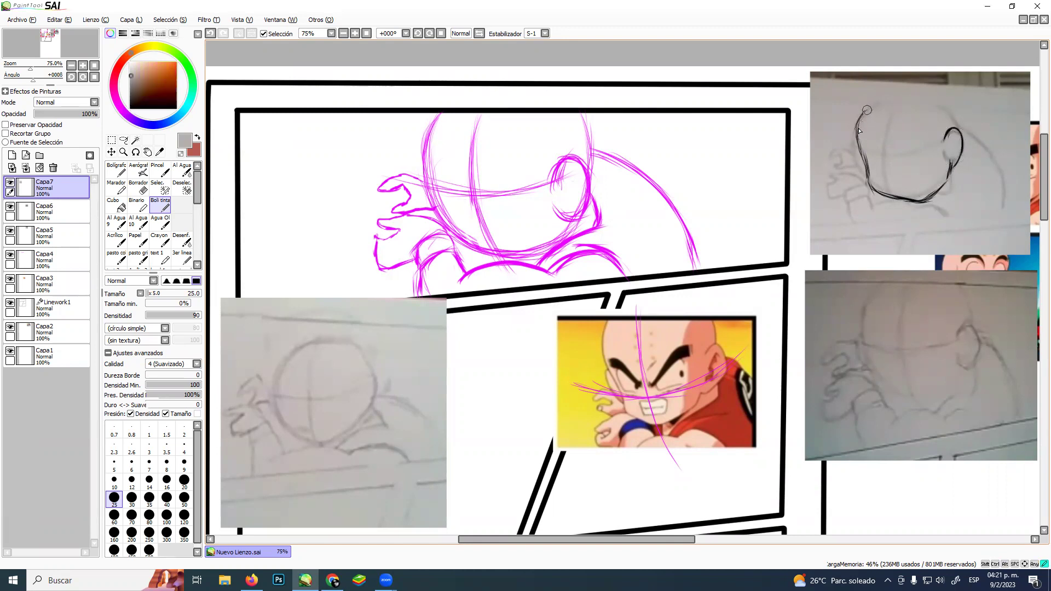
alt+click(868, 158)
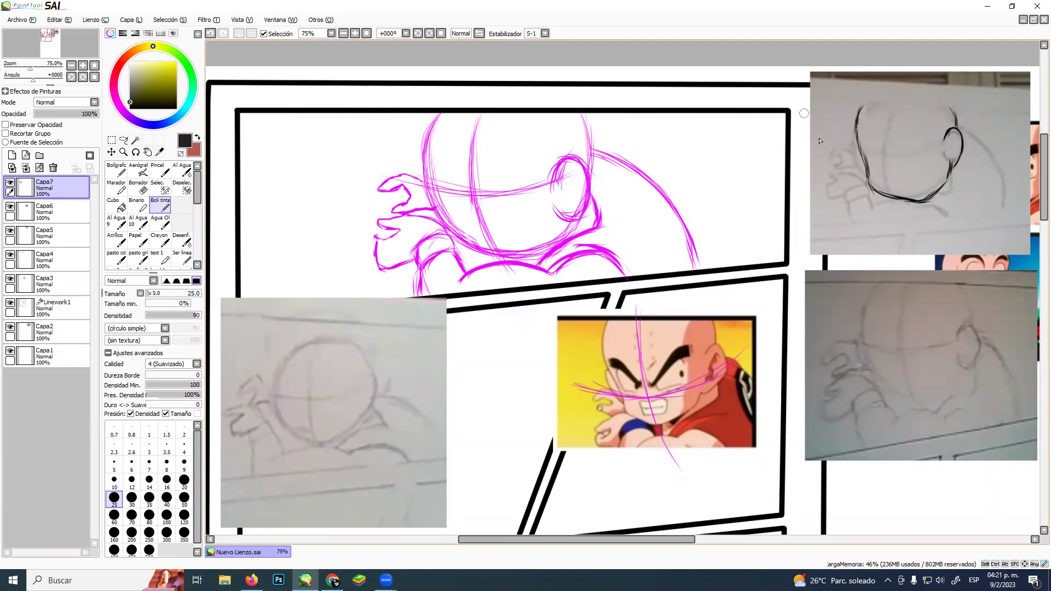
drag(864, 182, 834, 174)
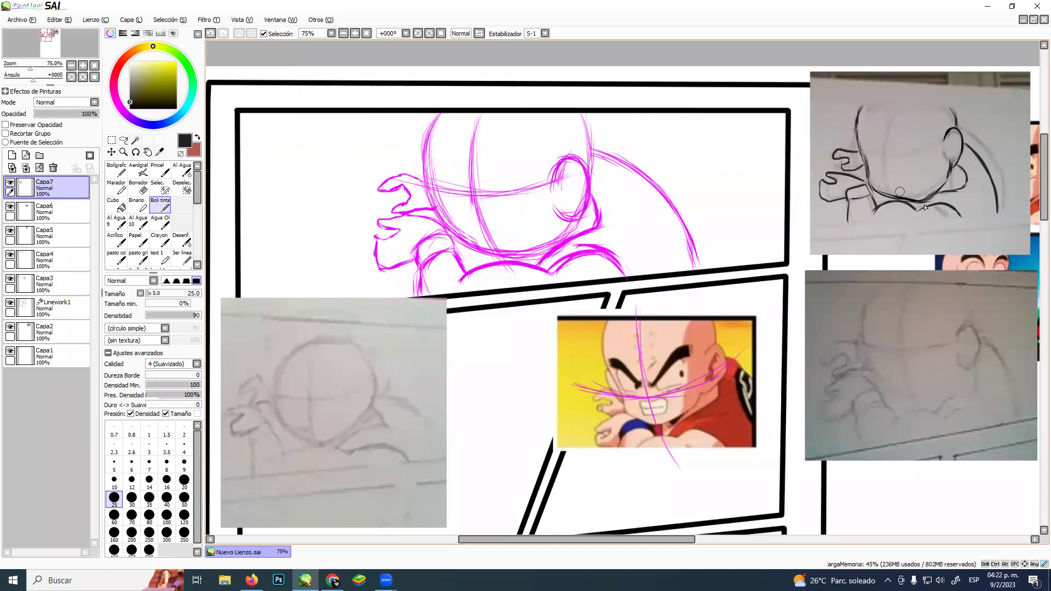
Cover the first photo's old face lines with sampled paper gray, redraw the face guides, and trace corrected dark outlines over the second photo
alt+click(908, 132)
drag(892, 113, 887, 145)
alt+click(886, 138)
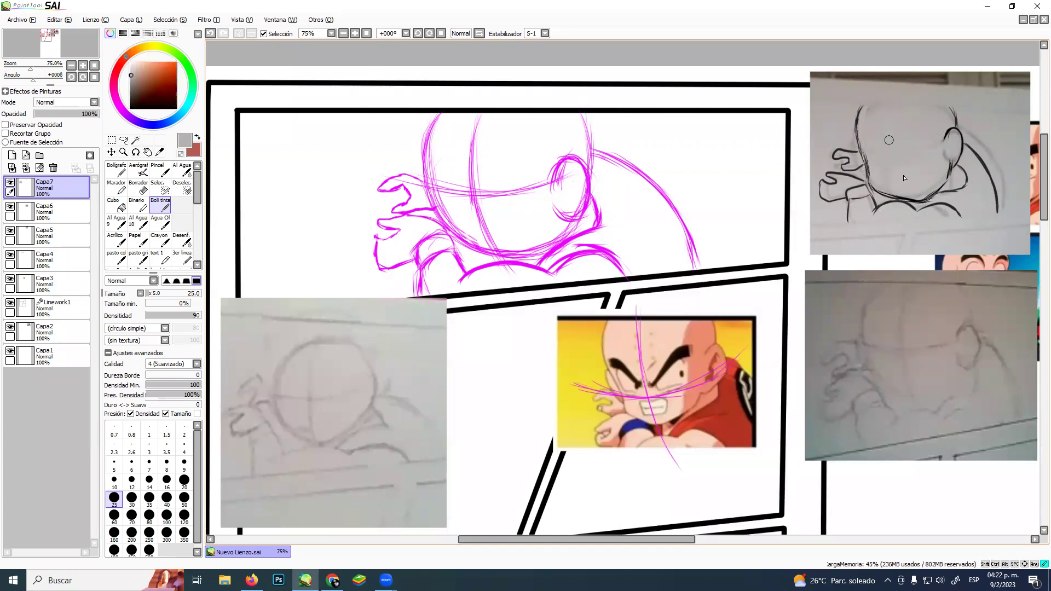
alt+click(860, 119)
alt+click(861, 120)
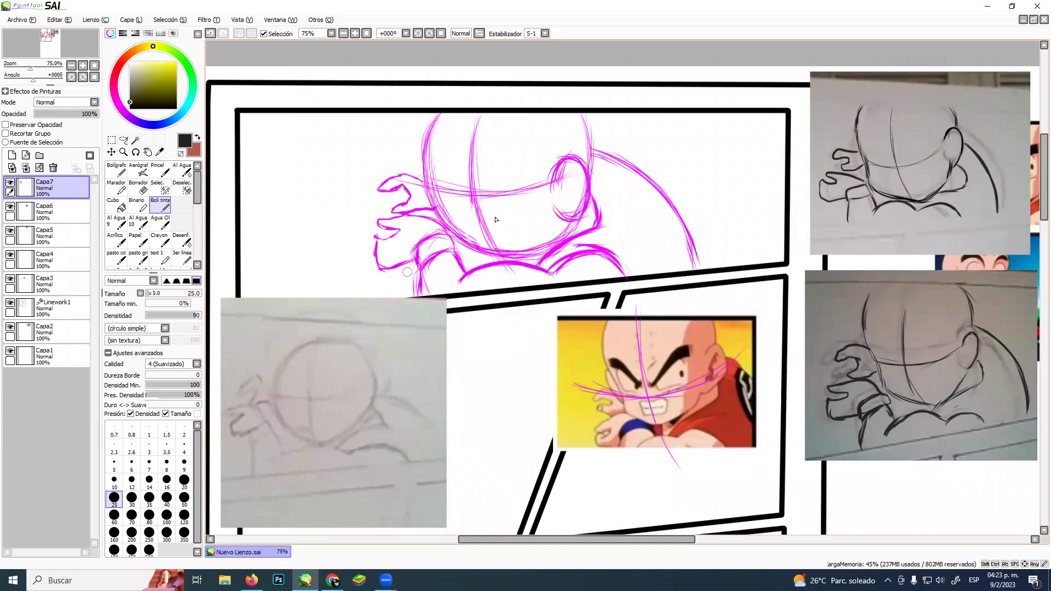
mouse_move(314, 242)
mouse_down()
mouse_move(418, 185)
mouse_move(381, 181)
mouse_move(412, 233)
mouse_up()
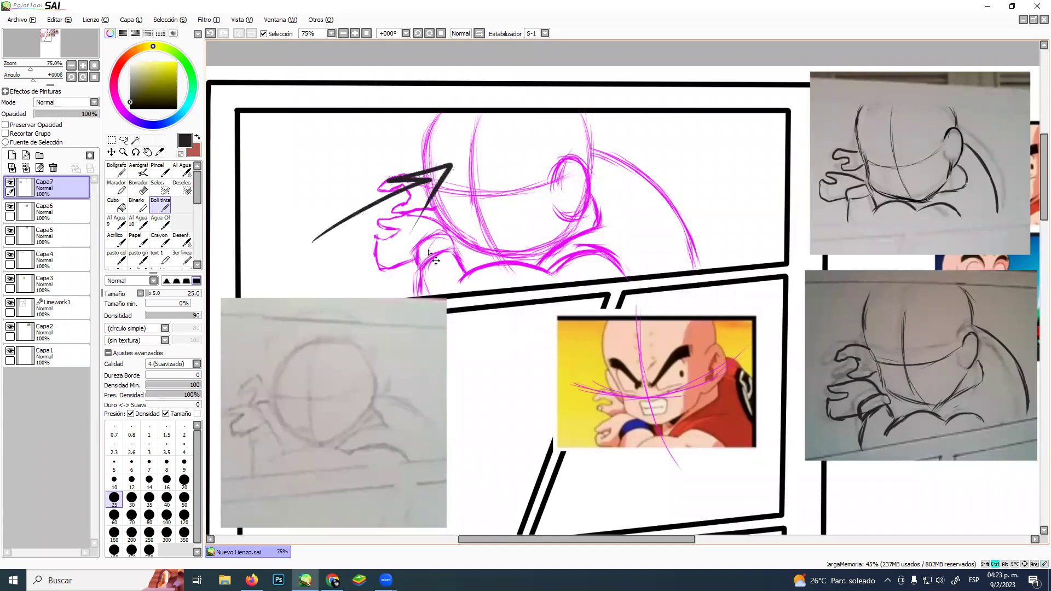
key(ctrl+z)
key(ctrl+z)
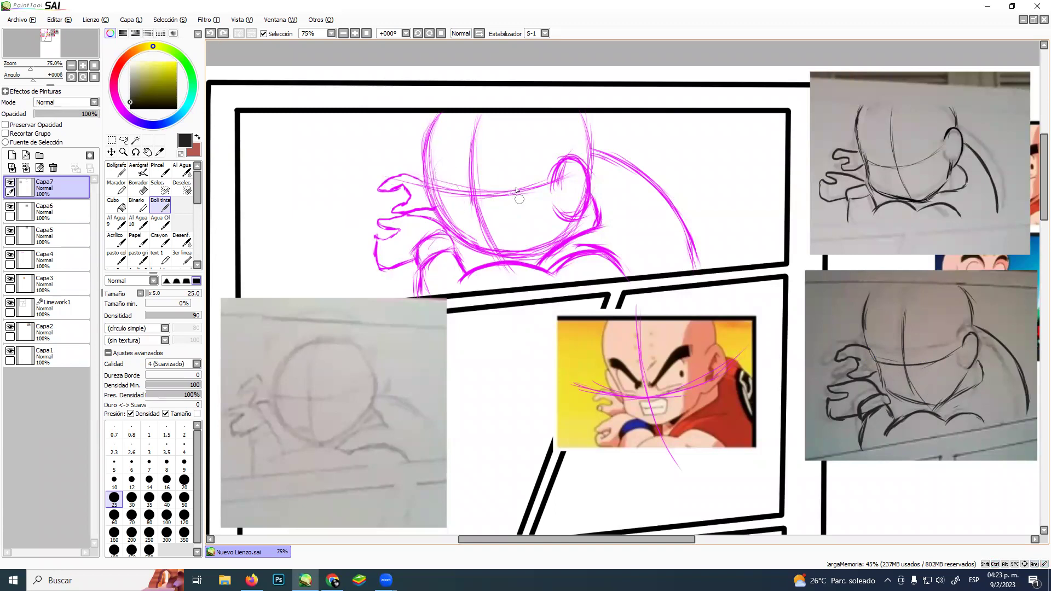
mouse_move(461, 102)
mouse_down()
mouse_move(424, 207)
mouse_move(602, 219)
mouse_move(457, 104)
mouse_up()
key(ctrl+z)
key(ctrl+z)
mouse_move(476, 121)
mouse_down()
mouse_move(443, 247)
mouse_move(482, 98)
mouse_up()
key(ctrl+z)
Trace a corrected, larger head contour and ear in dark ink over the third pencil sketch photo
drag(280, 321, 267, 386)
mouse_move(267, 345)
mouse_down()
mouse_move(280, 417)
mouse_move(321, 449)
mouse_move(291, 433)
mouse_move(343, 445)
mouse_move(326, 447)
mouse_move(369, 422)
mouse_move(356, 448)
mouse_move(382, 411)
mouse_move(375, 385)
mouse_move(386, 376)
mouse_move(383, 415)
mouse_up()
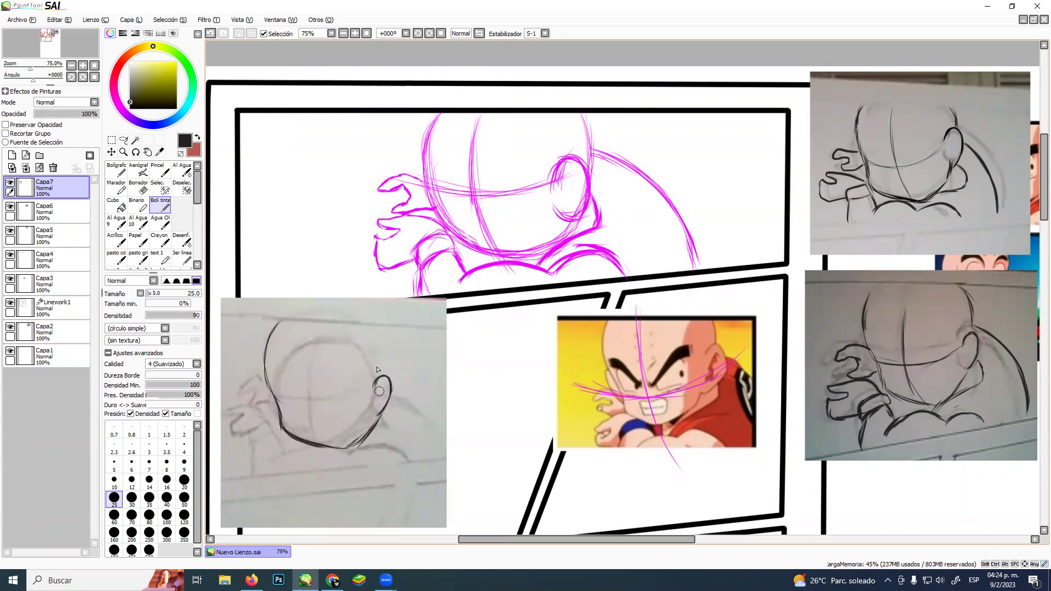
mouse_move(374, 324)
mouse_down()
mouse_move(388, 362)
mouse_move(374, 334)
mouse_move(380, 383)
mouse_up()
Draw the shoulders, back curve, wrist and open hand in dark ink over the third pencil sketch photo
mouse_move(258, 443)
mouse_down()
mouse_move(274, 436)
mouse_move(250, 431)
mouse_move(274, 422)
mouse_move(280, 430)
mouse_move(258, 444)
mouse_move(254, 474)
mouse_move(285, 447)
mouse_move(382, 460)
mouse_move(396, 411)
mouse_move(388, 363)
mouse_move(424, 404)
mouse_up()
drag(388, 365, 435, 427)
drag(414, 384, 444, 455)
drag(431, 413, 445, 459)
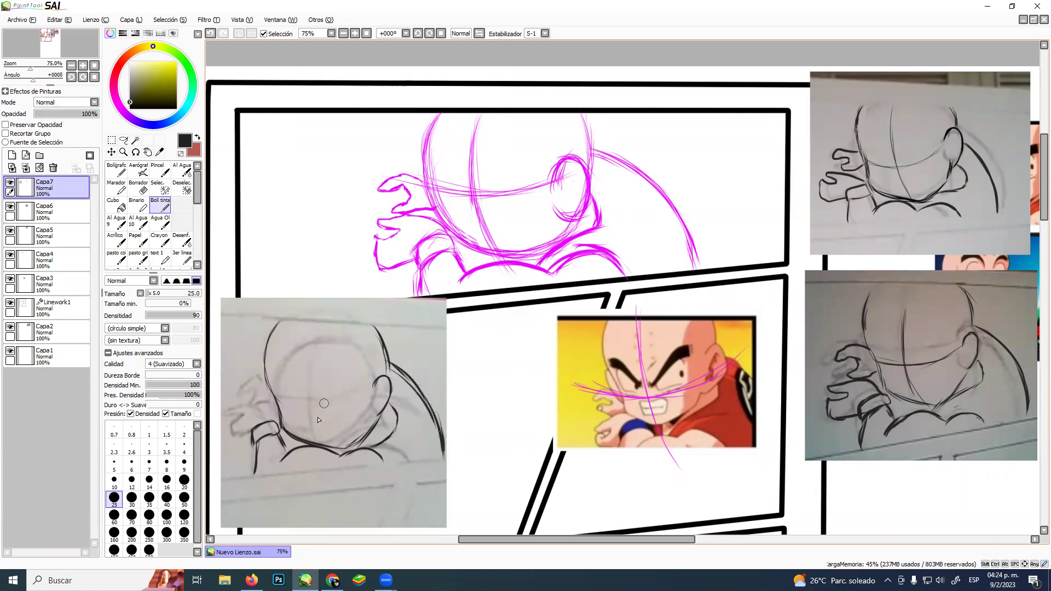
mouse_move(239, 433)
mouse_down()
mouse_move(223, 429)
mouse_move(224, 415)
mouse_move(271, 412)
mouse_move(281, 427)
mouse_up()
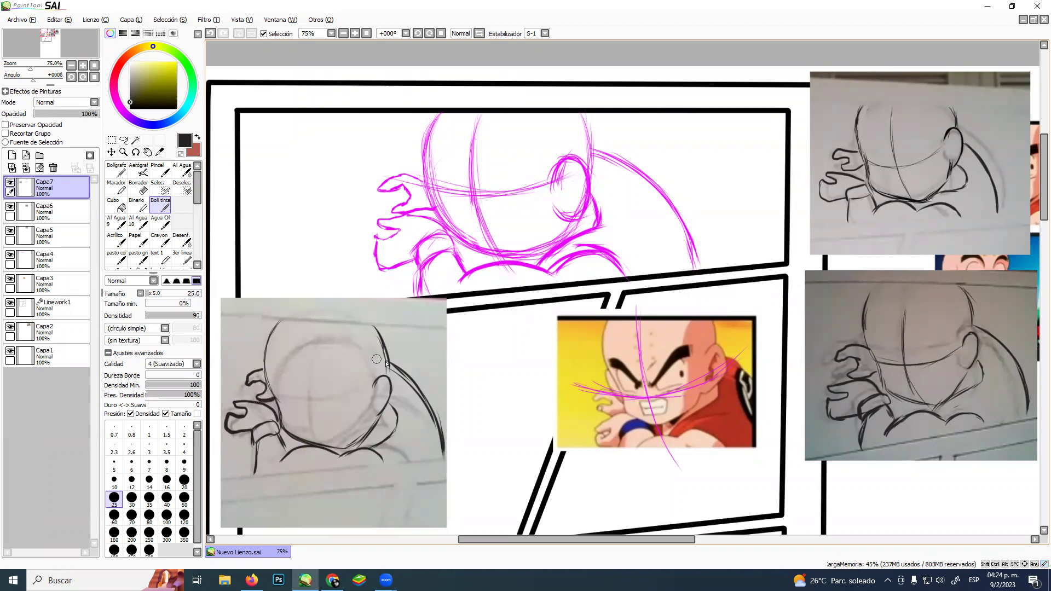
Cover the third photo's old head circle with sampled paper gray at brush size 76, and redraw the curved face guides in dark ink
alt+click(327, 355)
mouse_move(326, 355)
ctrl+alt+mouse_down()
mouse_move(327, 376)
mouse_move(304, 359)
ctrl+alt+mouse_up()
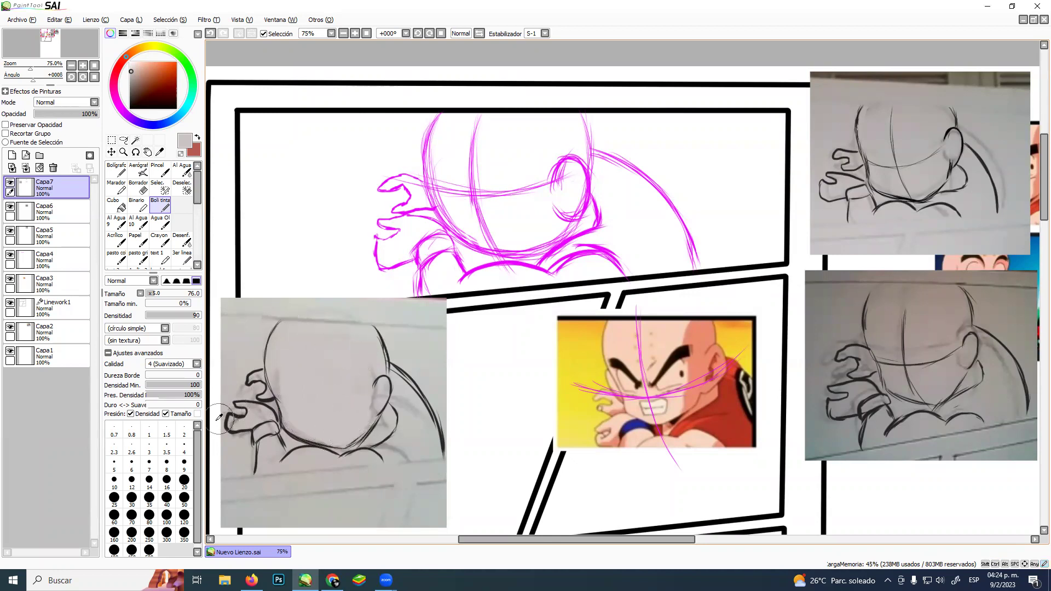
alt+click(236, 412)
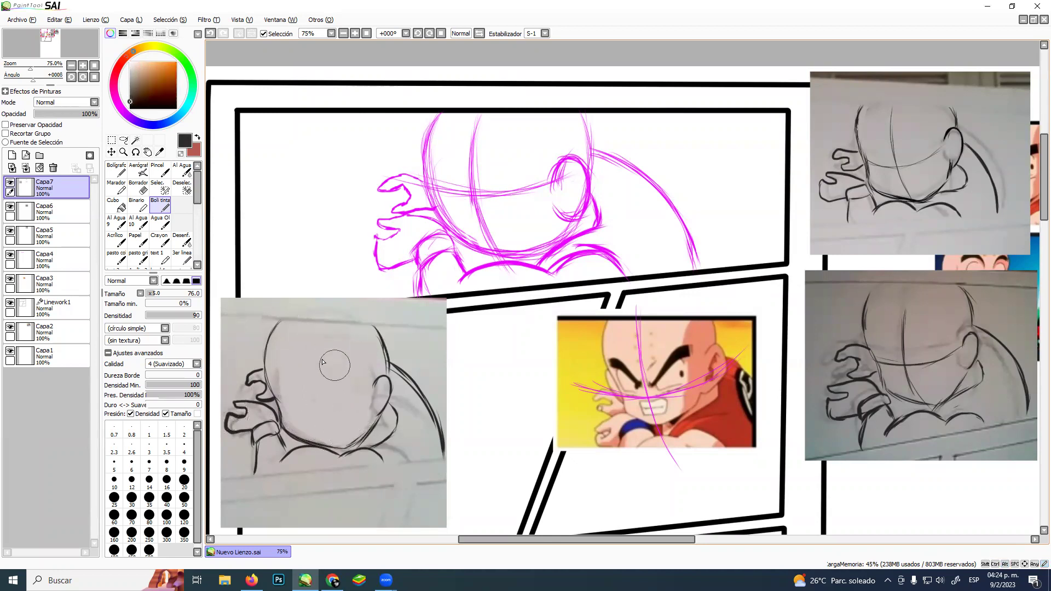
mouse_move(316, 365)
mouse_down()
mouse_move(321, 386)
mouse_move(317, 346)
mouse_move(336, 445)
mouse_up()
drag(319, 399, 336, 457)
mouse_move(272, 401)
mouse_down()
mouse_move(334, 409)
mouse_move(373, 379)
mouse_up()
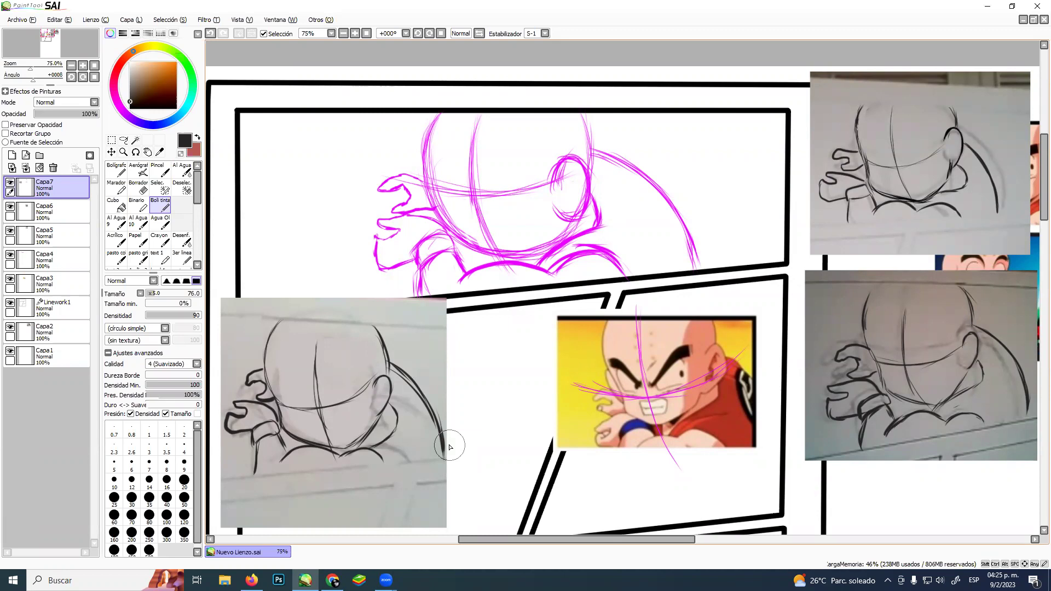
Find and select the magenta sketch's layer Capa4, and redraw the head contour and ear in black in the upper panel
click(10, 302)
click(10, 303)
click(9, 279)
click(9, 278)
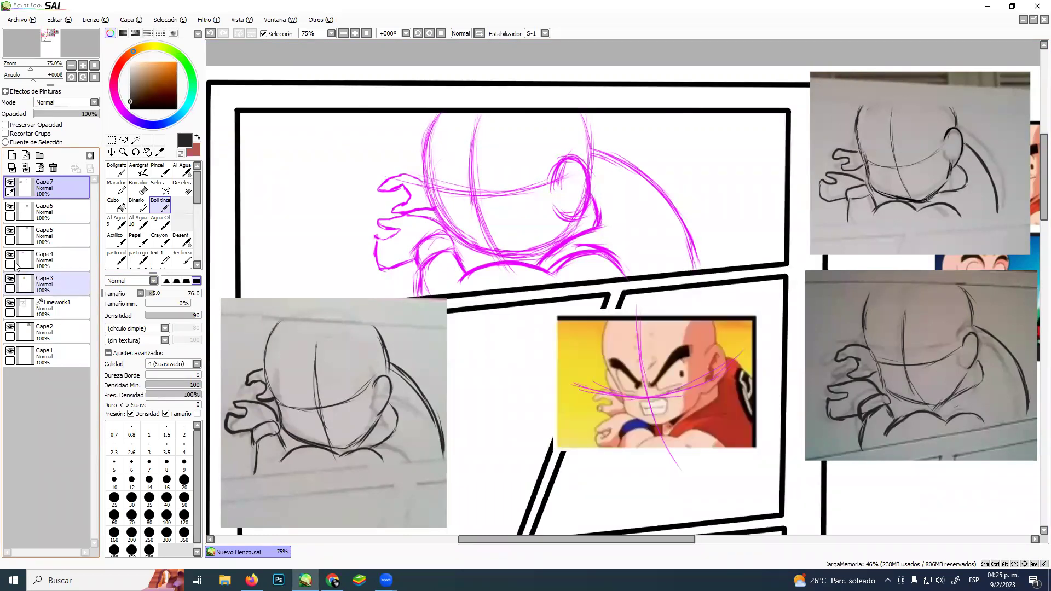
click(10, 255)
click(10, 255)
click(32, 260)
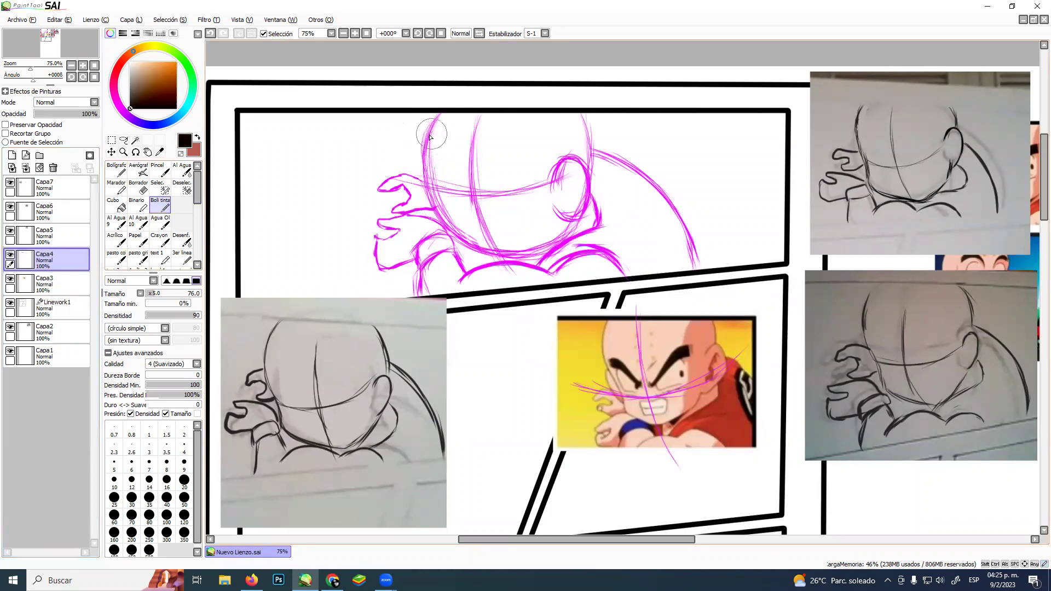
mouse_move(433, 114)
mouse_down()
mouse_move(426, 154)
mouse_move(437, 113)
mouse_move(431, 149)
mouse_move(420, 142)
mouse_move(431, 124)
mouse_move(424, 174)
mouse_move(426, 133)
mouse_move(438, 204)
mouse_move(425, 186)
mouse_move(448, 221)
mouse_move(449, 251)
mouse_move(515, 268)
mouse_move(456, 252)
mouse_move(546, 261)
mouse_move(527, 266)
mouse_move(559, 249)
mouse_move(530, 266)
mouse_move(569, 235)
mouse_move(542, 264)
mouse_move(575, 218)
mouse_up()
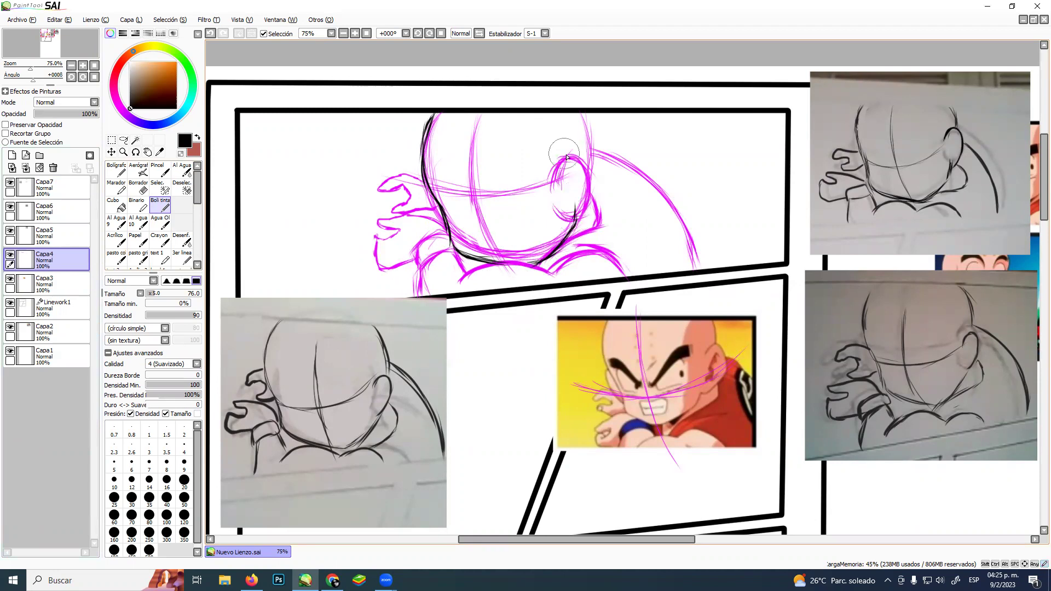
mouse_move(571, 165)
mouse_down()
mouse_move(600, 154)
mouse_move(597, 203)
mouse_move(573, 213)
mouse_move(592, 208)
mouse_move(586, 220)
mouse_up()
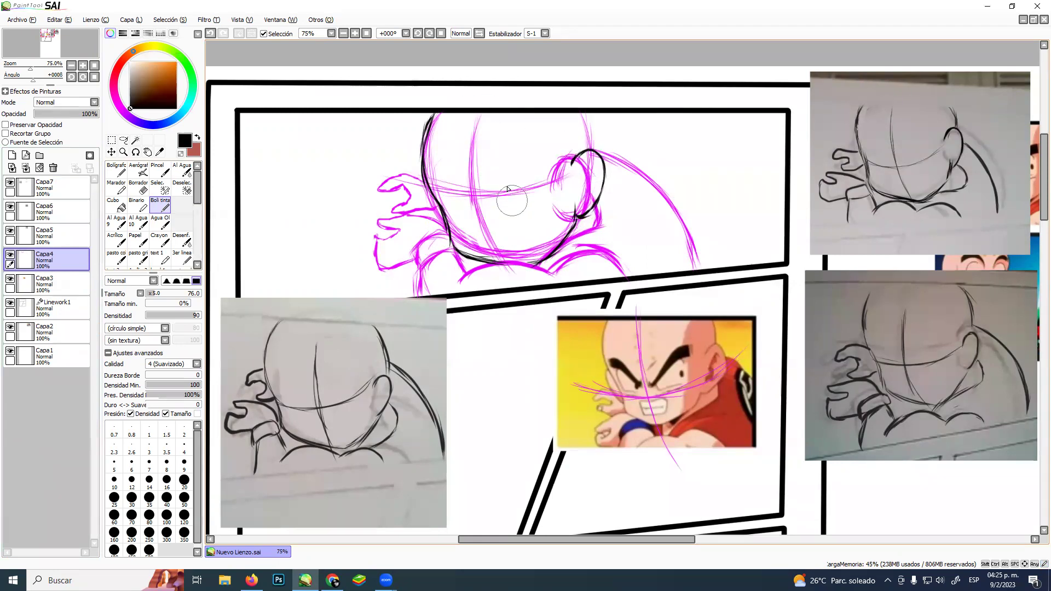
Erase the old magenta ear and lower face lines at eraser size 55, and draw the head edge above the ear with Boli tinta
key(e)
ctrl+alt+drag(534, 215, 545, 215)
mouse_move(499, 241)
mouse_down()
mouse_move(481, 245)
mouse_move(466, 232)
mouse_move(517, 257)
mouse_move(542, 244)
mouse_move(473, 228)
mouse_move(527, 250)
mouse_move(557, 226)
mouse_move(547, 187)
mouse_move(588, 172)
mouse_move(580, 205)
mouse_move(557, 179)
mouse_up()
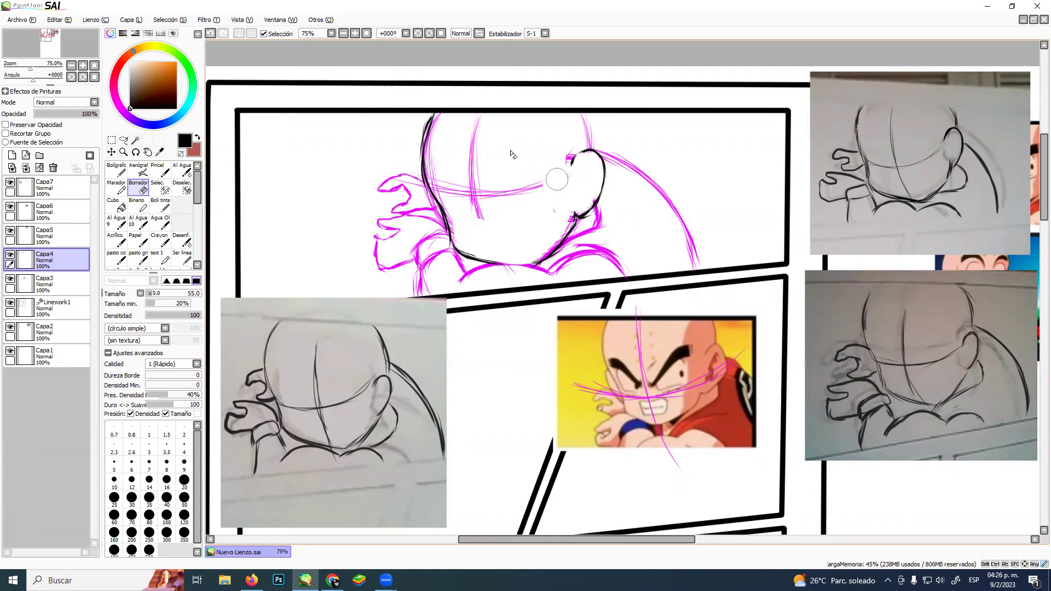
click(170, 208)
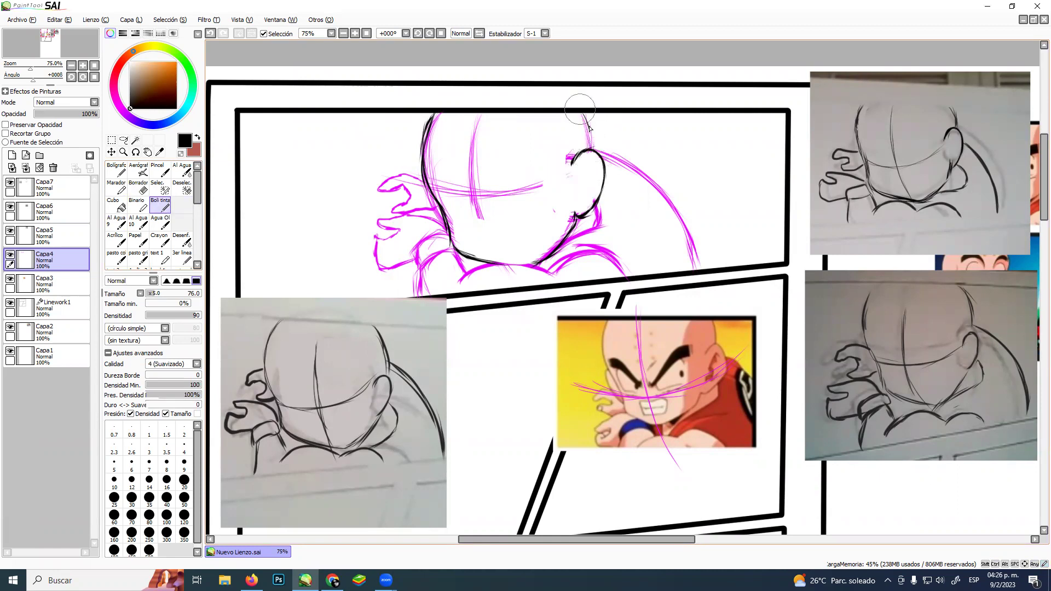
drag(581, 114, 590, 146)
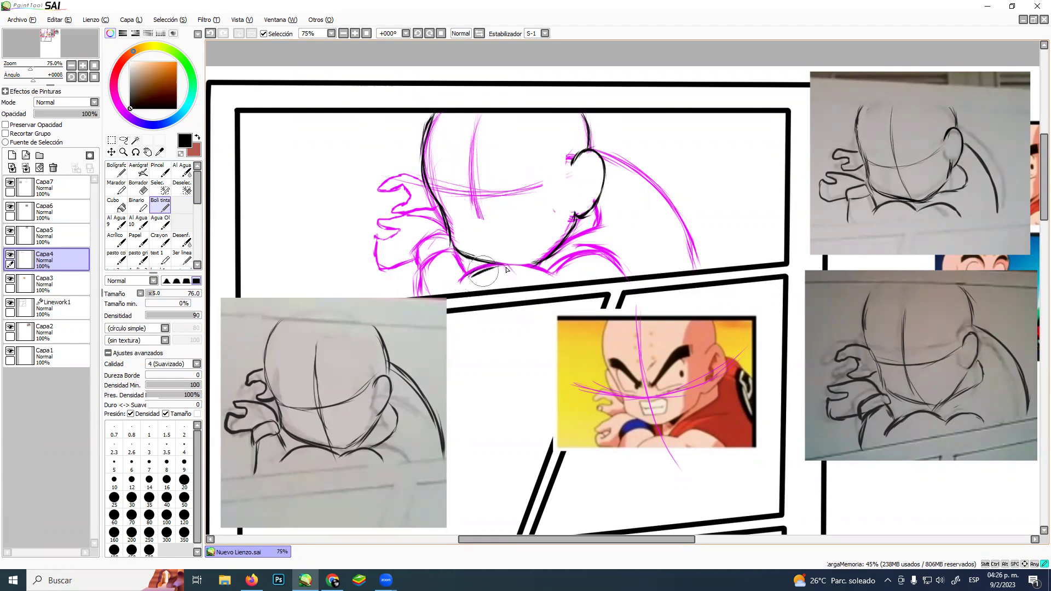
Redraw the shoulder curves, neck line and long back curve in black over the magenta sketch
mouse_move(467, 280)
mouse_down()
mouse_move(508, 264)
mouse_move(491, 276)
mouse_move(542, 270)
mouse_move(474, 281)
mouse_move(522, 263)
mouse_move(530, 274)
mouse_move(559, 264)
mouse_move(550, 277)
mouse_move(568, 261)
mouse_move(618, 266)
mouse_move(591, 254)
mouse_move(623, 274)
mouse_up()
drag(548, 268, 572, 241)
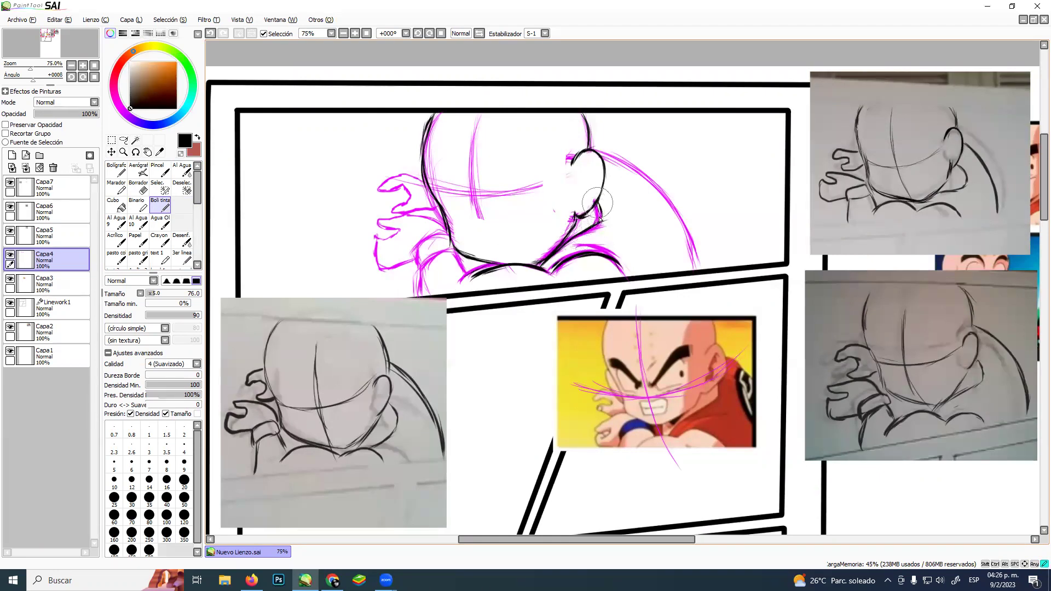
mouse_move(591, 148)
mouse_down()
mouse_move(680, 219)
mouse_move(639, 167)
mouse_move(689, 251)
mouse_move(682, 210)
mouse_move(698, 264)
mouse_up()
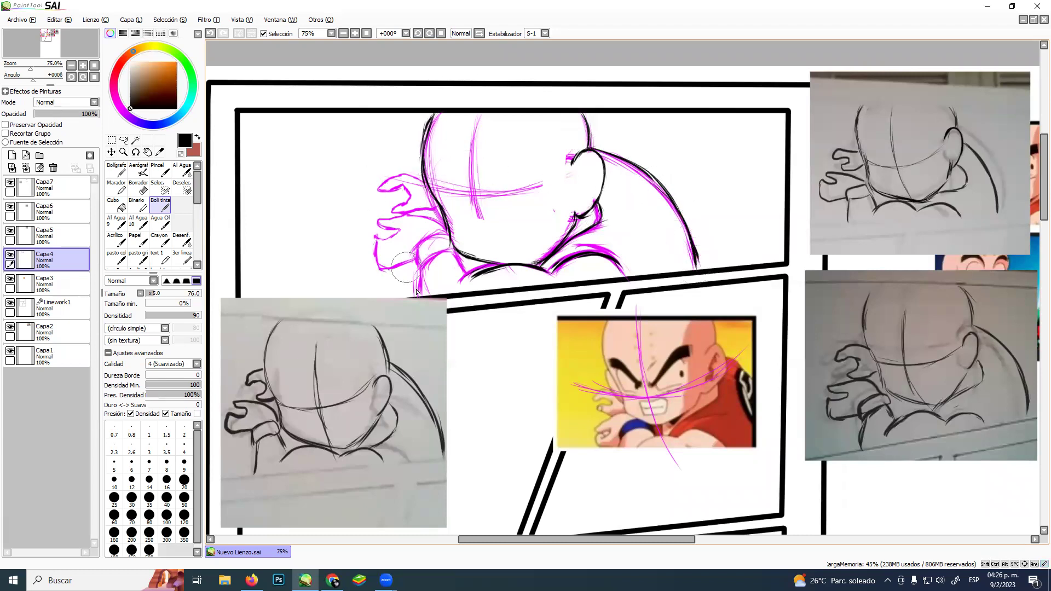
Redraw the forearm, wrist and open hand with its fingers in black over the magenta sketch
mouse_move(422, 286)
mouse_down()
mouse_move(449, 267)
mouse_move(424, 271)
mouse_move(461, 254)
mouse_move(450, 247)
mouse_move(472, 279)
mouse_move(458, 286)
mouse_move(475, 275)
mouse_move(458, 287)
mouse_move(493, 267)
mouse_up()
mouse_move(422, 267)
mouse_down()
mouse_move(419, 253)
mouse_move(438, 240)
mouse_move(428, 244)
mouse_up()
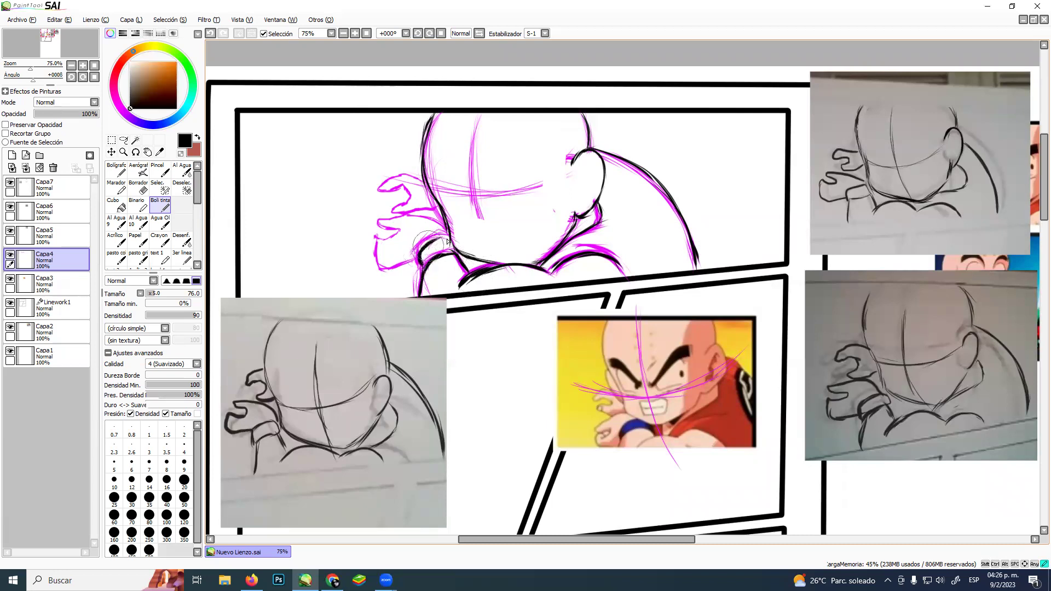
mouse_move(421, 263)
mouse_down()
mouse_move(386, 255)
mouse_move(384, 267)
mouse_move(373, 234)
mouse_move(401, 233)
mouse_move(383, 230)
mouse_move(383, 219)
mouse_move(430, 219)
mouse_move(445, 230)
mouse_up()
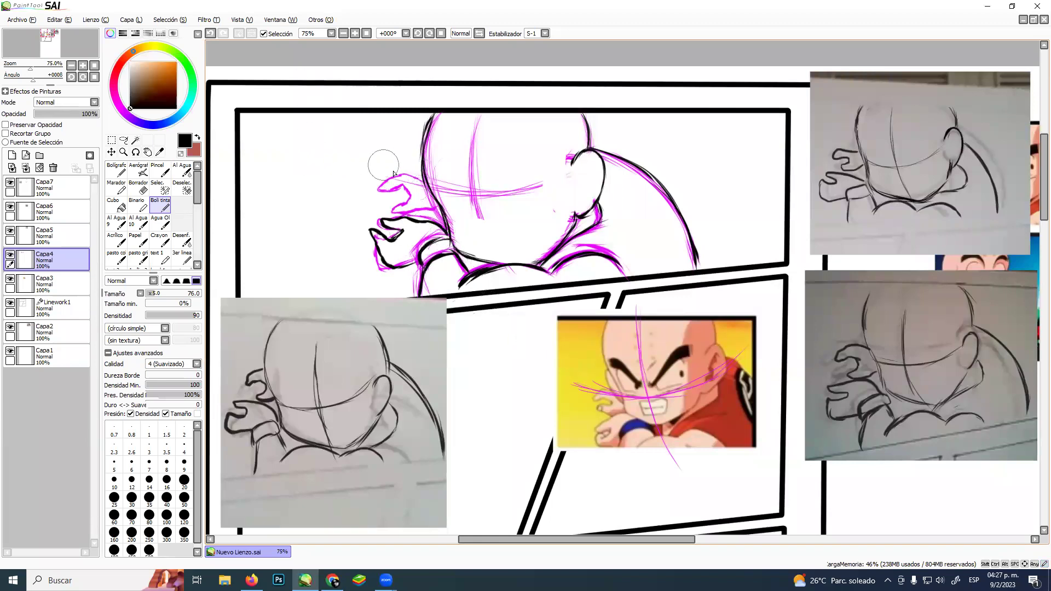
mouse_move(400, 173)
mouse_down()
mouse_move(381, 195)
mouse_move(403, 186)
mouse_move(411, 199)
mouse_move(395, 214)
mouse_move(446, 216)
mouse_up()
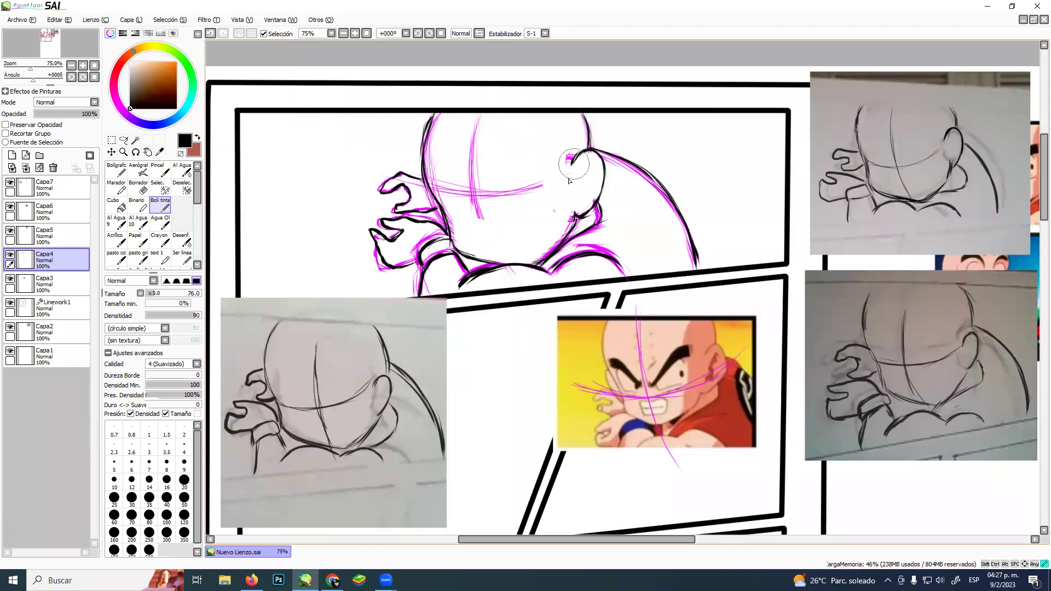
Reinforce the ear outline and draw the uniform's curved emblem with its inner character strokes on the figure's back
mouse_move(578, 156)
mouse_down()
mouse_move(568, 187)
mouse_move(594, 154)
mouse_up()
drag(589, 153, 601, 160)
mouse_move(648, 177)
mouse_down()
mouse_move(635, 214)
mouse_move(645, 185)
mouse_move(638, 225)
mouse_move(639, 196)
mouse_move(652, 256)
mouse_up()
mouse_move(638, 216)
mouse_down()
mouse_move(663, 274)
mouse_move(653, 259)
mouse_up()
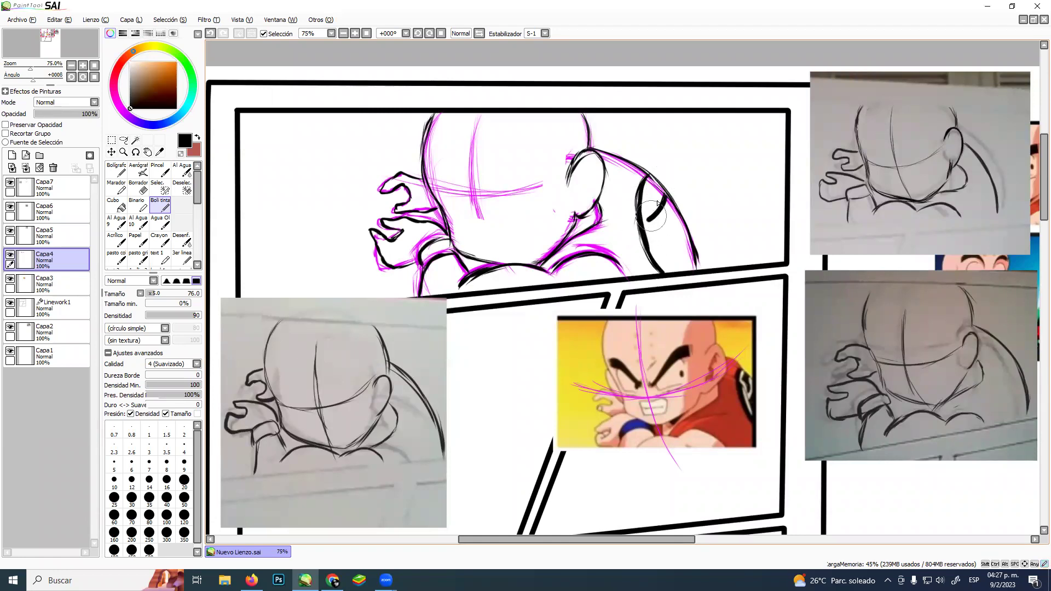
mouse_move(650, 195)
mouse_down()
mouse_move(665, 204)
mouse_move(657, 192)
mouse_move(663, 252)
mouse_up()
mouse_move(666, 212)
mouse_down()
mouse_move(688, 244)
mouse_move(665, 232)
mouse_move(670, 247)
mouse_move(684, 250)
mouse_move(673, 232)
mouse_move(690, 249)
mouse_up()
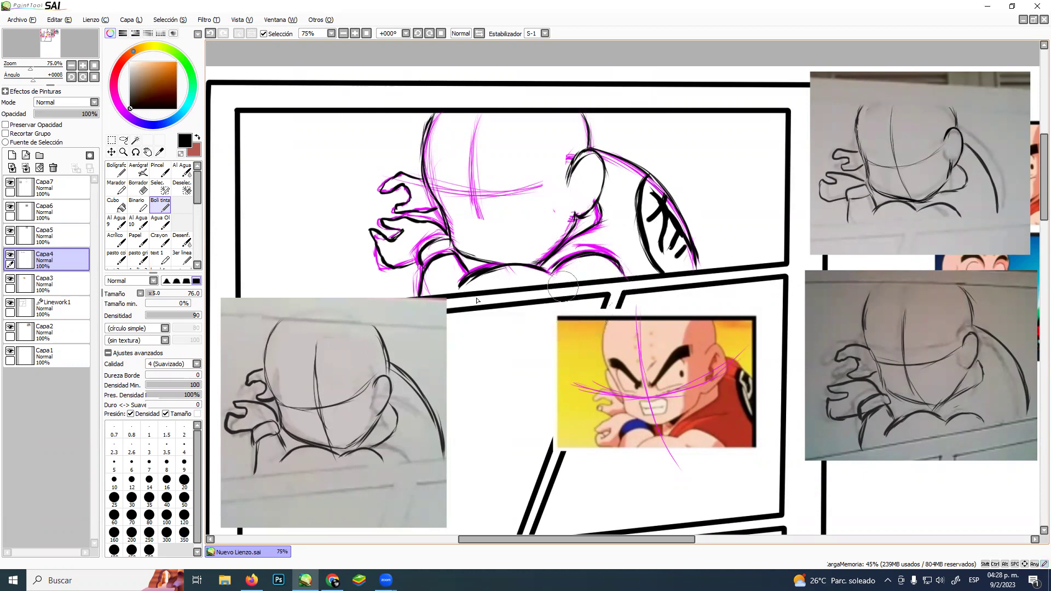
Erase the lower palm outline on layer Capa4 at eraser size 24, and redraw it shorter in black with Boli tinta
click(60, 284)
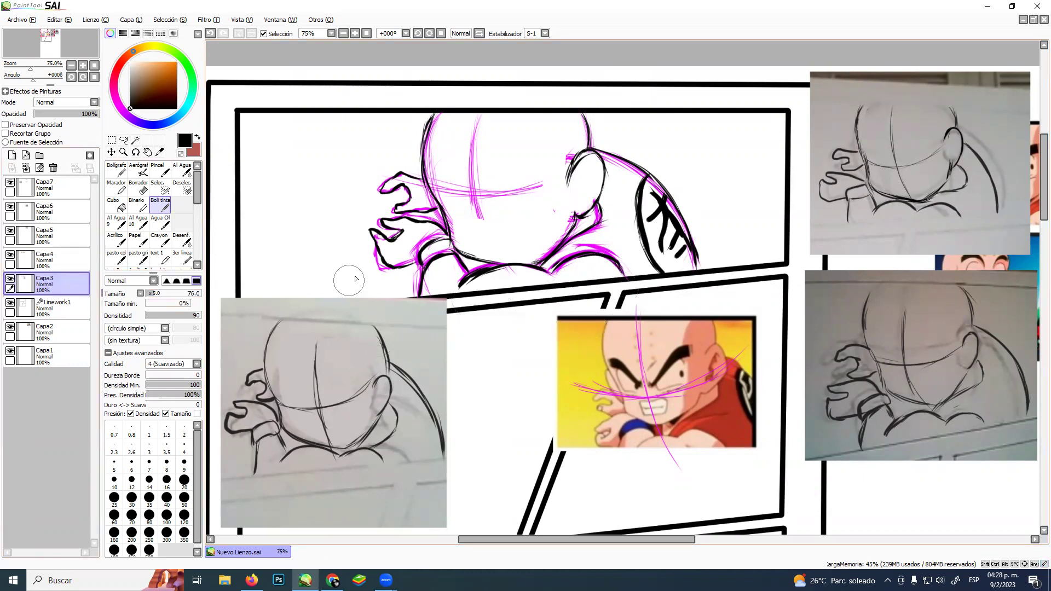
key(e)
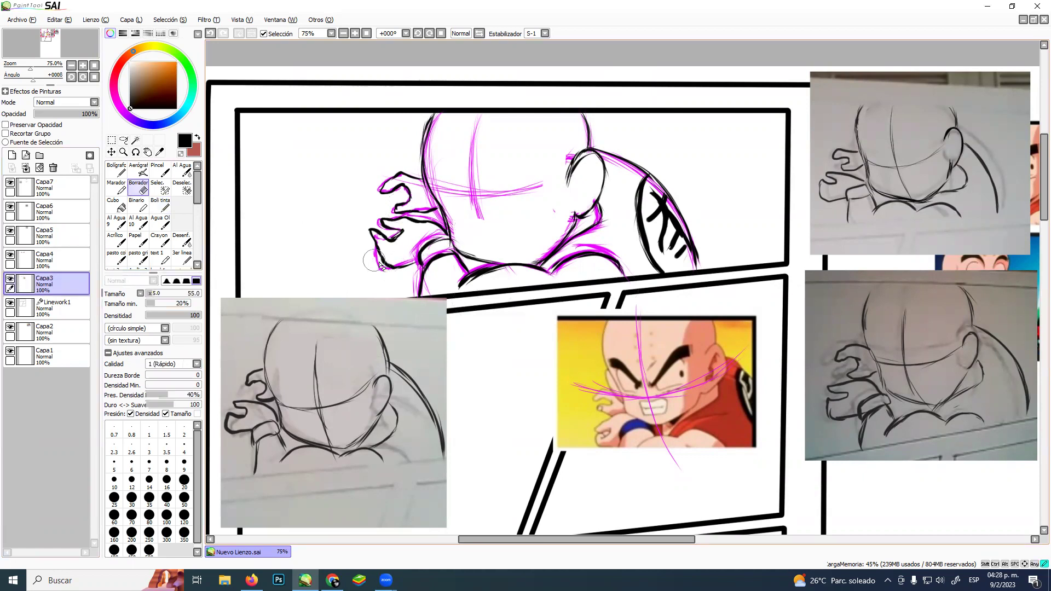
click(44, 260)
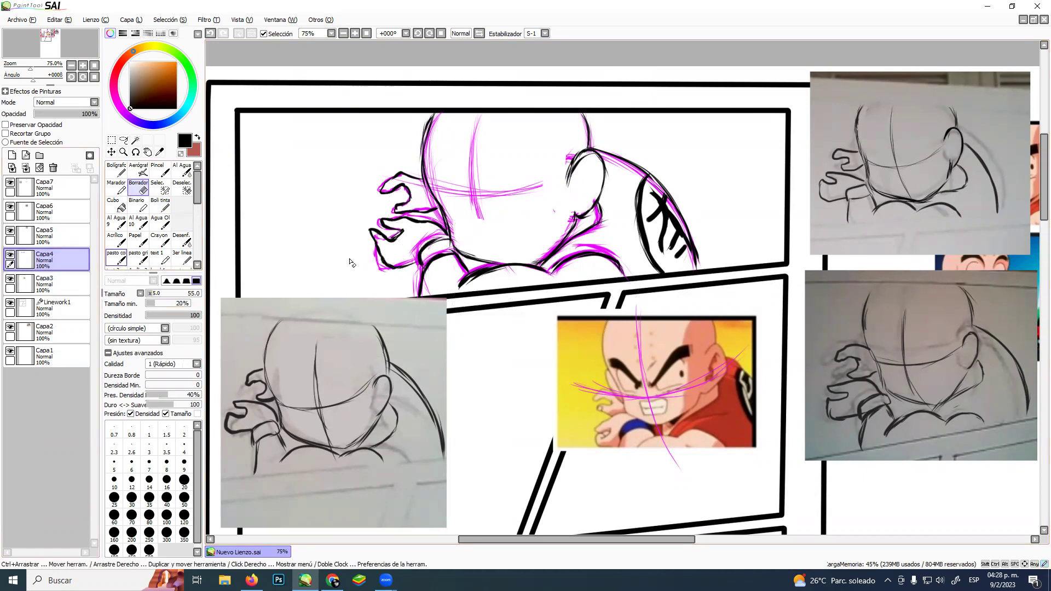
mouse_move(411, 244)
mouse_down()
mouse_move(369, 257)
mouse_move(403, 275)
mouse_up()
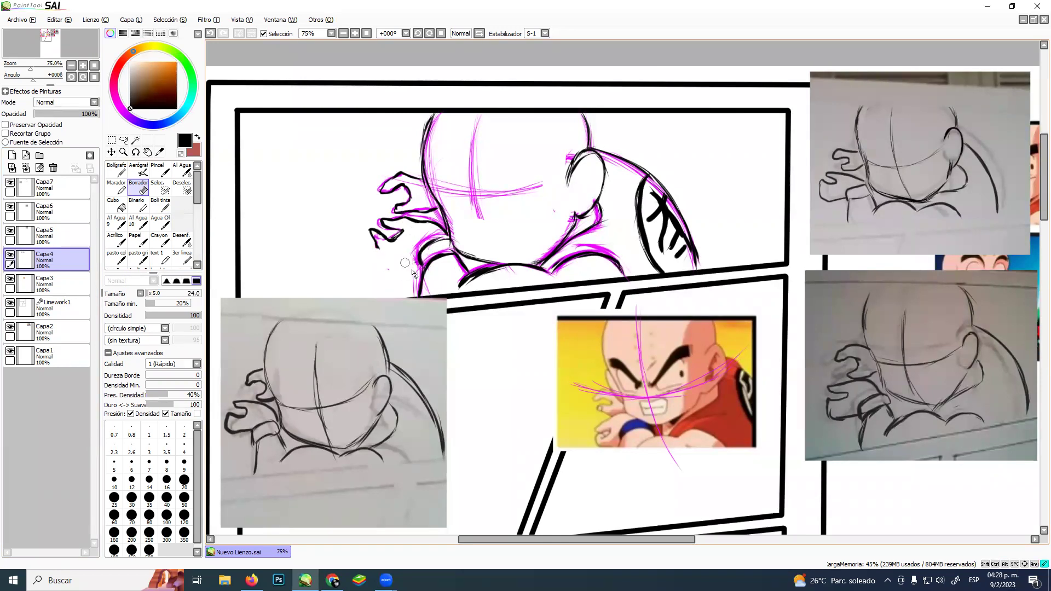
click(161, 204)
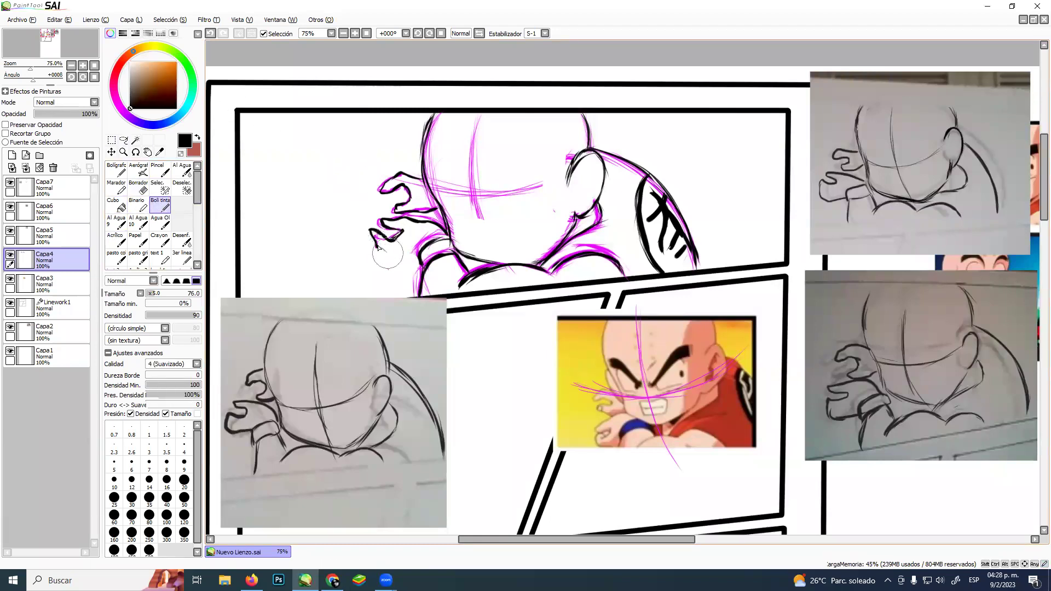
drag(378, 246, 420, 252)
Erase the stray lines between the fingers and around the wrist with Borrador at size 24
click(142, 188)
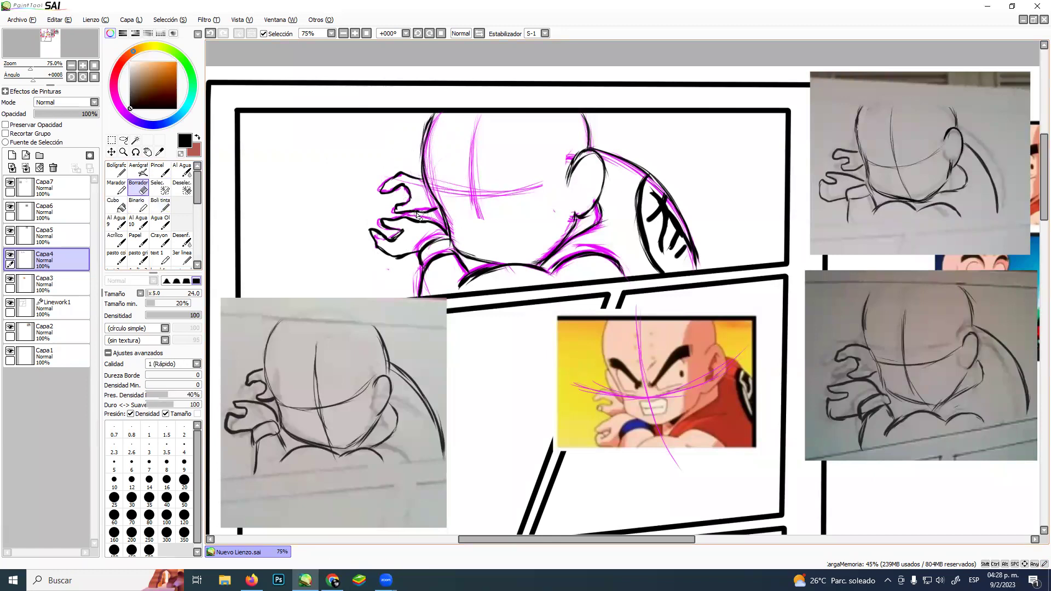
drag(416, 214, 442, 220)
mouse_move(440, 236)
mouse_down()
mouse_move(445, 255)
mouse_move(418, 268)
mouse_up()
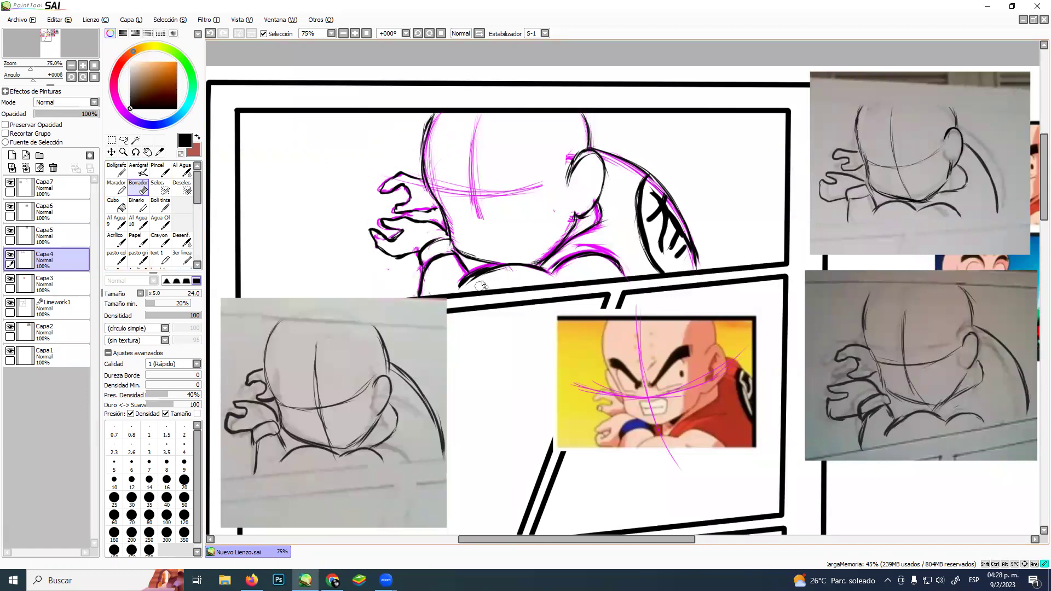
Erase the stray magenta lines around the shoulders, ear, jaw and palm with Borrador at size 24
mouse_move(475, 283)
mouse_down()
mouse_move(500, 272)
mouse_move(608, 270)
mouse_move(587, 246)
mouse_move(577, 247)
mouse_move(632, 270)
mouse_up()
mouse_move(570, 154)
mouse_down()
mouse_move(562, 178)
mouse_move(560, 155)
mouse_up()
mouse_move(550, 209)
mouse_down()
mouse_move(540, 246)
mouse_move(567, 229)
mouse_move(570, 211)
mouse_up()
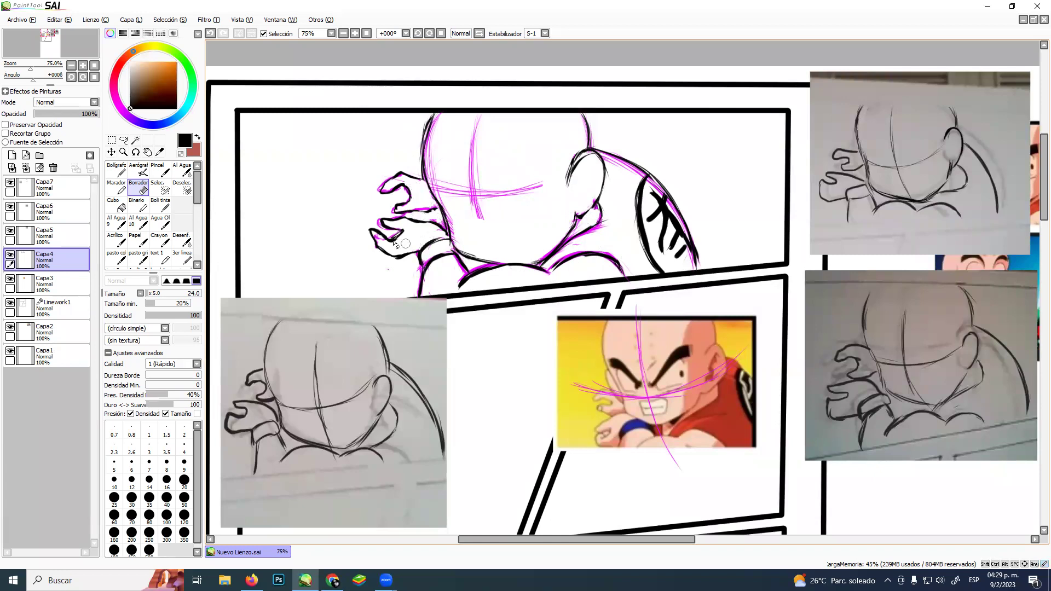
drag(384, 243, 379, 237)
Set Boli tinta to a light blue and draw a curved centre guide down the lower half of the face
click(160, 204)
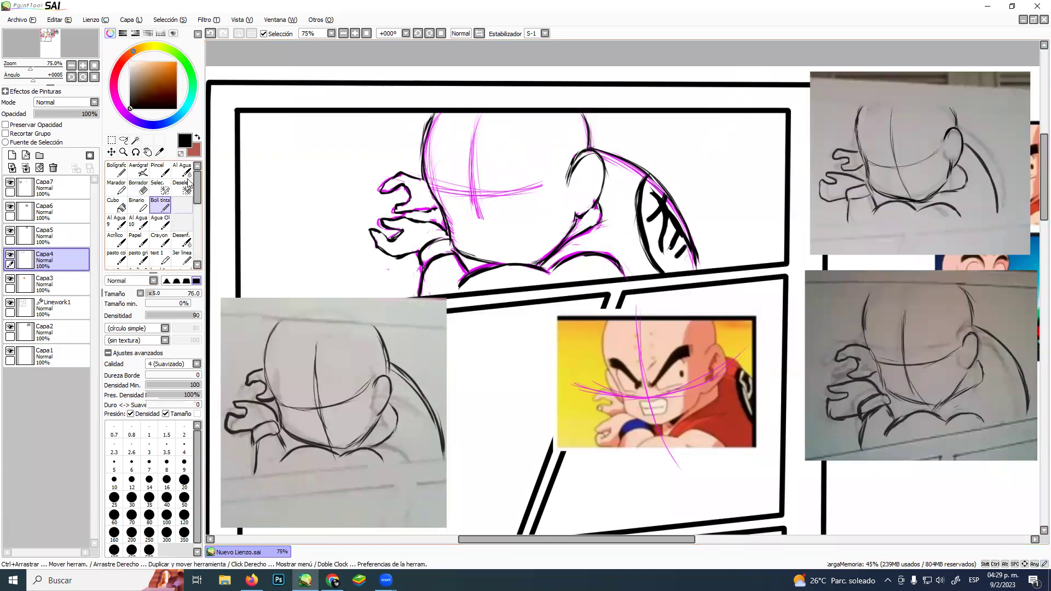
click(179, 119)
click(177, 62)
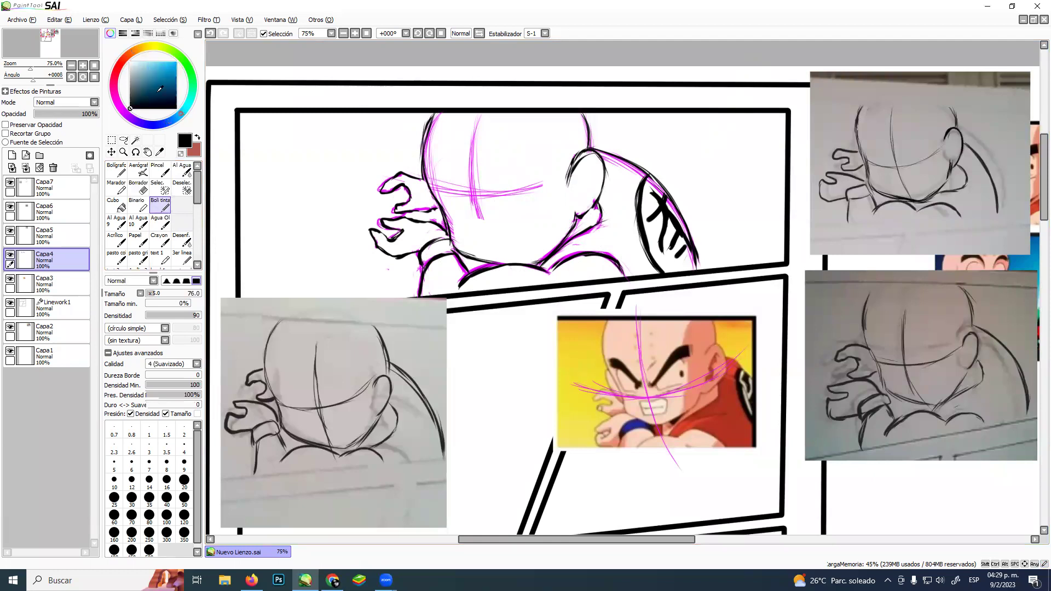
mouse_move(476, 191)
mouse_down()
mouse_move(508, 267)
mouse_move(469, 189)
mouse_move(498, 262)
mouse_move(474, 191)
mouse_move(514, 274)
mouse_up()
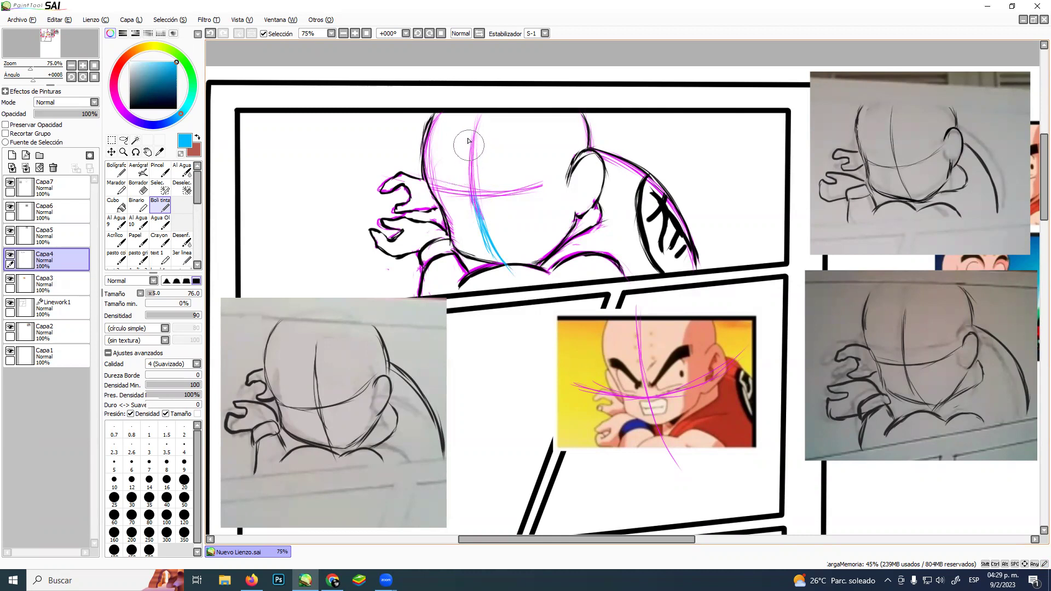
Erase the magenta guides and the light blue centre stroke inside the face with a large Borrador
key(e)
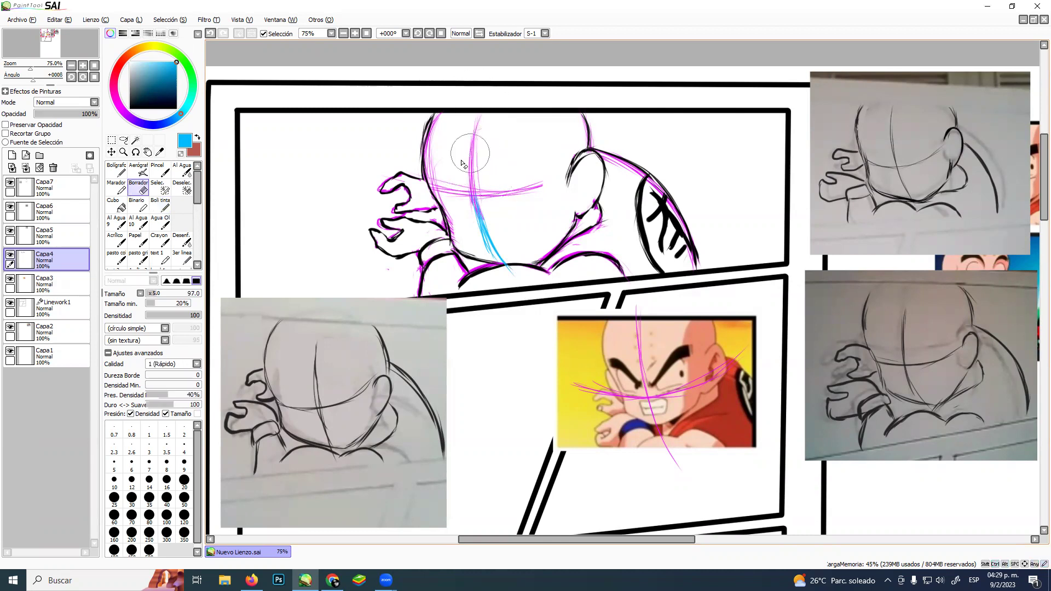
ctrl+alt+drag(489, 151, 468, 152)
mouse_move(476, 114)
mouse_down()
mouse_move(468, 211)
mouse_move(438, 192)
mouse_move(432, 159)
mouse_move(483, 239)
mouse_move(485, 191)
mouse_move(542, 178)
mouse_move(492, 226)
mouse_move(509, 262)
mouse_move(497, 235)
mouse_up()
Redraw the face's vertical centre guide and curved eye-level guide in light blue with Boli tinta, setting the density to 20
click(160, 205)
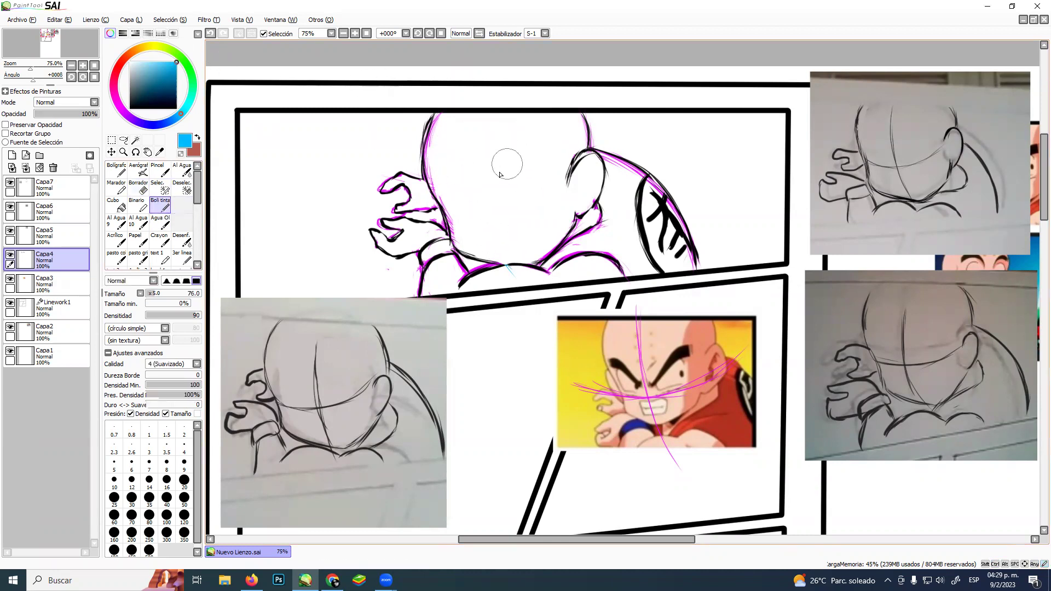
mouse_move(479, 119)
mouse_down()
mouse_move(476, 163)
mouse_move(487, 166)
mouse_move(486, 151)
mouse_move(495, 244)
mouse_move(482, 202)
mouse_move(501, 257)
mouse_move(489, 229)
mouse_move(499, 228)
mouse_move(513, 274)
mouse_up()
key(1)
key(2)
drag(481, 204, 504, 263)
mouse_move(444, 204)
mouse_down()
mouse_move(490, 213)
mouse_move(435, 205)
mouse_move(508, 214)
mouse_move(460, 211)
mouse_move(546, 208)
mouse_move(467, 211)
mouse_move(582, 185)
mouse_up()
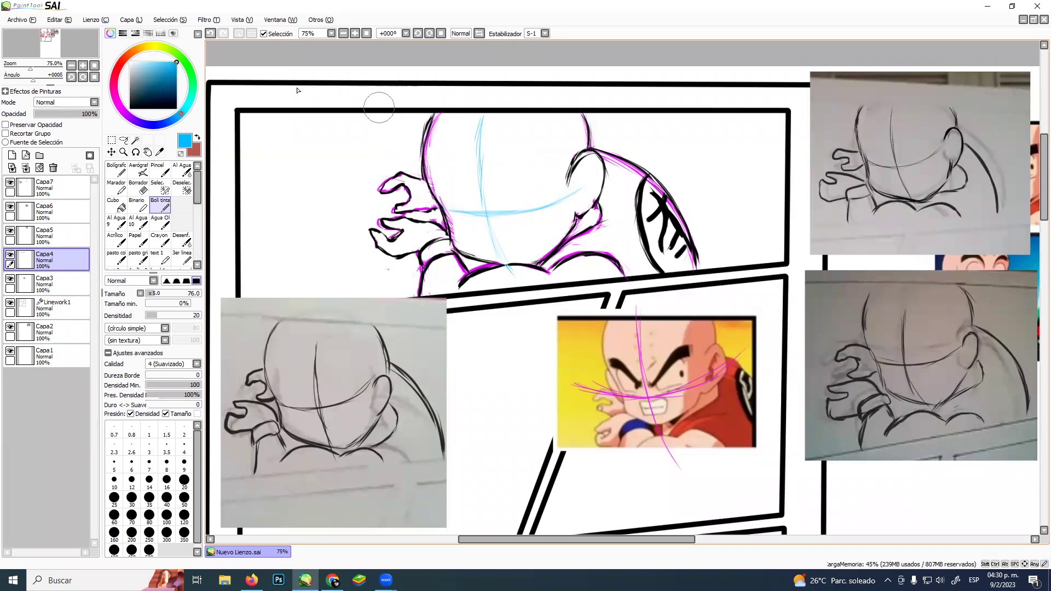
Draw a thin slanted black guide across the face above the eye-level curve, undoing the thick stroke over it
click(130, 107)
drag(417, 183, 625, 142)
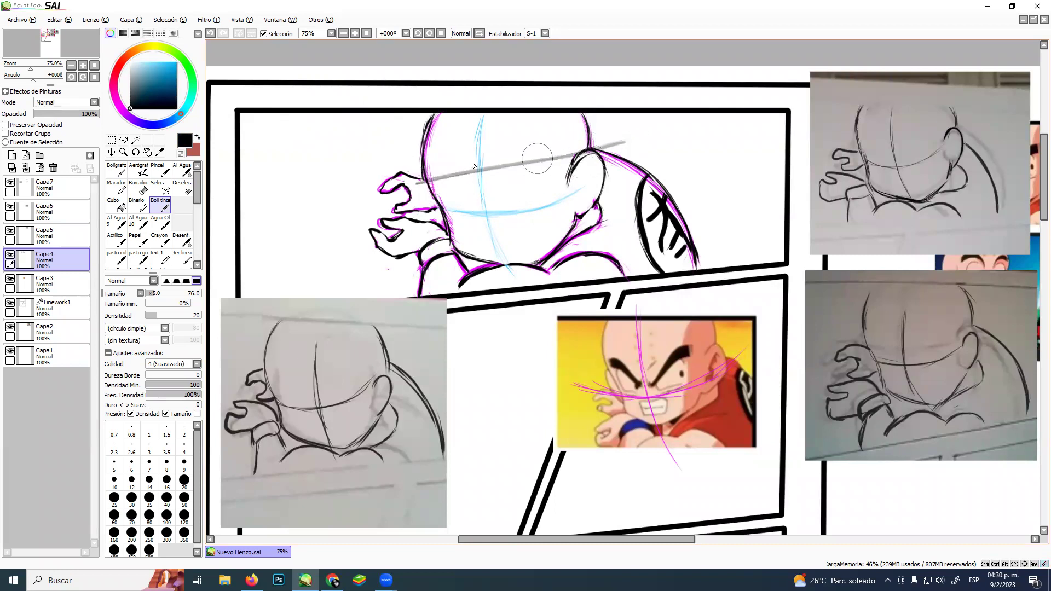
key(ctrl+z)
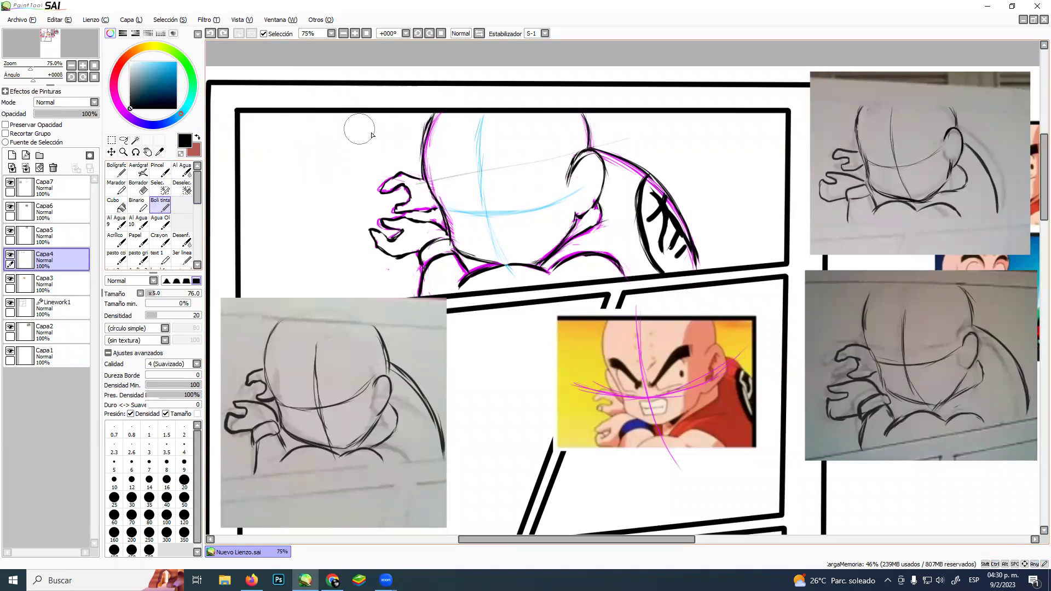
Draw the missing finger between the hand and cheek in black at density 90, and erase its excess lines with Borrador
key(9)
drag(430, 190, 428, 190)
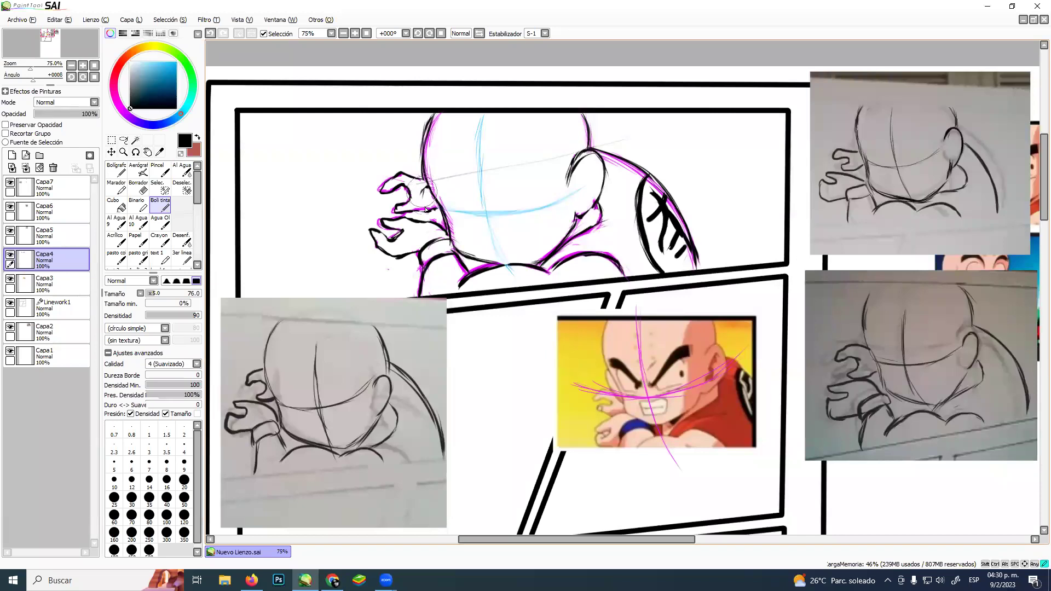
mouse_move(422, 192)
mouse_down()
mouse_move(435, 223)
mouse_move(425, 204)
mouse_move(454, 226)
mouse_move(432, 213)
mouse_up()
key(e)
drag(438, 211, 431, 204)
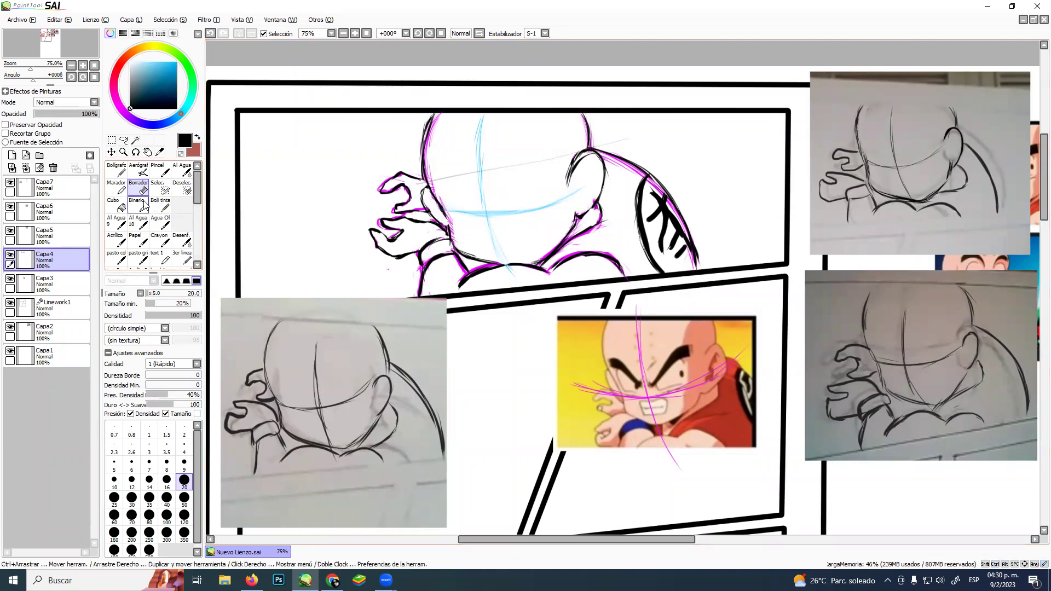
Retrace the curved eye-level guide in black with Boli tinta at density 30
key(b)
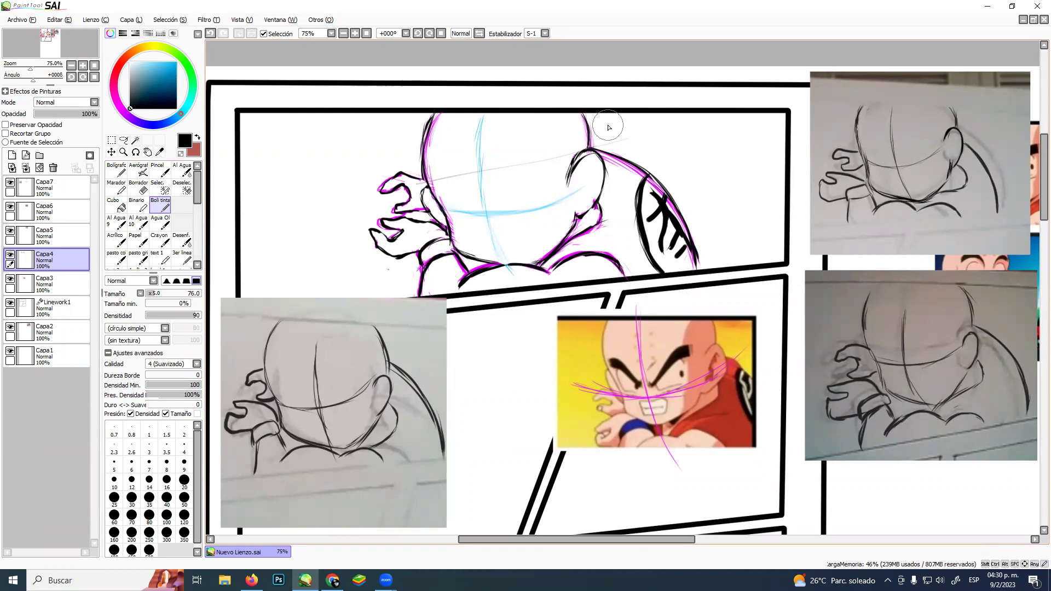
key(1)
key(3)
drag(460, 214, 572, 193)
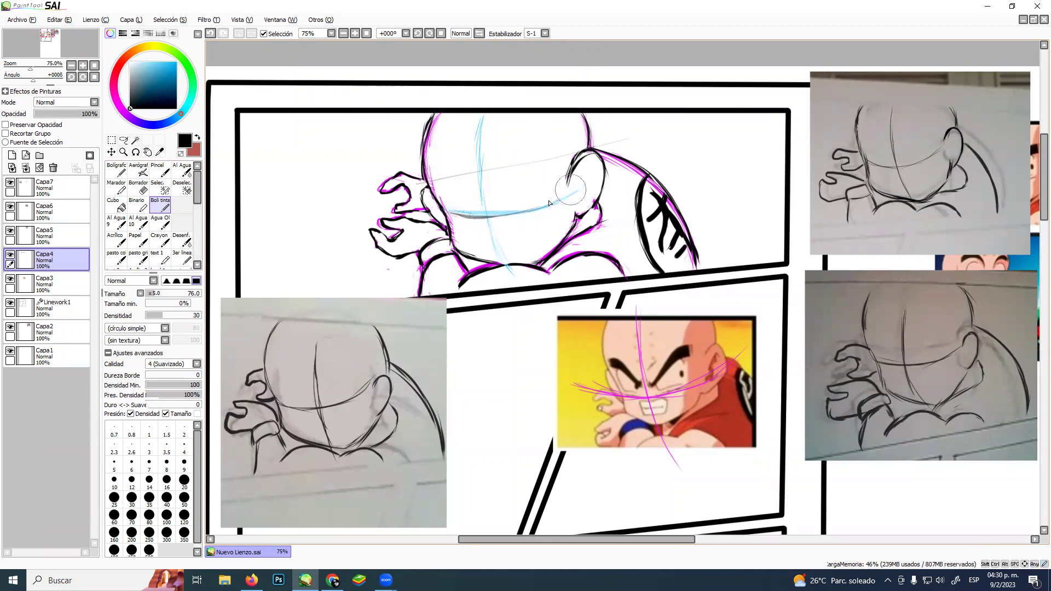
Switch the colour to dark blue and sketch the frowning left eyebrow next to the raised hand
click(156, 129)
click(176, 62)
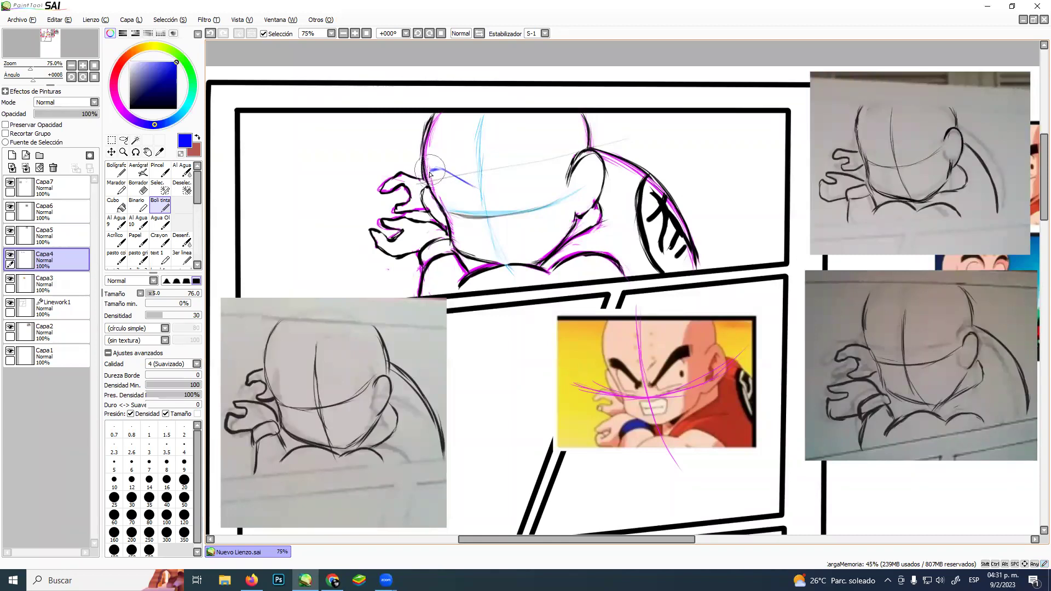
drag(432, 171, 435, 181)
drag(448, 176, 474, 184)
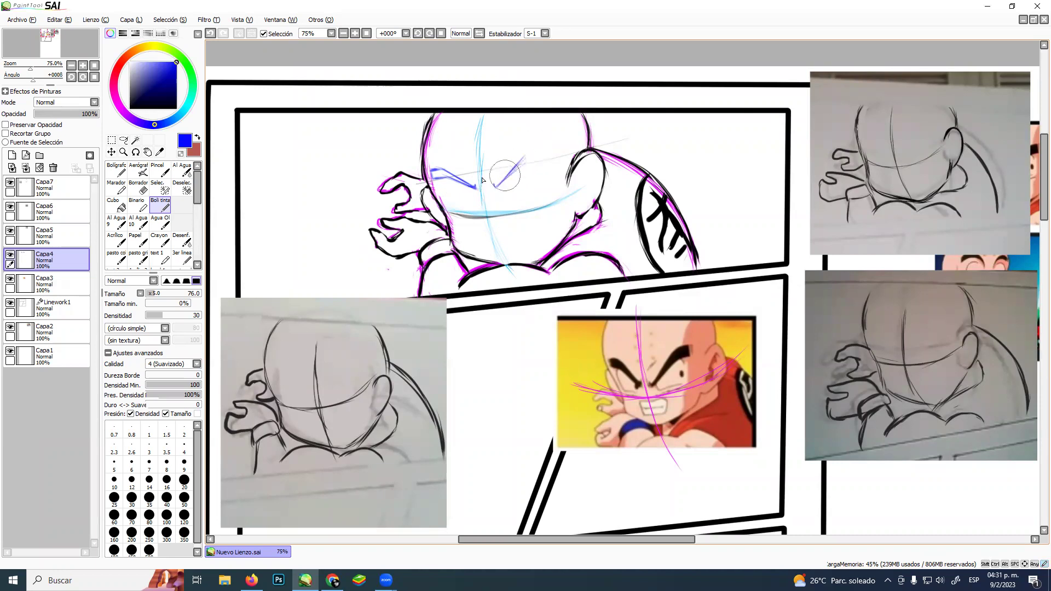
Draw slanted blue alignment lines across the brow tops and outline the right eyebrow, undoing the thick stroke over the eye-level curve
drag(409, 174, 544, 144)
drag(438, 166, 558, 140)
mouse_move(498, 185)
mouse_down()
mouse_move(535, 145)
mouse_move(498, 182)
mouse_move(525, 147)
mouse_move(553, 154)
mouse_up()
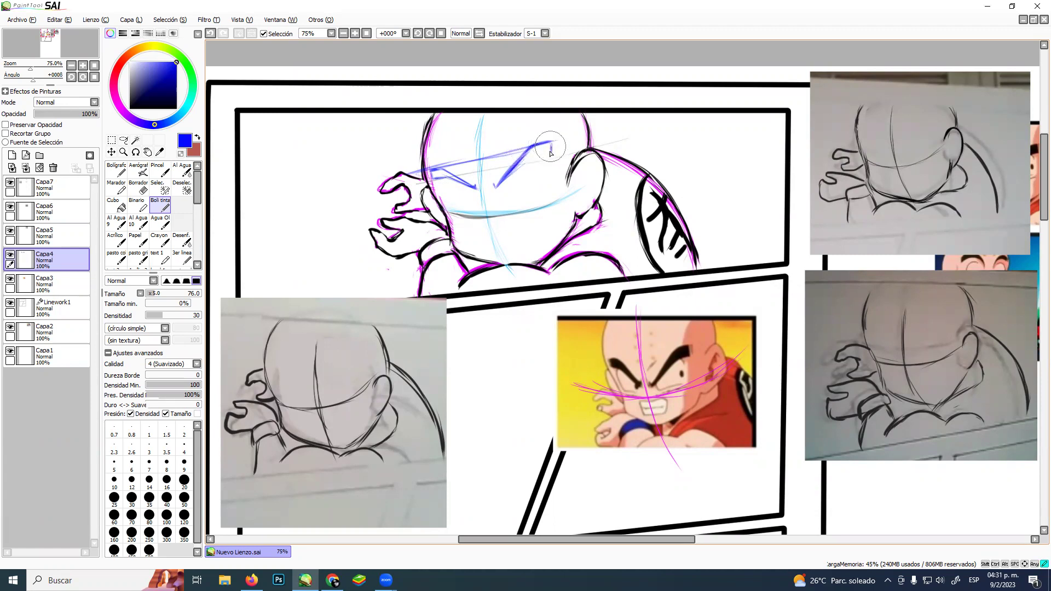
mouse_move(550, 154)
mouse_down()
mouse_move(529, 162)
mouse_move(551, 153)
mouse_move(497, 188)
mouse_up()
mouse_move(449, 211)
mouse_down()
mouse_move(559, 196)
mouse_move(590, 171)
mouse_up()
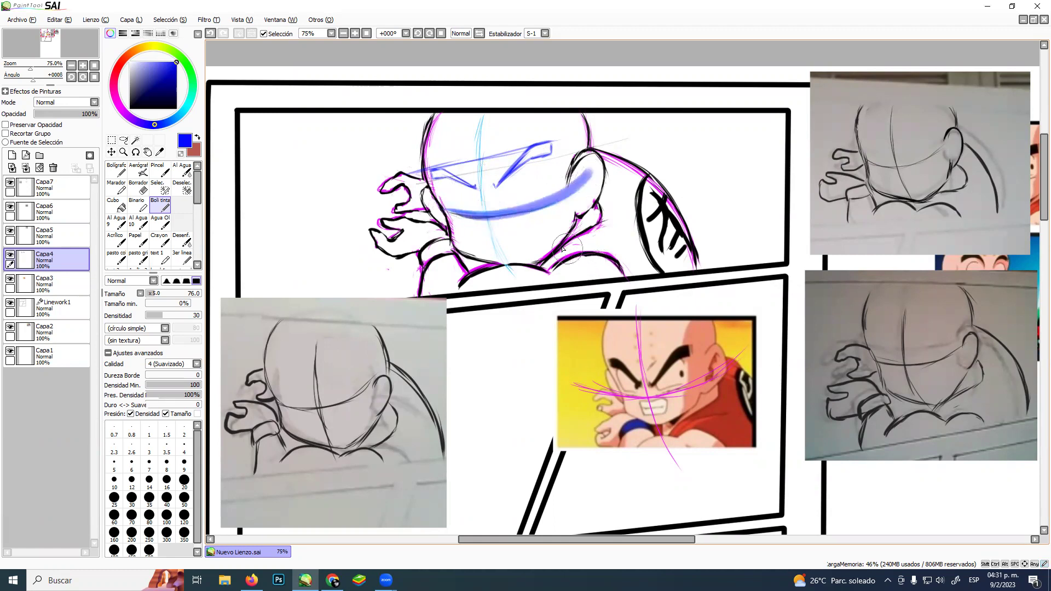
key(ctrl+z)
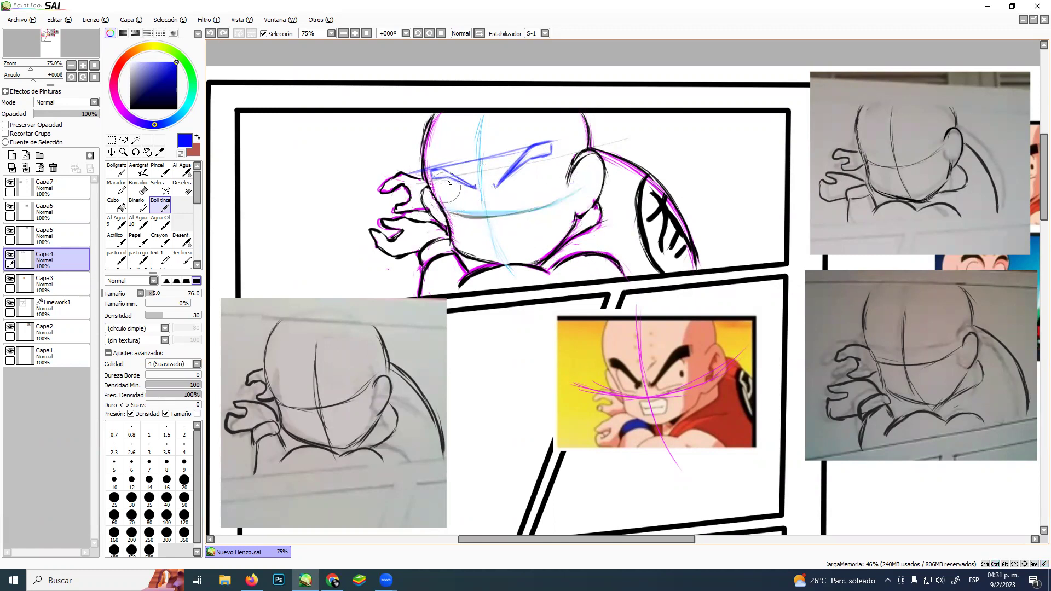
Outline the left eye in blue with its pupil, cleaning up and reinforcing the eyebrow above it
drag(444, 191, 447, 179)
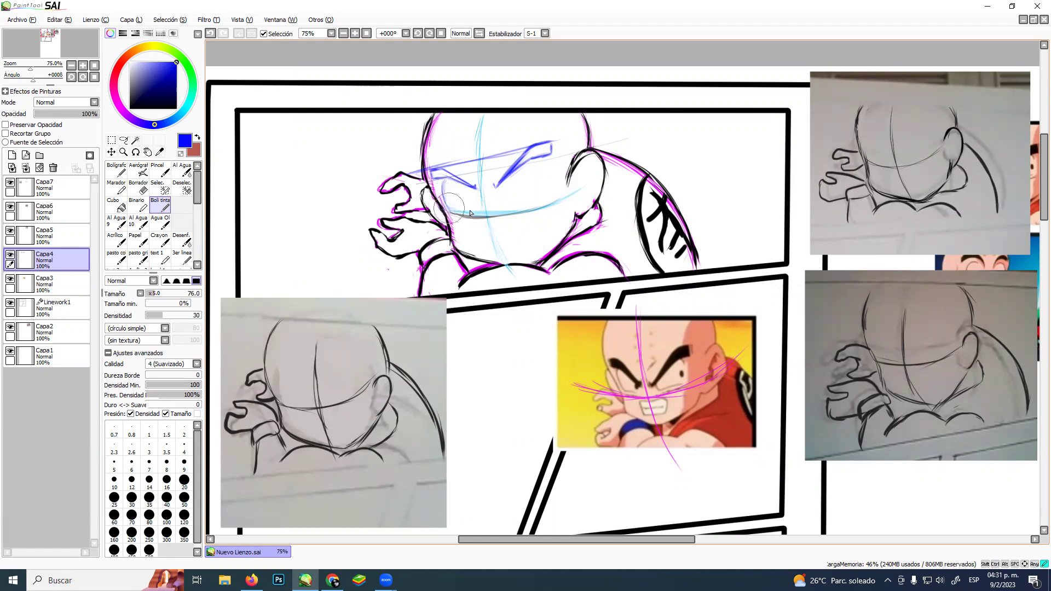
drag(449, 210, 466, 213)
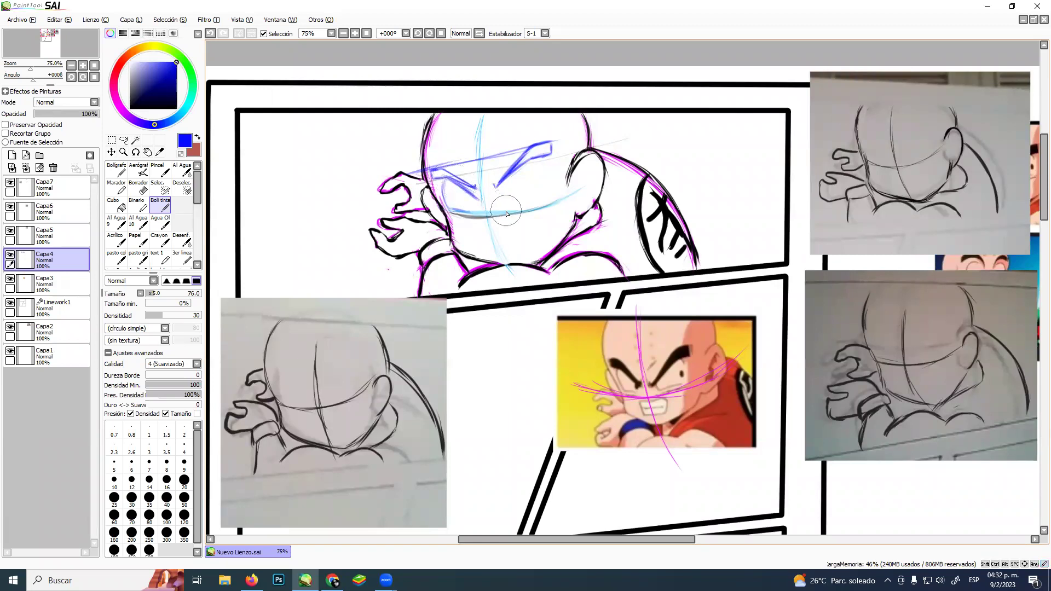
key(e)
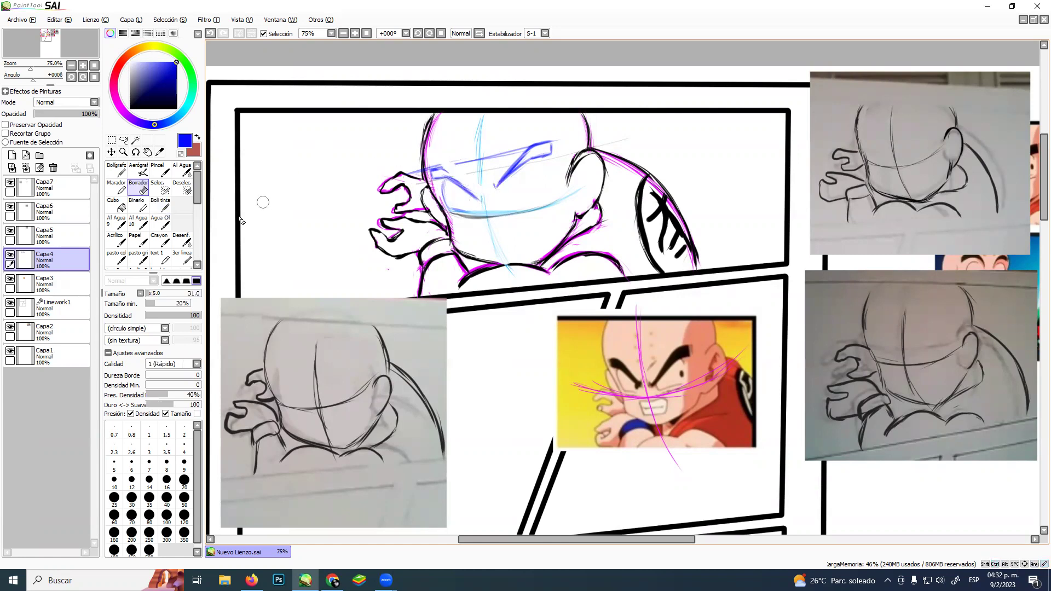
click(160, 206)
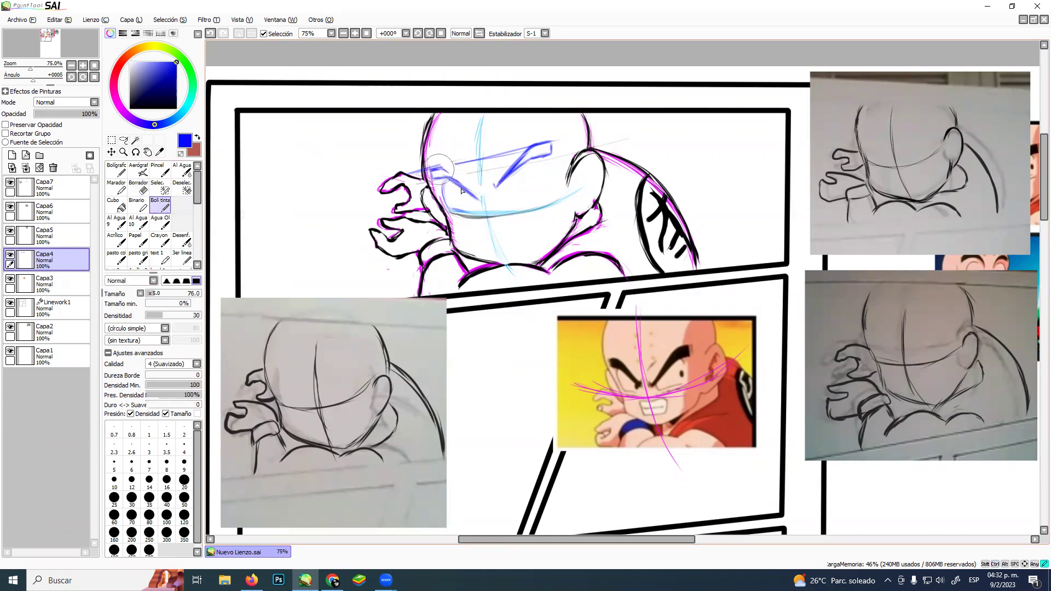
drag(445, 167, 472, 192)
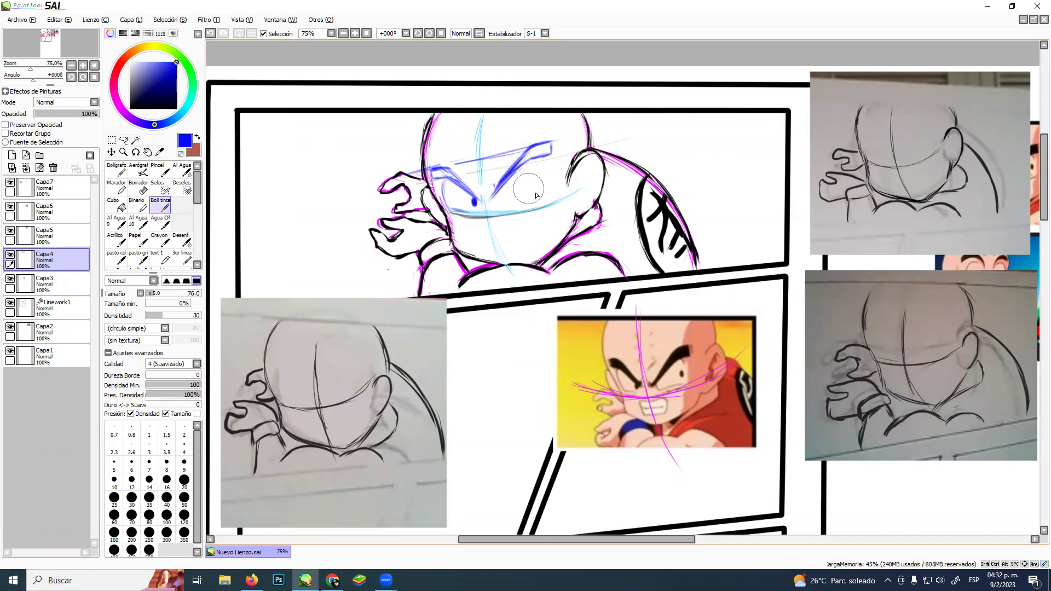
Draw the right eye with its pupil and fill both eyebrows in blue, adding the frown creases between them
key(e)
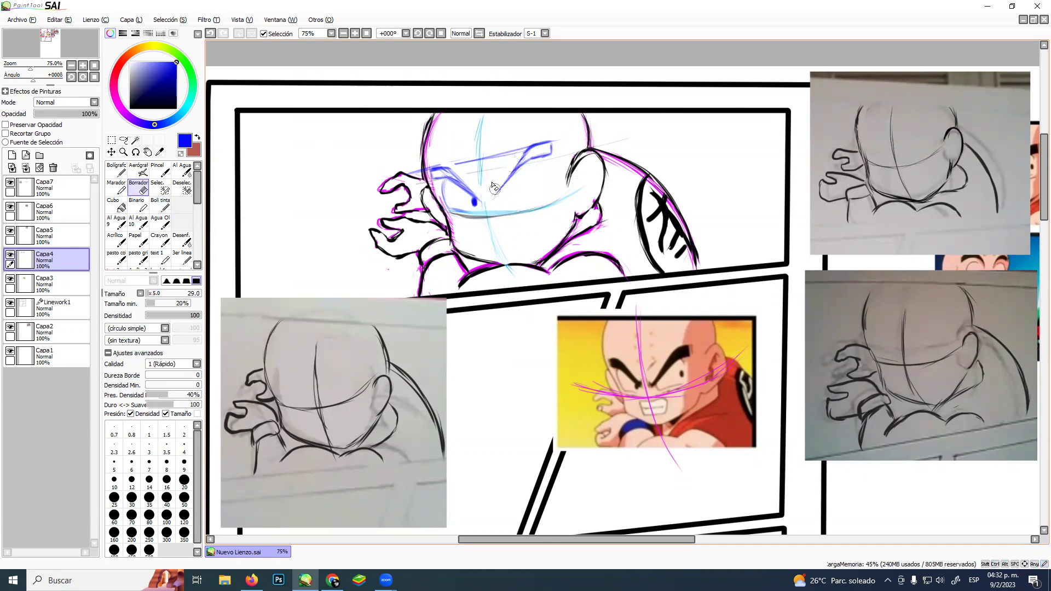
click(160, 204)
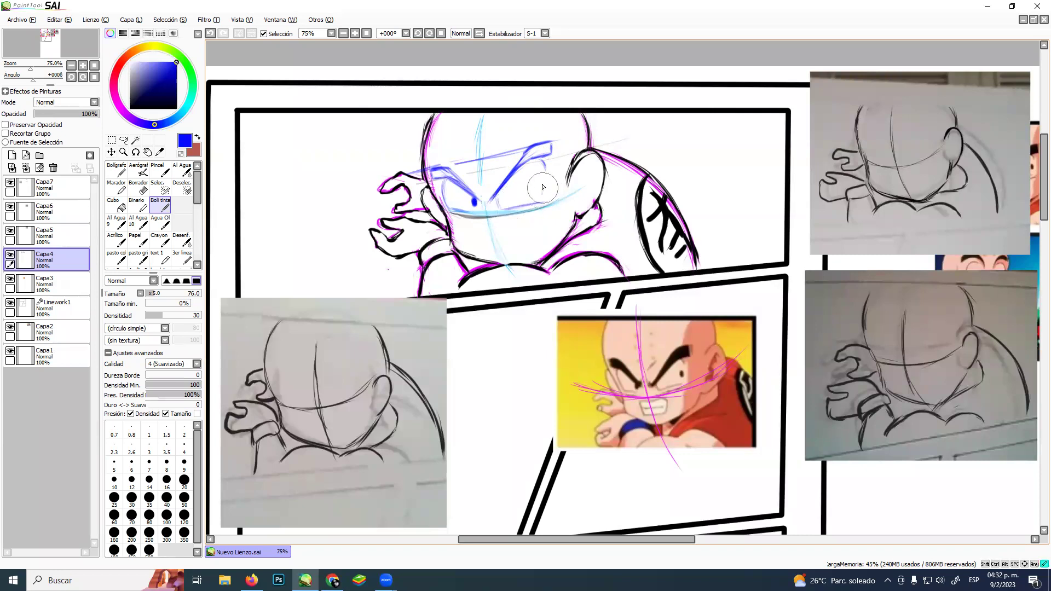
drag(541, 190, 540, 192)
mouse_move(435, 171)
mouse_down()
mouse_move(447, 172)
mouse_move(485, 205)
mouse_move(526, 159)
mouse_up()
mouse_move(494, 194)
mouse_down()
mouse_move(533, 143)
mouse_move(506, 180)
mouse_move(553, 144)
mouse_move(537, 155)
mouse_up()
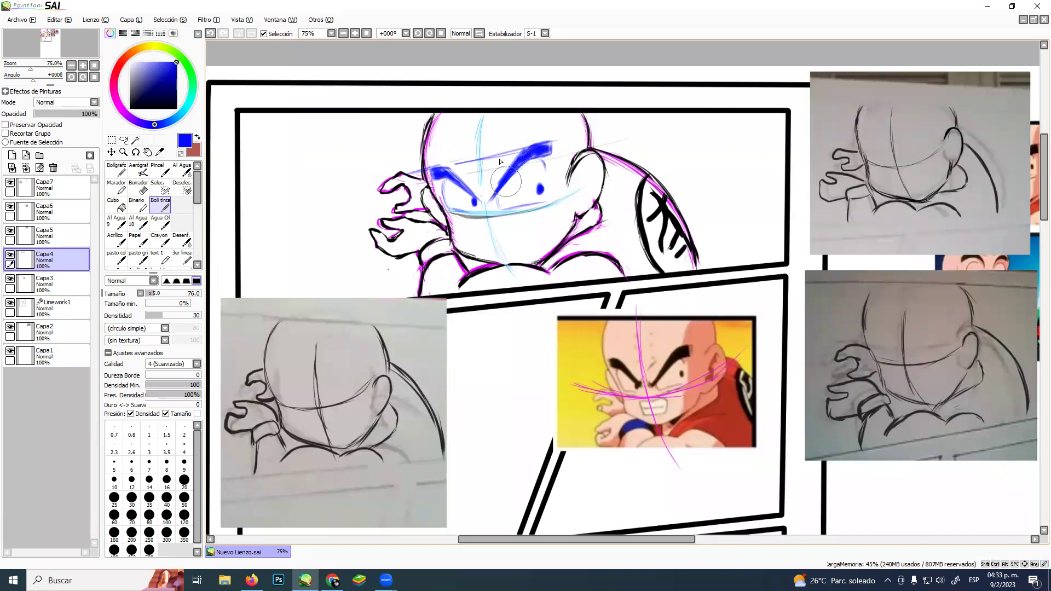
mouse_move(492, 197)
mouse_down()
mouse_move(507, 177)
mouse_move(477, 192)
mouse_up()
mouse_move(479, 230)
mouse_down()
mouse_move(518, 223)
mouse_move(488, 246)
mouse_move(538, 234)
mouse_move(502, 229)
mouse_move(546, 257)
mouse_up()
mouse_move(484, 220)
mouse_down()
mouse_move(481, 246)
mouse_move(475, 240)
mouse_move(487, 248)
mouse_move(530, 220)
mouse_move(537, 238)
mouse_up()
key(ctrl)
key(ctrl+z)
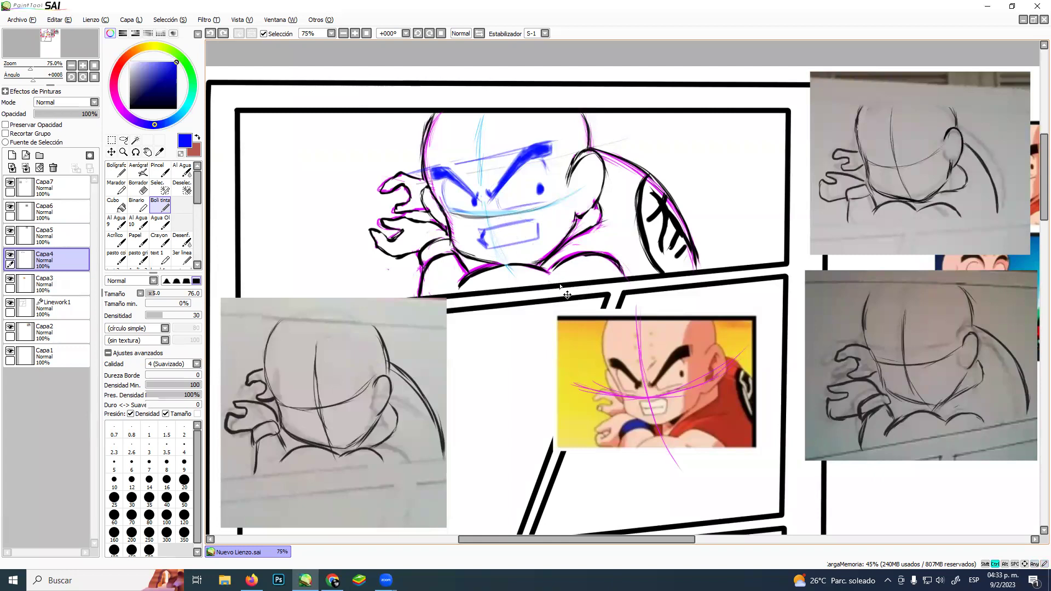
key(ctrl+z)
key(ctrl+z)
mouse_move(480, 227)
mouse_down()
mouse_move(535, 228)
mouse_move(512, 228)
mouse_move(538, 235)
mouse_up()
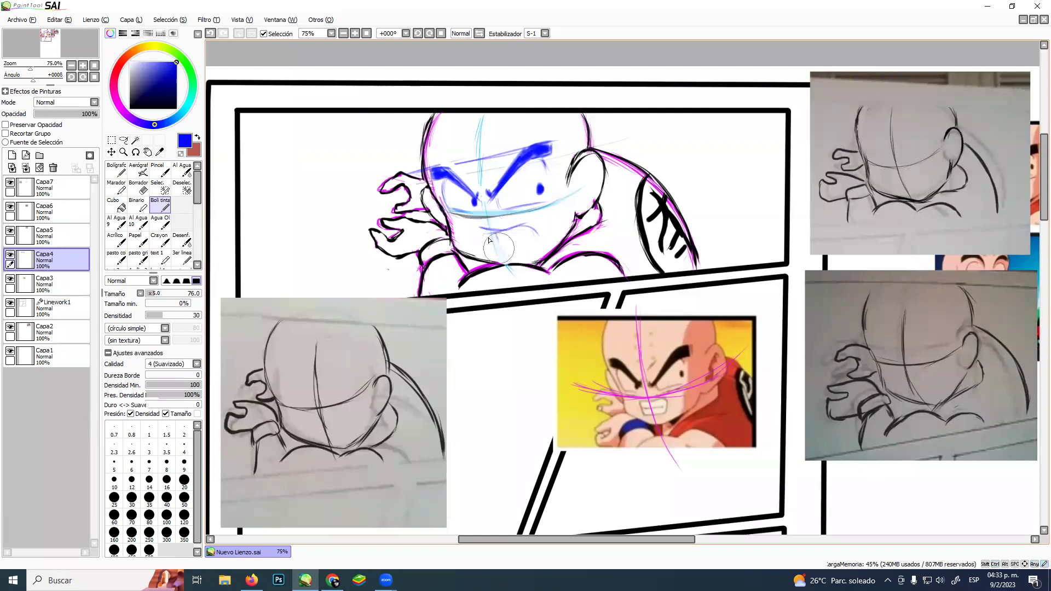
mouse_move(520, 256)
mouse_down()
mouse_move(522, 223)
mouse_move(526, 255)
mouse_up()
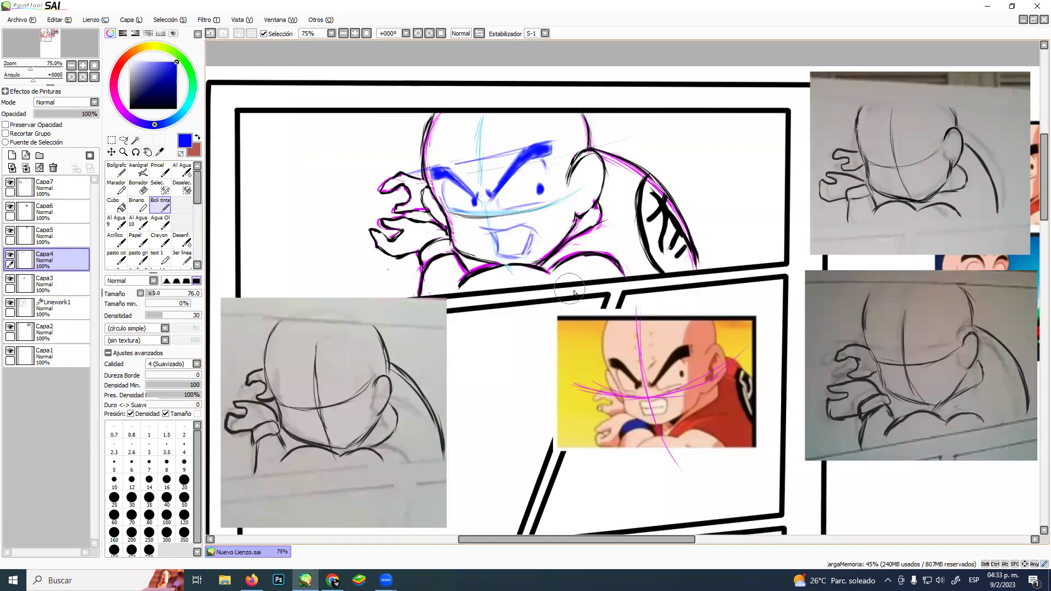
key(ctrl+z)
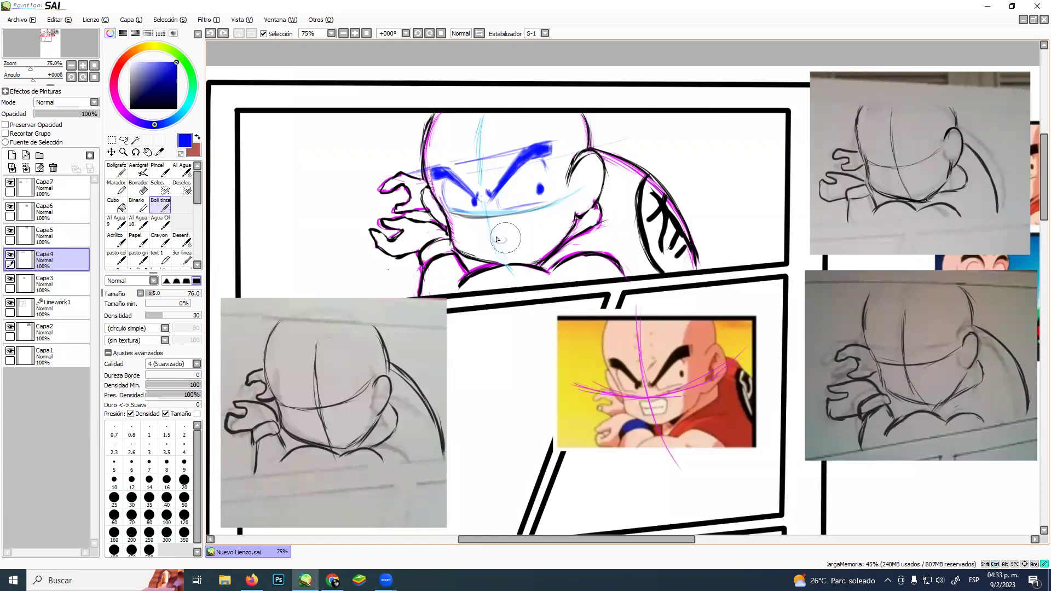
drag(508, 243, 510, 239)
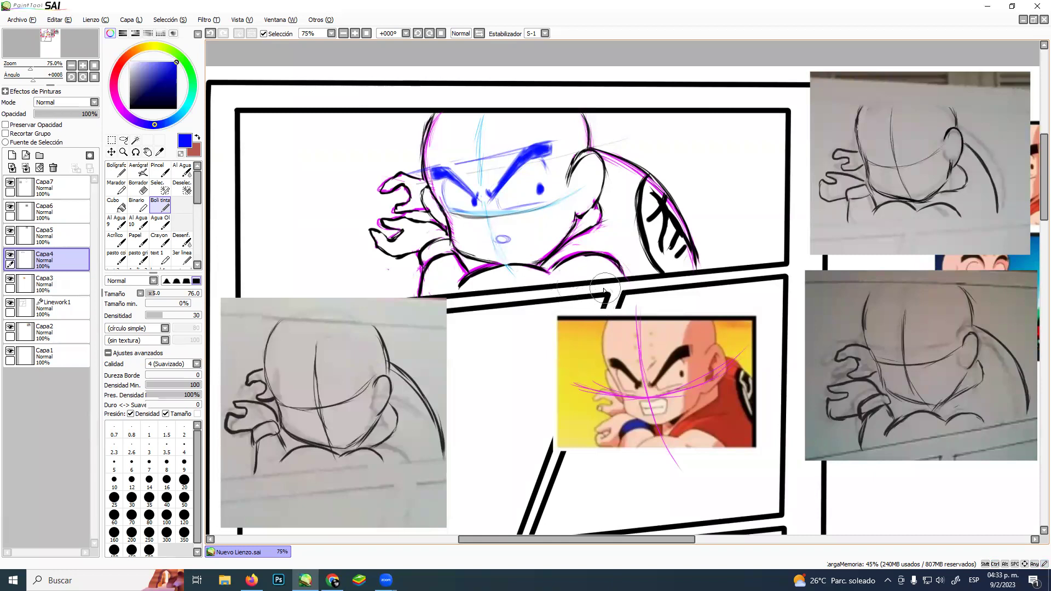
key(ctrl+z)
mouse_move(477, 236)
mouse_down()
mouse_move(530, 225)
mouse_move(491, 246)
mouse_move(481, 240)
mouse_move(494, 249)
mouse_move(520, 239)
mouse_move(502, 232)
mouse_move(523, 225)
mouse_move(497, 231)
mouse_move(513, 222)
mouse_move(528, 231)
mouse_move(507, 244)
mouse_up()
key(ctrl+z)
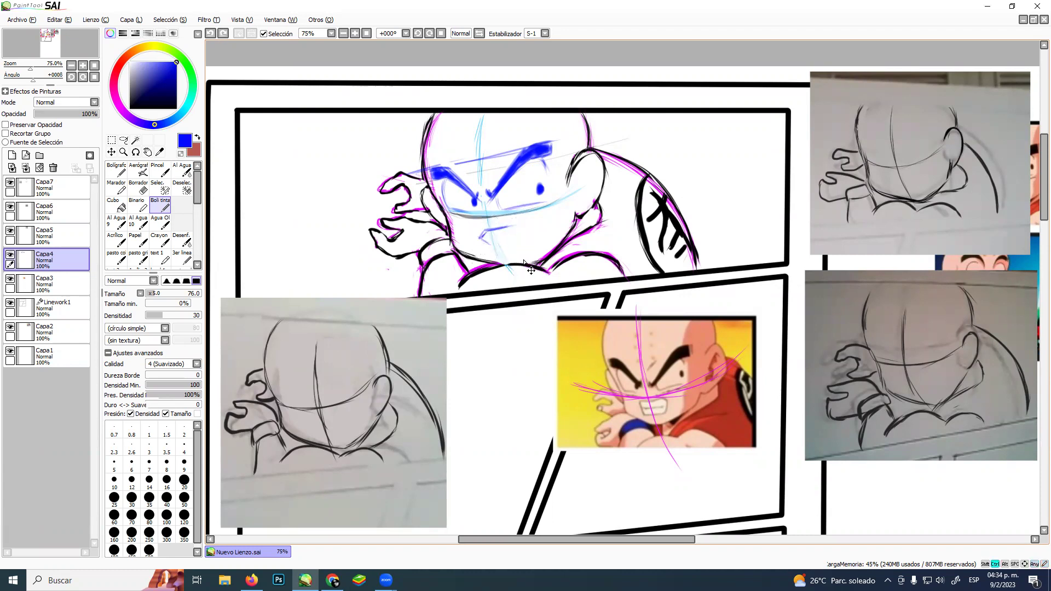
key(ctrl+z)
key(ctrl+z)
mouse_move(474, 227)
mouse_down()
mouse_move(526, 214)
mouse_move(528, 234)
mouse_move(505, 244)
mouse_move(478, 231)
mouse_move(486, 227)
mouse_move(488, 251)
mouse_move(517, 262)
mouse_move(526, 257)
mouse_move(489, 238)
mouse_move(535, 220)
mouse_up()
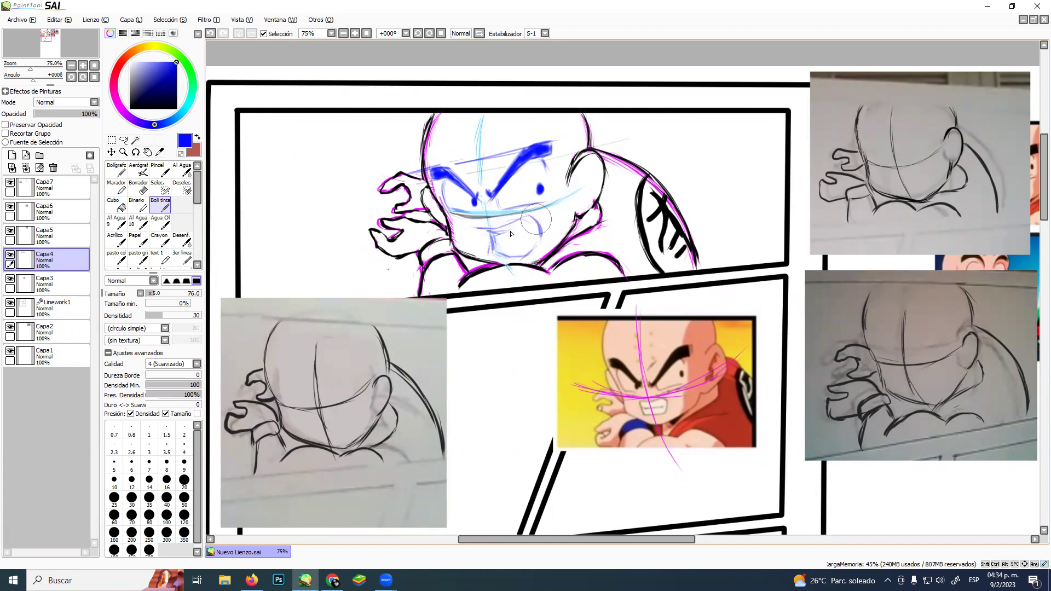
key(ctrl+z)
key(ctrl+z)
key(ctrl+z)
key(ctrl+z)
drag(503, 233, 497, 235)
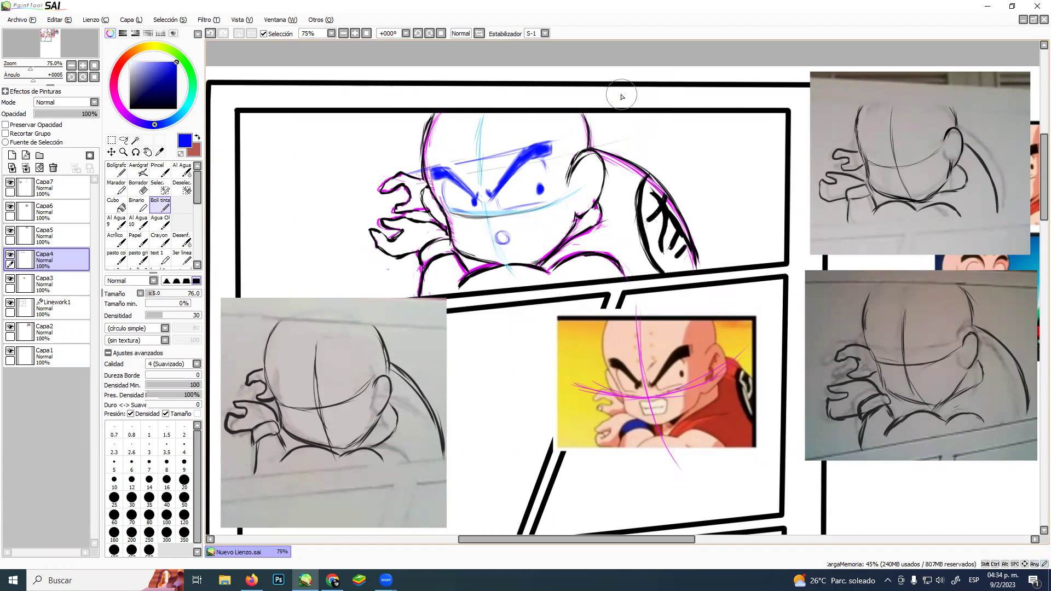
key(ctrl+z)
Sketch the open, gritted mouth on the lower face in blue and add the inner ear lines
mouse_move(478, 226)
mouse_down()
mouse_move(530, 218)
mouse_move(512, 227)
mouse_move(536, 230)
mouse_move(483, 231)
mouse_move(516, 224)
mouse_move(504, 228)
mouse_move(538, 235)
mouse_move(495, 238)
mouse_up()
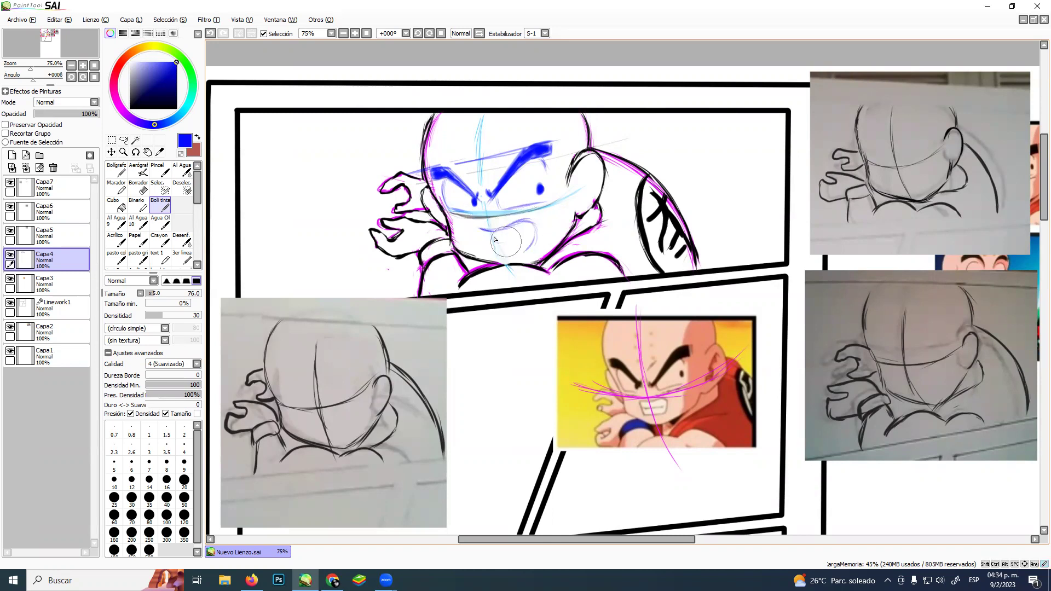
mouse_move(489, 240)
mouse_down()
mouse_move(521, 260)
mouse_move(499, 253)
mouse_move(526, 246)
mouse_move(518, 229)
mouse_move(486, 234)
mouse_move(541, 227)
mouse_up()
mouse_move(580, 175)
mouse_down()
mouse_move(594, 173)
mouse_move(580, 175)
mouse_move(580, 163)
mouse_move(576, 202)
mouse_move(591, 191)
mouse_move(585, 180)
mouse_up()
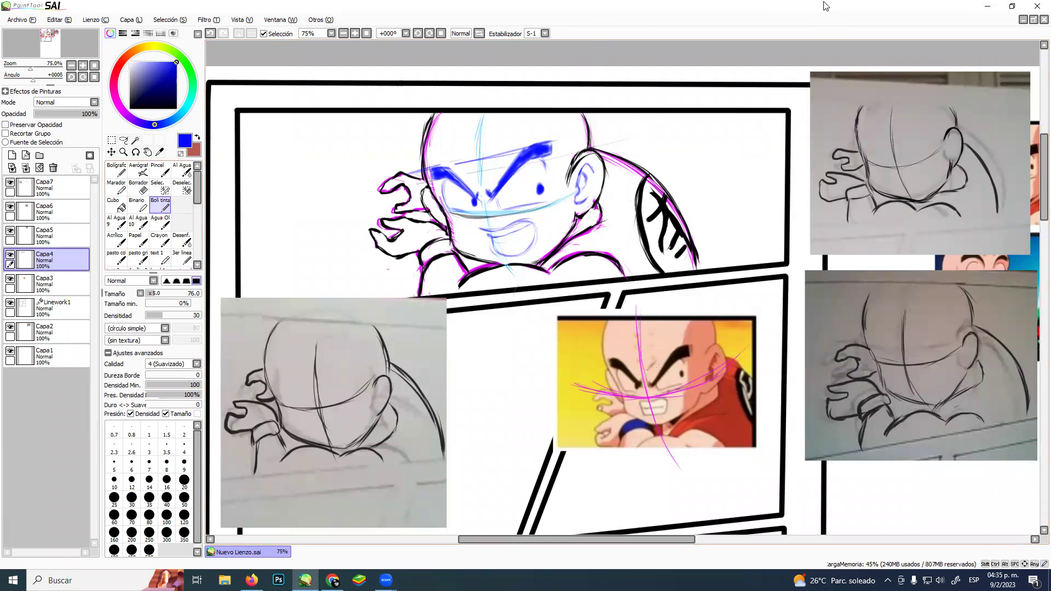
Capture a rectangular screen snip of the upper-panel drawing
key(super+shift+s)
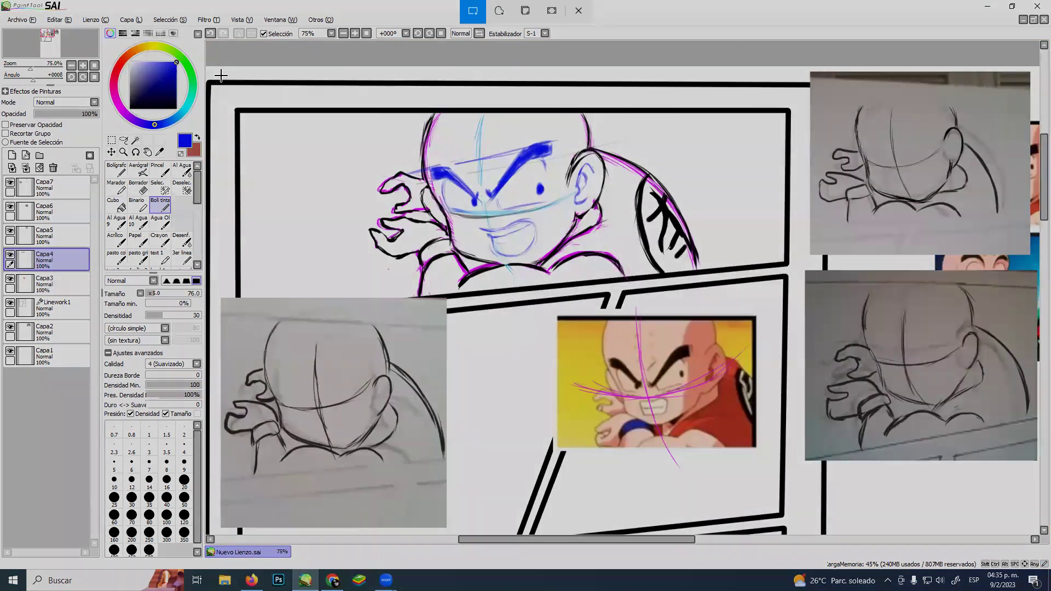
drag(209, 48, 547, 274)
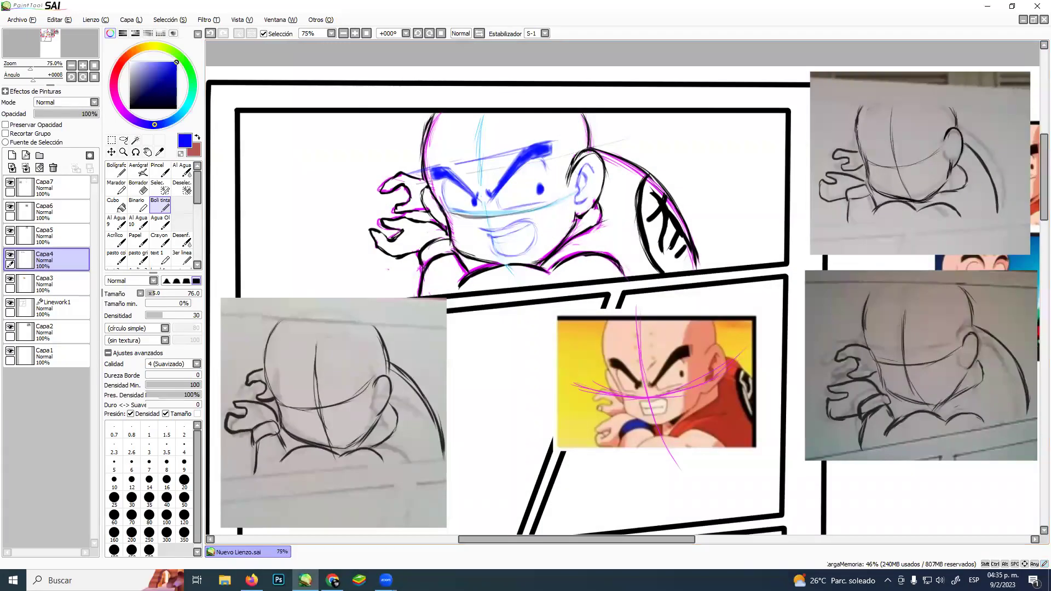
key(alt+Tab)
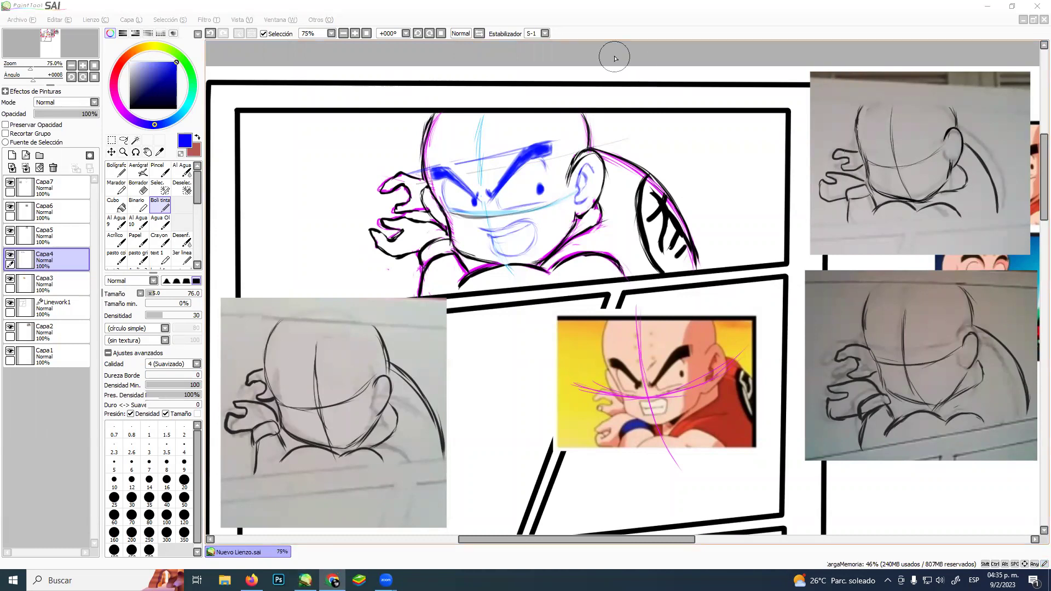
click(500, 5)
Delete the three reference-sketch layers Capa7, Capa6 and Capa5
click(61, 200)
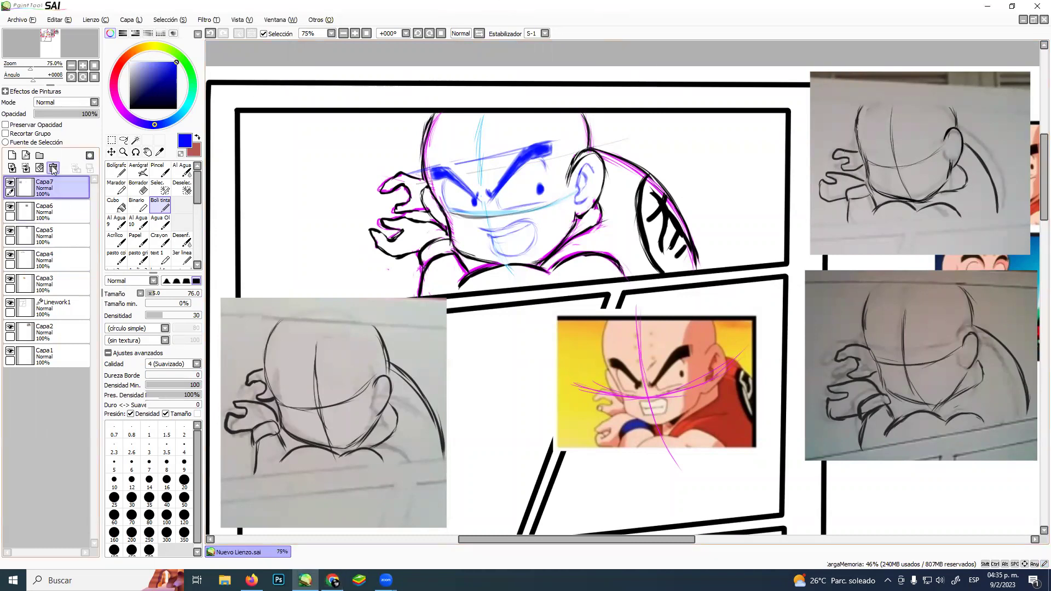
click(53, 168)
click(53, 168)
click(53, 168)
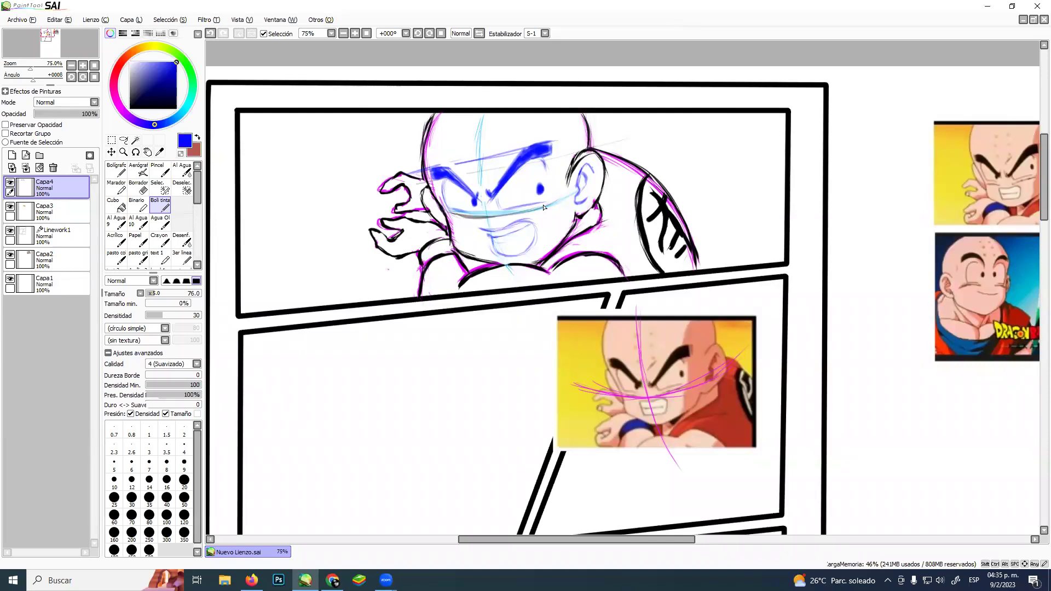
Erase the rough left contour of Krillin's head and redraw it in black as a cleaner line
key(e)
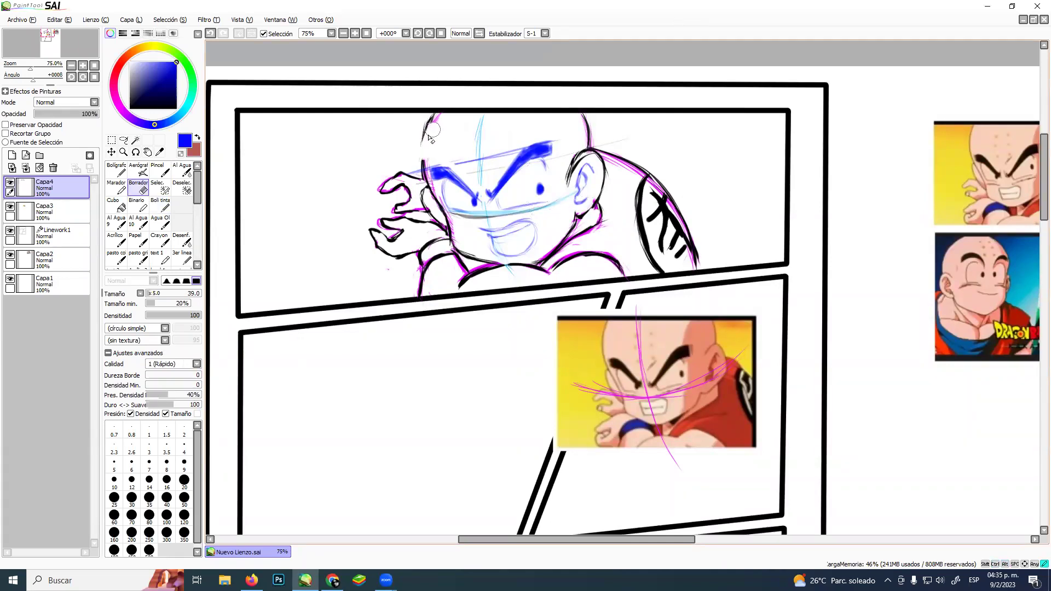
click(160, 204)
drag(134, 103, 112, 137)
drag(420, 151, 425, 174)
mouse_move(421, 125)
mouse_down()
mouse_move(424, 172)
mouse_move(428, 109)
mouse_move(422, 130)
mouse_up()
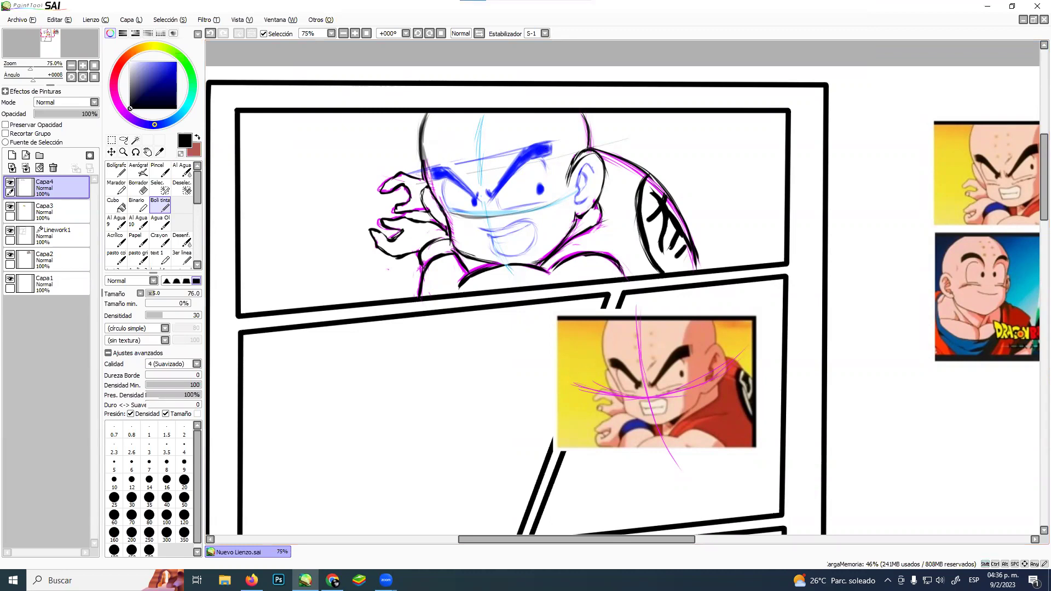
Paste the captured pencil sketch of Krillin on a new layer and enlarge it over the comic page's upper-right corner
key(super+shift+s)
click(579, 14)
key(ctrl+v)
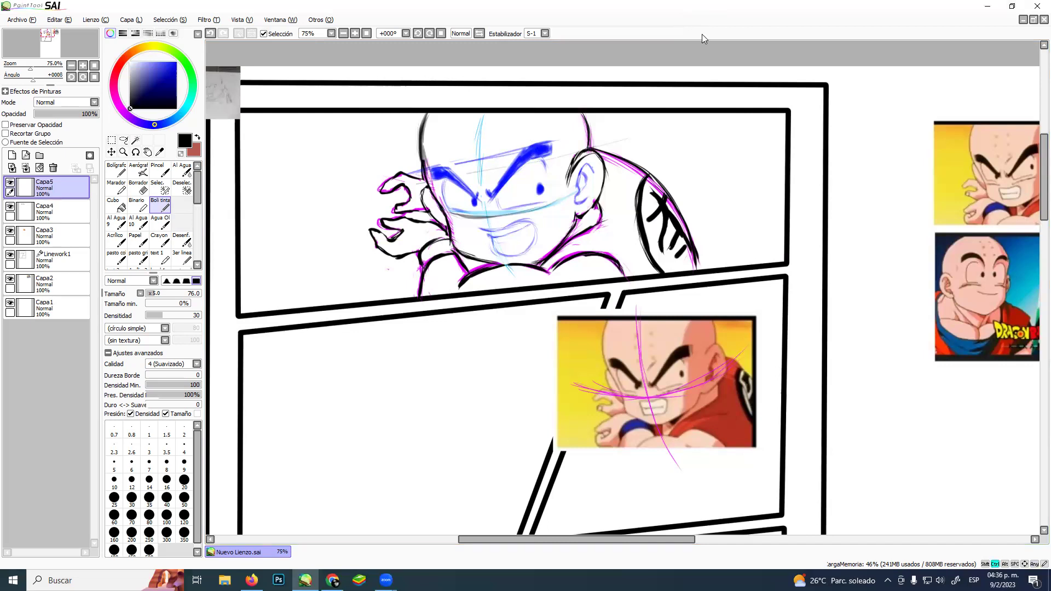
key(ctrl+t)
drag(219, 80, 972, 88)
drag(940, 126, 711, 263)
drag(958, 199, 992, 170)
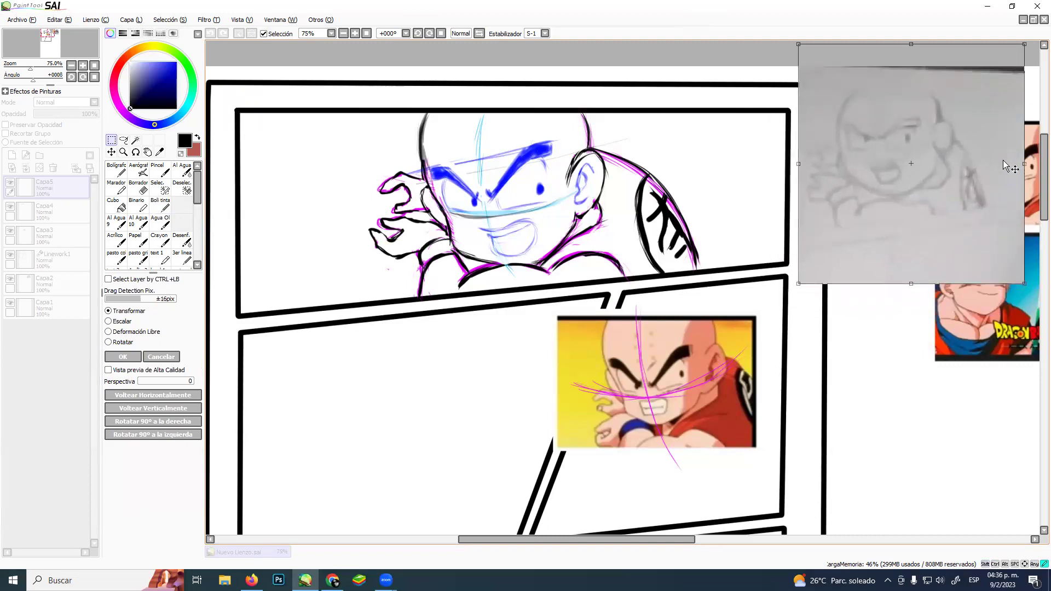
drag(797, 281, 777, 307)
drag(857, 242, 864, 242)
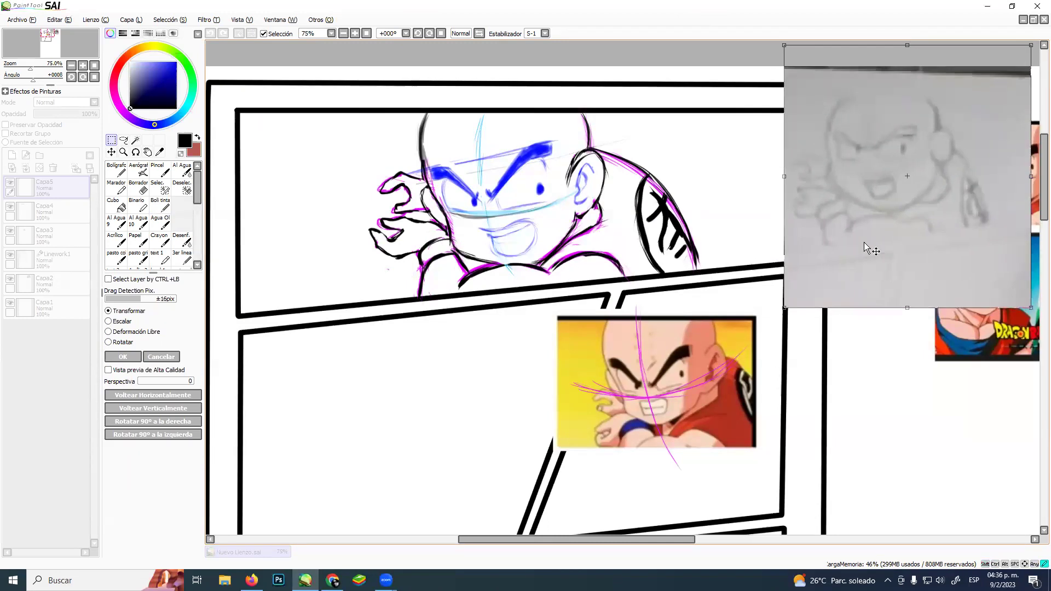
key(Return)
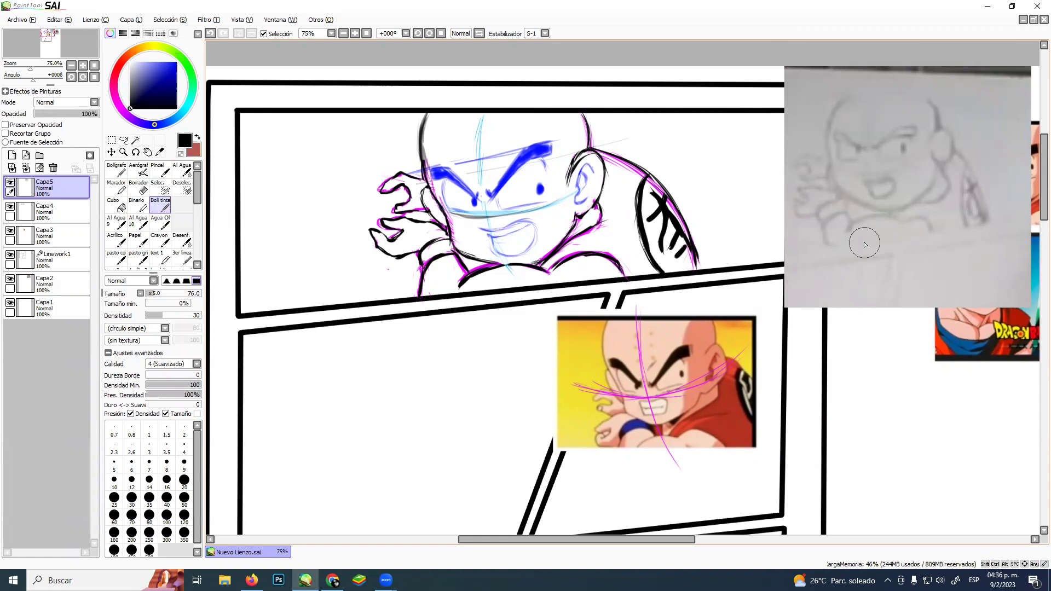
Trace the panel borders, head contour and ear in black over the pasted sketch, covering excess head lines with sampled paper grey
click(123, 151)
drag(796, 101, 931, 101)
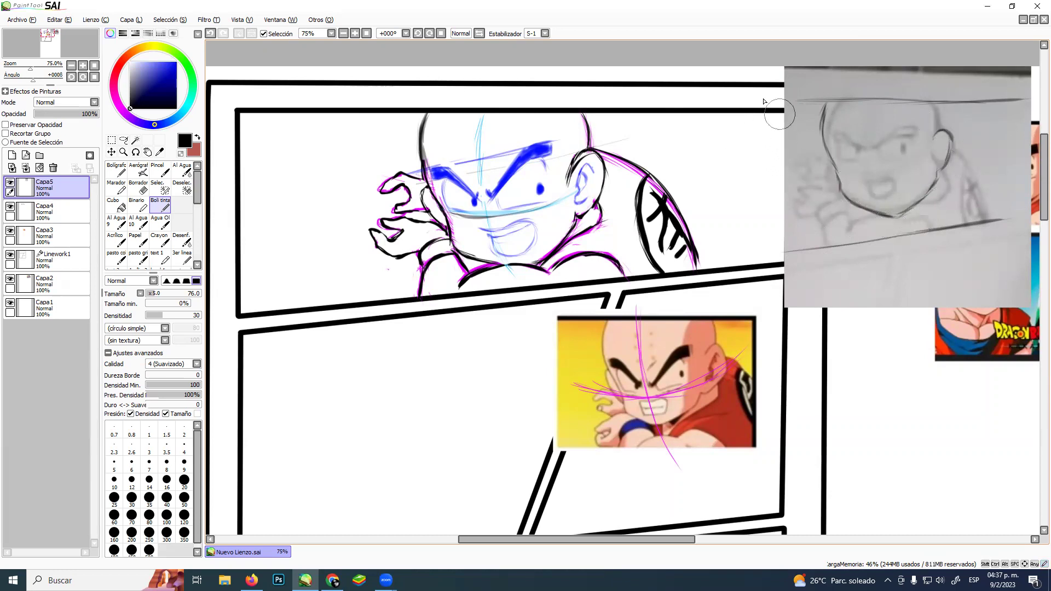
alt+click(847, 113)
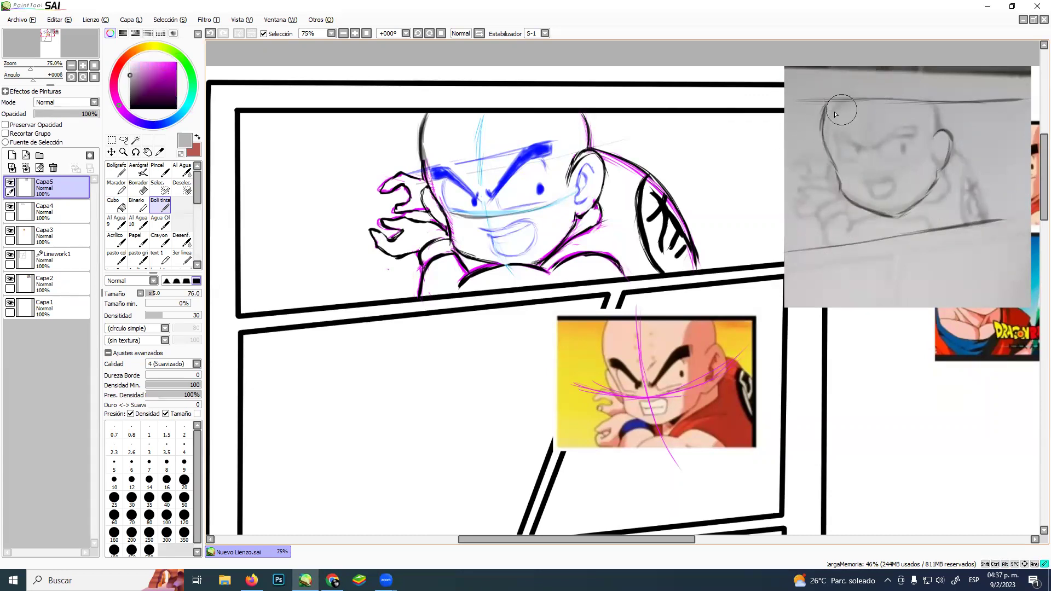
Trace the frowning eyebrows, eyes and open mouth in black on the pasted sketch, and outline the neck, shoulder and forearms
drag(131, 102, 134, 119)
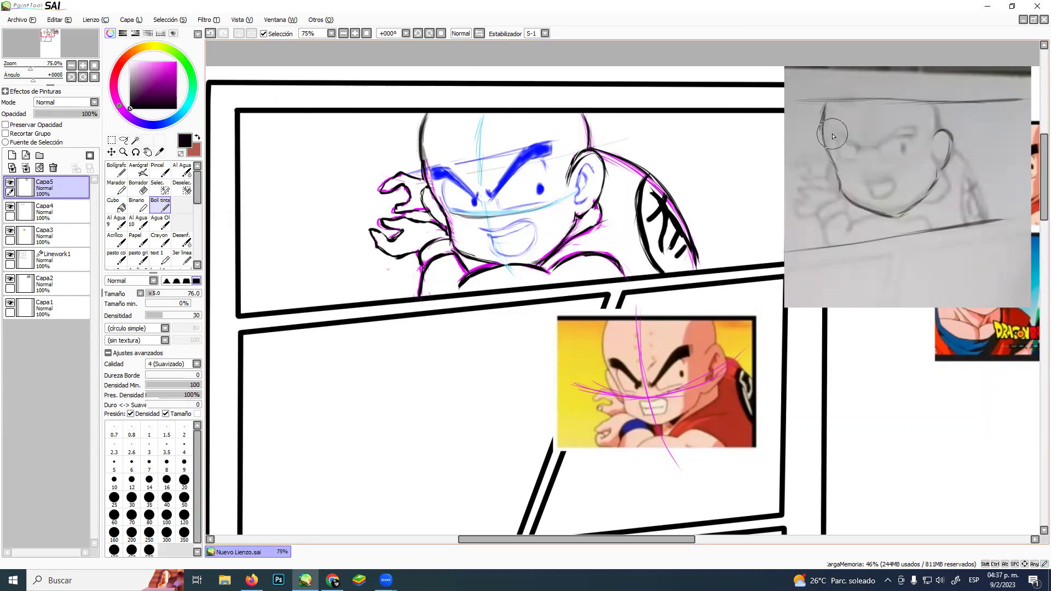
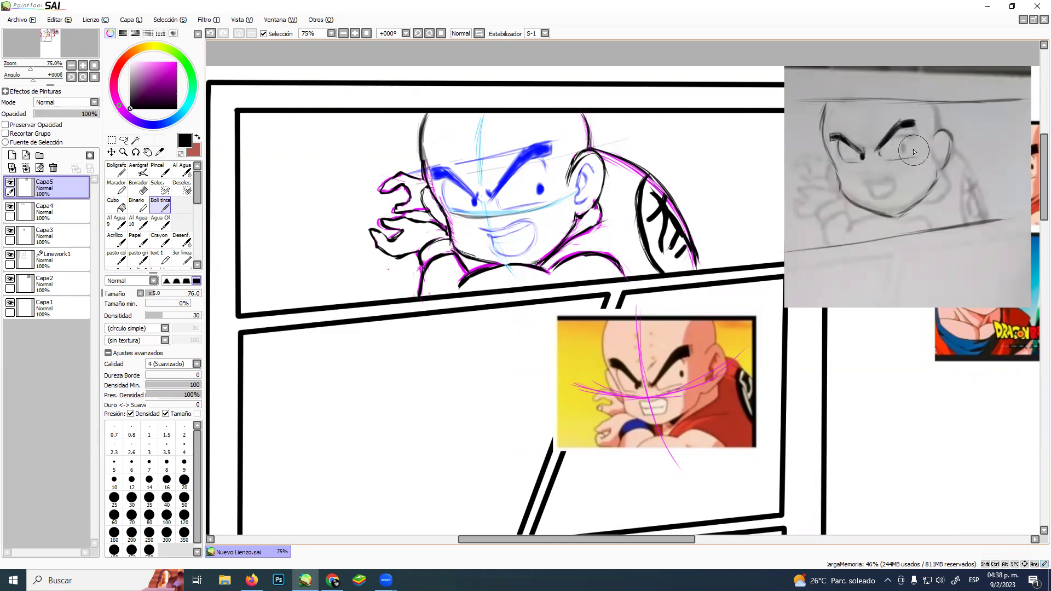
alt+click(903, 148)
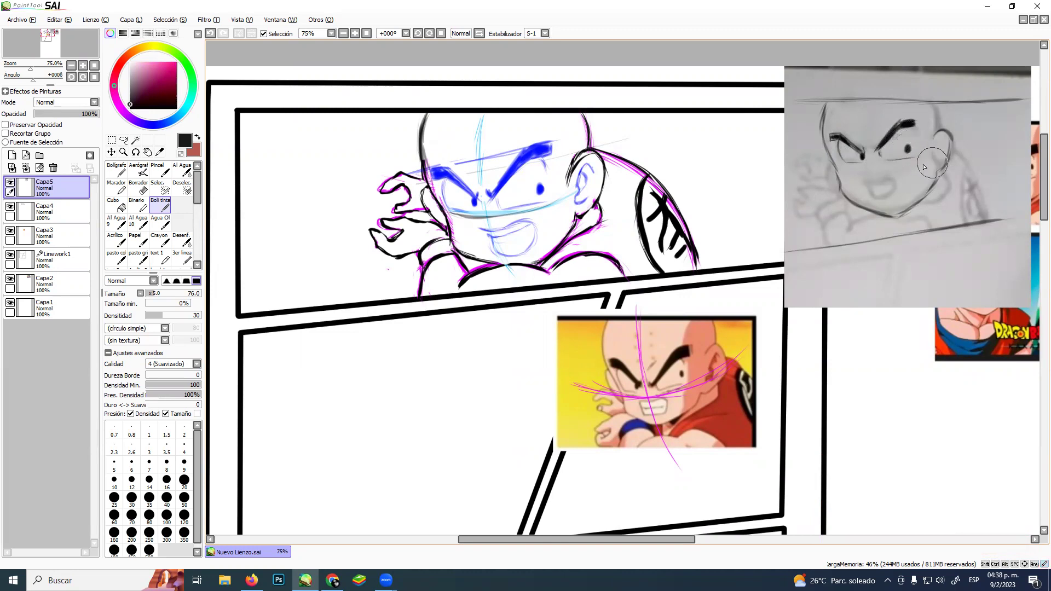
alt+click(866, 188)
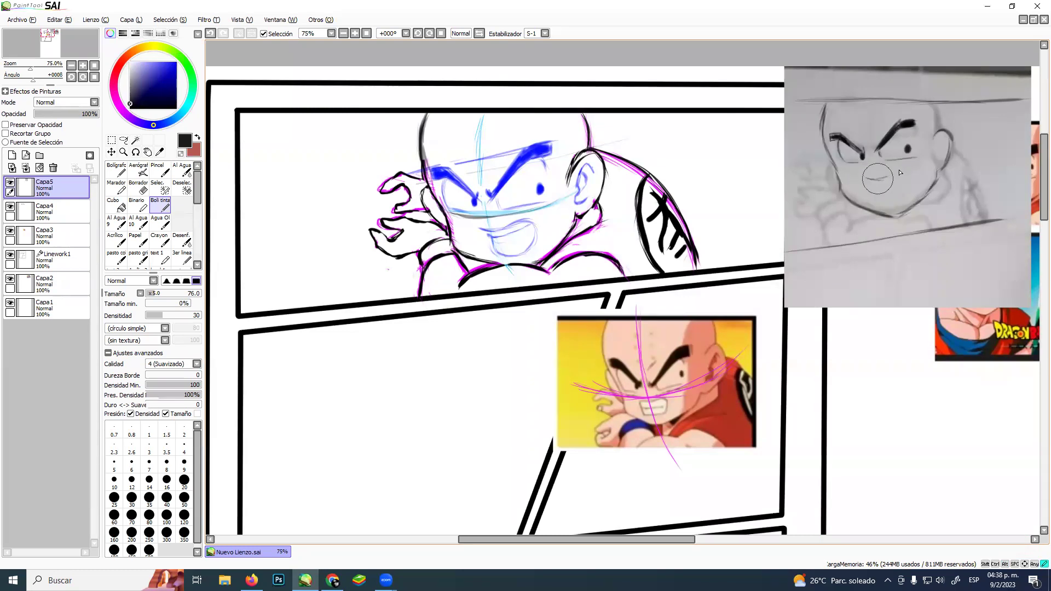
mouse_move(877, 180)
mouse_down()
mouse_move(895, 204)
mouse_move(881, 199)
mouse_move(901, 195)
mouse_move(896, 202)
mouse_move(907, 178)
mouse_move(869, 178)
mouse_move(902, 172)
mouse_move(910, 192)
mouse_move(878, 184)
mouse_move(901, 178)
mouse_move(909, 179)
mouse_up()
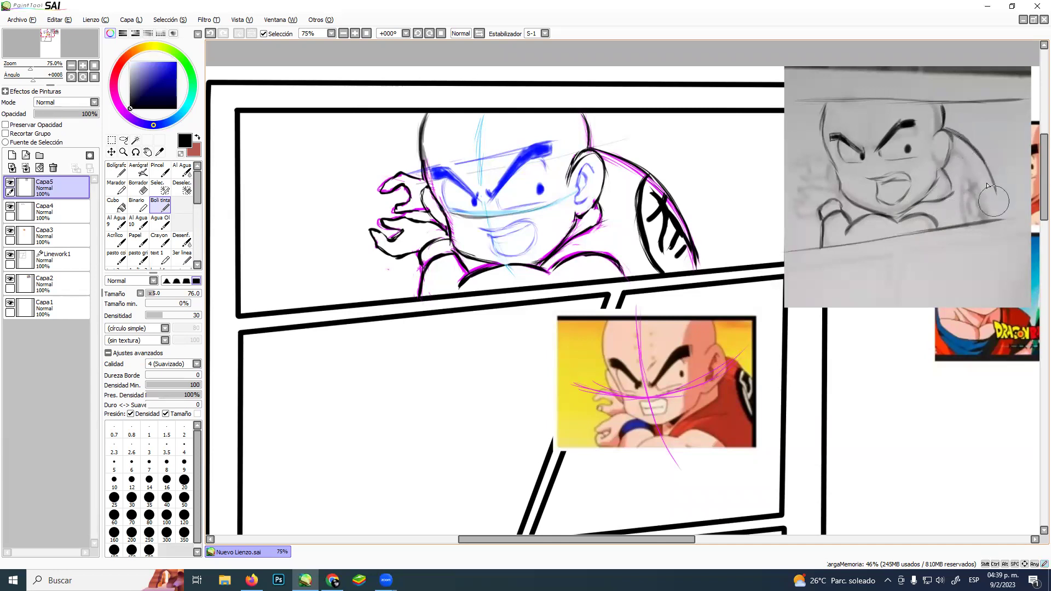
Cover the sleeve emblem marks with sampled paper grey and draw the inner sleeve line in a sampled dark tone
alt+click(976, 212)
drag(973, 213, 969, 193)
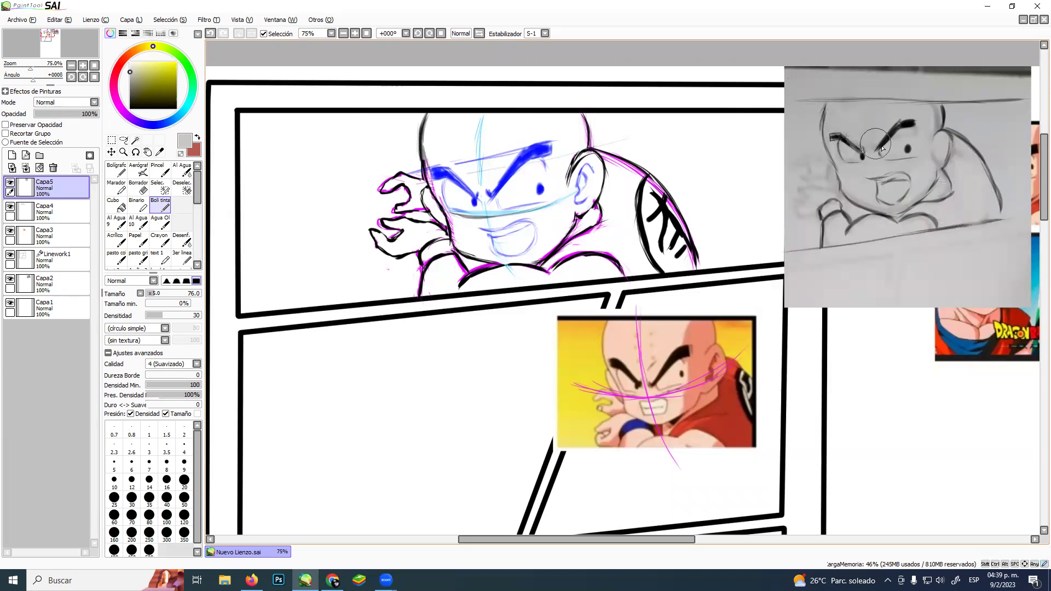
alt+click(889, 138)
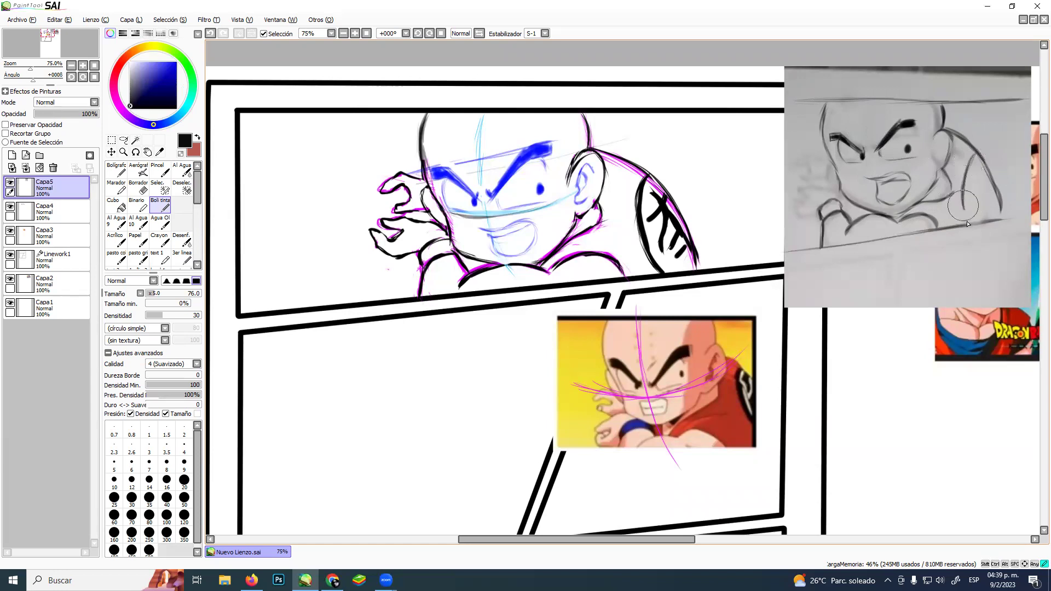
Paint paper grey over the faint marks beside the left cheek and draw a small left ear in dark
alt+click(839, 181)
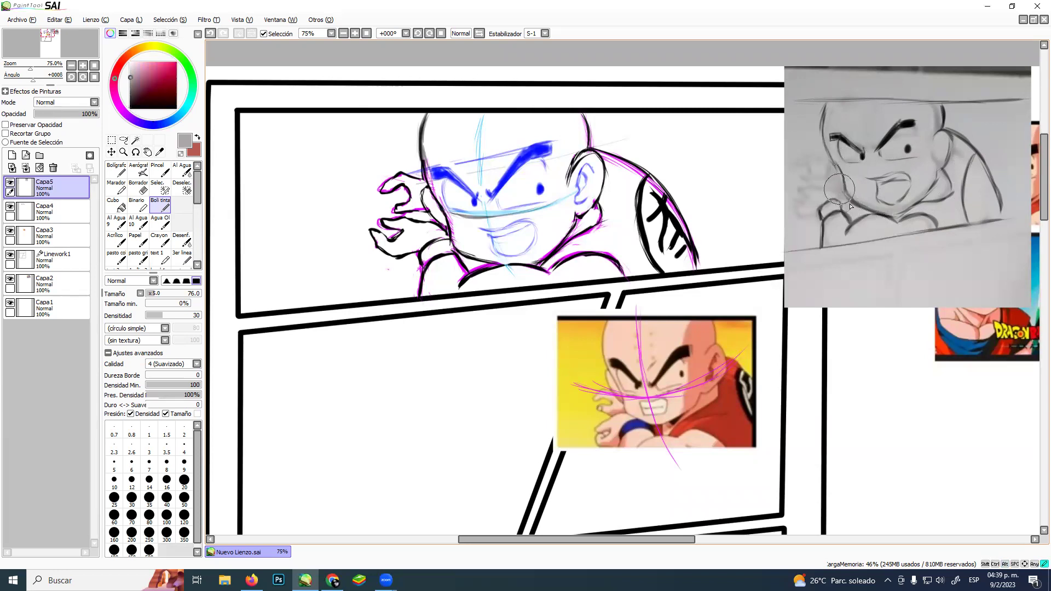
alt+click(889, 135)
drag(832, 160, 838, 176)
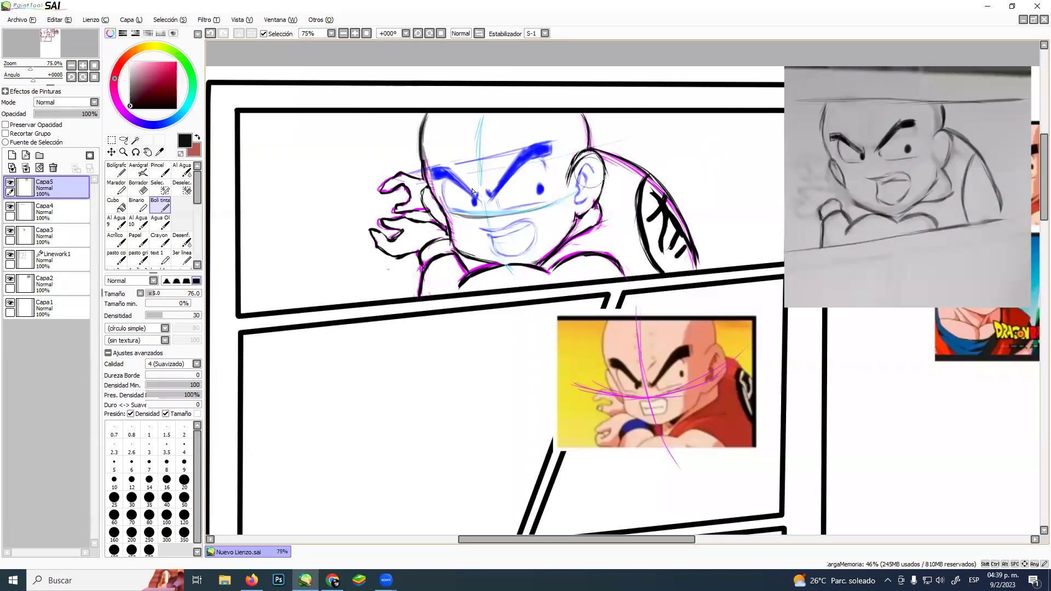
Set the brush density to 90 and redraw the raised hands' curled fingers beside the face, undoing a misplaced stroke
key(9)
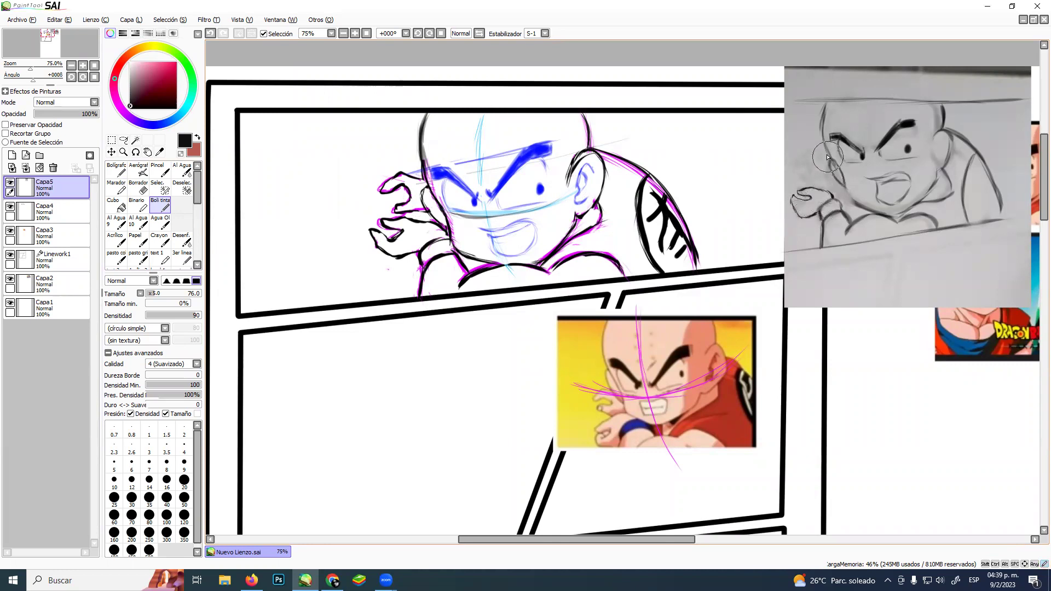
key(ctrl+z)
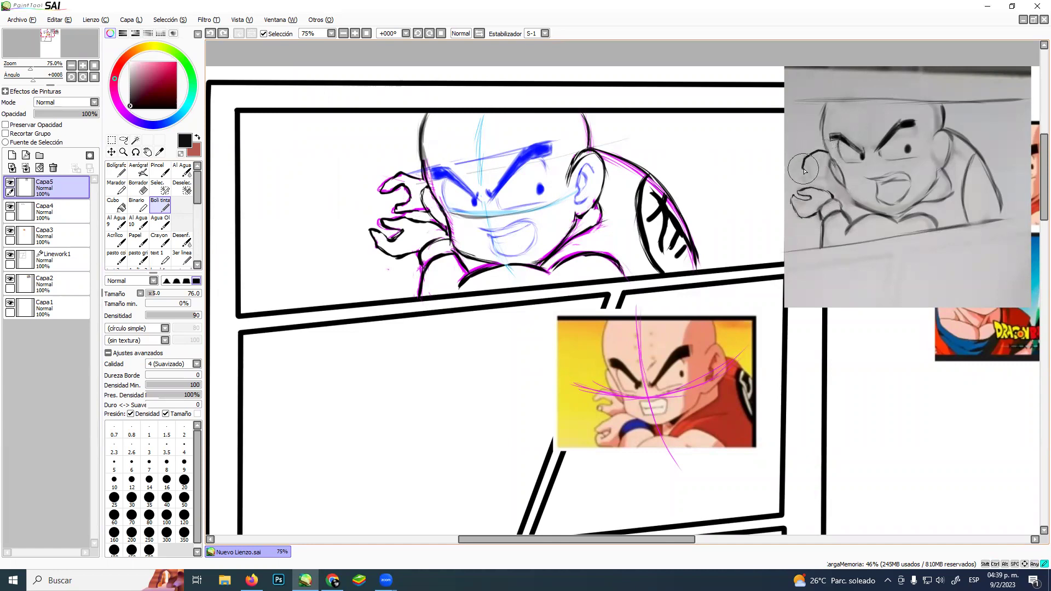
drag(806, 168, 814, 161)
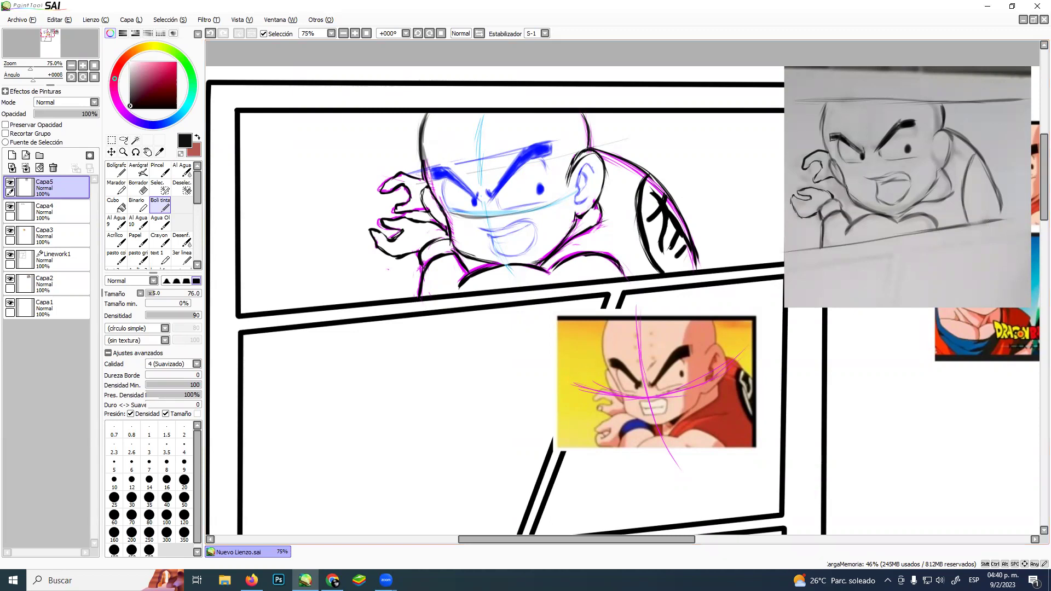
Capture another pencil sketch of Krillin, paste it on a new layer and enlarge it below the first reference sketch
key(super)
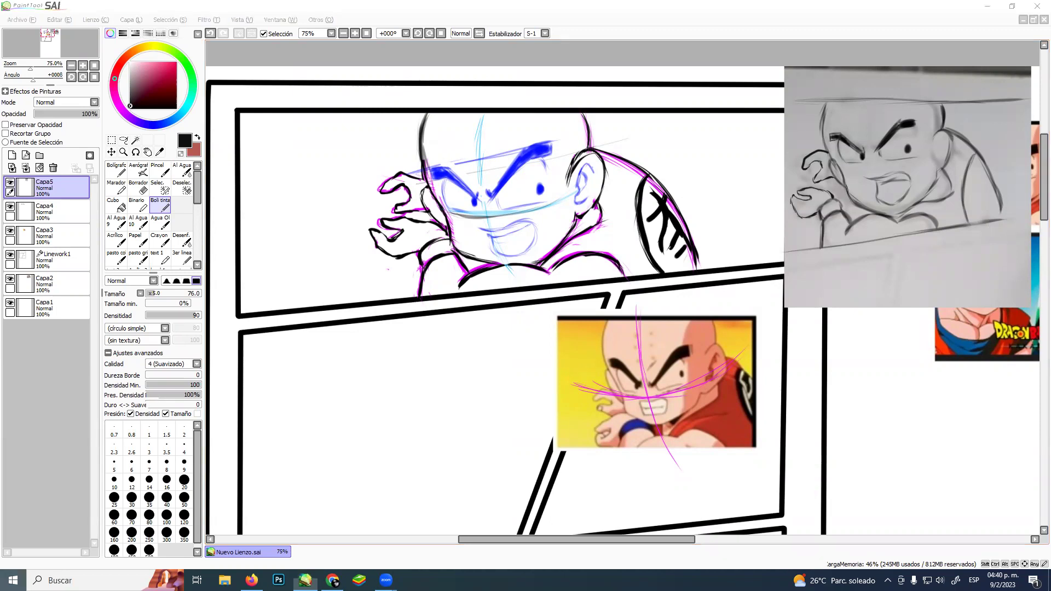
key(super+shift+s)
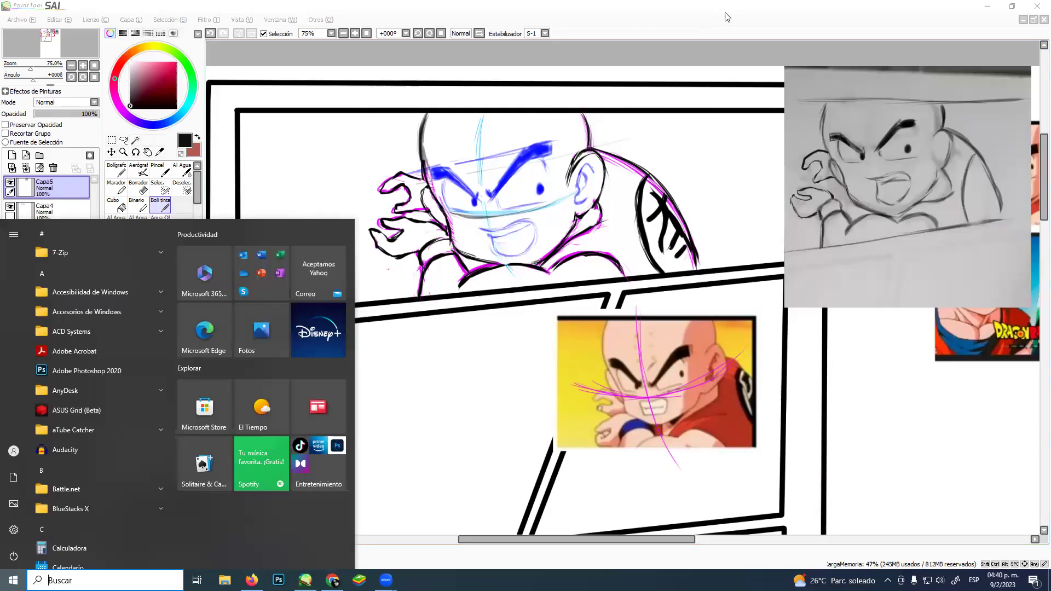
click(725, 11)
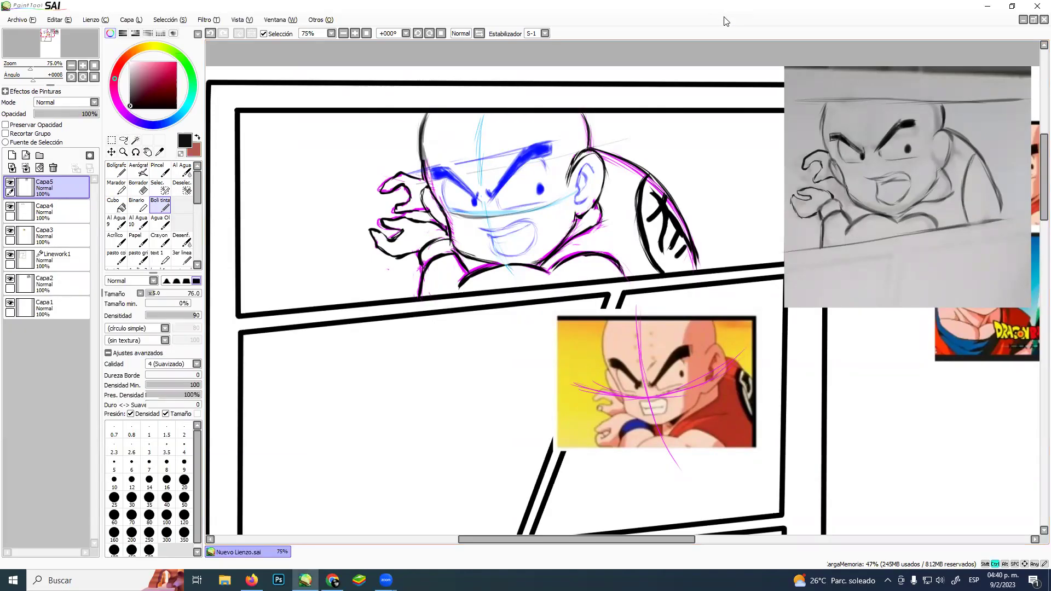
key(ctrl+v)
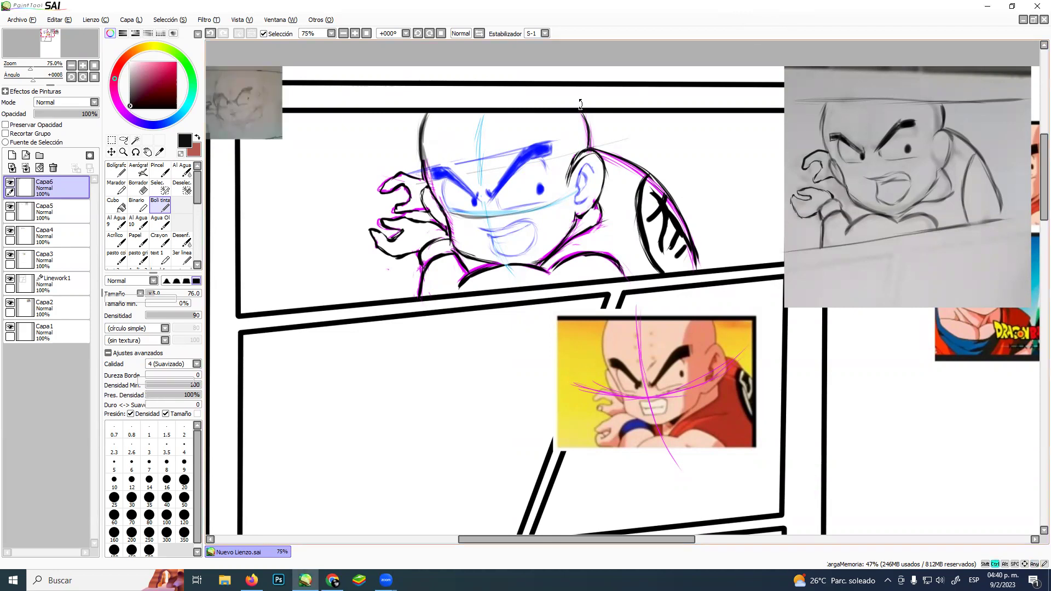
key(ctrl+t)
mouse_move(254, 84)
mouse_down()
mouse_move(972, 311)
mouse_move(998, 286)
mouse_up()
mouse_move(942, 336)
mouse_down()
mouse_move(942, 325)
mouse_move(739, 496)
mouse_move(706, 510)
mouse_up()
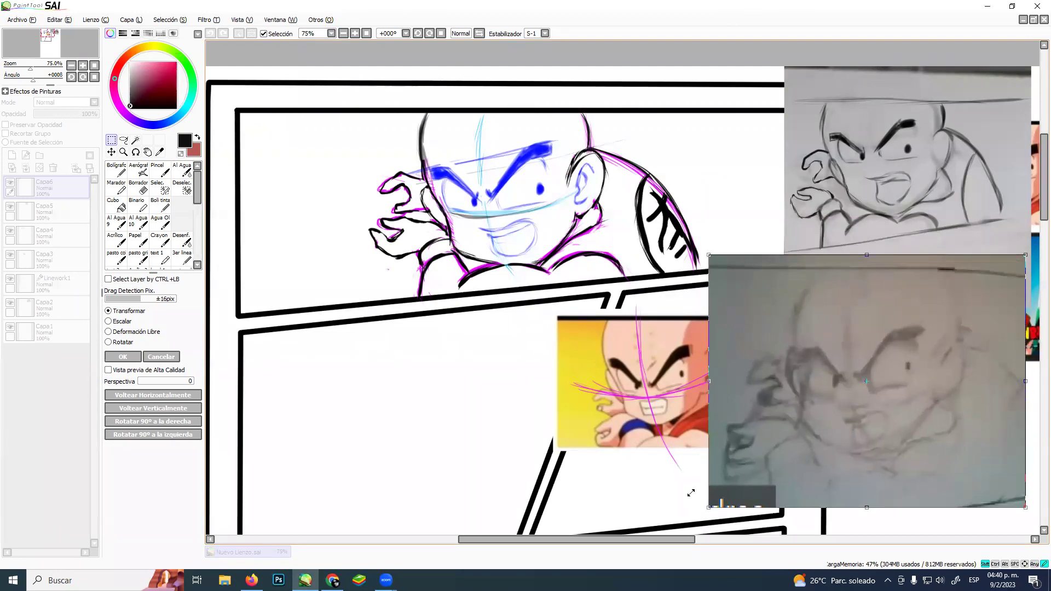
drag(884, 375, 902, 390)
key(Return)
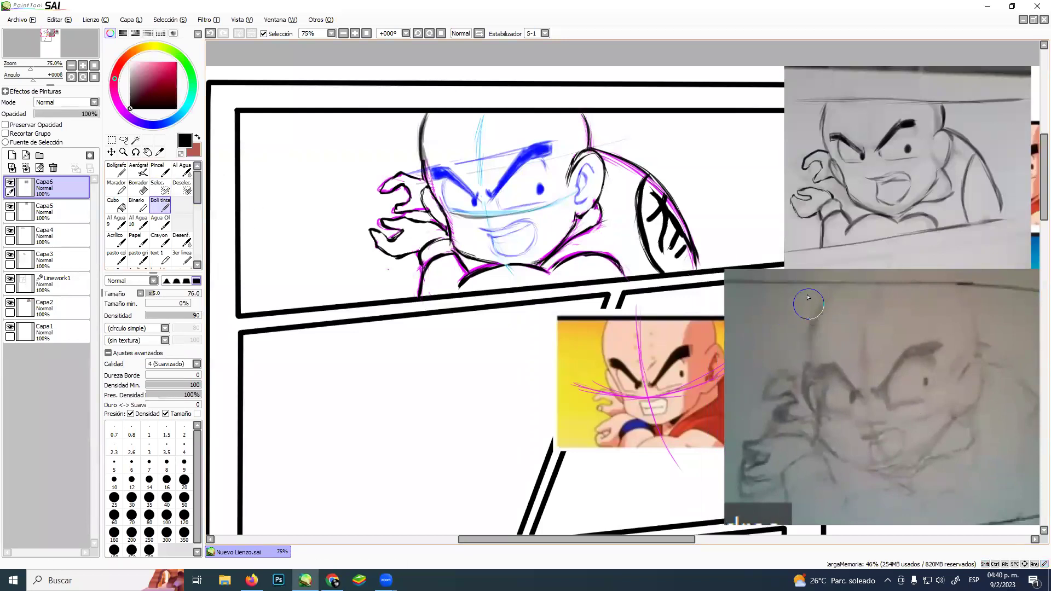
Trace the head contour, jaw and right ear in black over the newly pasted sketch
mouse_move(811, 288)
mouse_down()
mouse_move(811, 349)
mouse_move(804, 323)
mouse_move(822, 411)
mouse_move(868, 463)
mouse_move(898, 476)
mouse_move(887, 466)
mouse_move(935, 446)
mouse_move(963, 393)
mouse_up()
mouse_move(959, 357)
mouse_down()
mouse_move(973, 342)
mouse_move(983, 385)
mouse_move(964, 402)
mouse_up()
drag(974, 342, 972, 293)
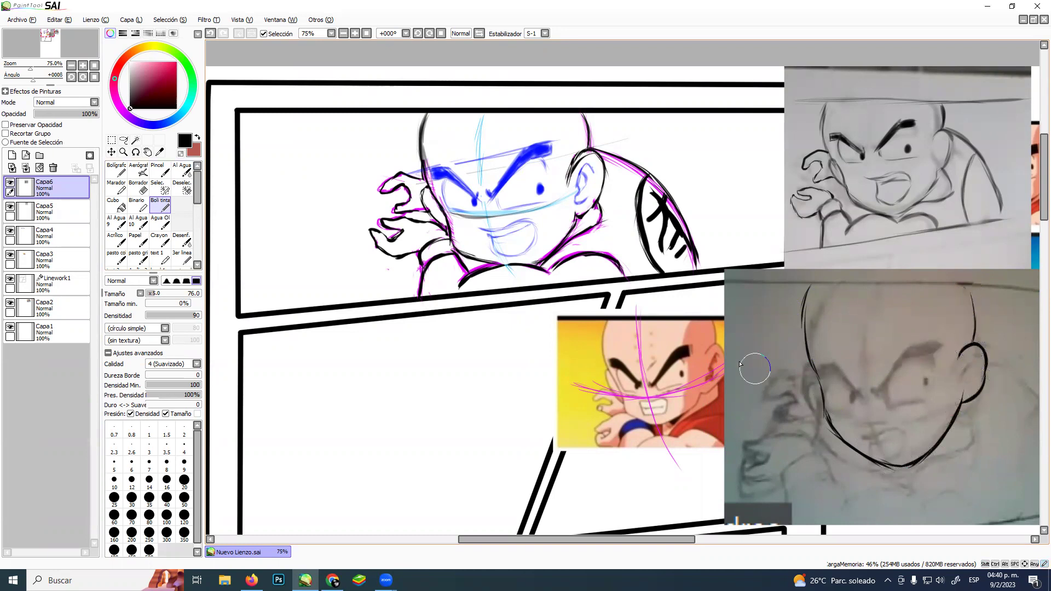
Paint over the marks beside the left cheek with a sampled paper tone and draw the left ear in black
alt+click(806, 383)
drag(804, 381, 824, 429)
drag(133, 106, 104, 140)
mouse_move(809, 355)
mouse_down()
mouse_move(817, 414)
mouse_move(847, 444)
mouse_up()
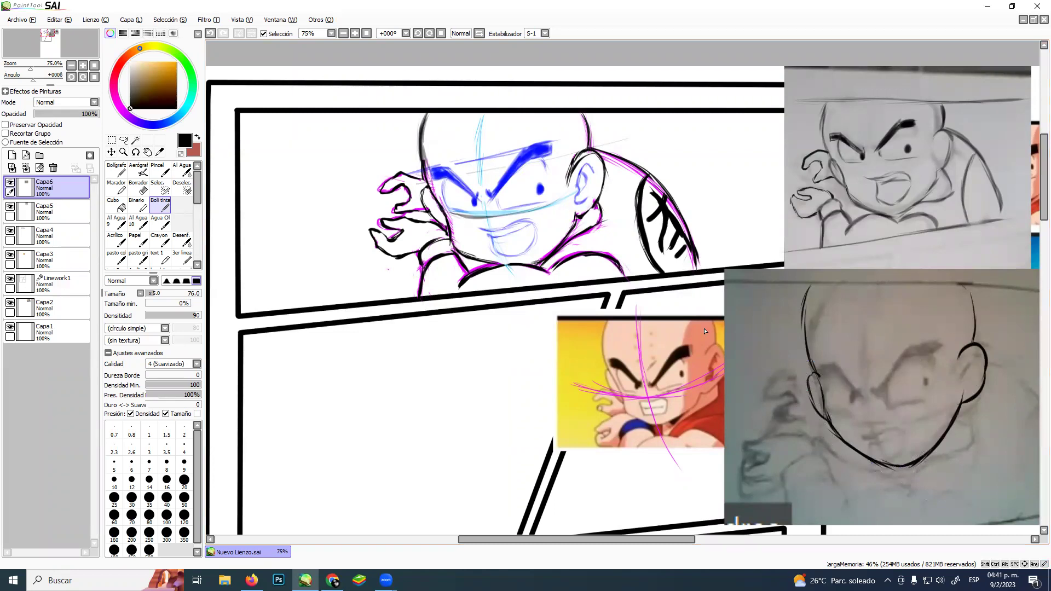
Lasso the facial features in the second pasted sketch, move them up inside the head, stretch them slightly and clear the selection
click(124, 141)
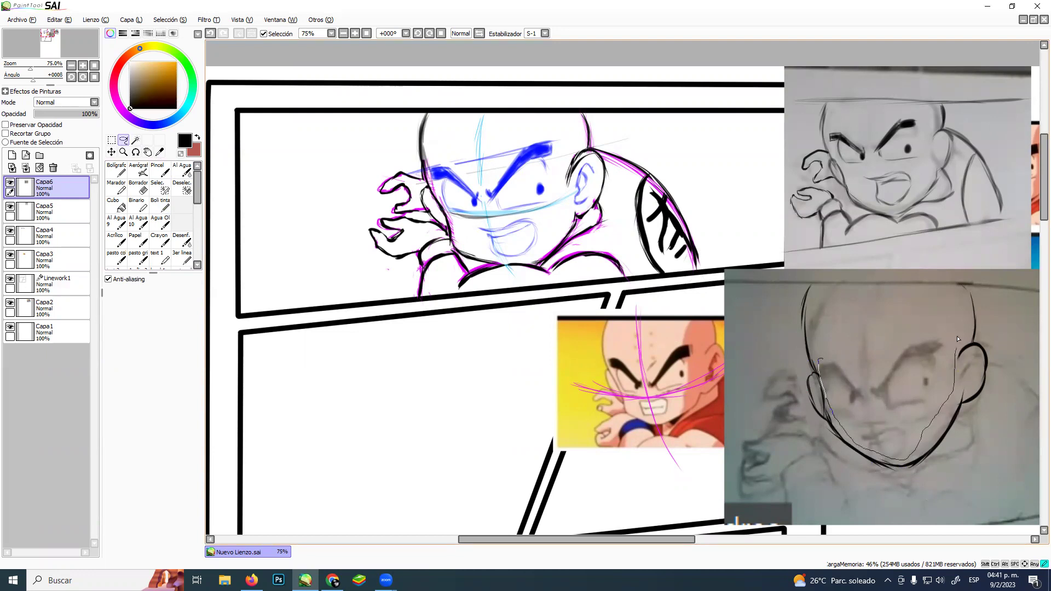
drag(882, 341, 879, 343)
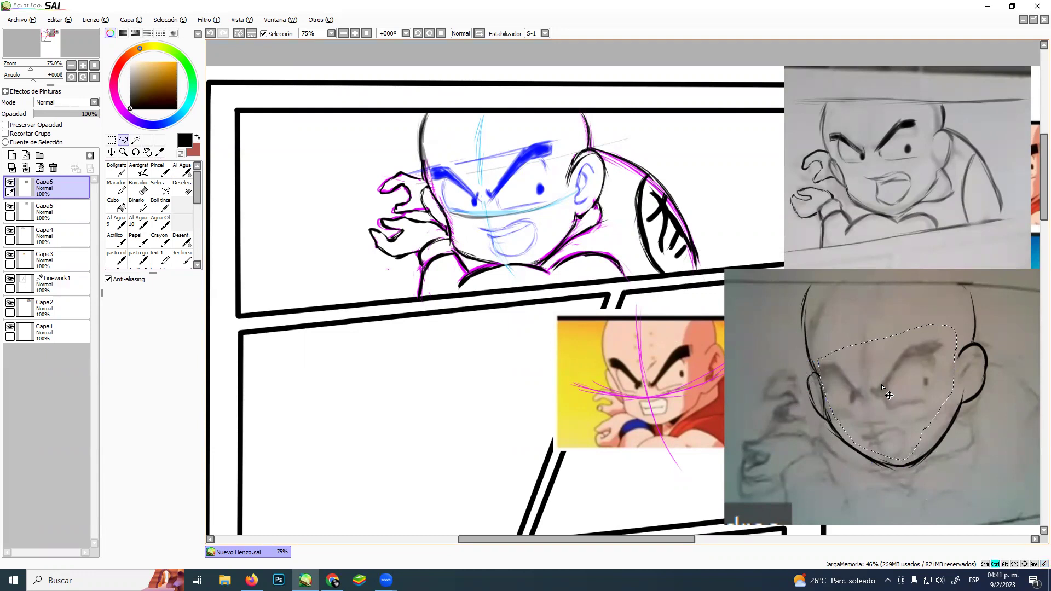
key(ctrl+t)
drag(884, 385, 884, 383)
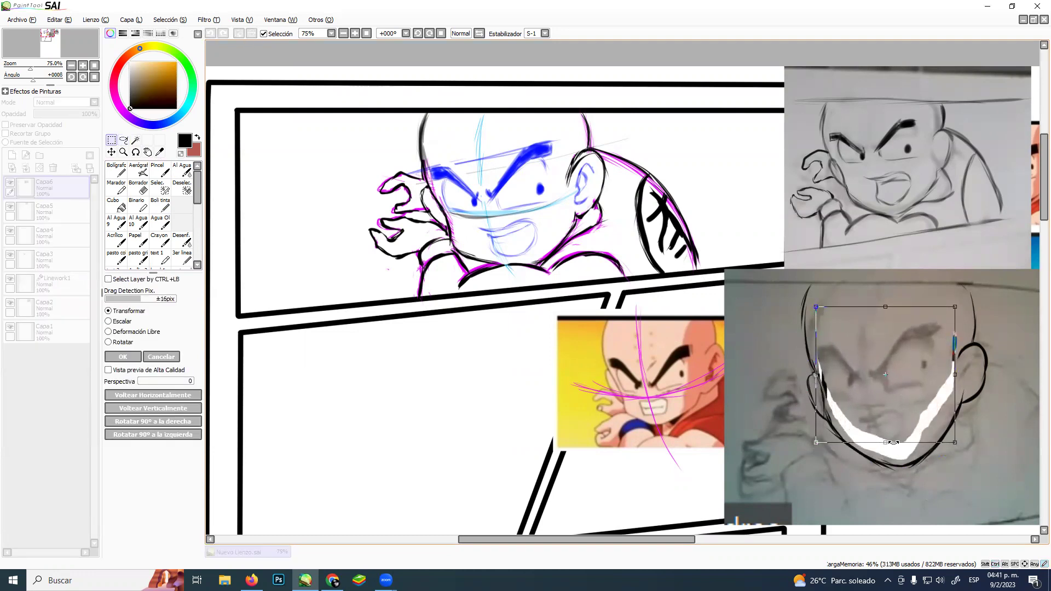
drag(886, 442, 886, 449)
drag(955, 379, 959, 379)
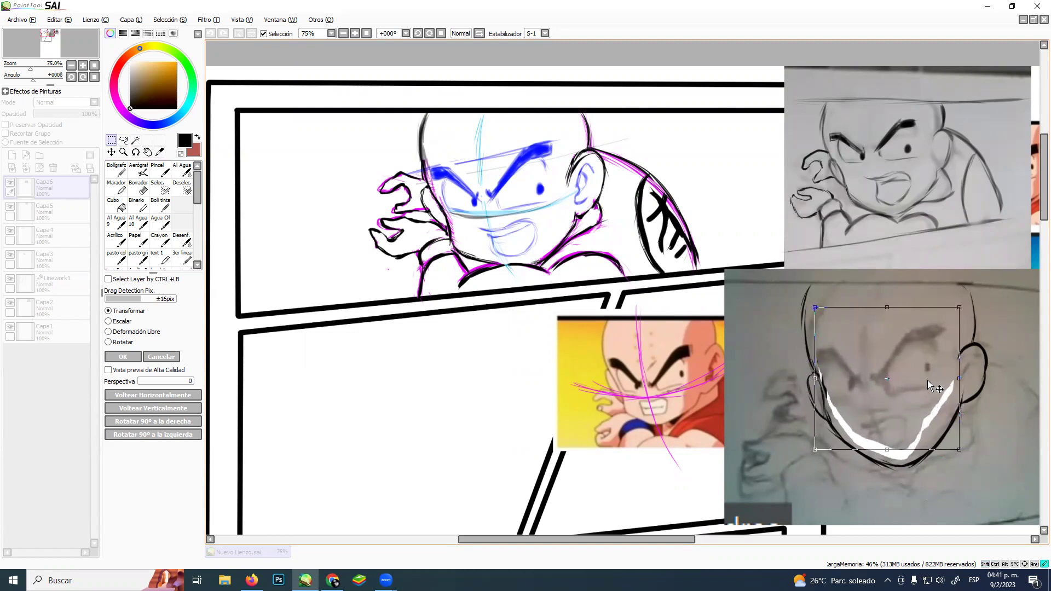
key(Return)
key(ctrl+d)
Cover the white gaps left around the moved face with a paper tone sampled from the sketch
click(160, 204)
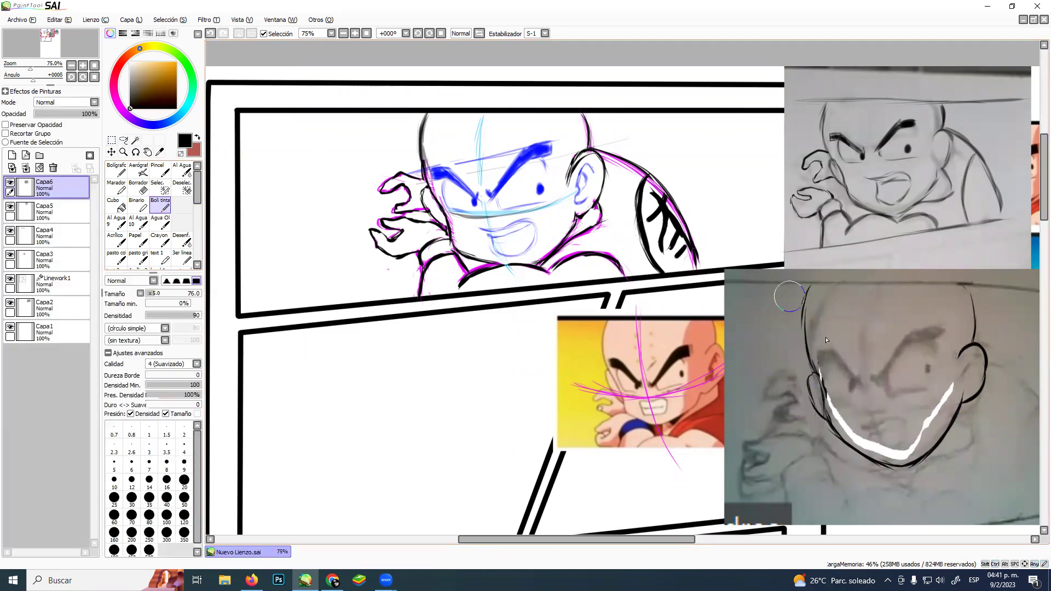
alt+click(833, 383)
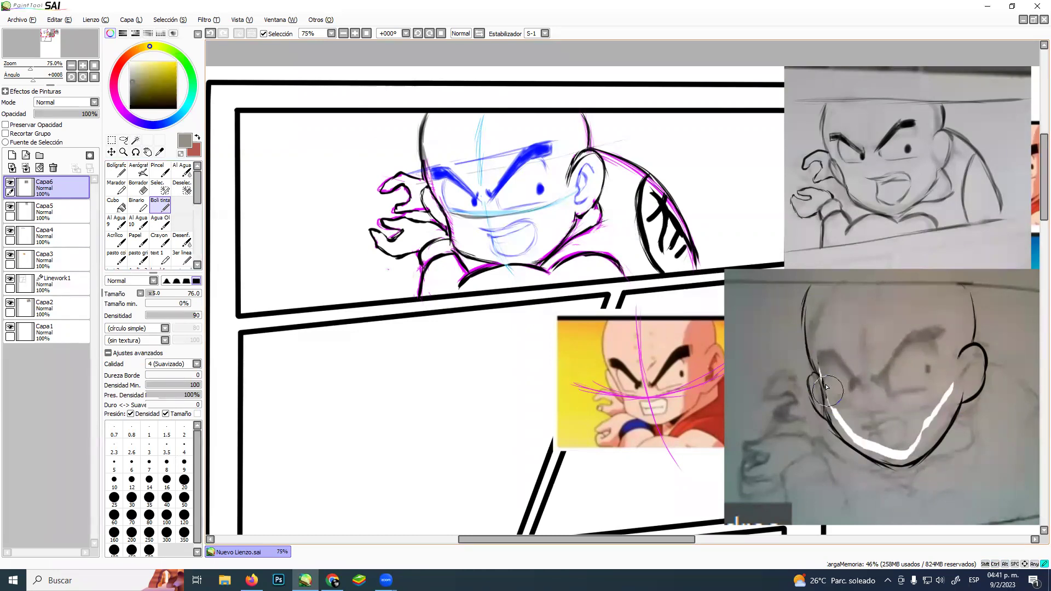
mouse_move(836, 419)
mouse_down()
mouse_move(901, 454)
mouse_move(952, 382)
mouse_up()
click(183, 240)
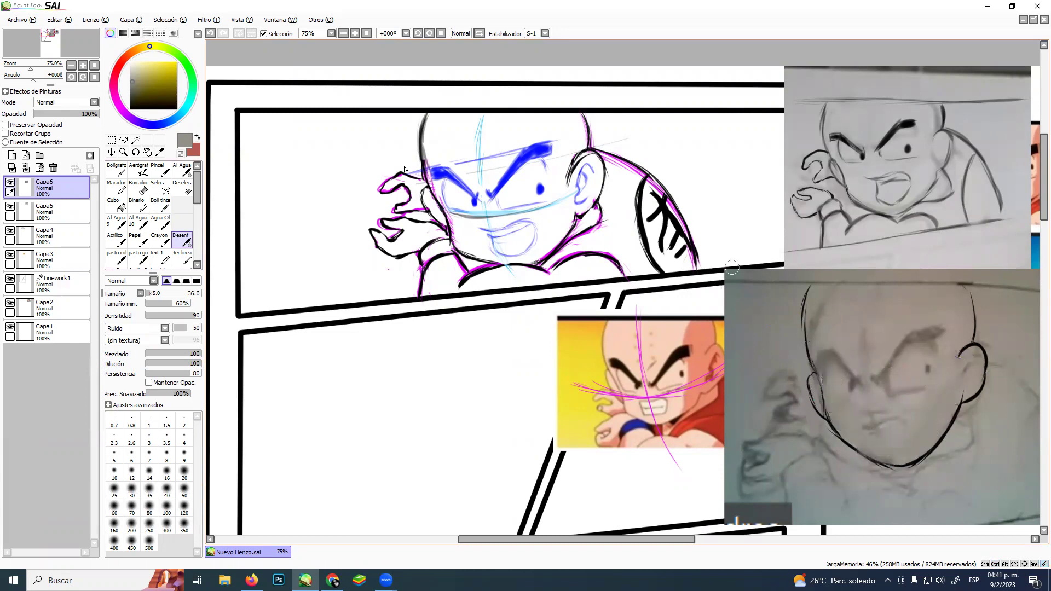
Outline and fill the left angry eyebrow in black with the ink pen, carrying it down to the left pupil
click(161, 204)
click(130, 107)
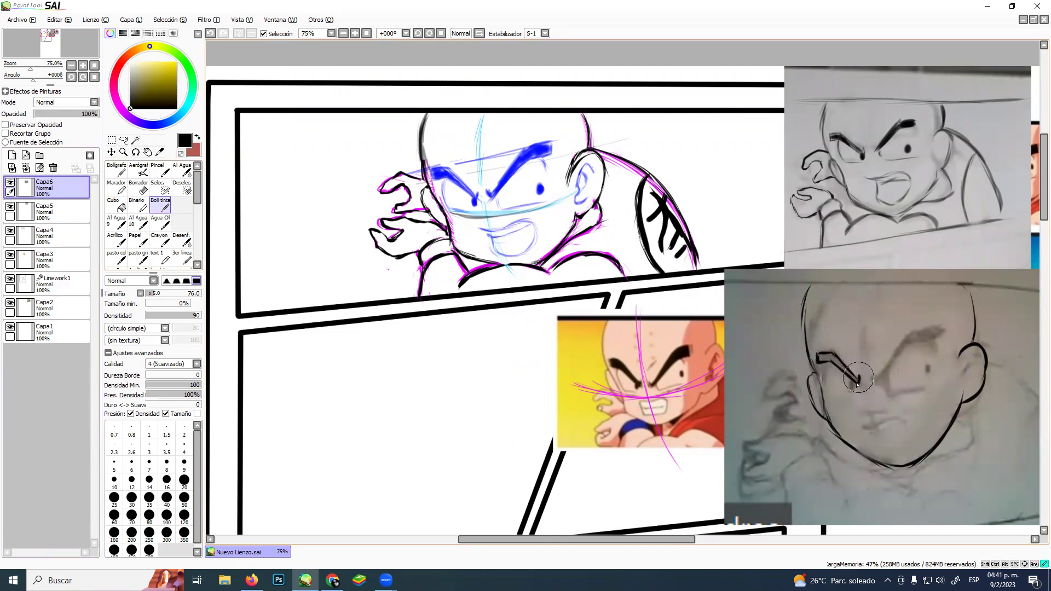
key(ctrl+z)
key(ctrl+y)
drag(827, 361, 836, 362)
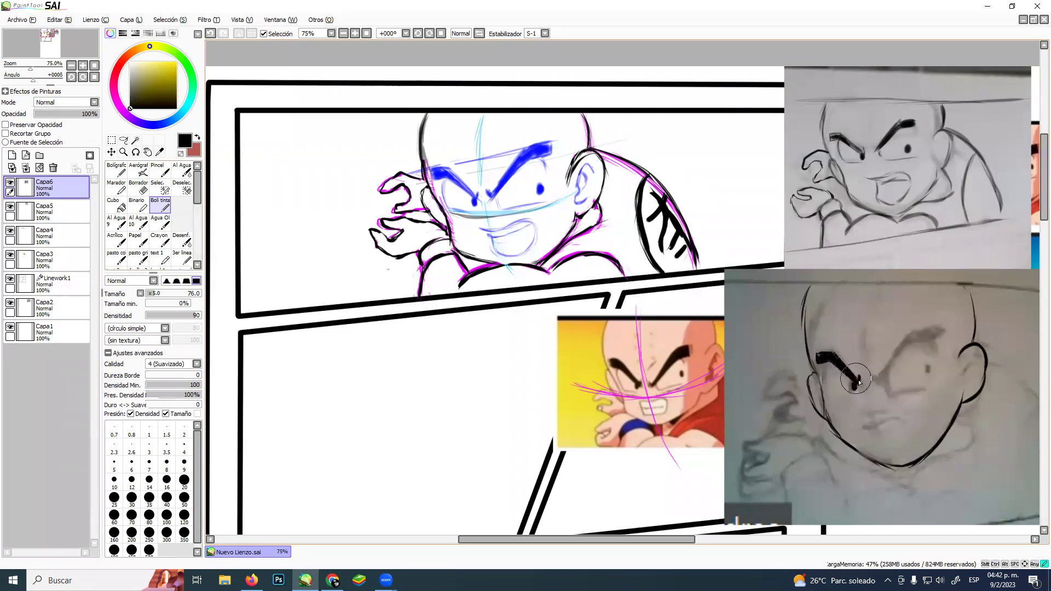
Draw and fill the thick right eyebrow in black and add the outlines and pupils of the eyes
drag(876, 375, 906, 341)
mouse_move(878, 379)
mouse_down()
mouse_move(913, 338)
mouse_move(908, 345)
mouse_move(934, 336)
mouse_move(900, 348)
mouse_move(912, 340)
mouse_up()
mouse_move(912, 340)
mouse_down()
mouse_move(901, 349)
mouse_move(944, 331)
mouse_move(928, 345)
mouse_up()
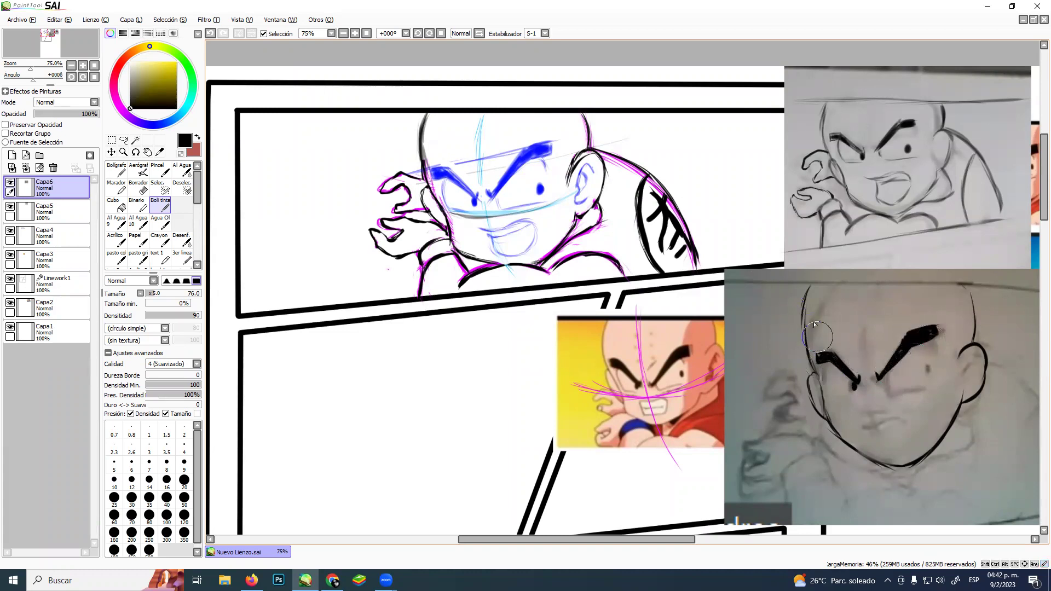
mouse_move(876, 390)
mouse_down()
mouse_move(828, 363)
mouse_move(833, 403)
mouse_move(892, 387)
mouse_move(884, 377)
mouse_move(903, 388)
mouse_move(894, 391)
mouse_move(924, 372)
mouse_up()
Paint over the old nose and mouth marks with sampled paper tone and draw the shouting mouth in black
alt+click(856, 402)
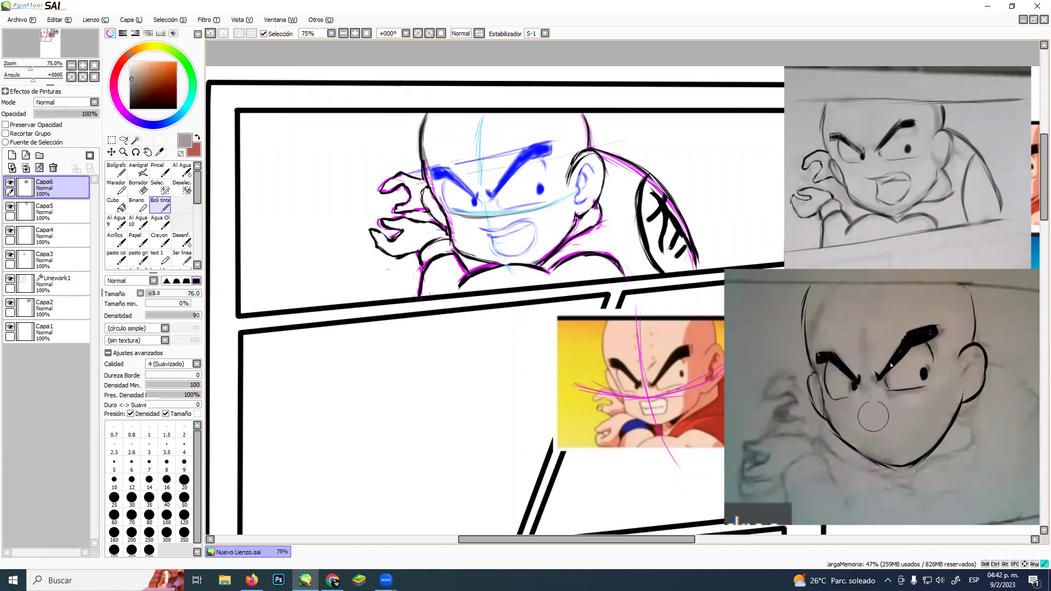
alt+click(900, 351)
mouse_move(862, 417)
mouse_down()
mouse_move(920, 408)
mouse_move(905, 428)
mouse_move(871, 420)
mouse_move(877, 440)
mouse_move(876, 426)
mouse_move(900, 450)
mouse_move(884, 446)
mouse_move(918, 428)
mouse_move(915, 441)
mouse_move(874, 423)
mouse_move(917, 425)
mouse_up()
mouse_move(822, 398)
mouse_down()
mouse_move(815, 375)
mouse_move(821, 412)
mouse_move(845, 433)
mouse_up()
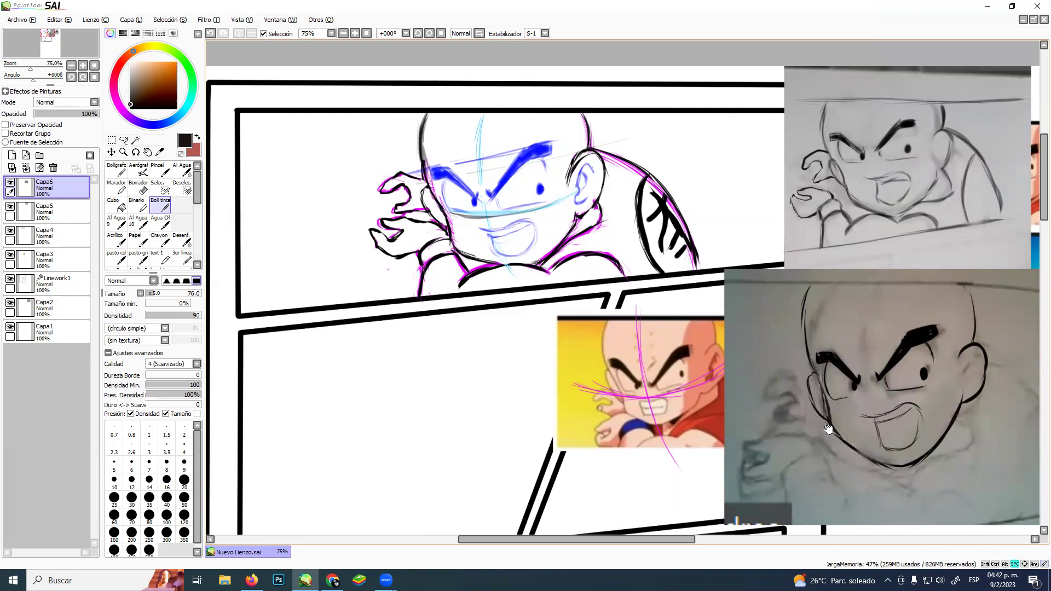
drag(877, 464, 833, 445)
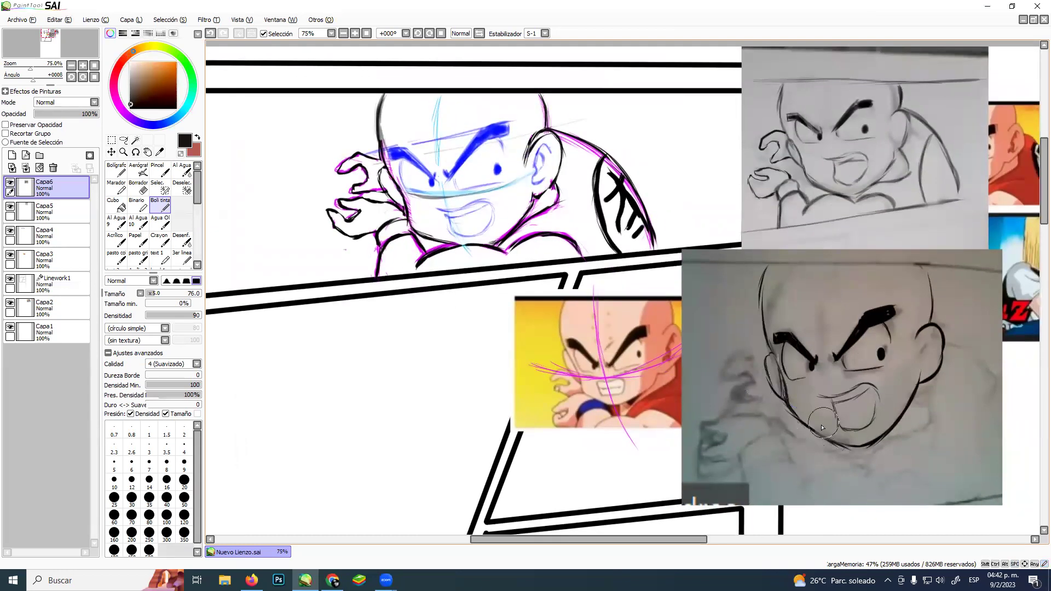
drag(994, 496, 714, 529)
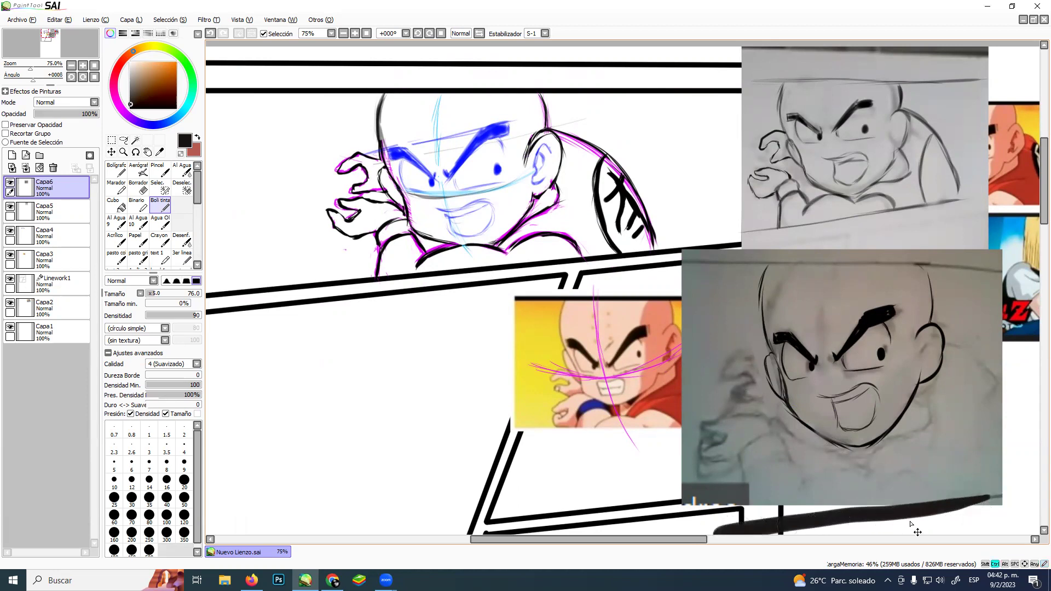
key(ctrl+z)
mouse_move(994, 494)
mouse_down()
mouse_move(744, 528)
mouse_move(756, 517)
mouse_move(750, 472)
mouse_move(789, 450)
mouse_move(743, 453)
mouse_move(787, 438)
mouse_move(828, 505)
mouse_move(884, 462)
mouse_move(925, 459)
mouse_move(974, 472)
mouse_move(984, 495)
mouse_up()
key(ctrl+z)
Draw the collar, shoulder, back and forearm lines around the head in black over the second sketch
mouse_move(862, 465)
mouse_down()
mouse_move(889, 436)
mouse_move(878, 441)
mouse_move(927, 423)
mouse_up()
mouse_move(929, 423)
mouse_down()
mouse_move(931, 381)
mouse_move(933, 391)
mouse_move(954, 383)
mouse_move(930, 315)
mouse_move(1002, 362)
mouse_move(1034, 444)
mouse_move(1035, 474)
mouse_up()
drag(809, 361, 775, 335)
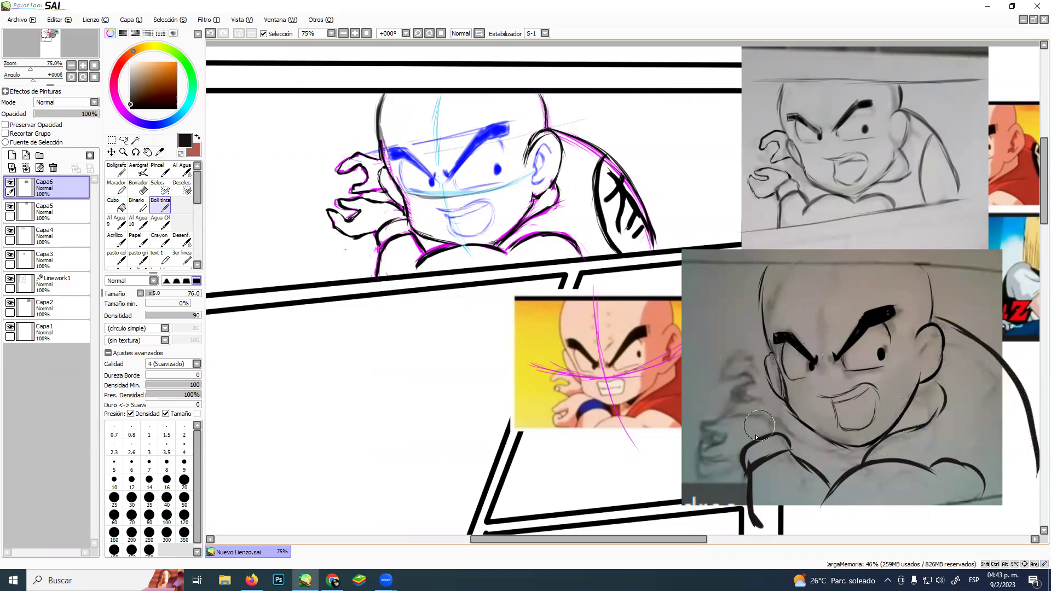
Draw both raised hands with curled fingers beside the face, undoing and redrawing a misplaced stroke on the lower hand
mouse_move(772, 429)
mouse_down()
mouse_move(728, 420)
mouse_move(716, 430)
mouse_move(727, 427)
mouse_move(726, 436)
mouse_move(710, 439)
mouse_up()
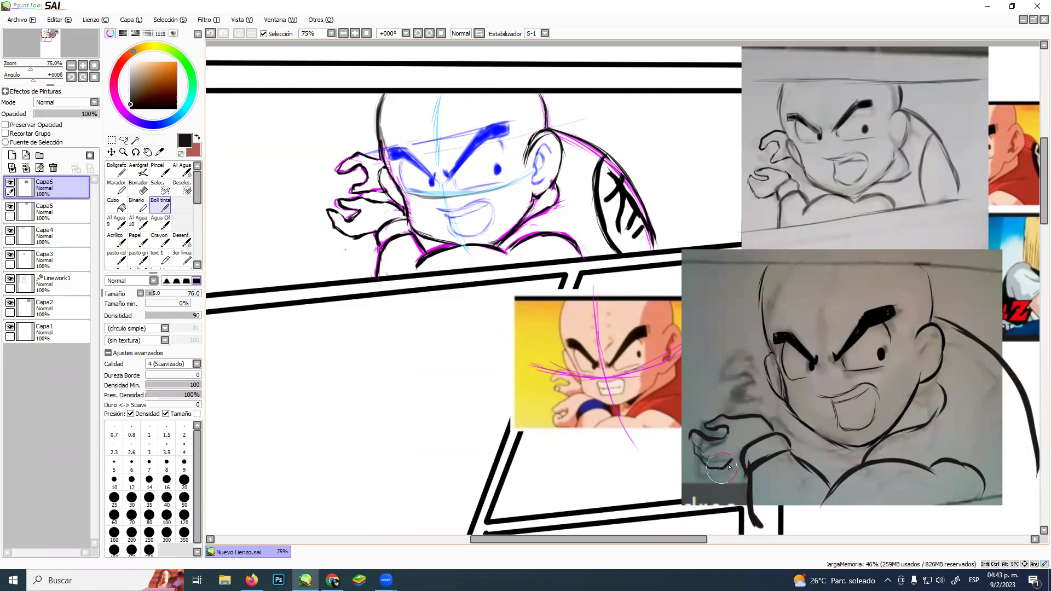
key(ctrl+z)
mouse_move(688, 453)
mouse_down()
mouse_move(707, 469)
mouse_move(698, 466)
mouse_move(727, 480)
mouse_move(745, 460)
mouse_up()
mouse_move(766, 349)
mouse_down()
mouse_move(734, 382)
mouse_move(754, 371)
mouse_move(765, 384)
mouse_move(749, 393)
mouse_move(794, 408)
mouse_move(816, 431)
mouse_move(840, 428)
mouse_up()
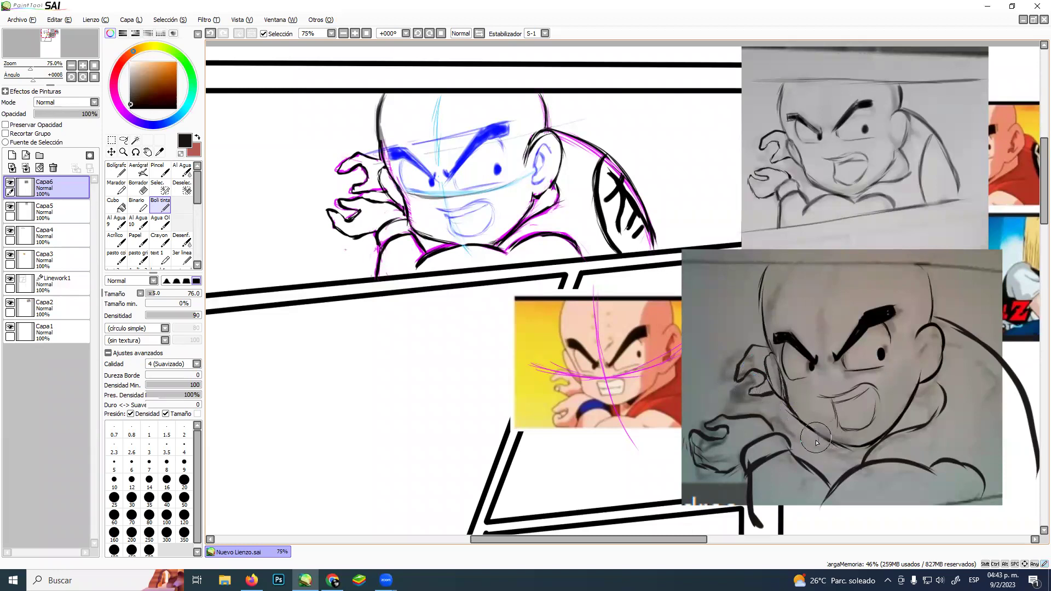
Add the neck lines below the jaw, redoing a misplaced stroke, and draw the inner folds of the right ear in black
mouse_move(814, 433)
mouse_down()
mouse_move(809, 468)
mouse_move(826, 437)
mouse_move(852, 469)
mouse_up()
key(ctrl+z)
drag(822, 442, 822, 476)
drag(832, 441, 854, 470)
alt+click(927, 343)
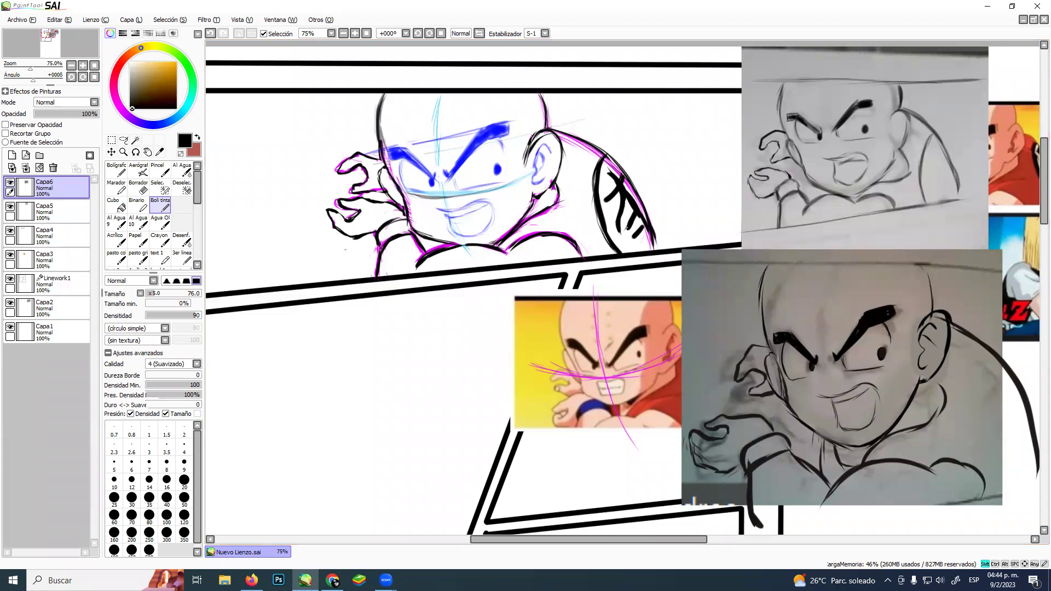
Capture a third pencil sketch of Krillin, paste it on a new layer and enlarge it beneath the upper panel's drawing
key(super+shift+s)
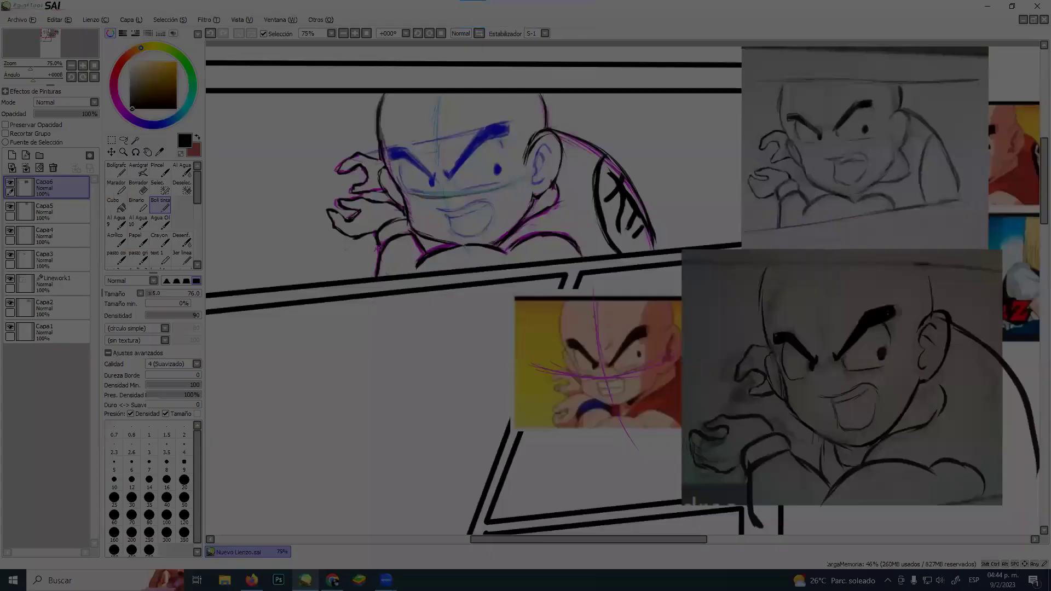
key(Escape)
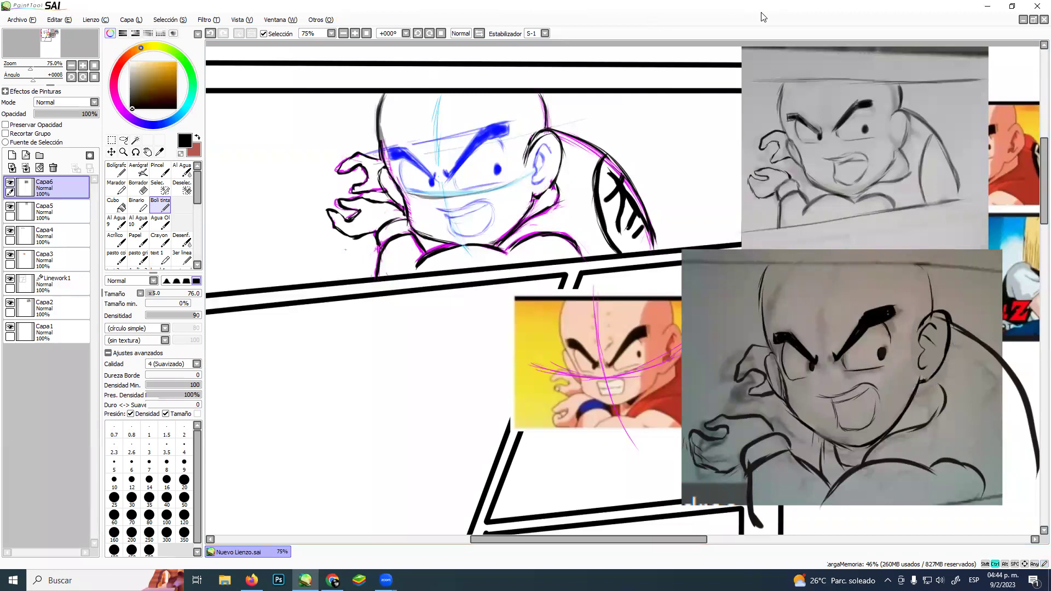
key(ctrl+shift+n)
key(ctrl+t)
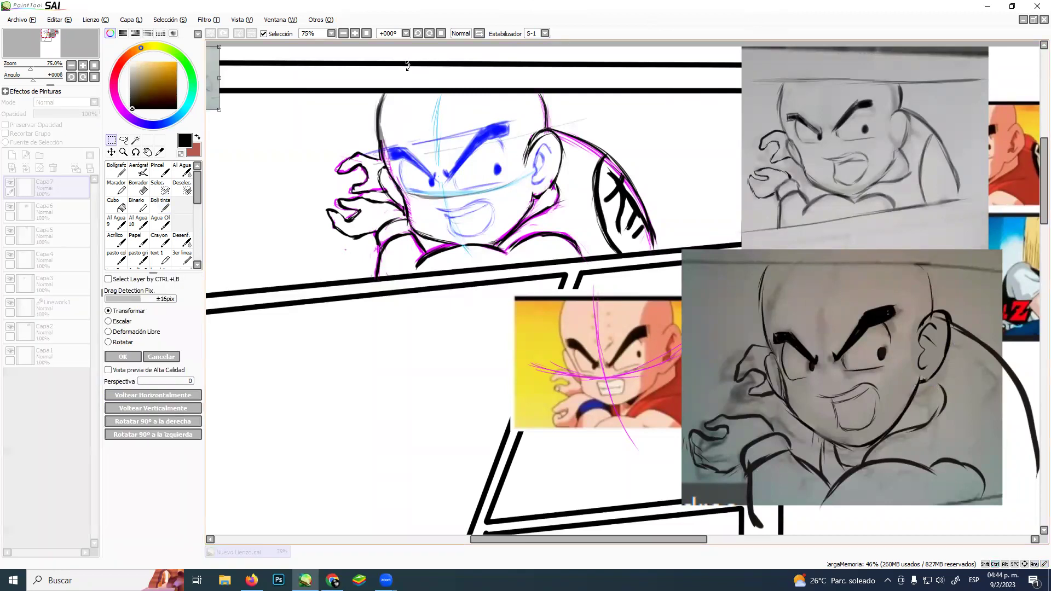
mouse_move(222, 110)
mouse_down()
mouse_move(283, 208)
mouse_move(355, 392)
mouse_move(297, 357)
mouse_up()
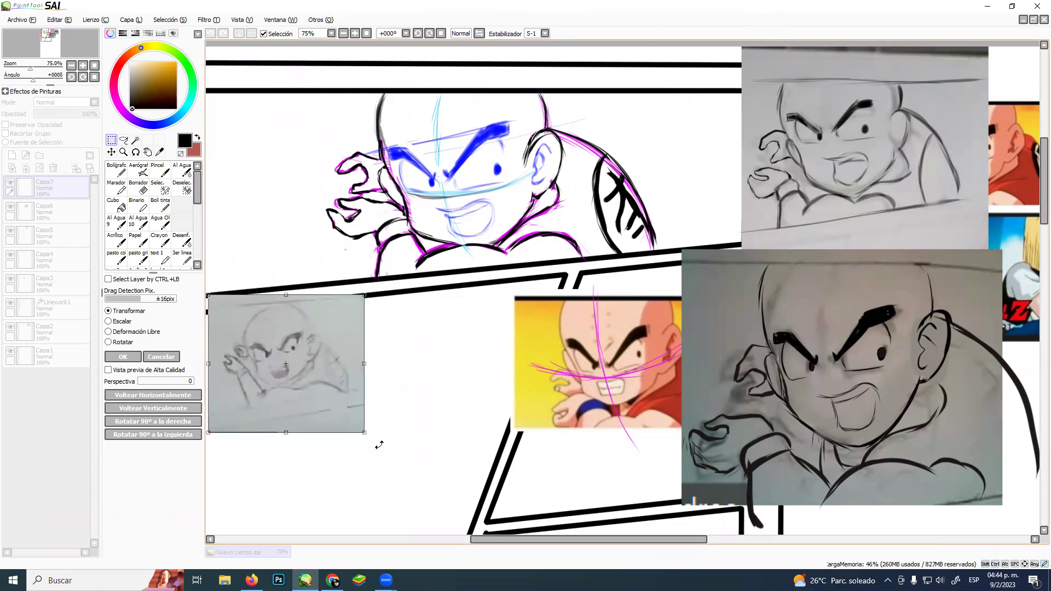
drag(359, 431, 480, 534)
drag(425, 475, 431, 469)
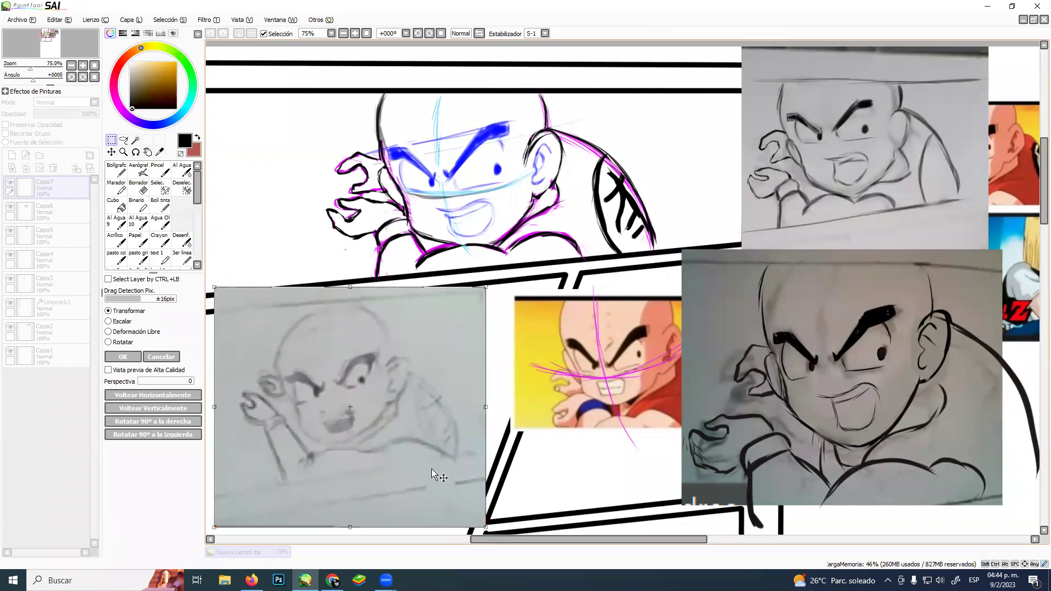
key(Return)
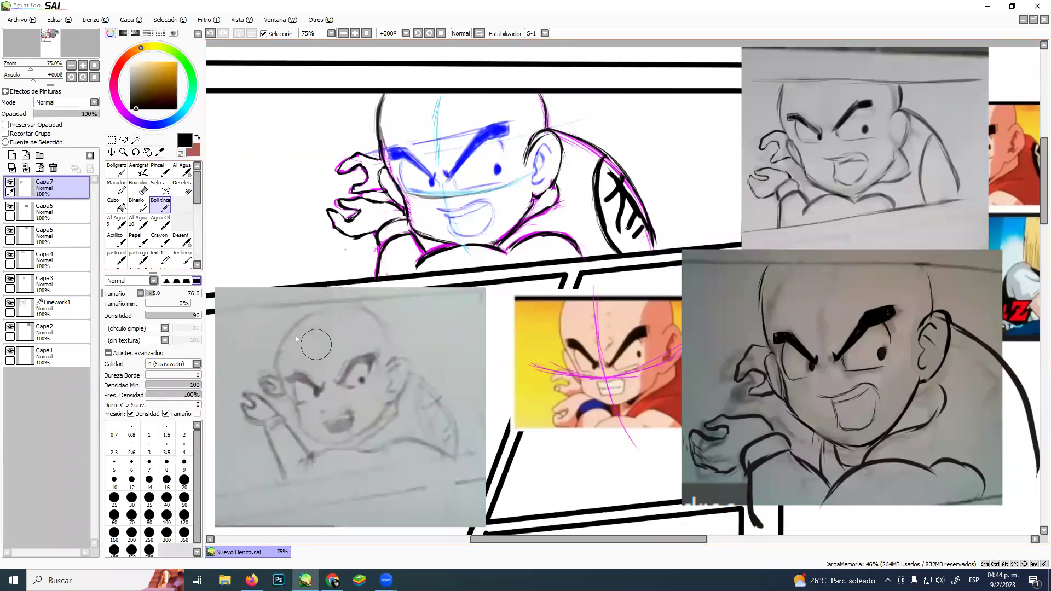
Trace the head contour, jaw and right ear in black over the third pasted sketch
mouse_move(275, 330)
mouse_down()
mouse_move(280, 332)
mouse_move(295, 387)
mouse_move(285, 371)
mouse_move(304, 411)
mouse_up()
mouse_move(302, 417)
mouse_down()
mouse_move(325, 438)
mouse_move(307, 419)
mouse_move(355, 439)
mouse_move(386, 421)
mouse_up()
mouse_move(387, 363)
mouse_down()
mouse_move(404, 360)
mouse_move(392, 388)
mouse_up()
alt+click(315, 376)
mouse_move(311, 386)
mouse_down()
mouse_move(372, 358)
mouse_move(342, 427)
mouse_move(308, 348)
mouse_up()
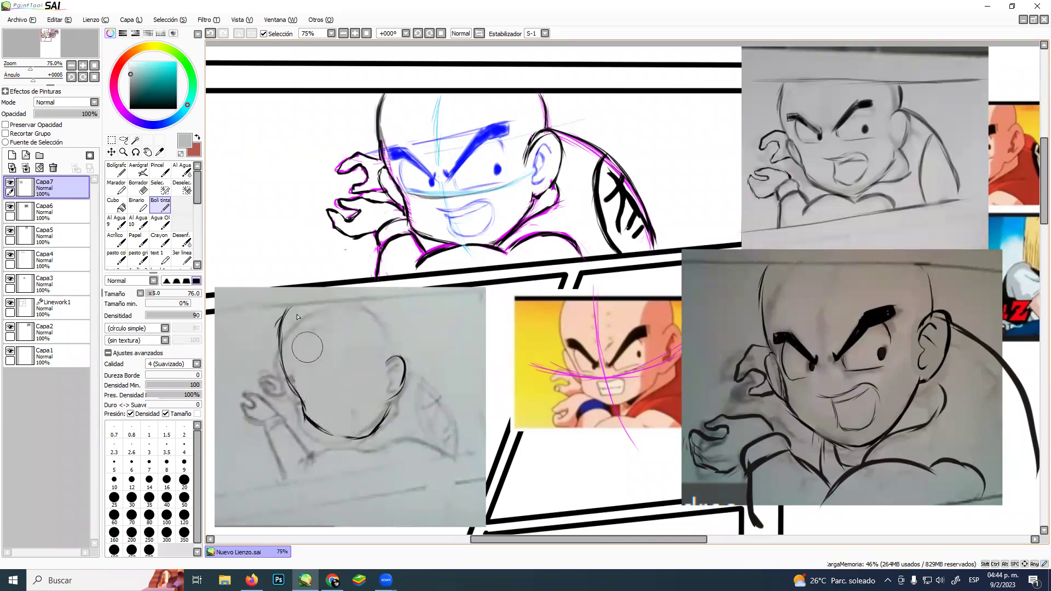
click(130, 109)
key(ctrl+z)
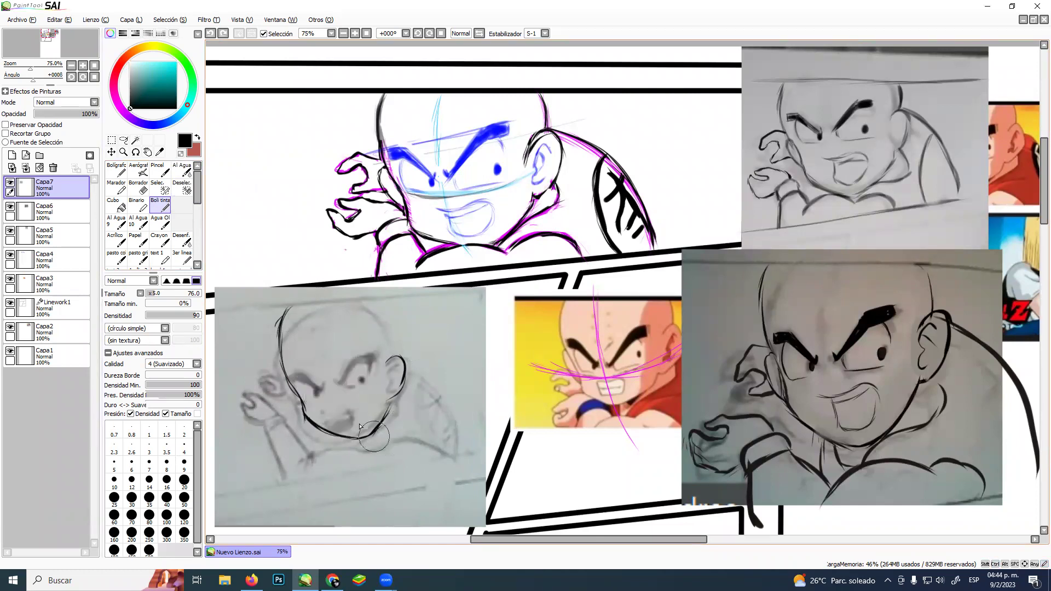
Lasso the facial features in the third sketch and move them up inside the traced head
click(123, 141)
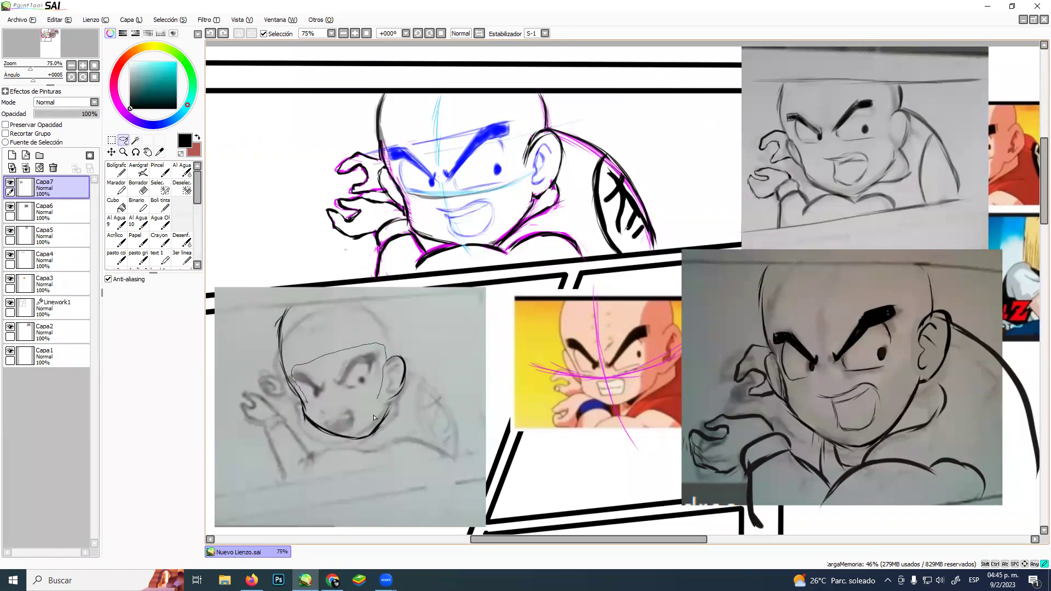
mouse_move(325, 429)
mouse_down()
mouse_move(303, 406)
mouse_move(358, 392)
mouse_up()
key(ctrl+t)
key(Return)
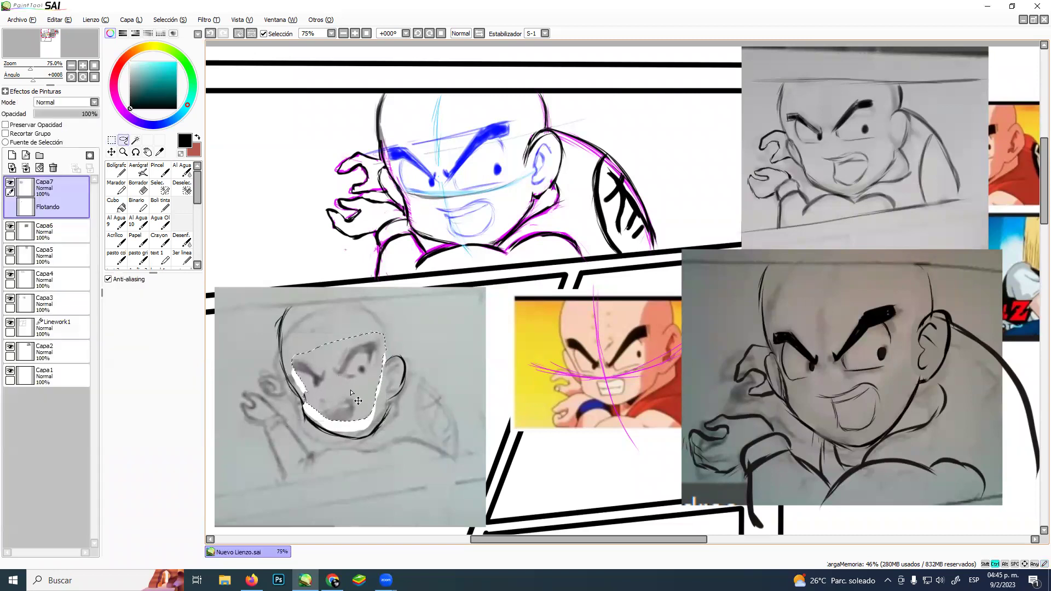
Cover the white gaps around the moved features with sampled paper tone and switch the ink pen back to black
click(164, 203)
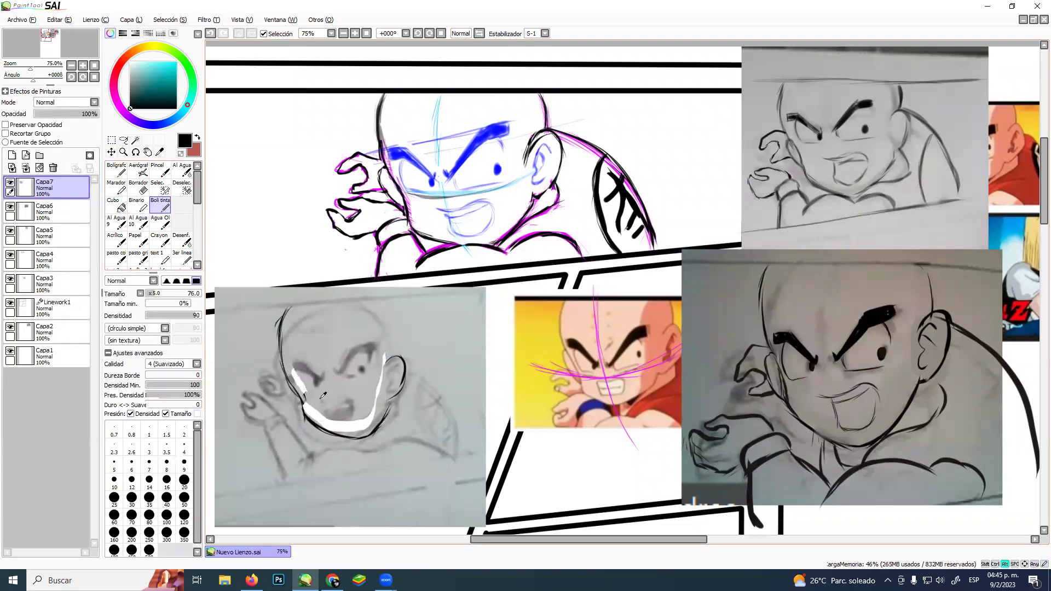
alt+click(300, 388)
mouse_move(289, 367)
mouse_down()
mouse_move(321, 420)
mouse_move(356, 427)
mouse_move(375, 395)
mouse_move(354, 404)
mouse_up()
click(130, 109)
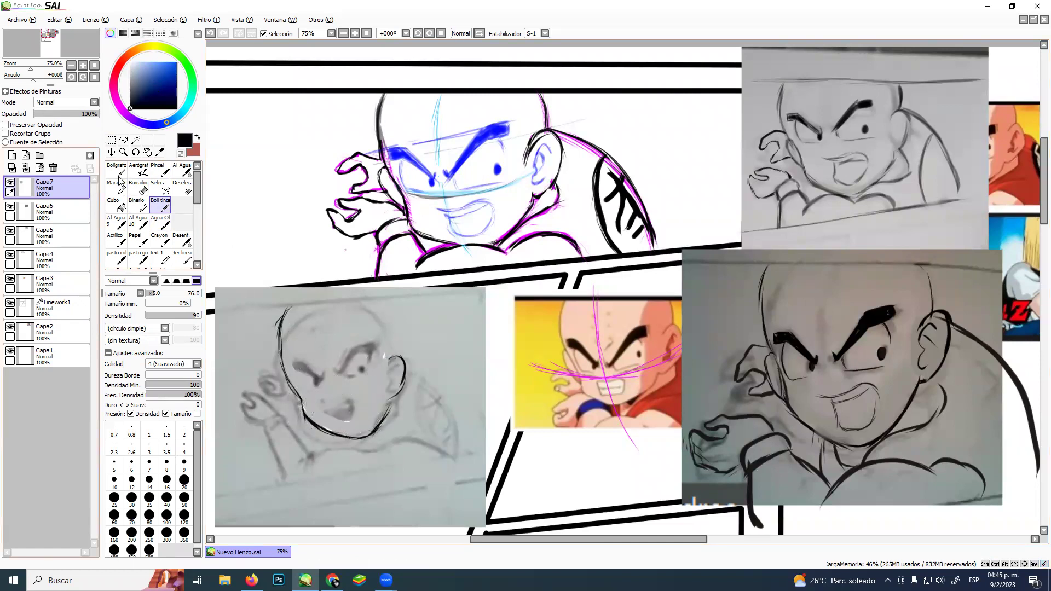
Draw the angry eyebrows, eye outlines and pupils in black over the third sketch
mouse_move(288, 366)
mouse_down()
mouse_move(323, 373)
mouse_move(293, 365)
mouse_up()
drag(297, 366, 315, 390)
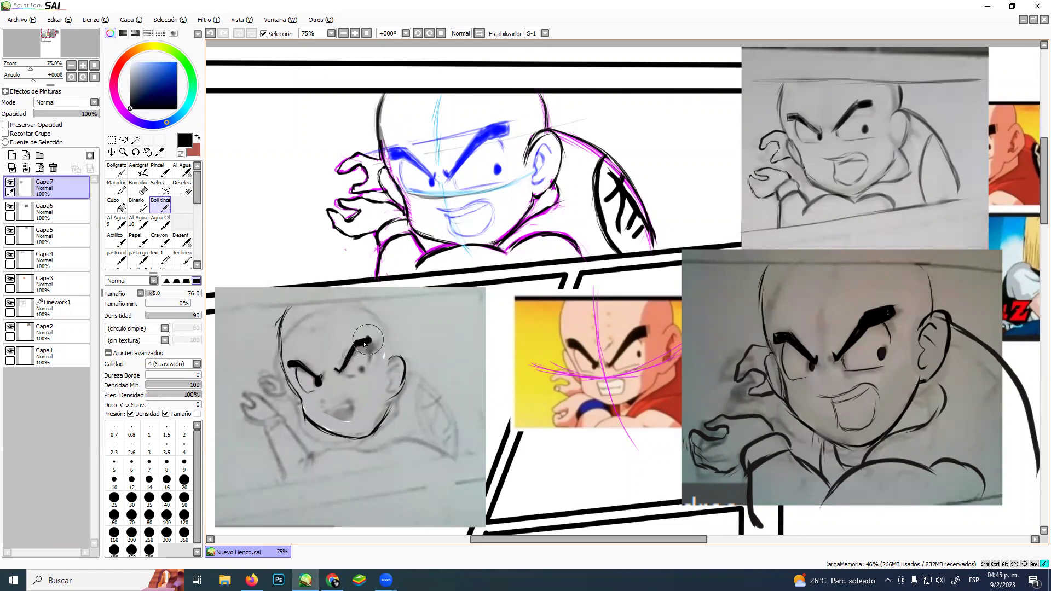
alt+click(366, 377)
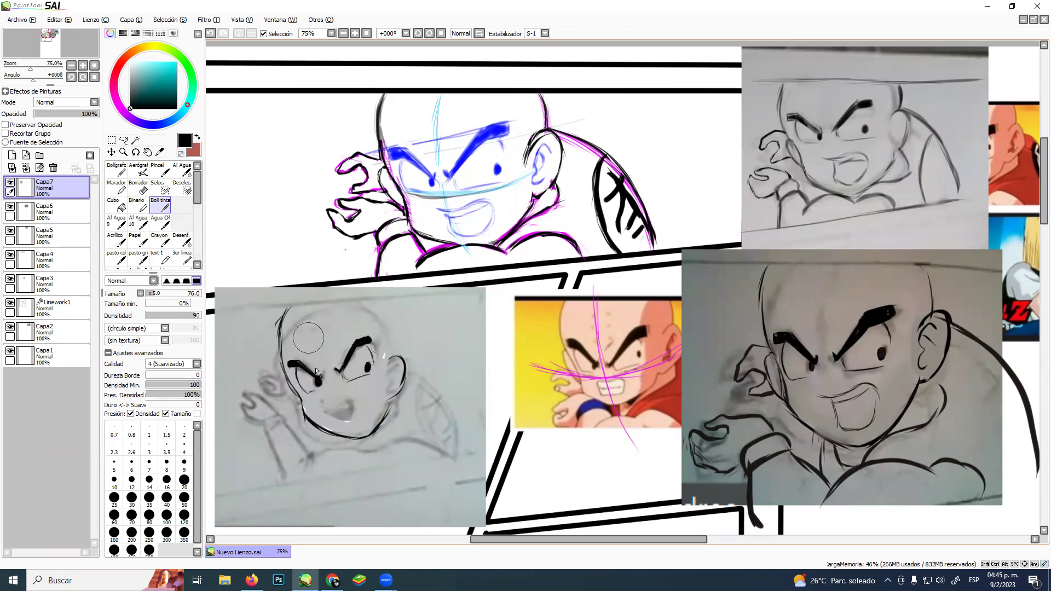
Paint over the pencil mouth of the third sketch with sampled paper tone and draw the open mouth in black
alt+click(359, 404)
mouse_move(350, 407)
mouse_down()
mouse_move(352, 360)
mouse_move(336, 404)
mouse_move(369, 398)
mouse_move(361, 414)
mouse_move(337, 407)
mouse_move(343, 425)
mouse_move(370, 408)
mouse_up()
alt+click(349, 353)
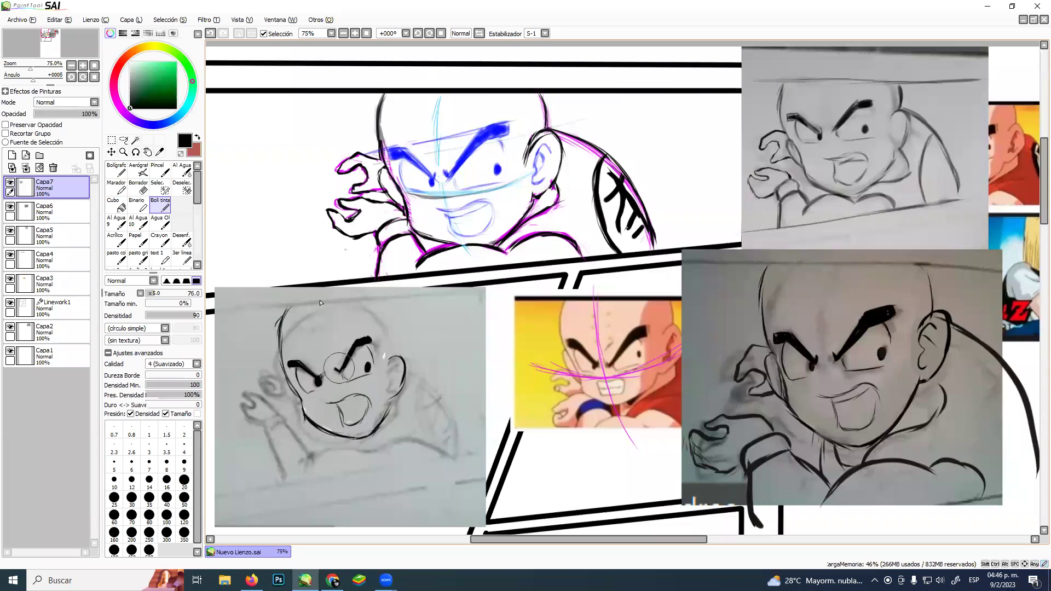
Cover the pencil skull and old ear lines of the third sketch with sampled paper tone and redraw the skull and ear in black
alt+click(324, 331)
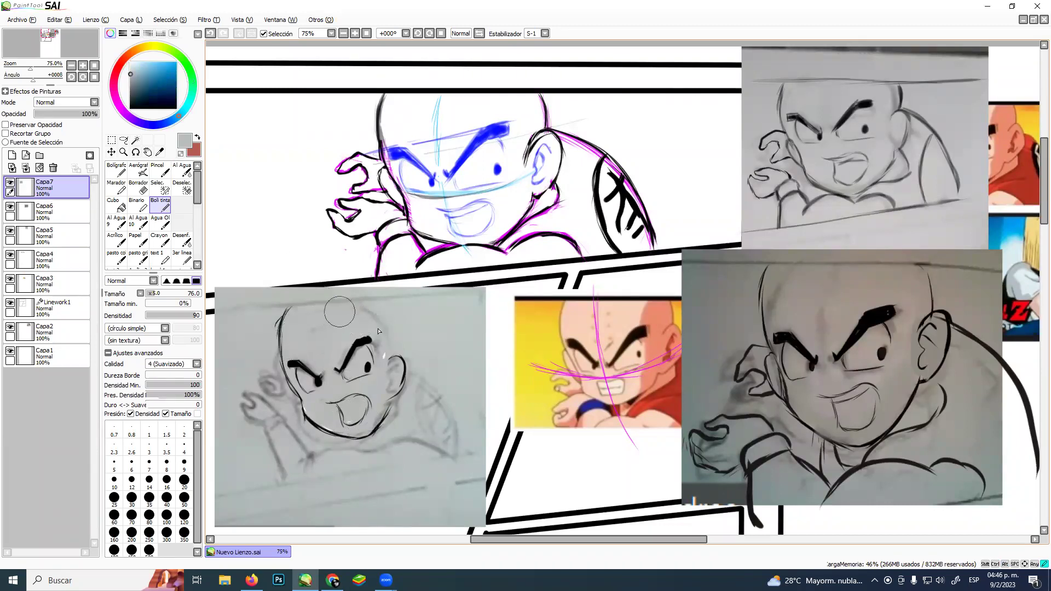
alt+click(363, 339)
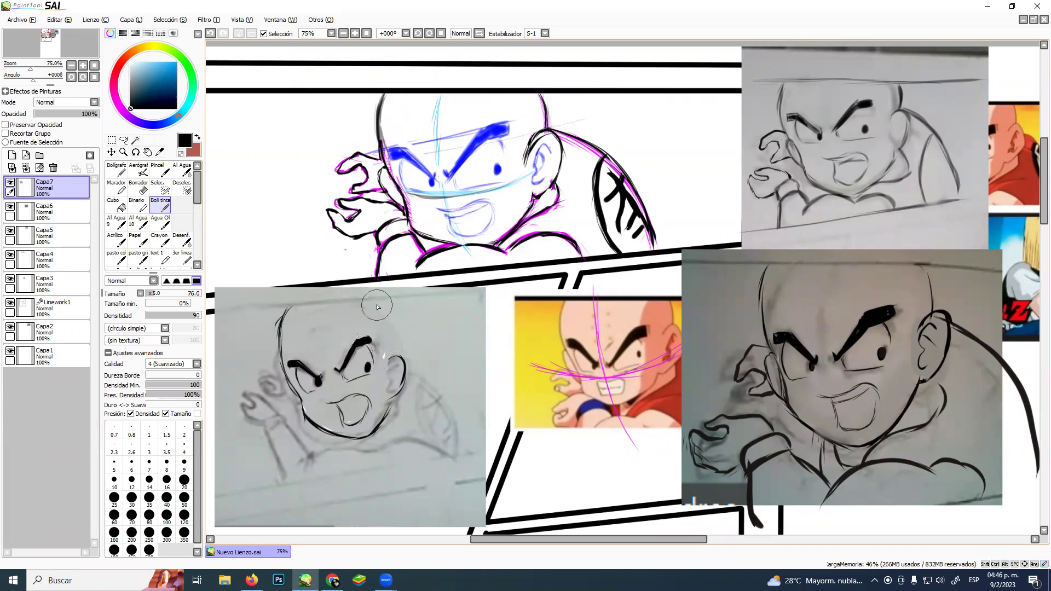
mouse_move(380, 301)
mouse_down()
mouse_move(398, 351)
mouse_move(394, 319)
mouse_move(398, 356)
mouse_up()
alt+click(417, 367)
mouse_move(398, 377)
mouse_down()
mouse_move(395, 354)
mouse_move(394, 387)
mouse_move(362, 362)
mouse_move(407, 339)
mouse_move(403, 392)
mouse_up()
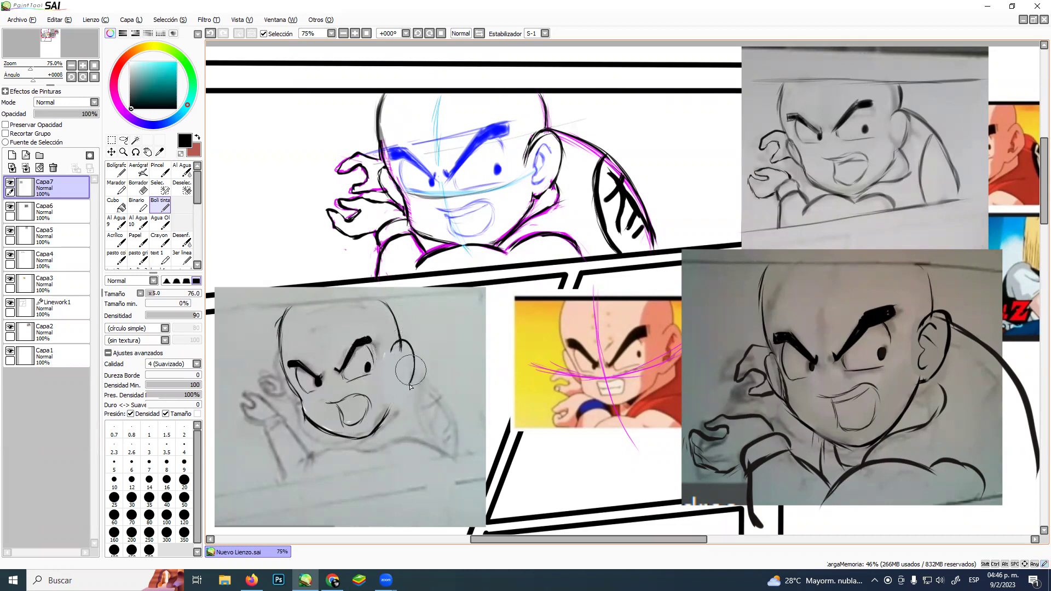
alt+click(400, 349)
mouse_move(401, 347)
mouse_down()
mouse_move(415, 378)
mouse_move(377, 386)
mouse_move(367, 370)
mouse_move(396, 413)
mouse_move(387, 420)
mouse_move(399, 403)
mouse_move(380, 426)
mouse_up()
Ink the third sketch's neck, shoulders, forearms and both clawed hands in black over the pencil lines
mouse_move(397, 390)
mouse_down()
mouse_move(381, 431)
mouse_move(401, 403)
mouse_up()
mouse_move(301, 421)
mouse_down()
mouse_move(279, 436)
mouse_move(277, 426)
mouse_move(294, 415)
mouse_move(306, 430)
mouse_move(282, 435)
mouse_move(290, 479)
mouse_up()
mouse_move(302, 418)
mouse_down()
mouse_move(319, 451)
mouse_move(346, 442)
mouse_move(426, 456)
mouse_up()
mouse_move(353, 440)
mouse_down()
mouse_move(403, 428)
mouse_move(390, 433)
mouse_move(417, 405)
mouse_move(406, 393)
mouse_move(431, 362)
mouse_move(451, 386)
mouse_move(465, 440)
mouse_up()
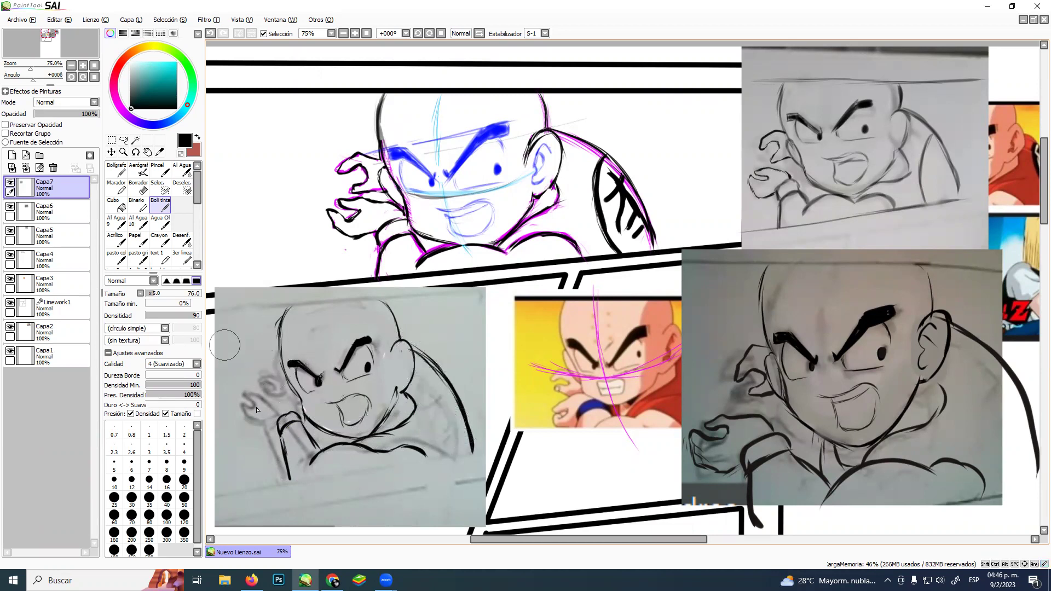
alt+click(257, 423)
mouse_move(256, 422)
mouse_down()
mouse_move(254, 396)
mouse_move(275, 478)
mouse_move(268, 386)
mouse_move(253, 350)
mouse_move(282, 395)
mouse_move(296, 457)
mouse_move(290, 424)
mouse_move(304, 449)
mouse_move(285, 421)
mouse_move(290, 406)
mouse_move(251, 401)
mouse_move(268, 406)
mouse_move(248, 412)
mouse_move(249, 430)
mouse_move(272, 436)
mouse_move(295, 419)
mouse_move(279, 363)
mouse_move(255, 369)
mouse_move(273, 377)
mouse_move(282, 364)
mouse_move(270, 392)
mouse_move(285, 384)
mouse_up()
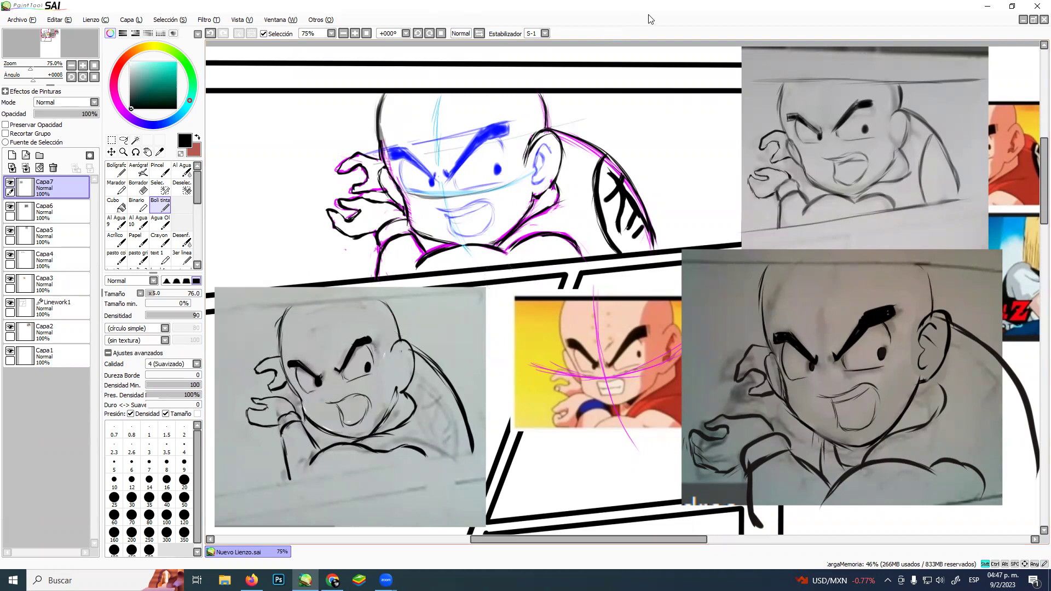
Take a screen snip of the canvas area with the comic panel and corrected sketches, and switch to the other open window
key(super+shift+s)
drag(207, 53, 1017, 507)
key(alt+Tab)
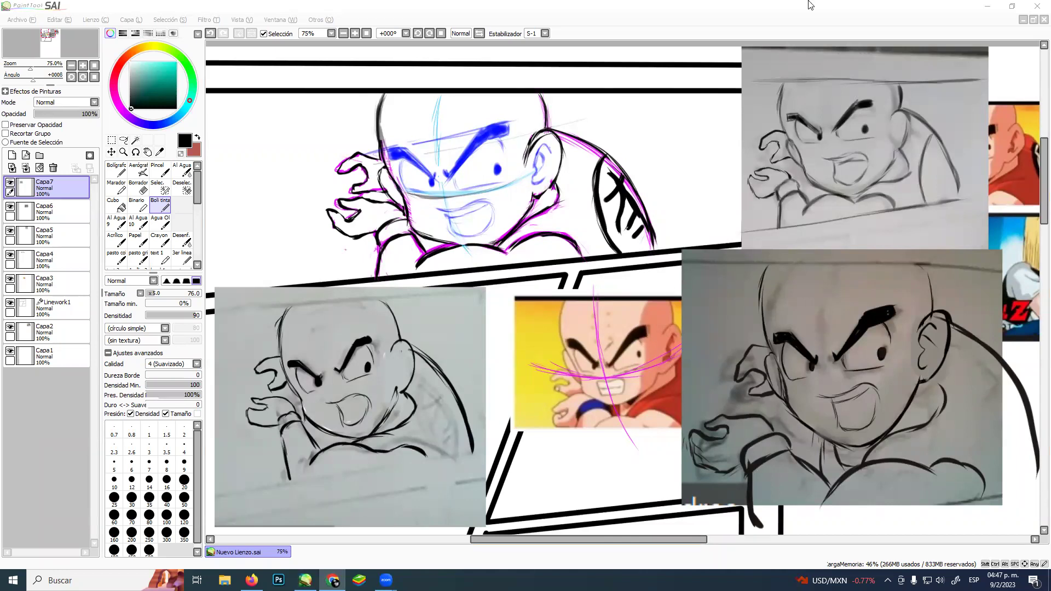
Delete the three layers Capa7, Capa6 and Capa5 that hold the pasted and corrected pencil sketches
click(54, 167)
click(54, 167)
click(53, 167)
Try out a solid blue energy ball with tapered blue lines radiating all around it in the empty middle-left comic panel
drag(504, 254, 620, 236)
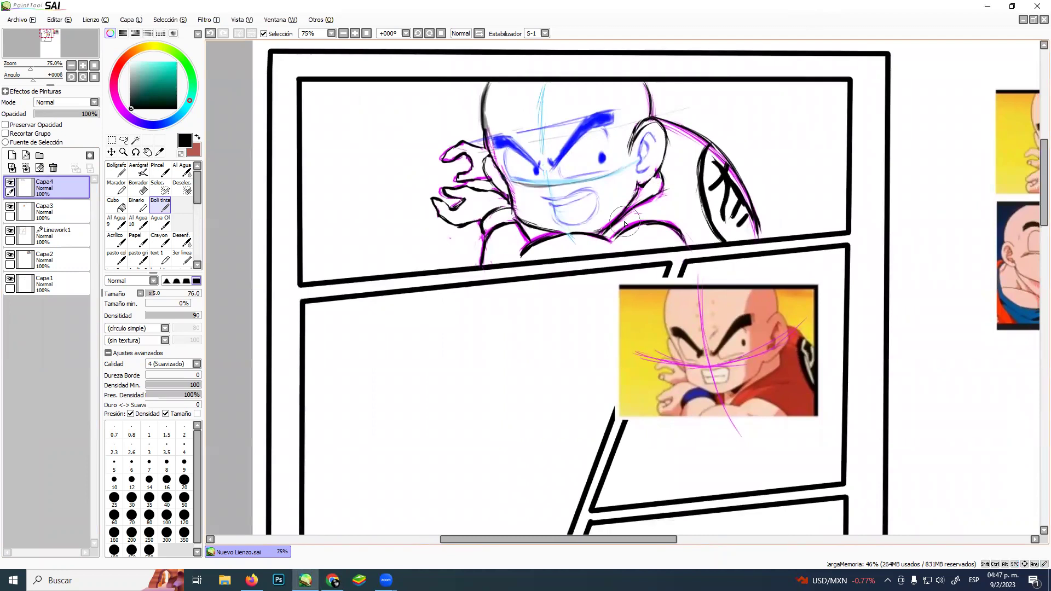
mouse_move(448, 360)
mouse_down()
mouse_move(387, 317)
mouse_move(407, 385)
mouse_move(459, 419)
mouse_move(429, 438)
mouse_move(415, 393)
mouse_move(445, 394)
mouse_up()
click(151, 126)
mouse_move(297, 295)
mouse_down()
mouse_move(380, 356)
mouse_move(274, 368)
mouse_up()
drag(358, 423, 251, 434)
mouse_move(358, 458)
mouse_down()
mouse_move(263, 485)
mouse_move(302, 481)
mouse_move(272, 490)
mouse_up()
mouse_move(402, 468)
mouse_down()
mouse_move(373, 533)
mouse_move(399, 533)
mouse_up()
mouse_move(473, 477)
mouse_down()
mouse_move(523, 533)
mouse_move(563, 533)
mouse_up()
drag(498, 468, 602, 500)
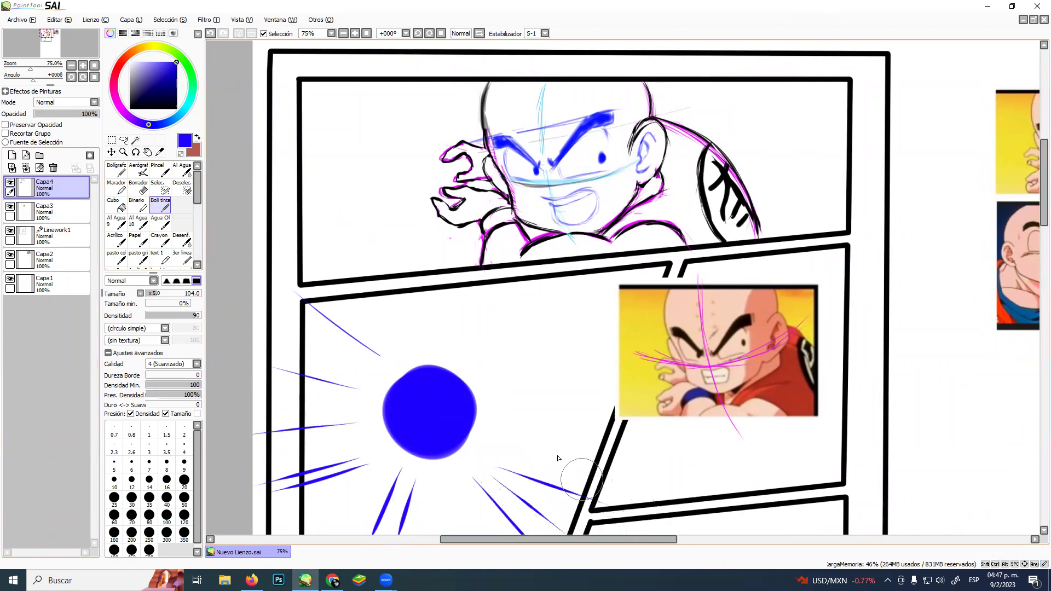
drag(490, 423, 648, 429)
drag(497, 390, 654, 367)
drag(506, 370, 624, 308)
drag(502, 366, 599, 302)
drag(487, 342, 525, 282)
drag(452, 329, 452, 279)
drag(433, 343, 403, 245)
drag(404, 335, 356, 251)
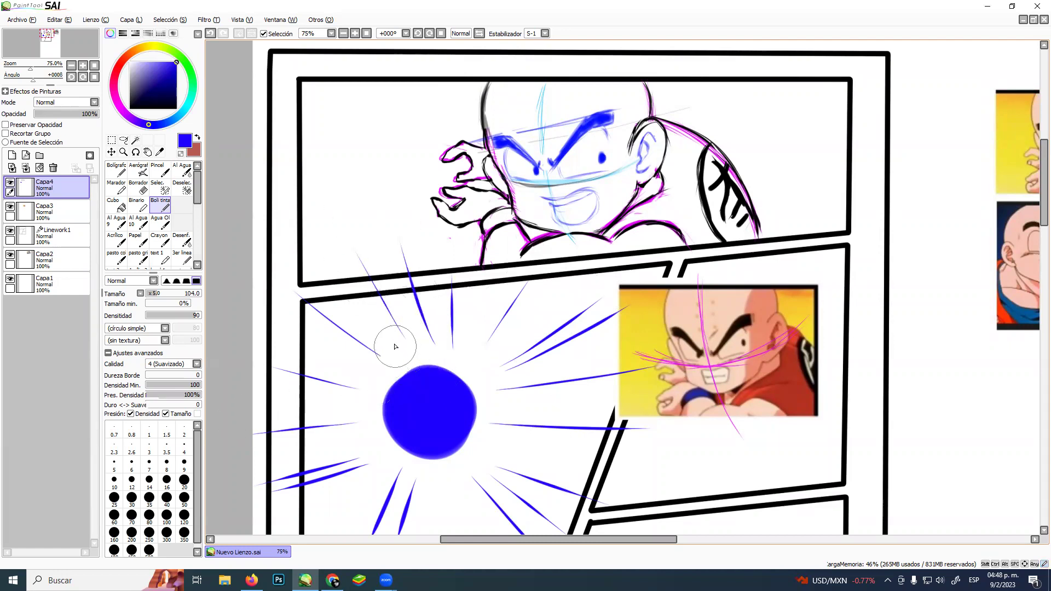
Undo the blue energy ball and all its radiating lines in the middle-left panel
key(ctrl+z)
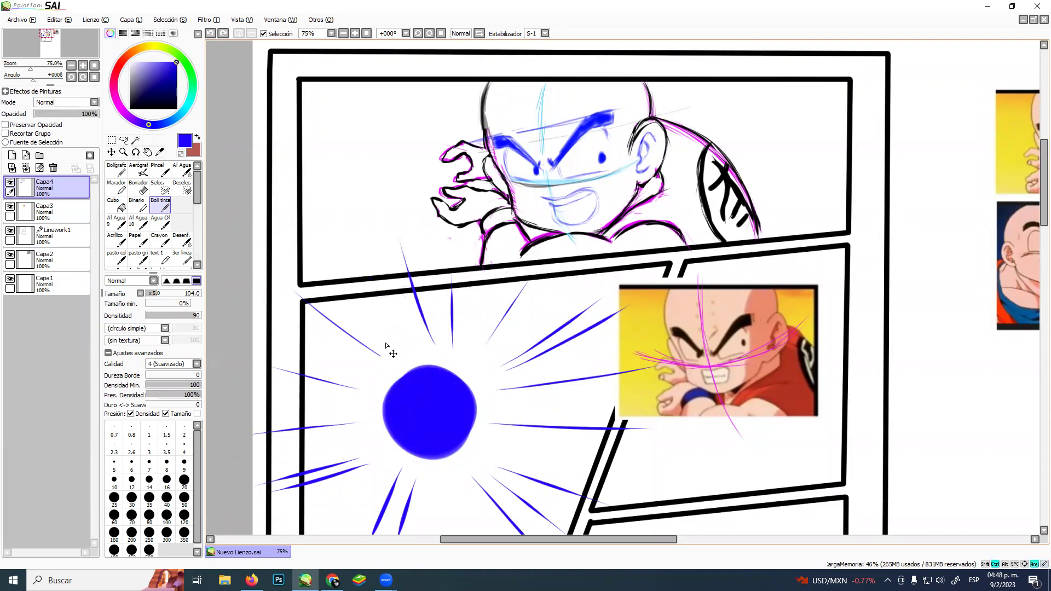
key(ctrl+z)
key(ctrl+z)
key(ctrl+z)
key(ctrl+z)
key(ctrl+z)
key(ctrl+z)
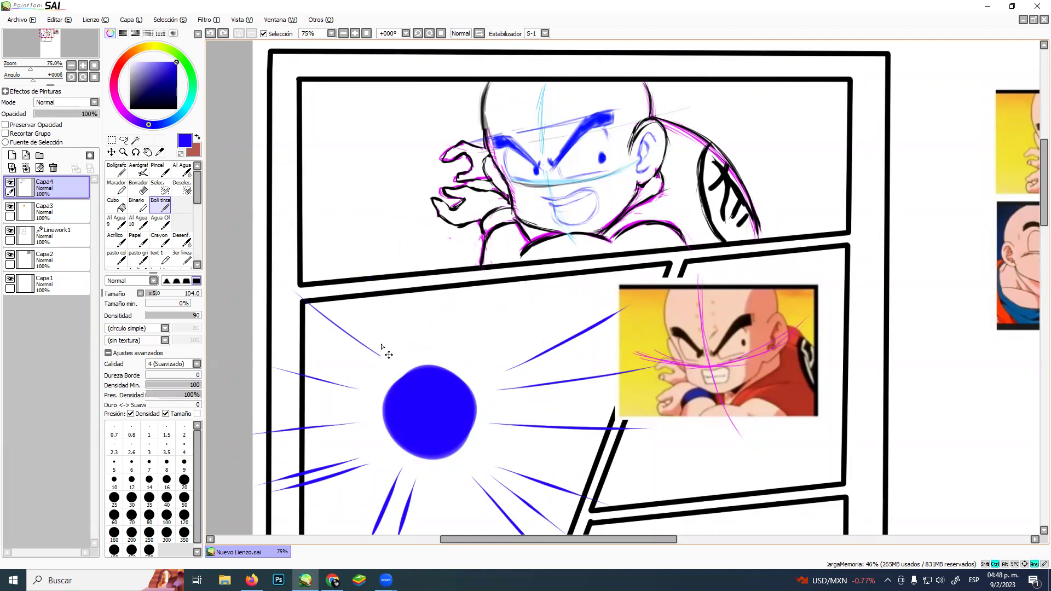
key(ctrl+z)
key(ctrl+z)
key(ctrl+z)
key(ctrl+z)
key(ctrl+z)
key(ctrl+z)
key(ctrl+z)
key(ctrl+z)
key(ctrl+z)
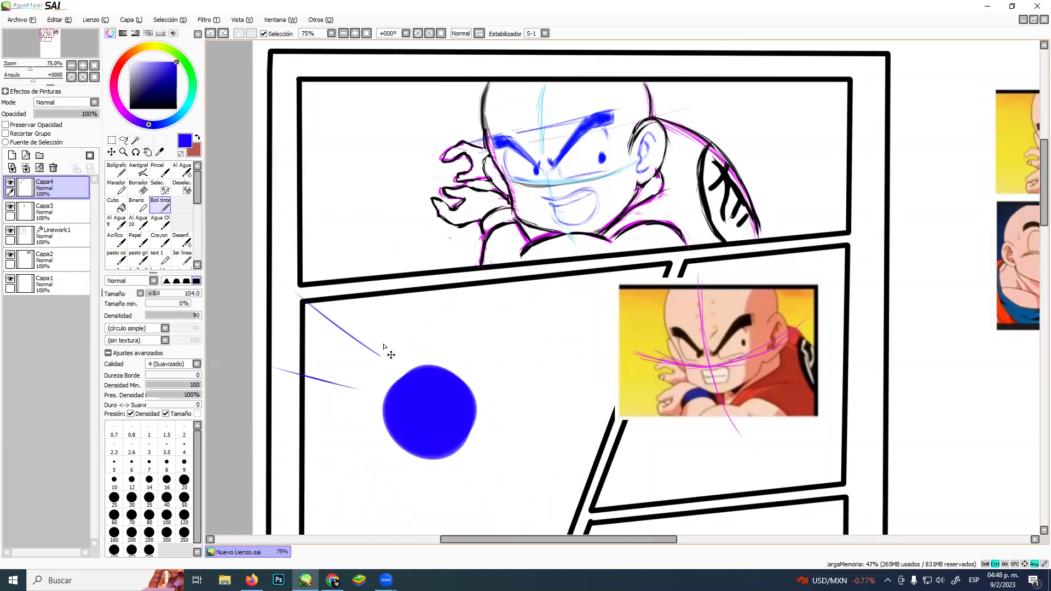
key(ctrl+z)
key(ctrl+z)
key(ctrl+z)
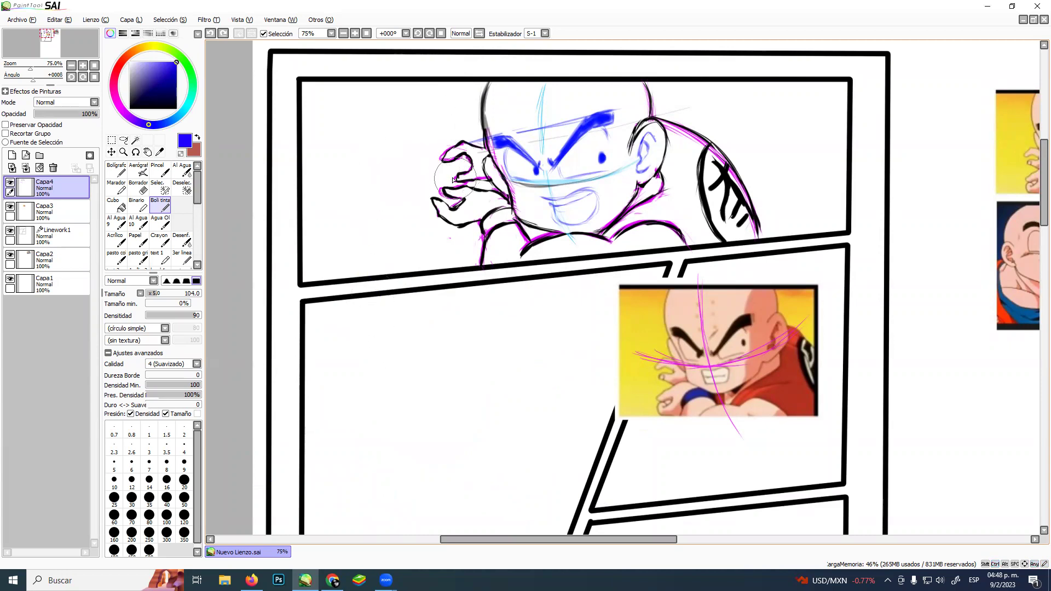
Try a solid blue energy ball between Krillin's hands in the upper panel and undo it
mouse_move(459, 174)
mouse_down()
mouse_move(460, 186)
mouse_move(455, 173)
mouse_up()
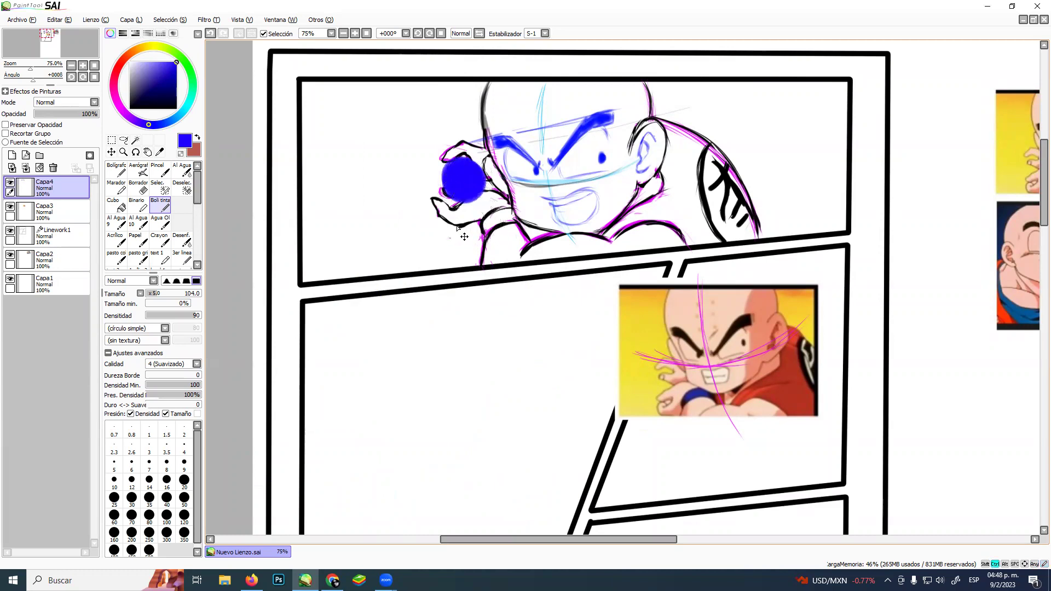
key(ctrl+z)
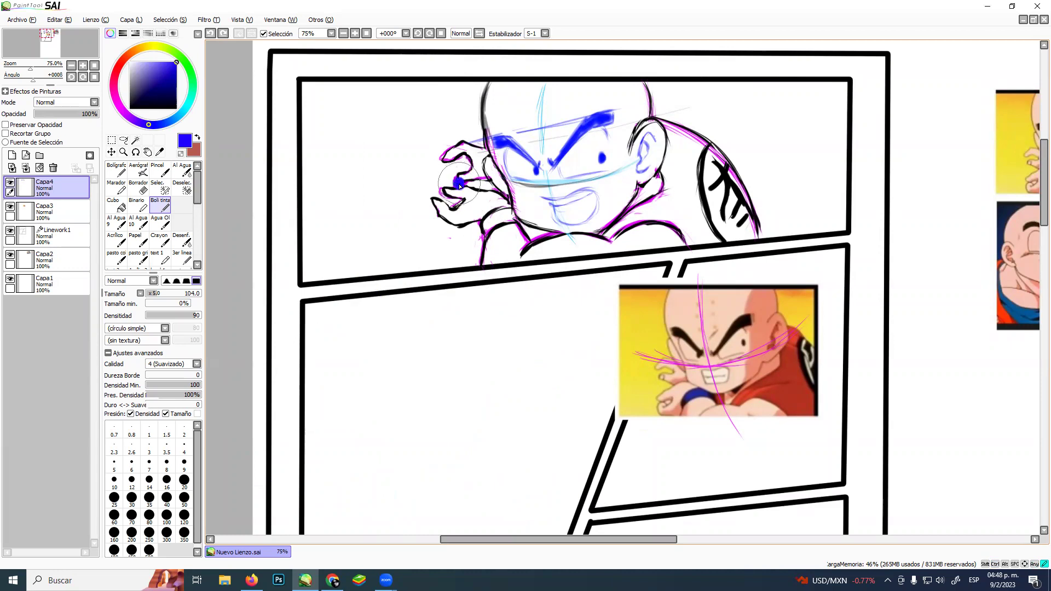
key(ctrl+z)
Erase the overlapping finger lines between the hands and draw a red energy ball outline with a centre dot there
key(e)
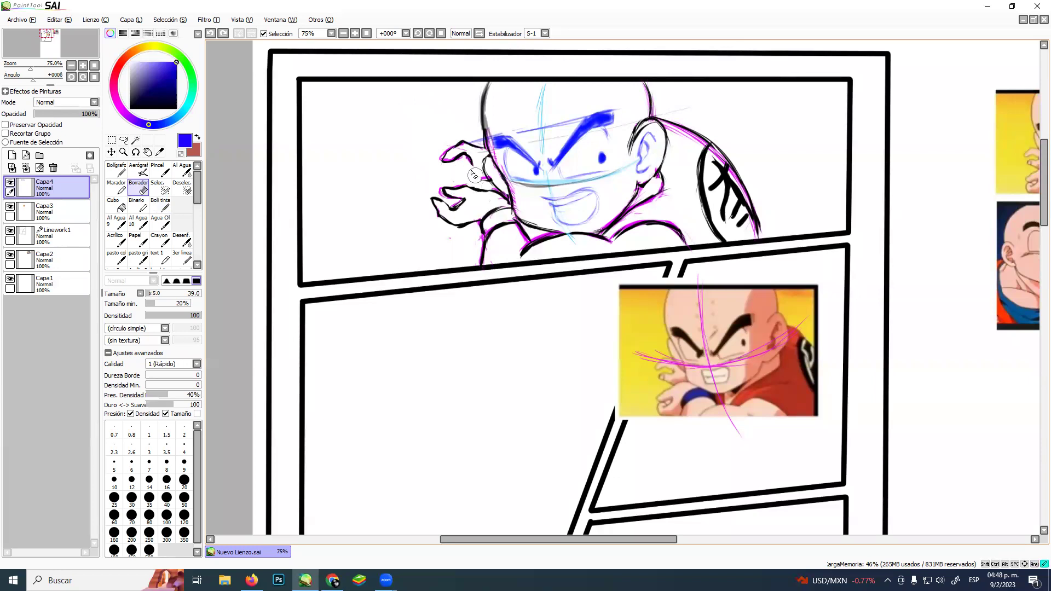
drag(471, 164, 480, 197)
click(160, 205)
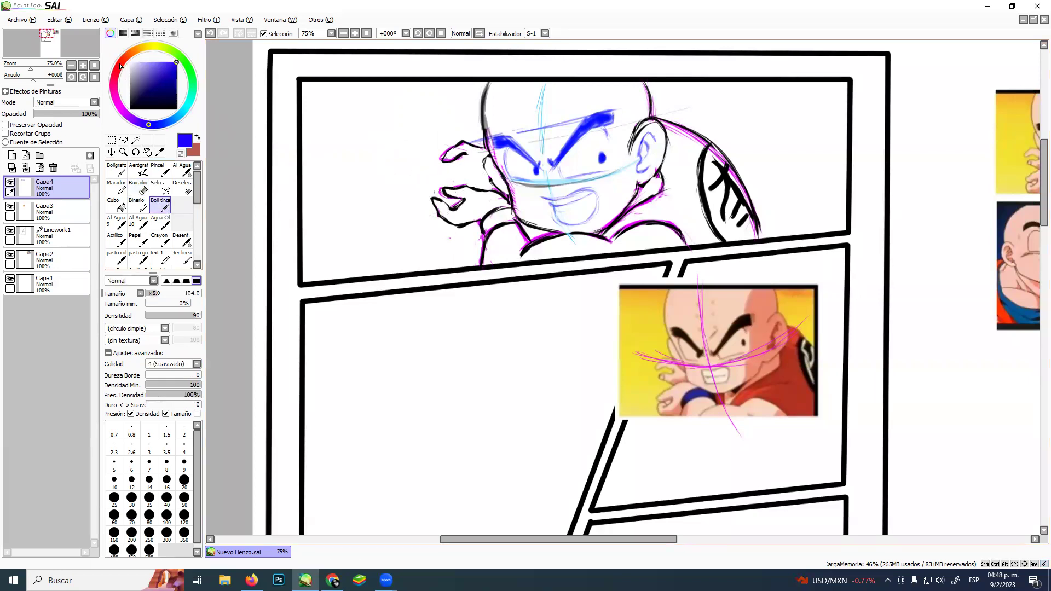
click(120, 66)
mouse_move(430, 198)
mouse_down()
mouse_move(449, 170)
mouse_move(432, 199)
mouse_up()
mouse_move(439, 176)
mouse_down()
mouse_move(459, 166)
mouse_move(450, 164)
mouse_move(477, 160)
mouse_move(459, 164)
mouse_move(484, 171)
mouse_up()
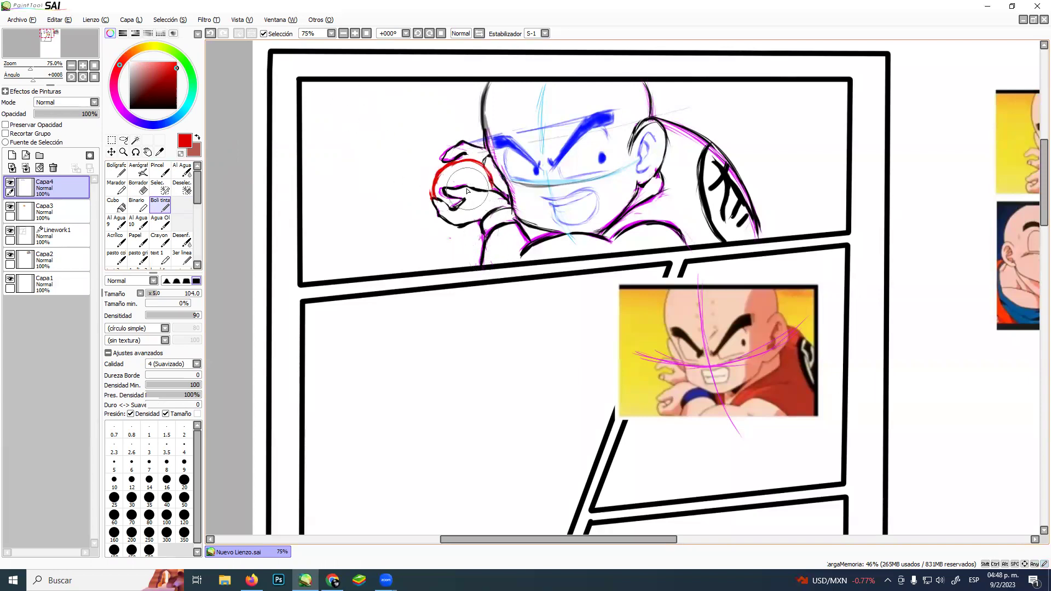
click(465, 186)
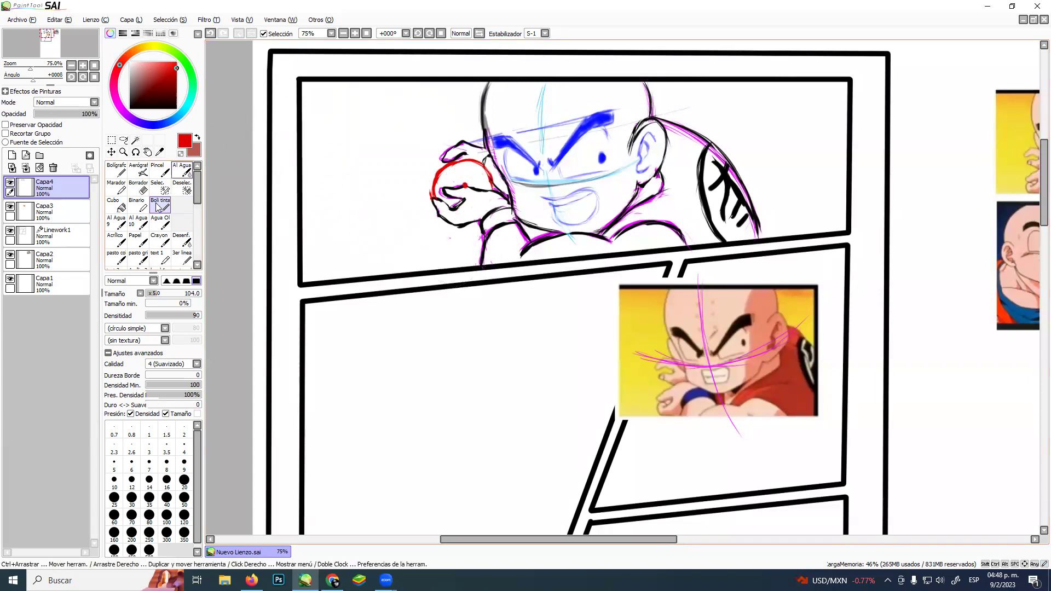
Add a linework layer and draw straight red lines of size 2 from the ball's centre dot out to the upper panel's borders
click(25, 167)
click(138, 206)
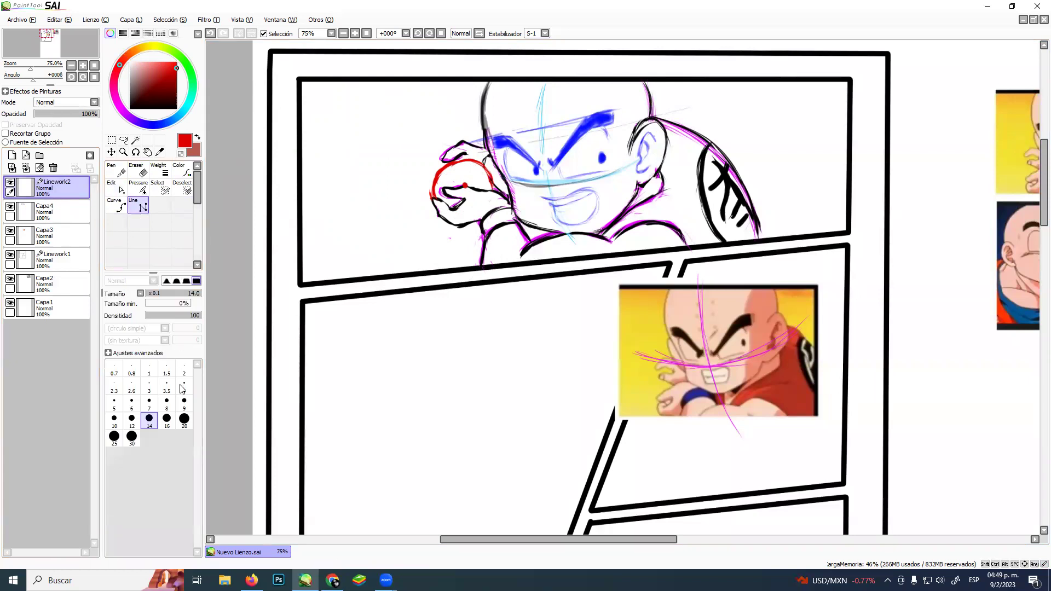
click(184, 368)
drag(158, 70, 202, 59)
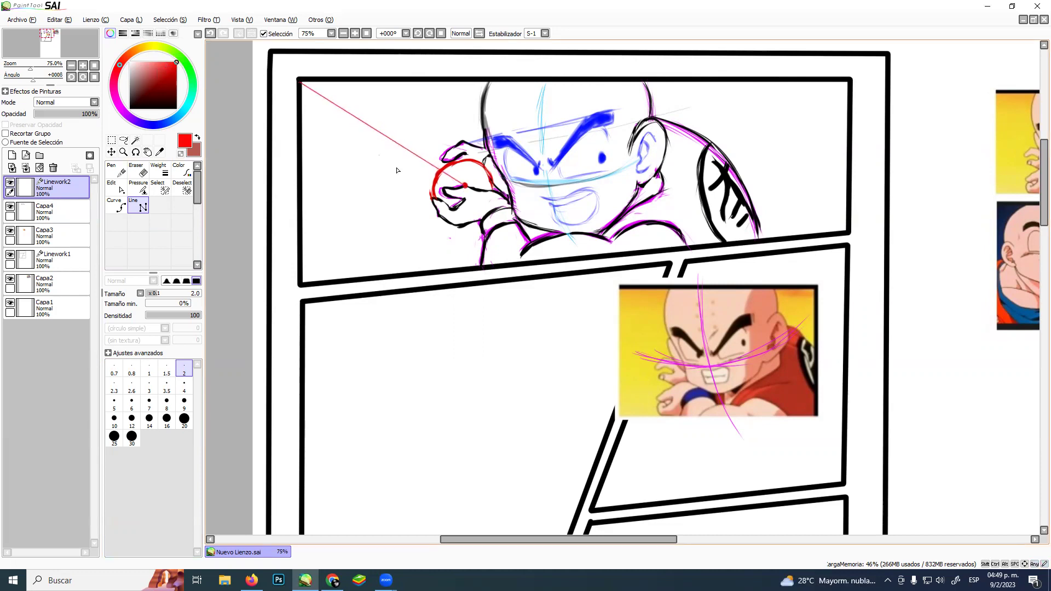
click(464, 186)
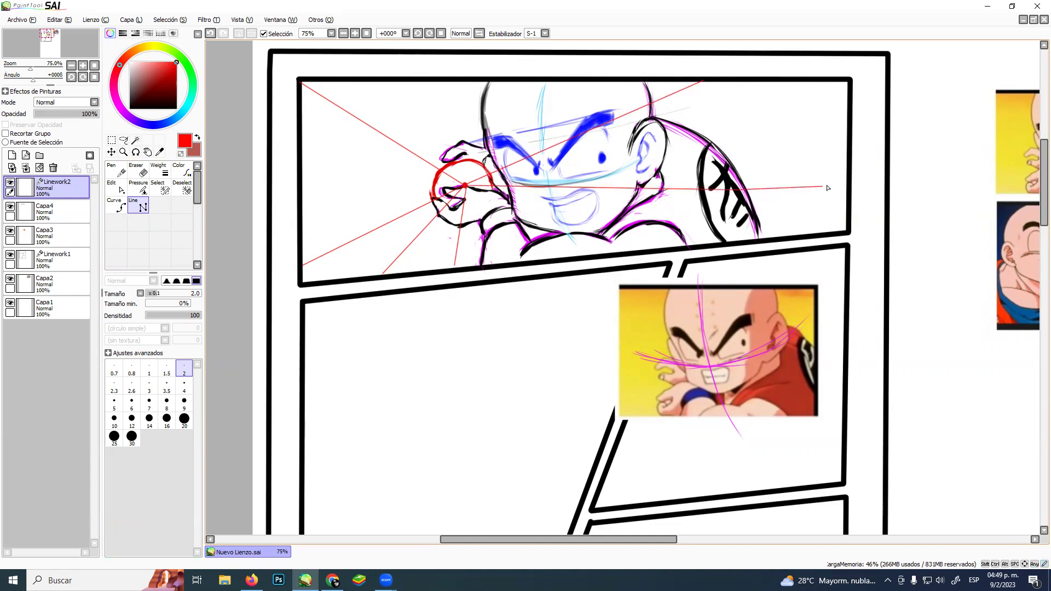
double_click(845, 191)
click(785, 236)
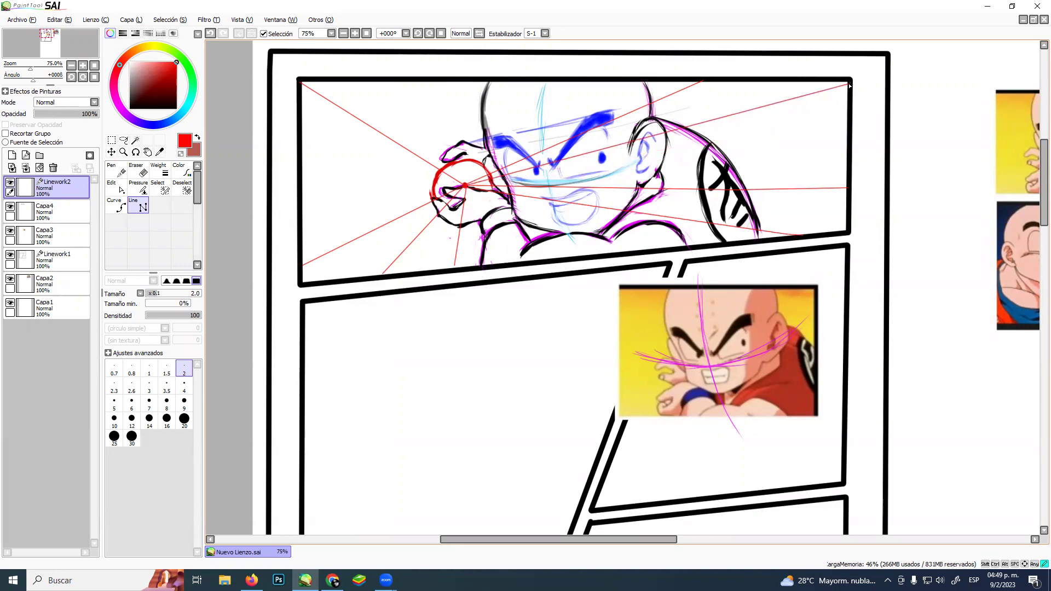
click(465, 185)
double_click(437, 82)
click(465, 185)
double_click(356, 81)
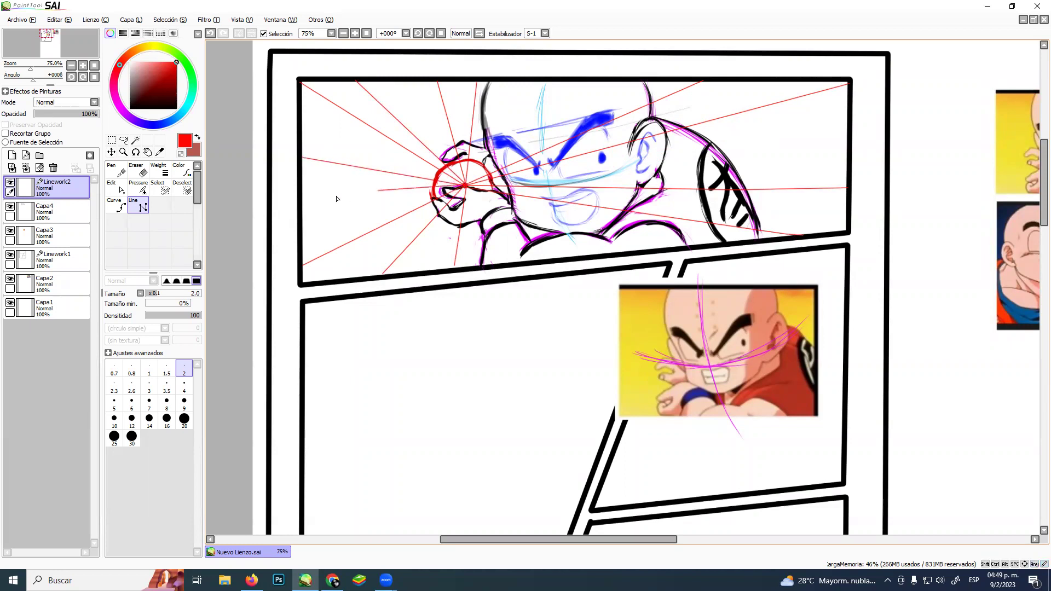
click(465, 185)
double_click(303, 216)
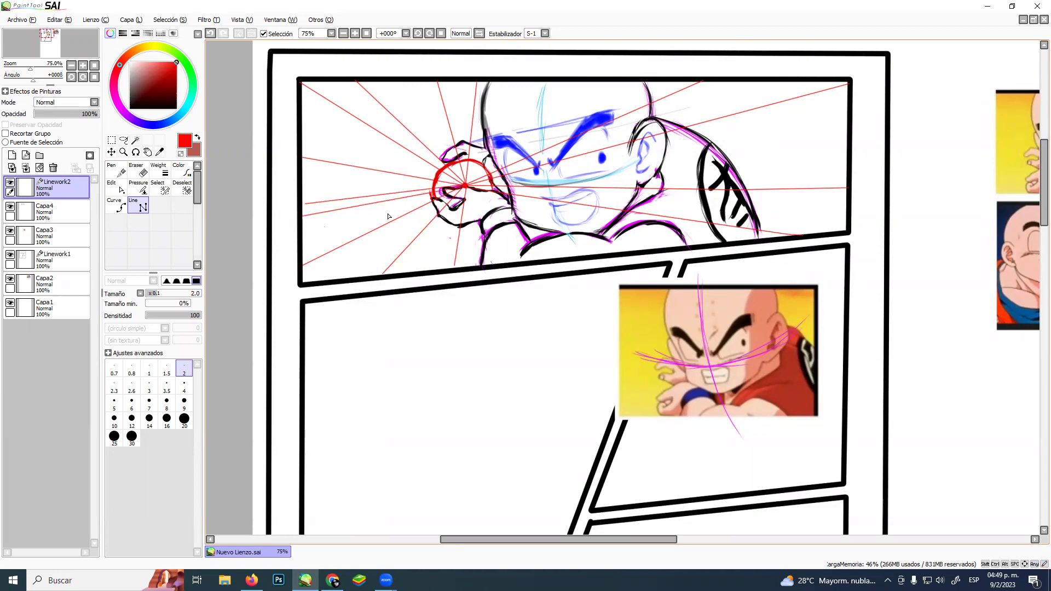
click(461, 187)
Erase the red rays where they cross Krillin's figure and around the energy ball, leaving only their outer ends
click(138, 171)
key(bracketleft)
mouse_move(473, 177)
mouse_down()
mouse_move(450, 188)
mouse_move(461, 175)
mouse_move(470, 199)
mouse_move(425, 173)
mouse_move(433, 157)
mouse_move(546, 161)
mouse_move(550, 209)
mouse_move(575, 196)
mouse_move(579, 161)
mouse_move(618, 208)
mouse_move(607, 211)
mouse_move(644, 152)
mouse_move(620, 109)
mouse_move(641, 118)
mouse_move(634, 104)
mouse_move(673, 182)
mouse_move(640, 212)
mouse_move(667, 182)
mouse_move(674, 189)
mouse_move(637, 191)
mouse_move(651, 214)
mouse_move(693, 200)
mouse_move(707, 211)
mouse_move(730, 198)
mouse_up()
mouse_move(477, 216)
mouse_down()
mouse_move(452, 212)
mouse_move(461, 223)
mouse_move(430, 209)
mouse_move(458, 229)
mouse_move(430, 226)
mouse_move(421, 183)
mouse_move(415, 213)
mouse_move(426, 162)
mouse_move(409, 187)
mouse_move(414, 172)
mouse_move(446, 139)
mouse_move(516, 164)
mouse_move(456, 140)
mouse_move(413, 193)
mouse_move(467, 245)
mouse_up()
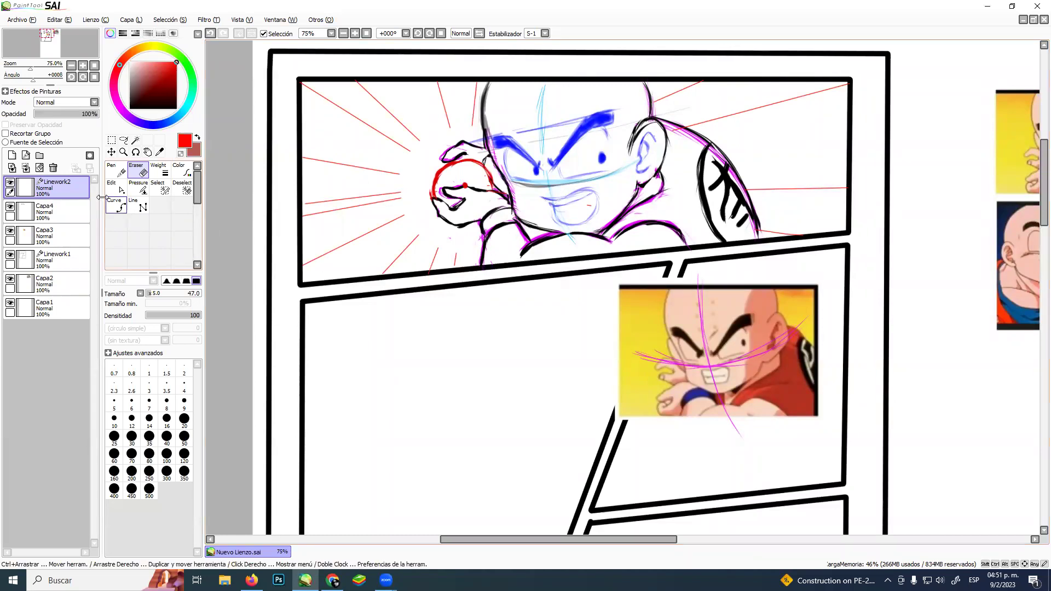
On the sketch layer Capa4, erase the light blue construction guides across the face and the stray lines around the brows
click(60, 212)
click(143, 192)
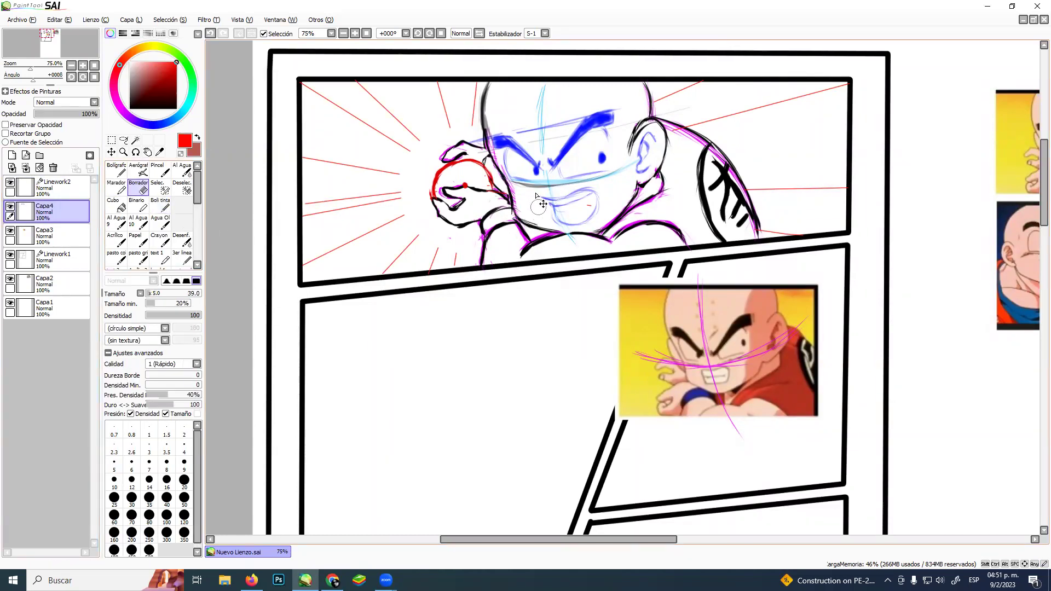
drag(516, 185, 554, 189)
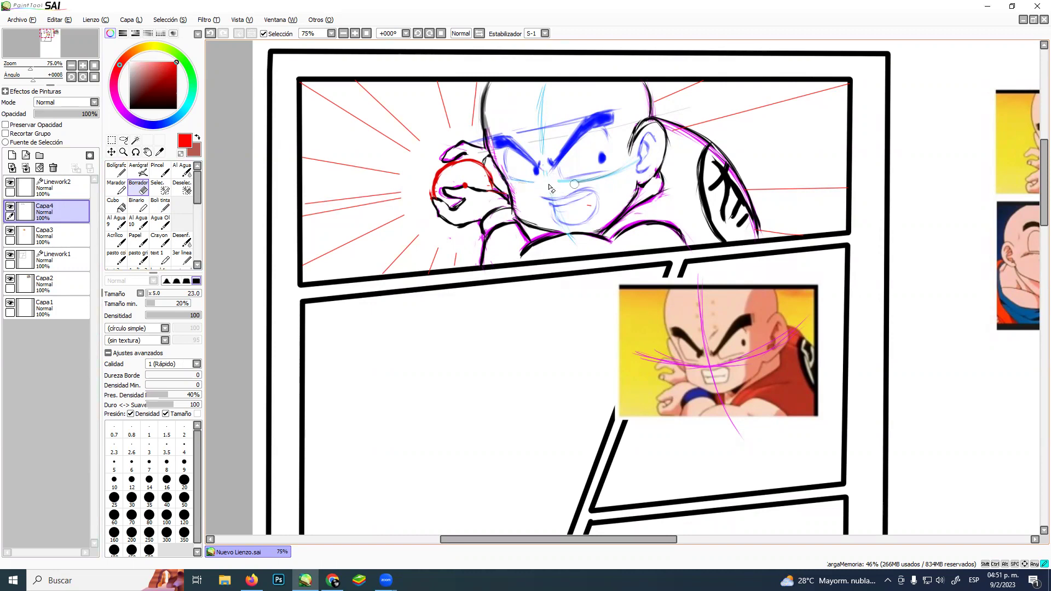
mouse_move(553, 182)
mouse_down()
mouse_move(599, 178)
mouse_move(596, 186)
mouse_move(630, 167)
mouse_move(617, 195)
mouse_up()
mouse_move(528, 140)
mouse_down()
mouse_move(548, 121)
mouse_move(534, 142)
mouse_move(544, 108)
mouse_move(542, 119)
mouse_move(579, 106)
mouse_move(563, 128)
mouse_move(622, 107)
mouse_move(627, 125)
mouse_move(617, 135)
mouse_move(623, 106)
mouse_move(623, 144)
mouse_up()
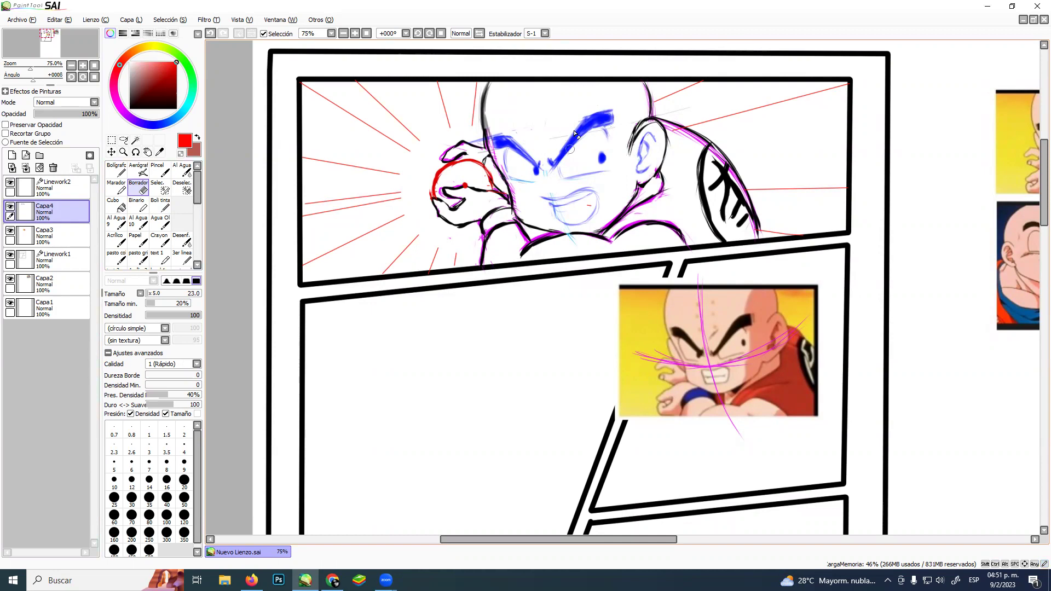
Erase the stray sketch lines around the neck, the hand, the temple and the ear
drag(673, 191, 627, 229)
drag(432, 188, 429, 198)
mouse_move(484, 139)
mouse_down()
mouse_move(500, 155)
mouse_move(493, 108)
mouse_up()
drag(650, 127, 638, 142)
drag(649, 127, 668, 159)
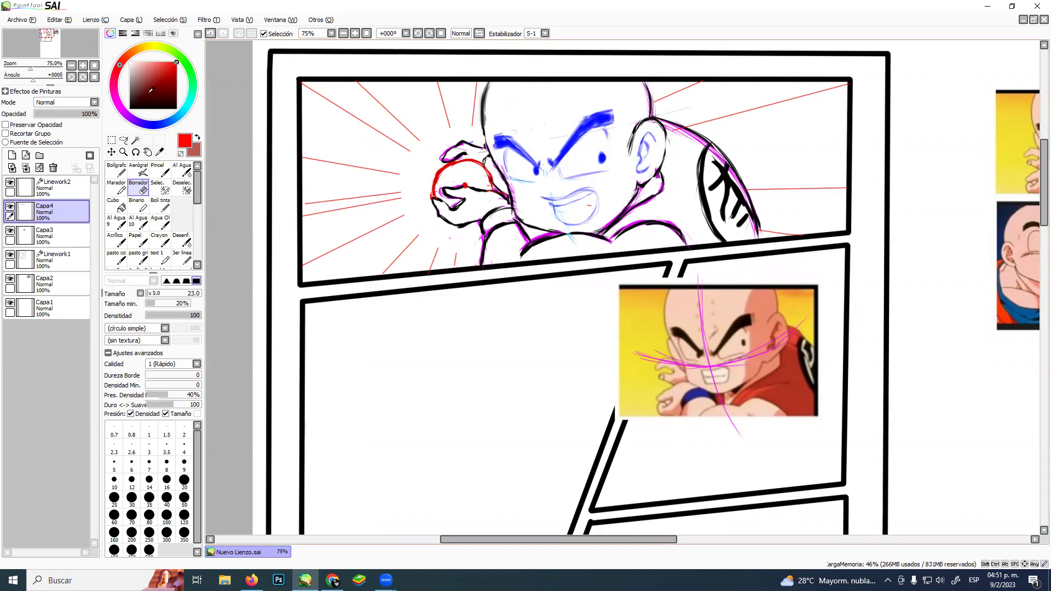
Lower the opacity of the sketch layer Capa4 to 24% and add a new layer above it
drag(96, 116, 51, 119)
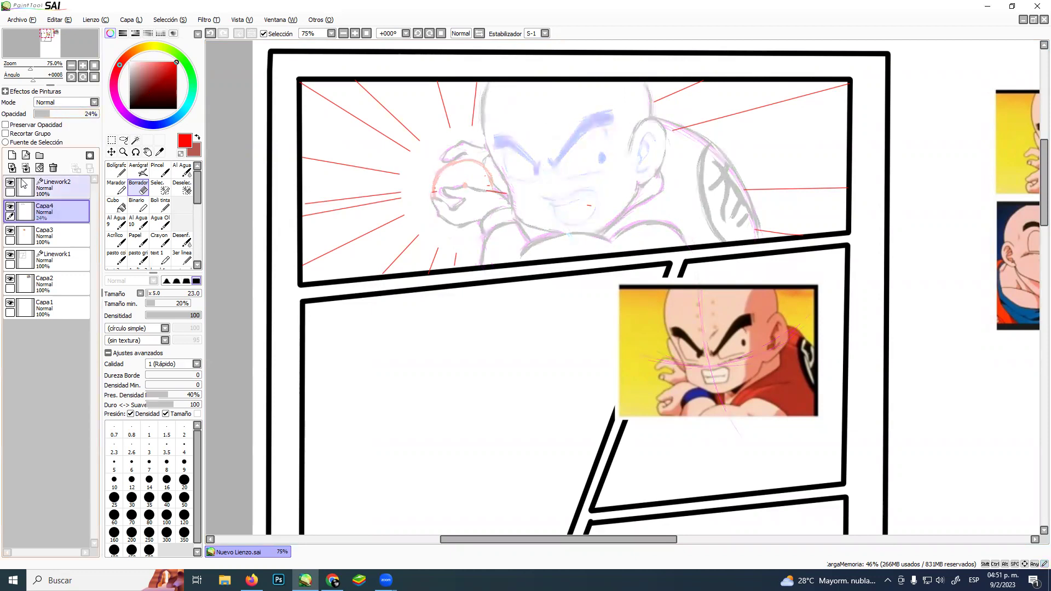
click(11, 155)
Ink the left contour of the face down to the chin and the arm curve beneath it in black with the size 11 ink pen
click(123, 152)
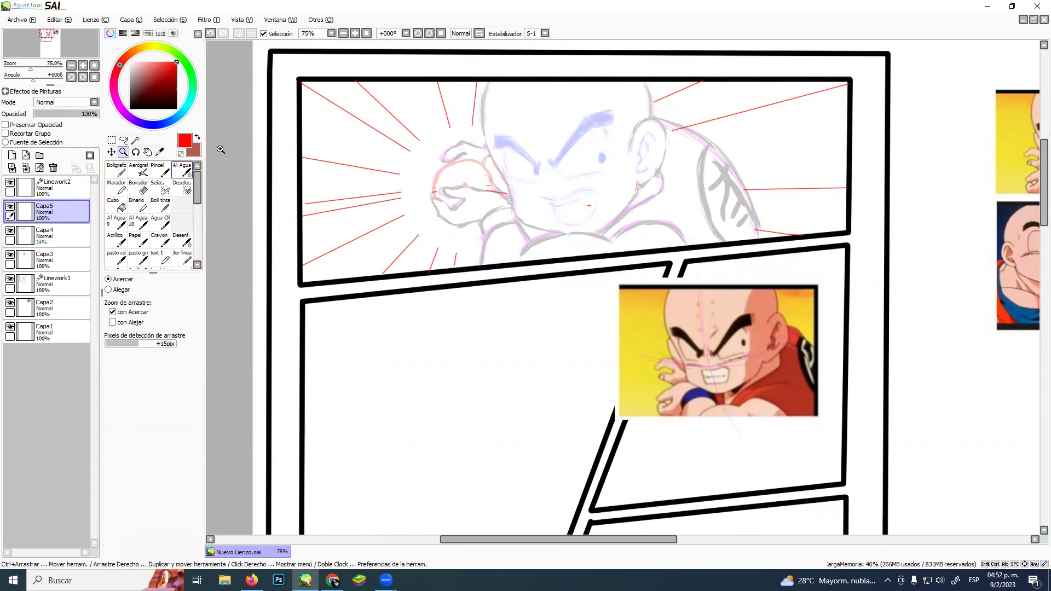
click(557, 180)
click(556, 190)
drag(580, 175, 570, 255)
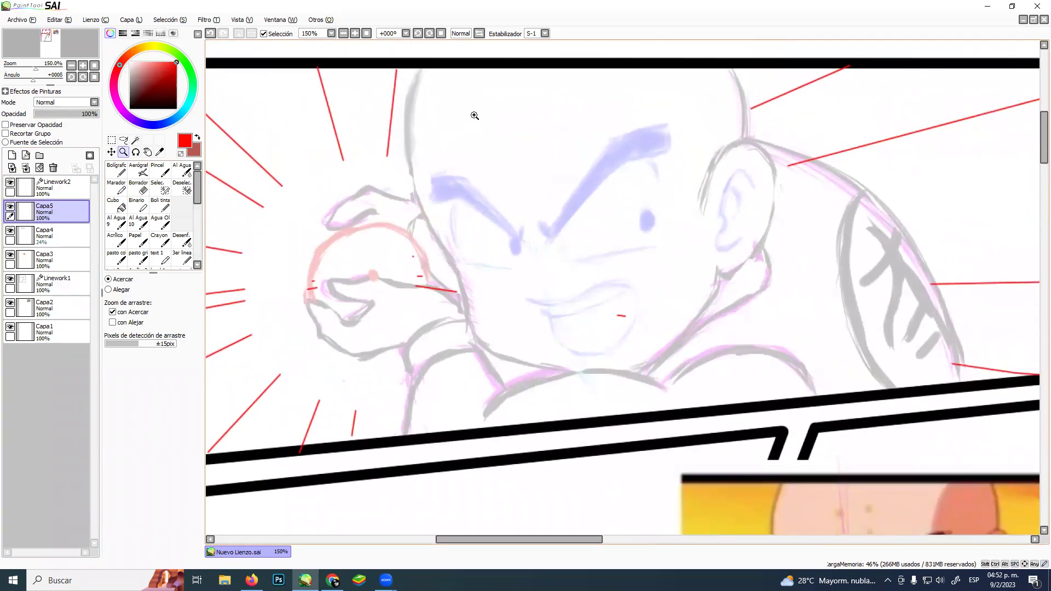
click(161, 205)
drag(102, 140, 100, 142)
mouse_move(424, 81)
mouse_down()
mouse_move(420, 73)
mouse_move(406, 118)
mouse_move(412, 188)
mouse_move(448, 252)
mouse_move(477, 340)
mouse_move(606, 390)
mouse_up()
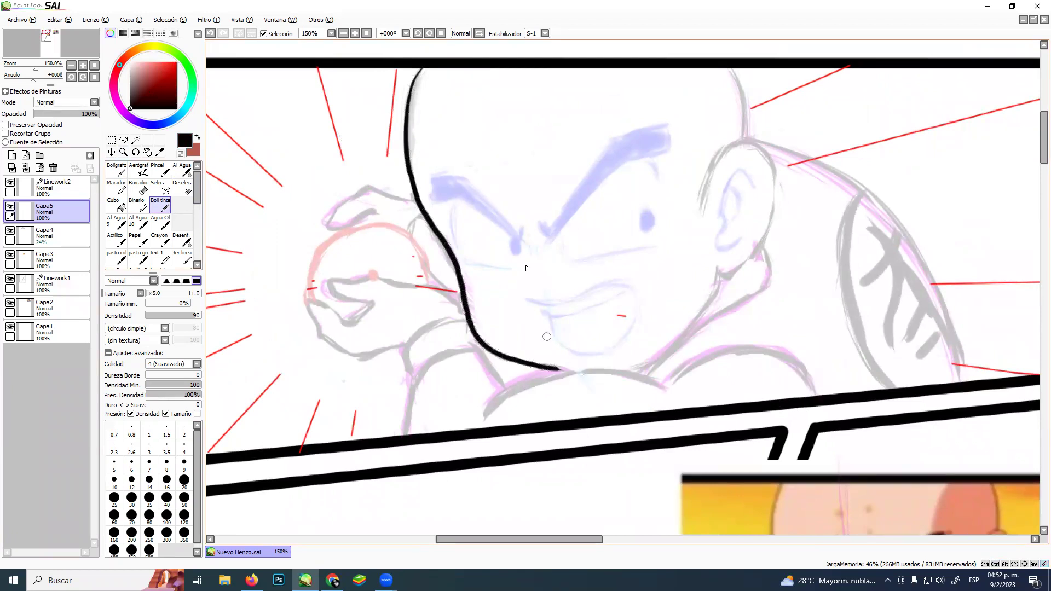
mouse_move(518, 390)
mouse_down()
mouse_move(587, 368)
mouse_move(669, 385)
mouse_up()
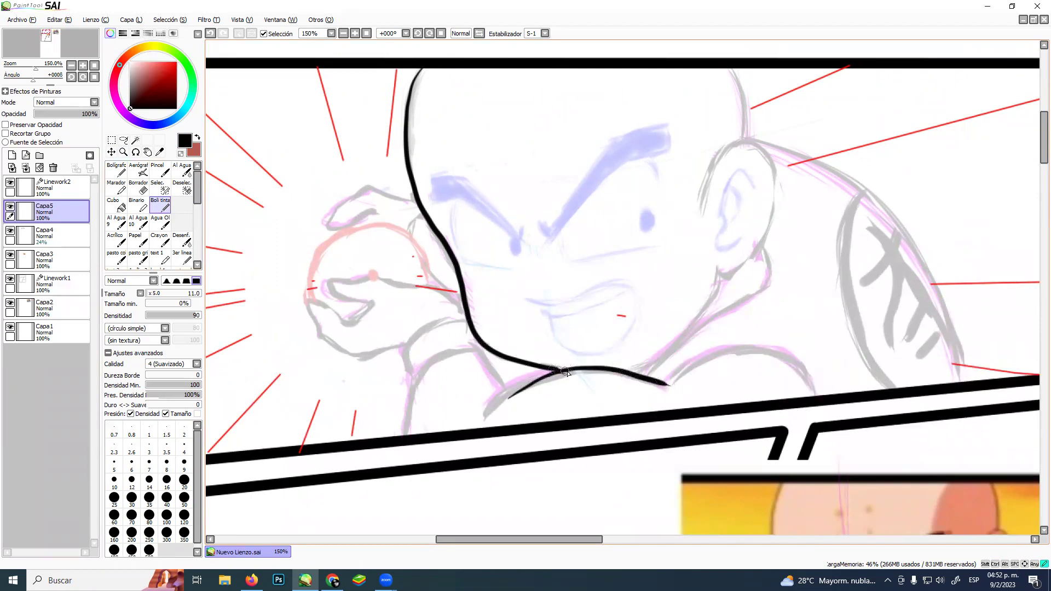
Redraw the inked chin contour and ink the jaw line from the chin up to the ear in black
key(ctrl+z)
drag(566, 371, 559, 370)
mouse_move(646, 368)
mouse_down()
mouse_move(702, 318)
mouse_move(716, 261)
mouse_up()
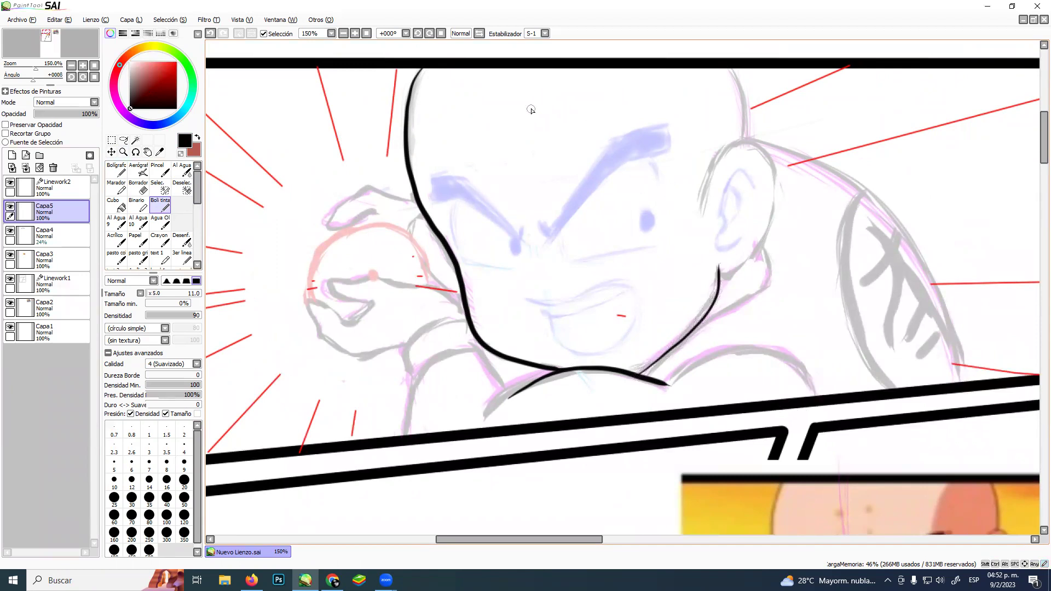
Ink the ear's outer outline and inner folds, plus the head contour from the ear up to the panel border
mouse_move(700, 197)
mouse_down()
mouse_move(725, 141)
mouse_move(764, 153)
mouse_move(765, 210)
mouse_move(742, 254)
mouse_up()
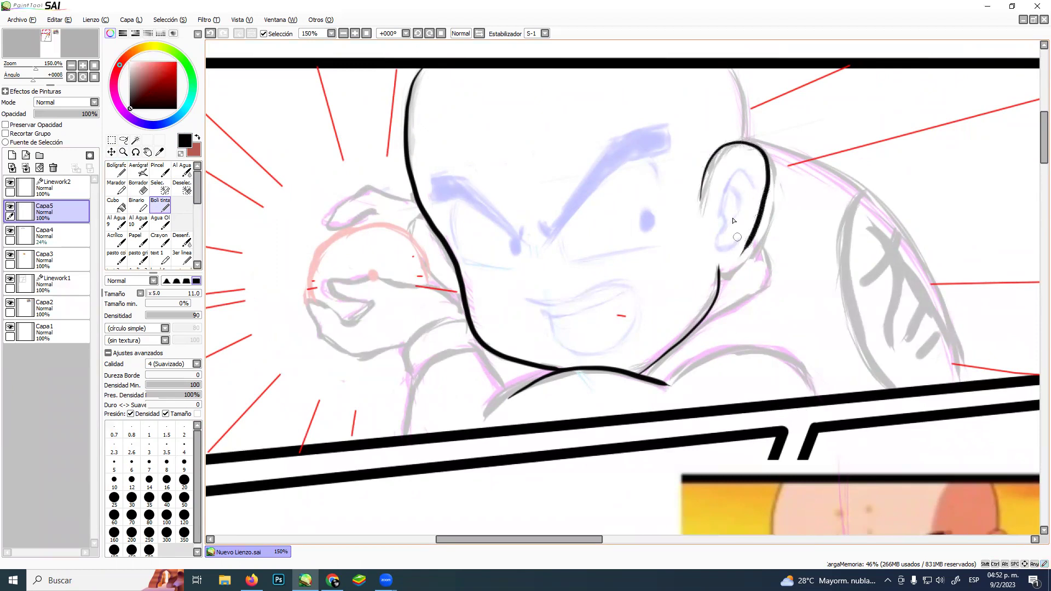
key(ctrl+z)
mouse_move(703, 201)
mouse_down()
mouse_move(765, 150)
mouse_move(780, 177)
mouse_move(766, 246)
mouse_move(718, 267)
mouse_up()
key(ctrl+z)
mouse_move(705, 211)
mouse_down()
mouse_move(721, 151)
mouse_move(741, 140)
mouse_move(769, 156)
mouse_move(764, 228)
mouse_move(719, 269)
mouse_up()
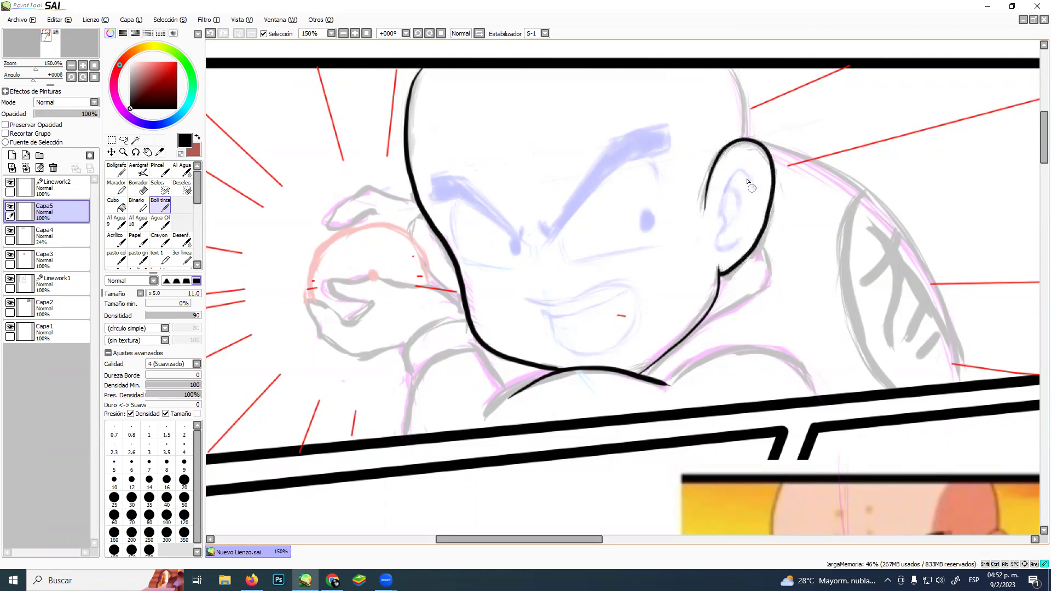
drag(740, 234, 737, 239)
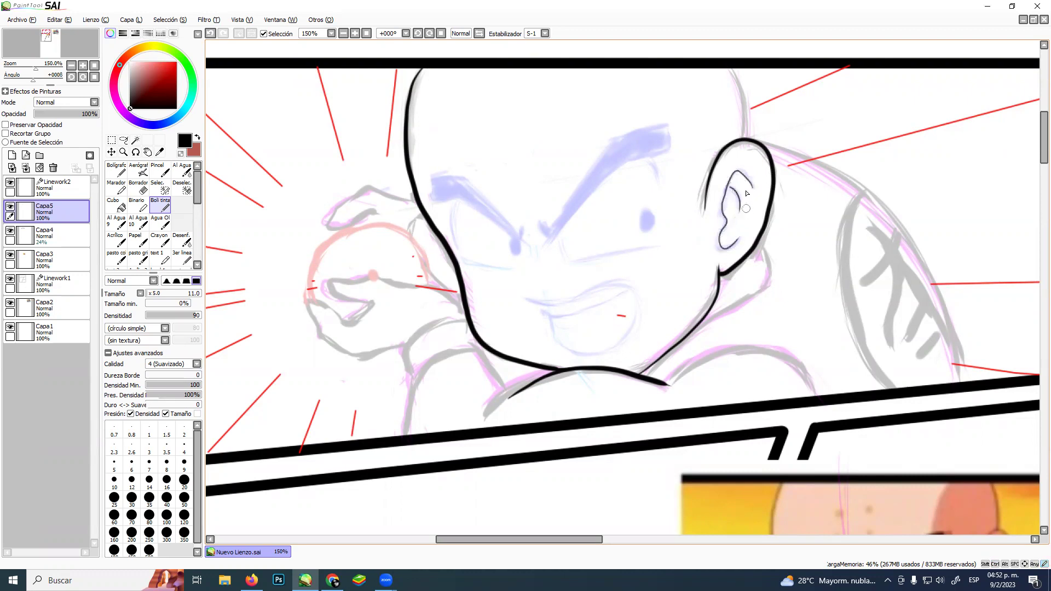
drag(743, 134, 730, 65)
Ink the outlines of both eyebrows and the left pupil, and fill the eyebrows with solid black using the bucket
mouse_move(430, 176)
mouse_down()
mouse_move(464, 178)
mouse_move(523, 234)
mouse_up()
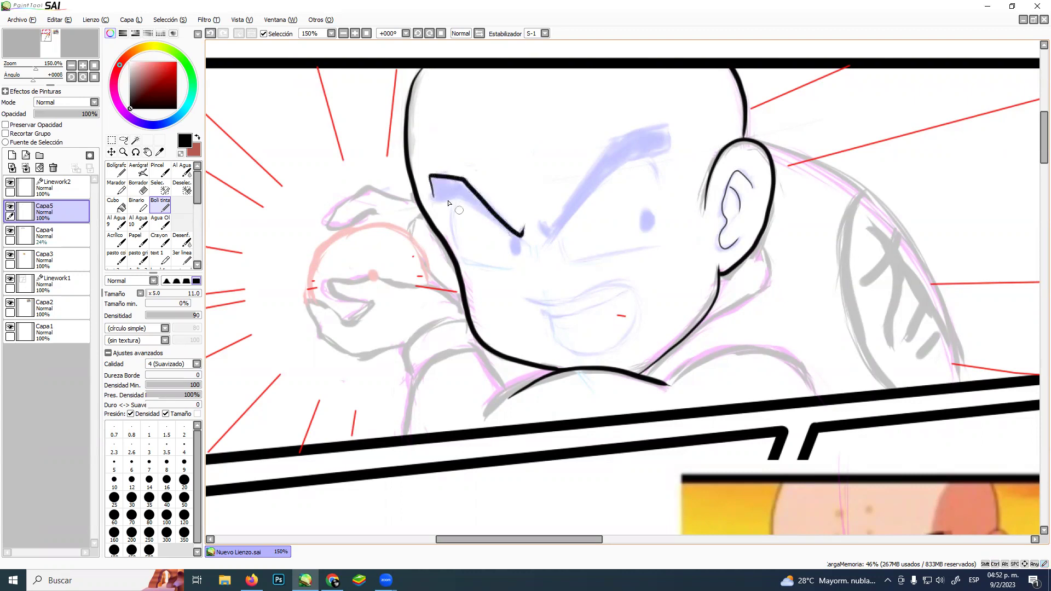
mouse_move(440, 196)
mouse_down()
mouse_move(519, 237)
mouse_move(529, 223)
mouse_move(518, 252)
mouse_move(571, 203)
mouse_move(614, 138)
mouse_move(663, 128)
mouse_up()
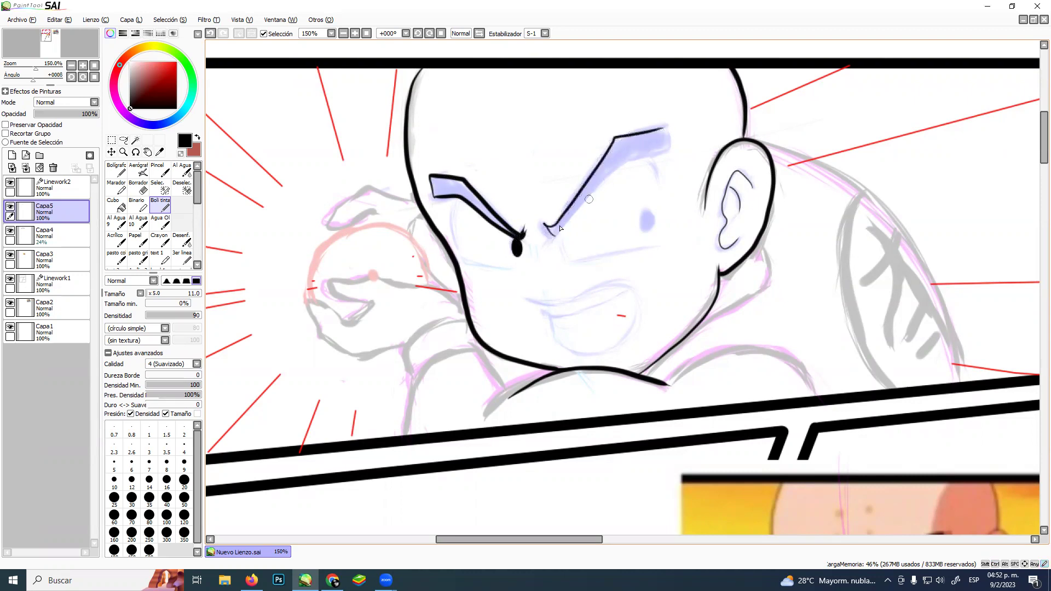
mouse_move(567, 218)
mouse_down()
mouse_move(626, 159)
mouse_move(673, 145)
mouse_move(661, 129)
mouse_up()
click(120, 206)
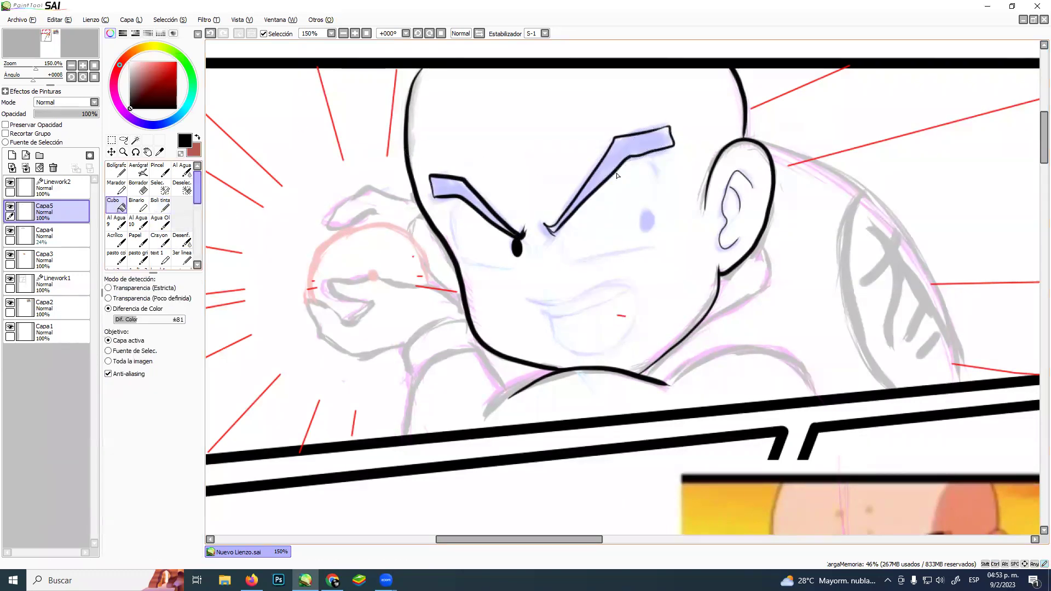
click(632, 151)
click(461, 200)
click(461, 200)
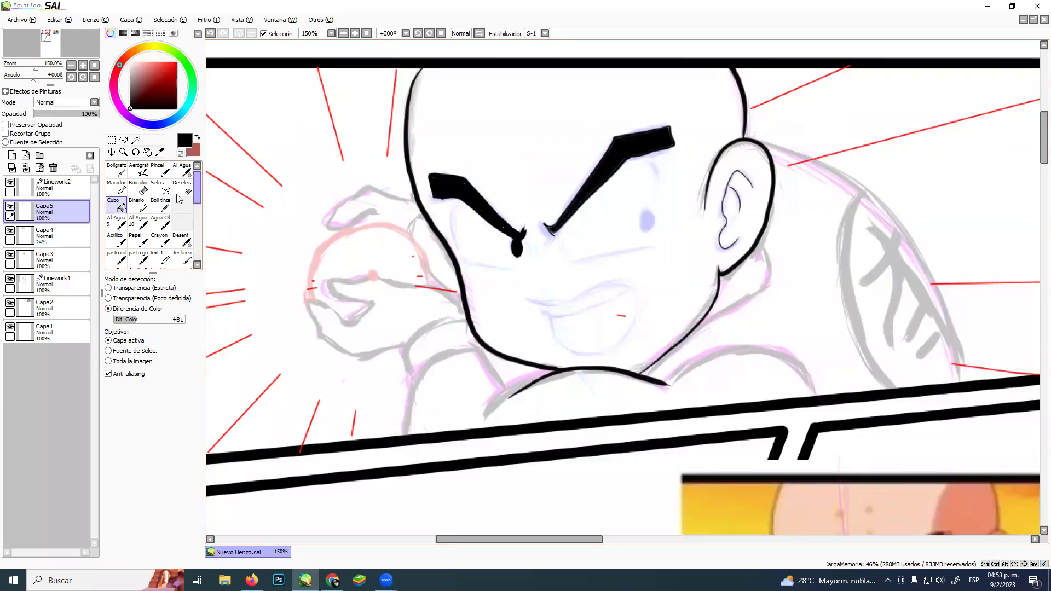
Ink the thin outline of the left eye with the ink pen at size 19, redoing imprecise strokes
click(143, 189)
click(160, 206)
drag(487, 229, 511, 234)
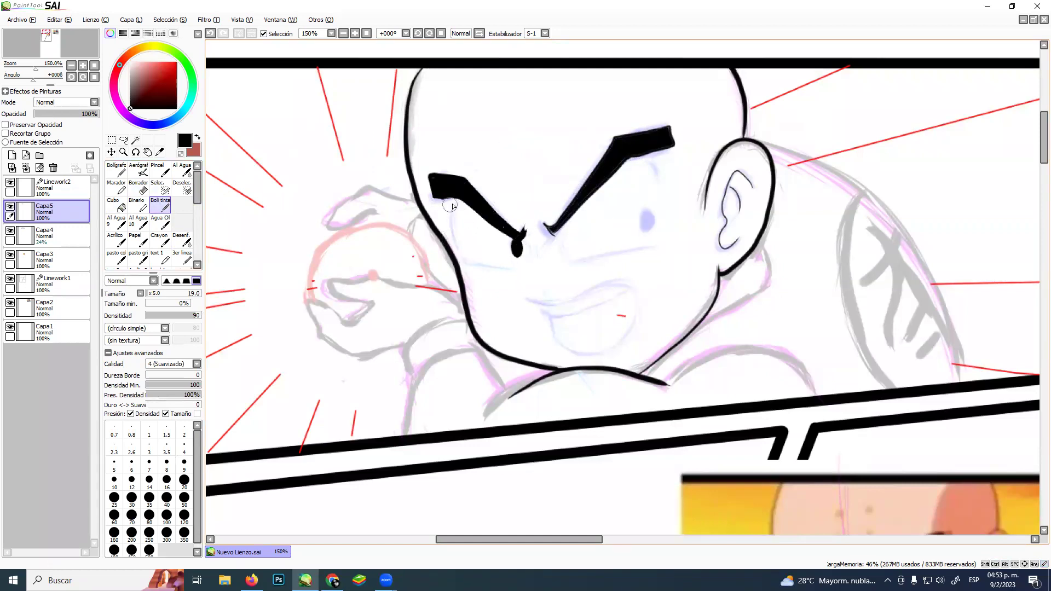
mouse_move(453, 195)
mouse_down()
mouse_move(457, 243)
mouse_move(471, 261)
mouse_up()
key(ctrl+z)
mouse_move(453, 196)
mouse_down()
mouse_move(472, 271)
mouse_move(464, 260)
mouse_move(537, 271)
mouse_move(464, 262)
mouse_move(509, 260)
mouse_up()
key(ctrl+z)
Ink the right eye's outline and solid pupil, and the outline of the open mouth with its upper lip line
mouse_move(558, 225)
mouse_down()
mouse_move(573, 254)
mouse_move(646, 228)
mouse_up()
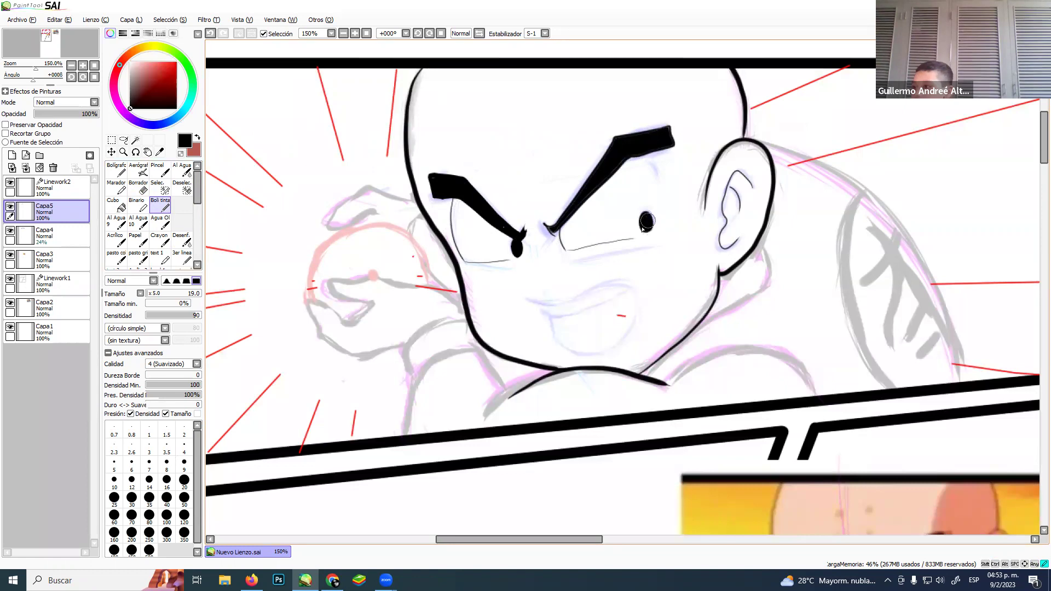
drag(642, 156, 663, 196)
key(ctrl+z)
key(ctrl+z)
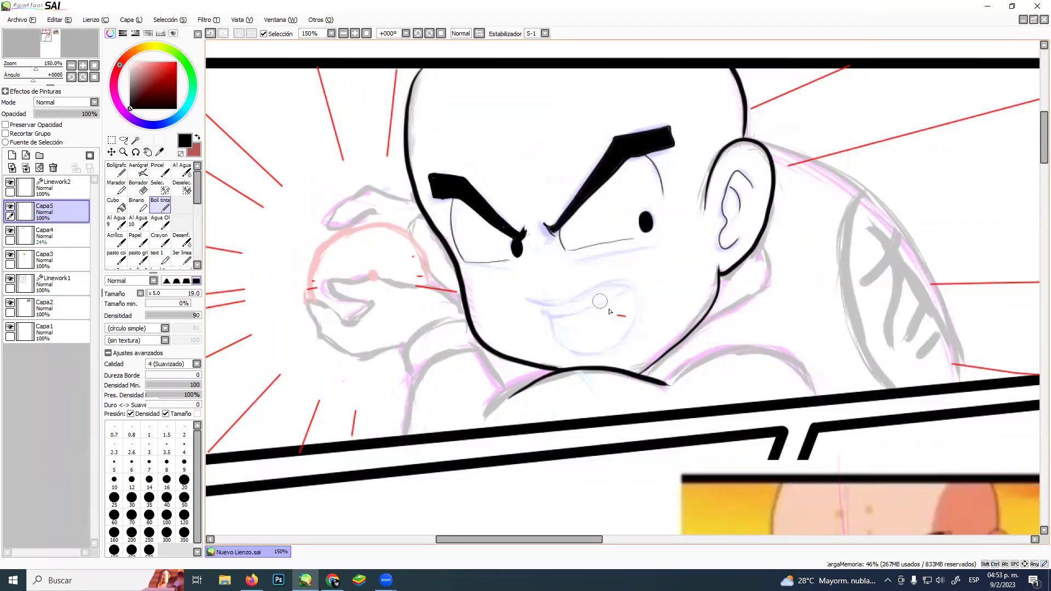
mouse_move(531, 298)
mouse_down()
mouse_move(596, 283)
mouse_move(629, 290)
mouse_move(635, 312)
mouse_move(608, 350)
mouse_move(564, 351)
mouse_move(542, 302)
mouse_move(553, 310)
mouse_move(627, 282)
mouse_up()
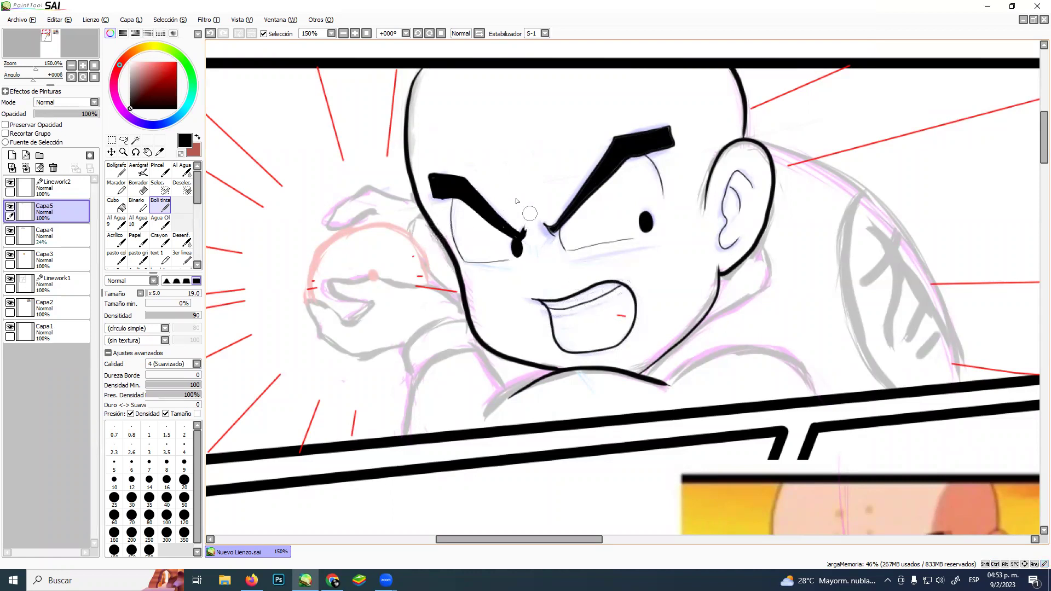
Paste the copied photo of the hand-coloured Krillin drawing into the comic page as a new layer
click(123, 151)
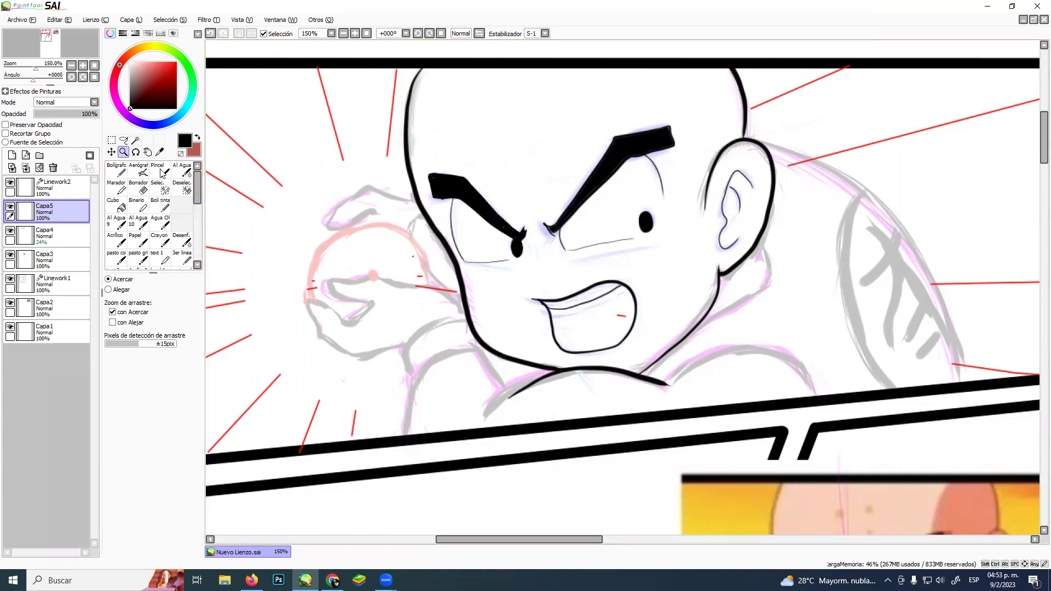
right_click(510, 265)
right_click(555, 294)
drag(554, 350, 609, 260)
scroll(610, 261, up, 1)
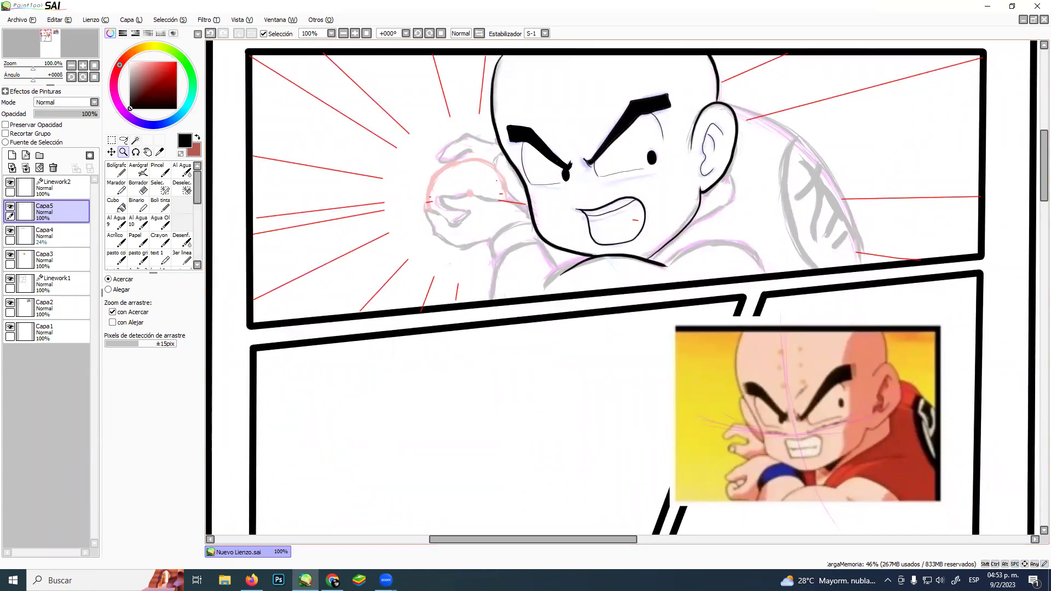
key(alt+Tab)
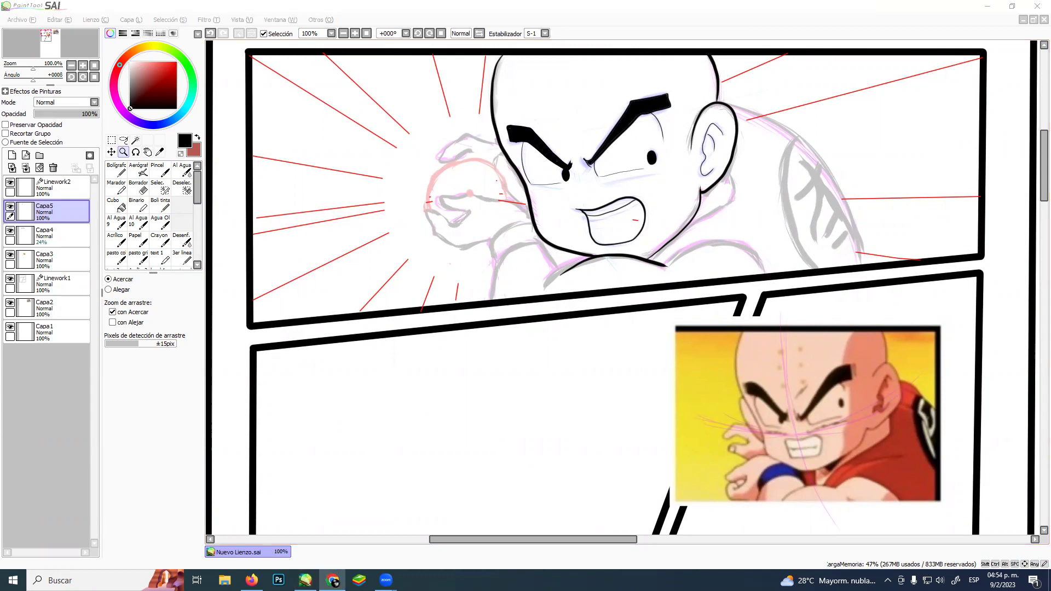
click(814, 24)
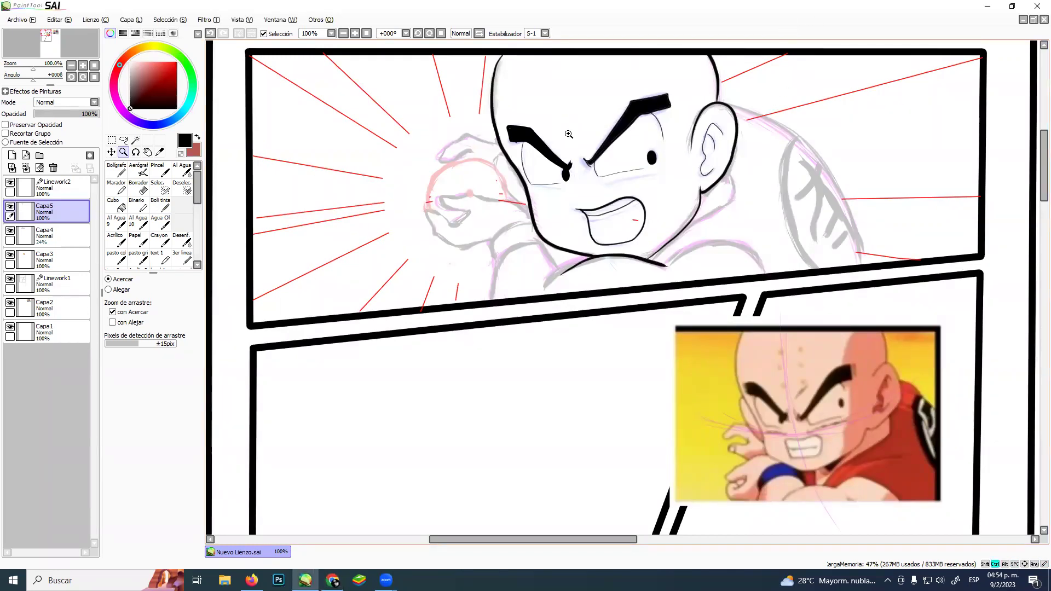
key(ctrl+v)
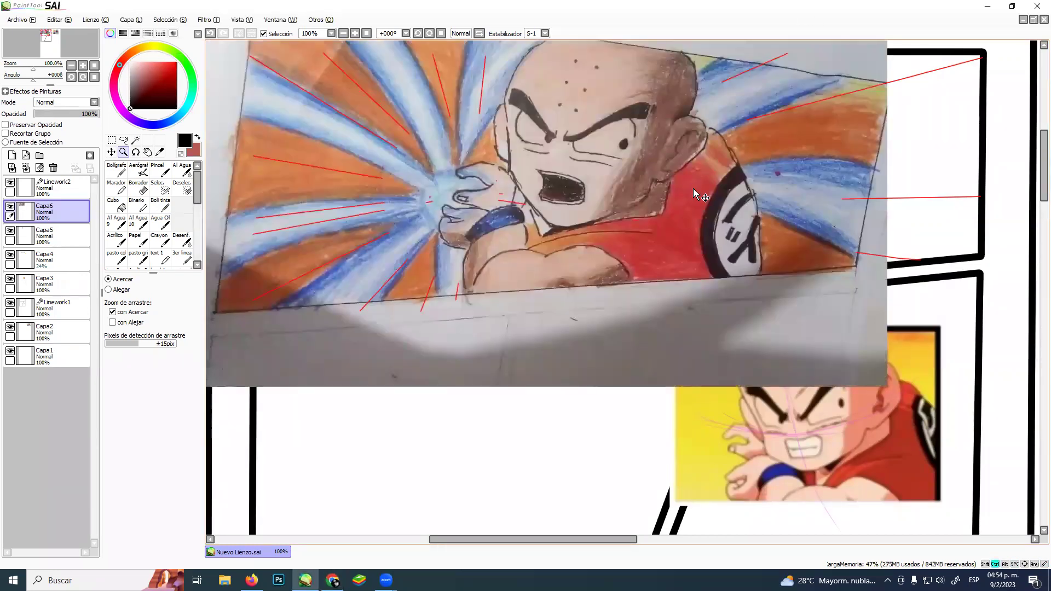
Shrink the pasted photo, rotate it counterclockwise and place it in the lower panel beside the anime reference image
key(ctrl+t)
drag(646, 213, 691, 316)
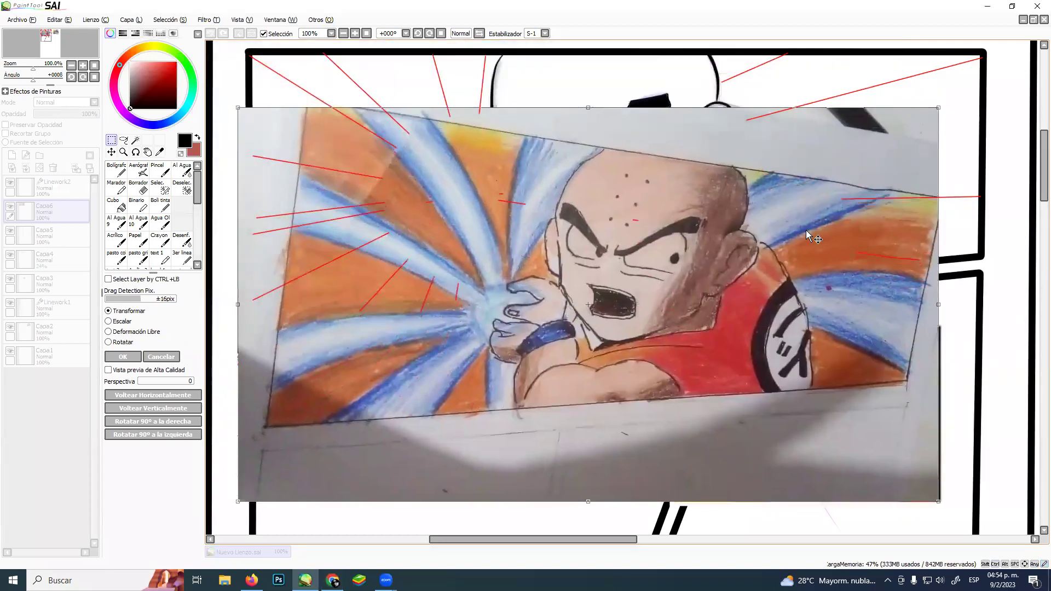
drag(936, 108, 517, 342)
drag(443, 396, 509, 411)
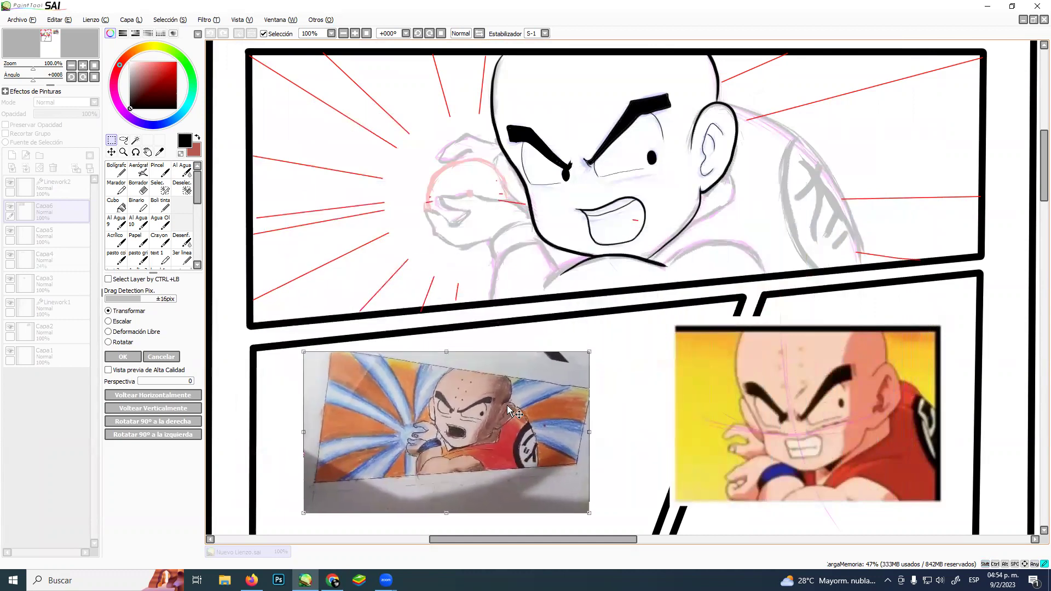
drag(635, 344, 579, 319)
mouse_move(503, 395)
mouse_down()
mouse_move(516, 378)
mouse_move(521, 391)
mouse_up()
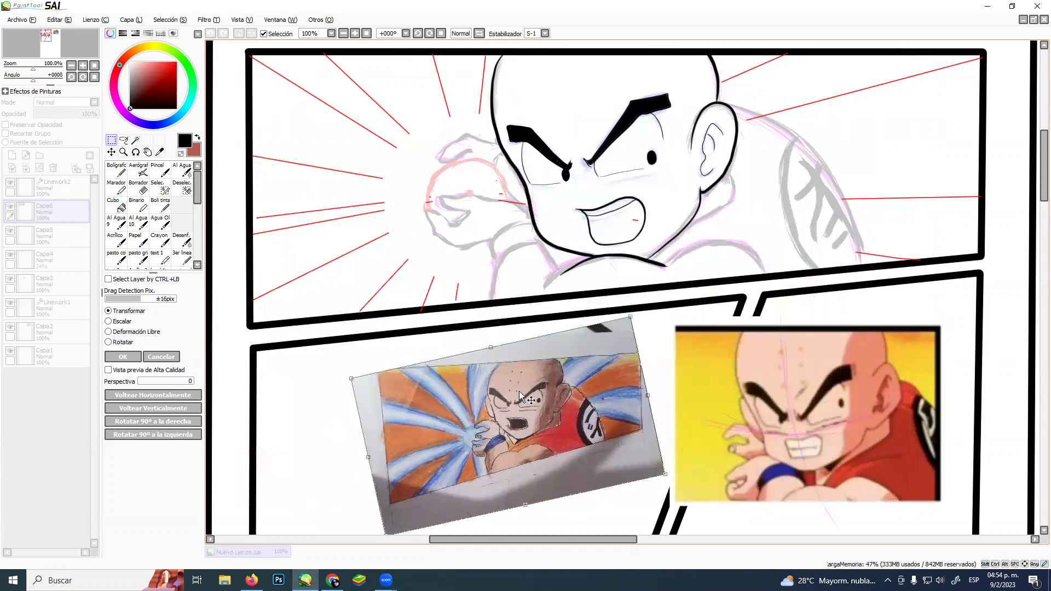
key(Return)
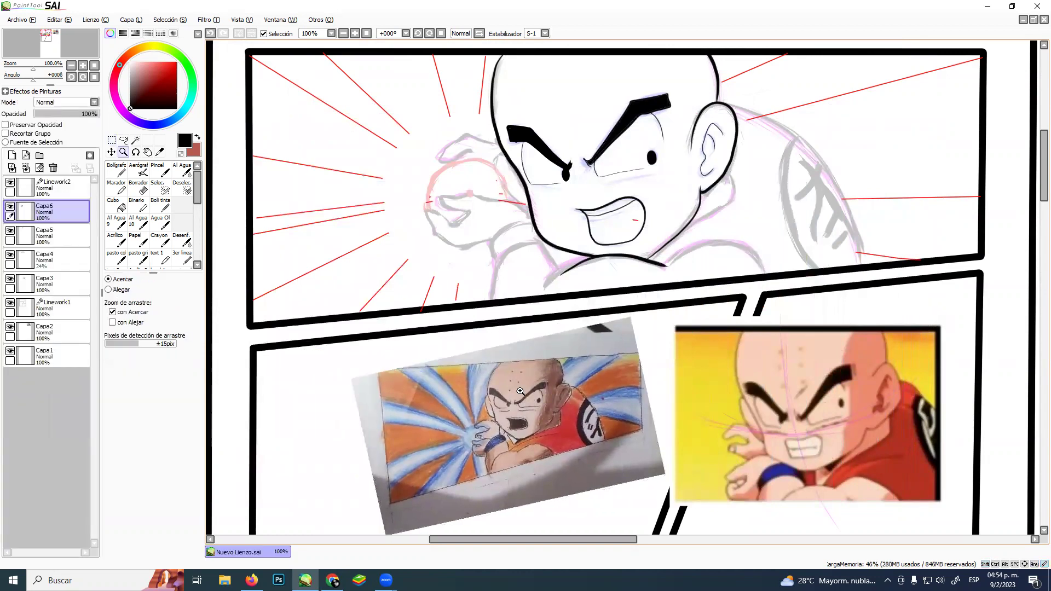
On layer Capa5, ink the forearm, the wristband and the sleeve edge below the chin with the ink pen
click(46, 234)
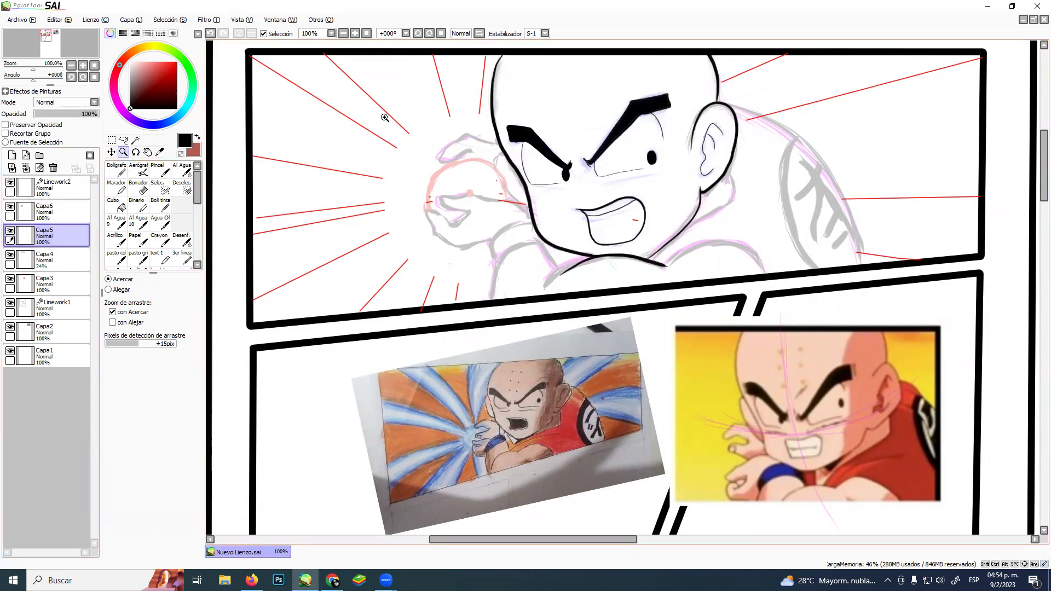
click(160, 204)
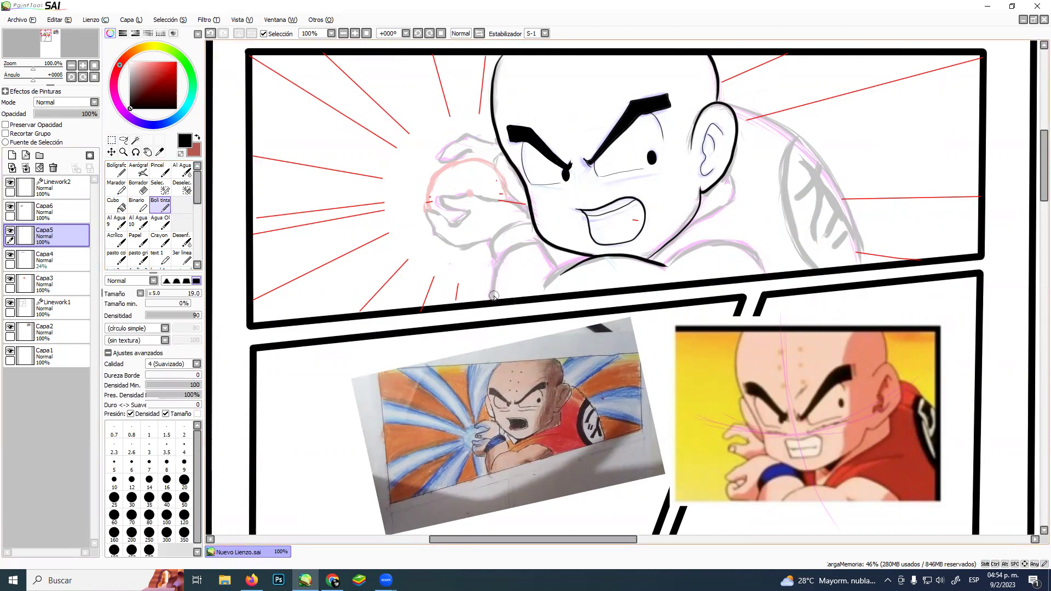
mouse_move(491, 300)
mouse_down()
mouse_move(499, 263)
mouse_move(528, 244)
mouse_move(500, 259)
mouse_move(542, 244)
mouse_up()
key(ctrl+z)
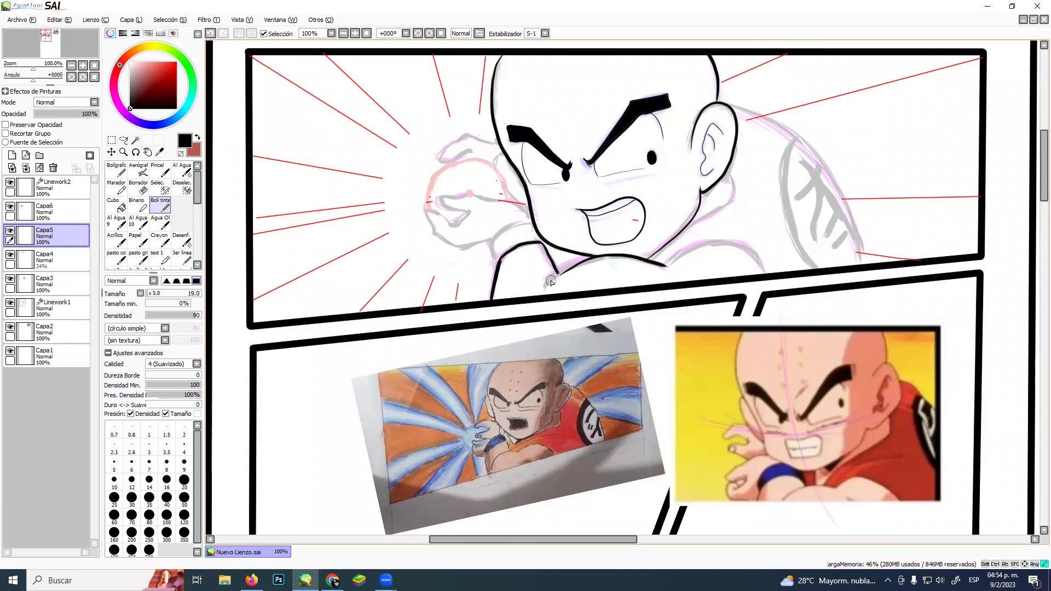
key(ctrl+z)
drag(544, 287, 586, 259)
mouse_move(497, 262)
mouse_down()
mouse_move(501, 231)
mouse_move(536, 221)
mouse_up()
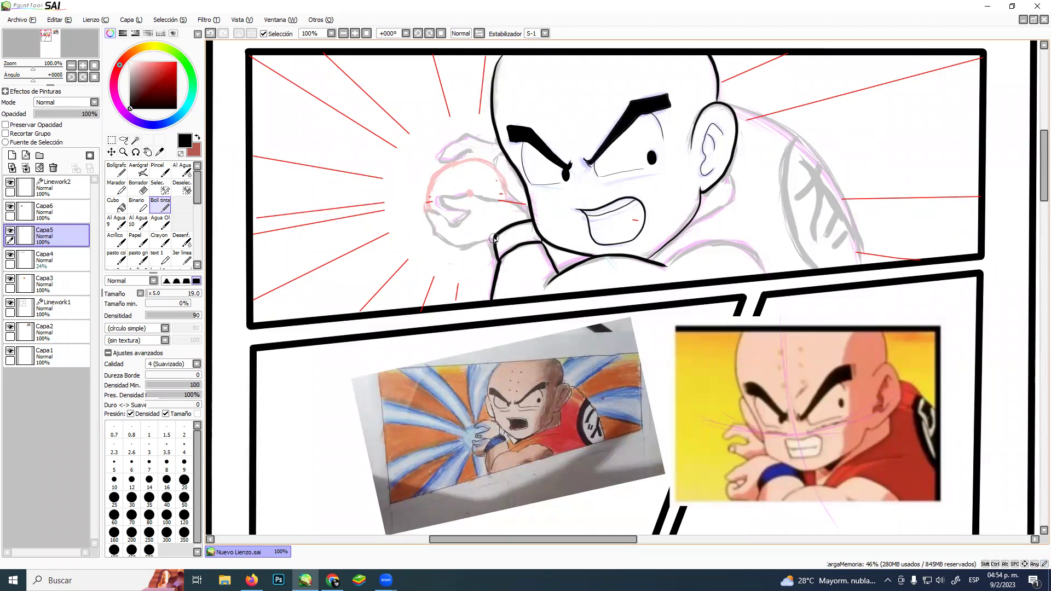
Ink the lower hand with its curled fingers and the round outline of the energy ball above it
drag(463, 245, 445, 237)
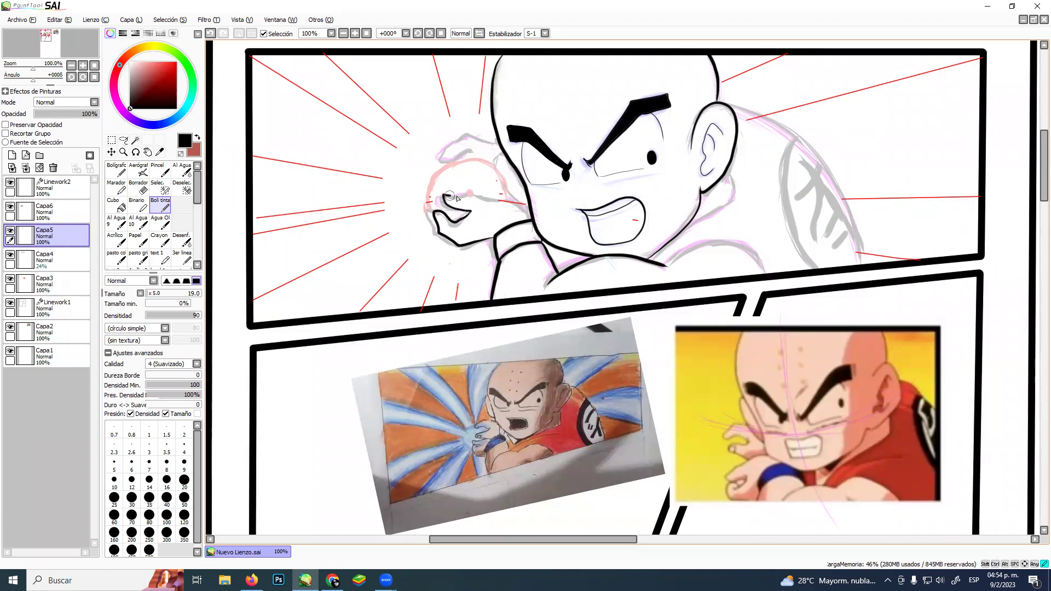
drag(484, 198, 537, 229)
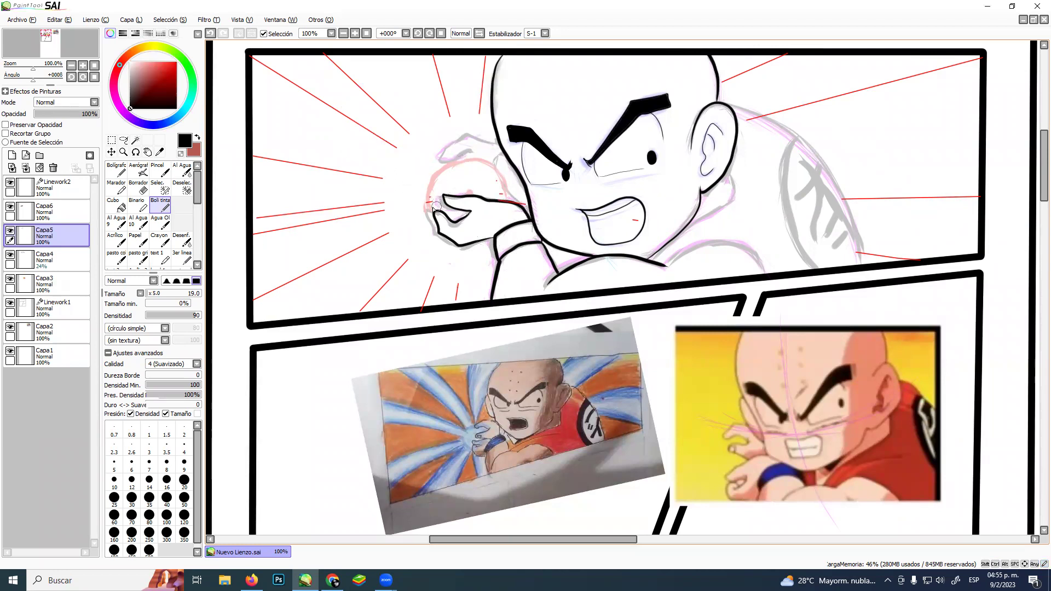
mouse_move(429, 200)
mouse_down()
mouse_move(448, 164)
mouse_move(481, 162)
mouse_move(510, 191)
mouse_up()
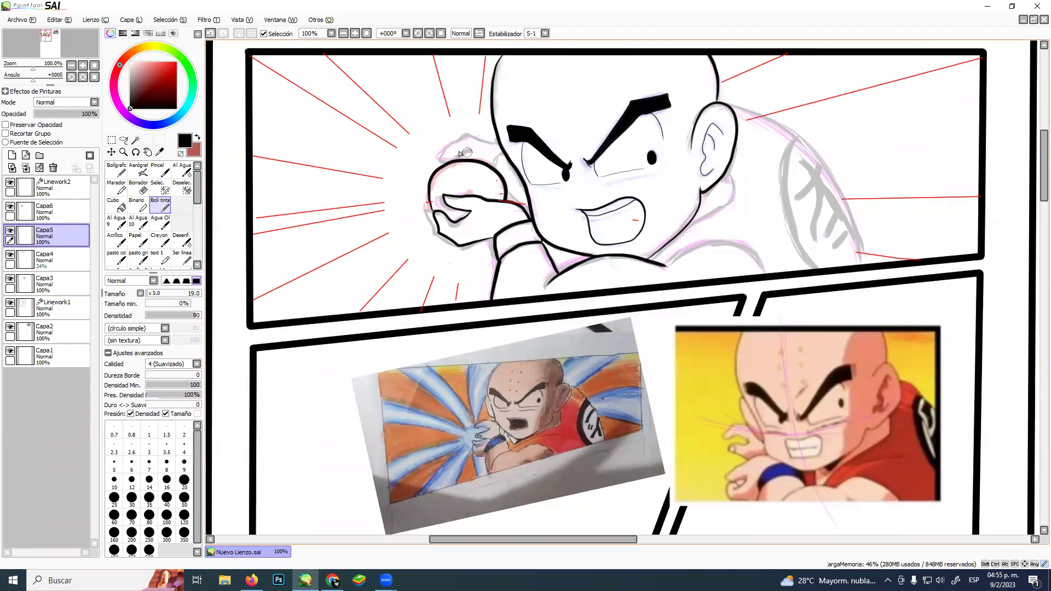
Ink the upper hand's fingers behind the energy ball and the short hand lines between the ball and the face
mouse_move(477, 141)
mouse_down()
mouse_move(463, 135)
mouse_move(440, 162)
mouse_move(470, 162)
mouse_up()
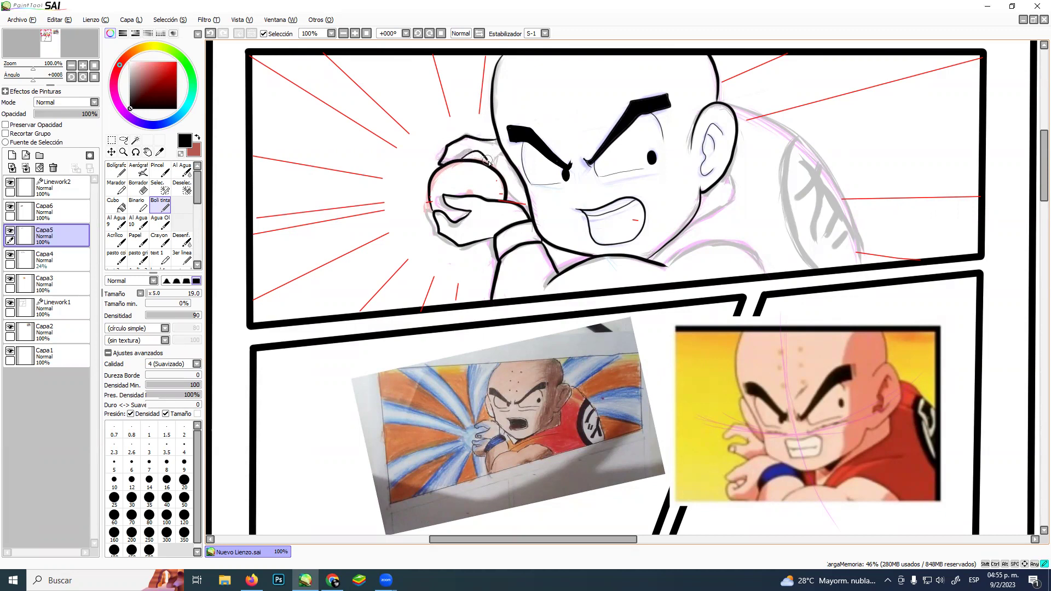
key(ctrl+z)
drag(479, 160, 493, 165)
key(ctrl+z)
drag(503, 181, 522, 170)
key(ctrl+z)
drag(515, 174, 520, 172)
Ink the curve of the near arm beneath the jaw and the neck line below the ear
mouse_move(680, 252)
mouse_down()
mouse_move(623, 247)
mouse_move(614, 258)
mouse_move(656, 241)
mouse_move(704, 269)
mouse_up()
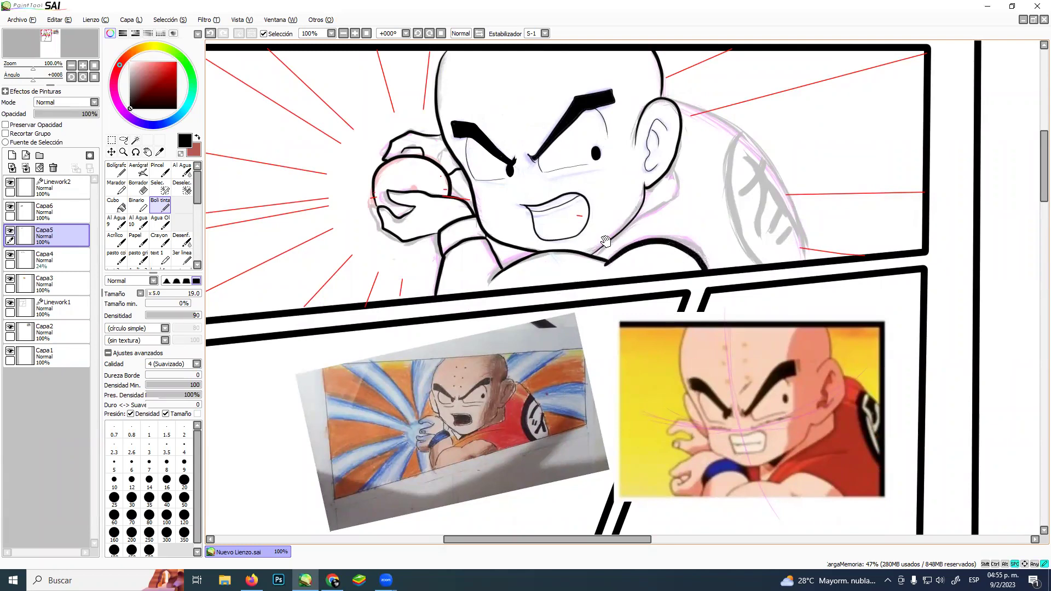
scroll(640, 258, up, 2)
drag(645, 252, 676, 225)
key(ctrl+z)
mouse_move(628, 261)
mouse_down()
mouse_move(598, 289)
mouse_move(680, 227)
mouse_move(677, 199)
mouse_move(694, 219)
mouse_move(623, 224)
mouse_up()
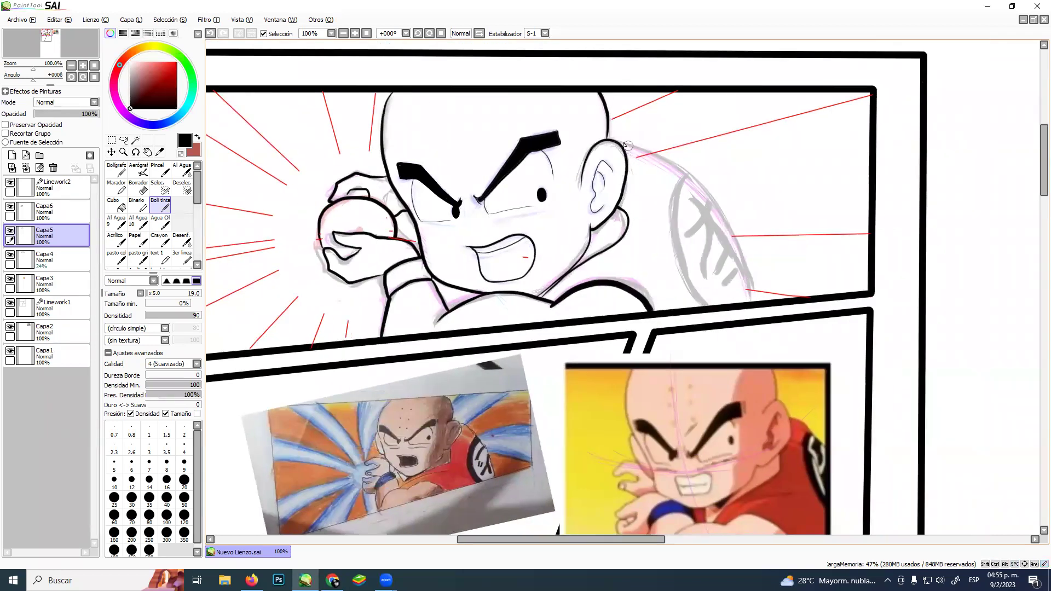
Ink the shoulder and back contour in one thick curve from behind the ear down to the panel border
mouse_move(617, 141)
mouse_down()
mouse_move(690, 186)
mouse_move(739, 263)
mouse_move(748, 300)
mouse_up()
key(ctrl+z)
mouse_move(610, 130)
mouse_down()
mouse_move(656, 145)
mouse_move(708, 190)
mouse_move(752, 296)
mouse_up()
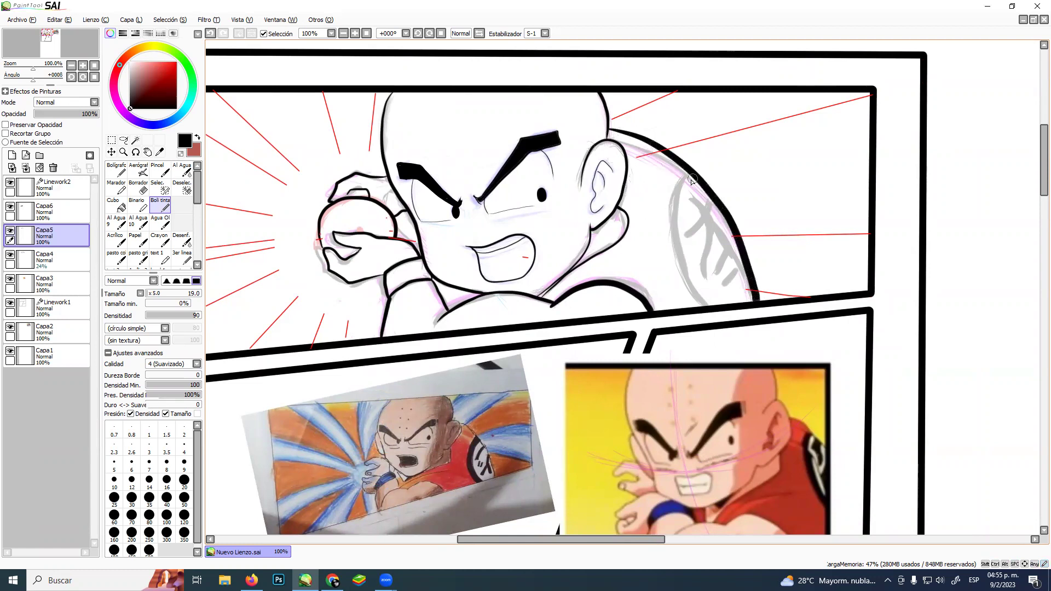
Ink the oval patch outline on the back of the uniform and the brush-style kanji strokes inside it
mouse_move(690, 175)
mouse_down()
mouse_move(676, 189)
mouse_move(669, 258)
mouse_move(704, 309)
mouse_up()
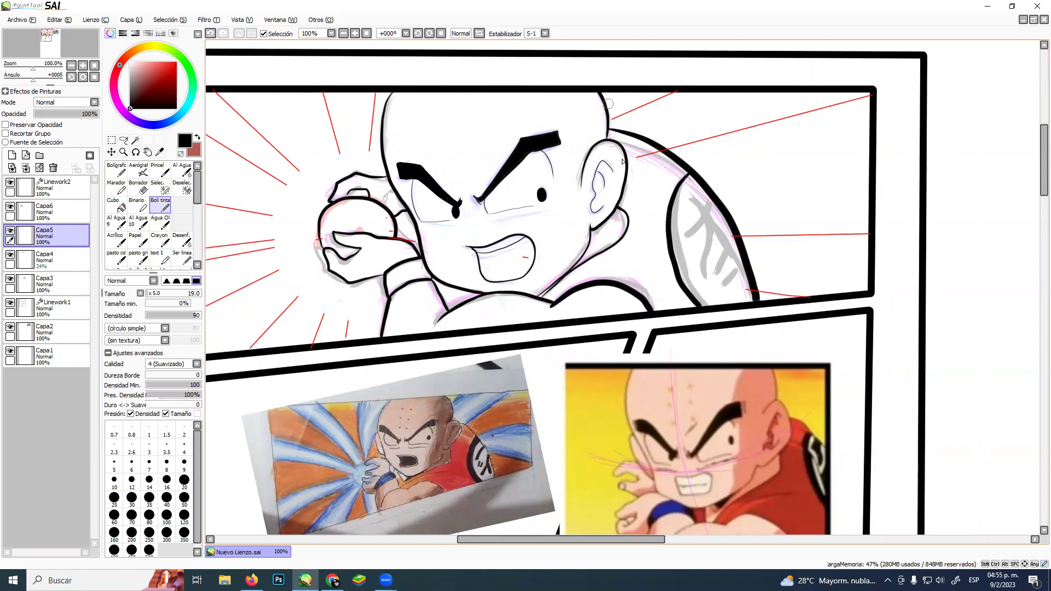
drag(694, 200, 707, 284)
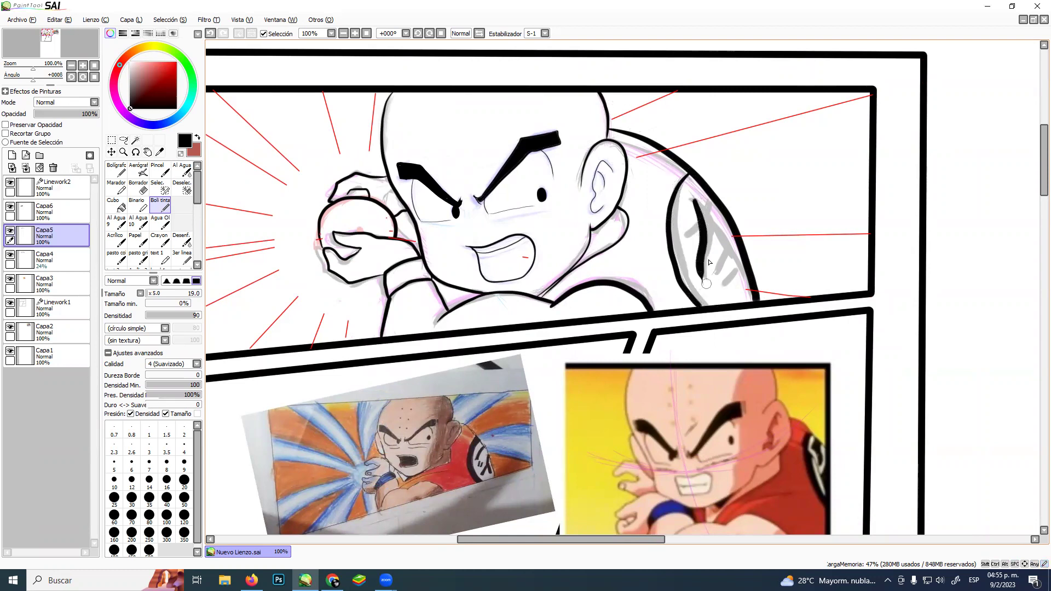
mouse_move(687, 237)
mouse_down()
mouse_move(712, 196)
mouse_move(706, 225)
mouse_move(746, 297)
mouse_up()
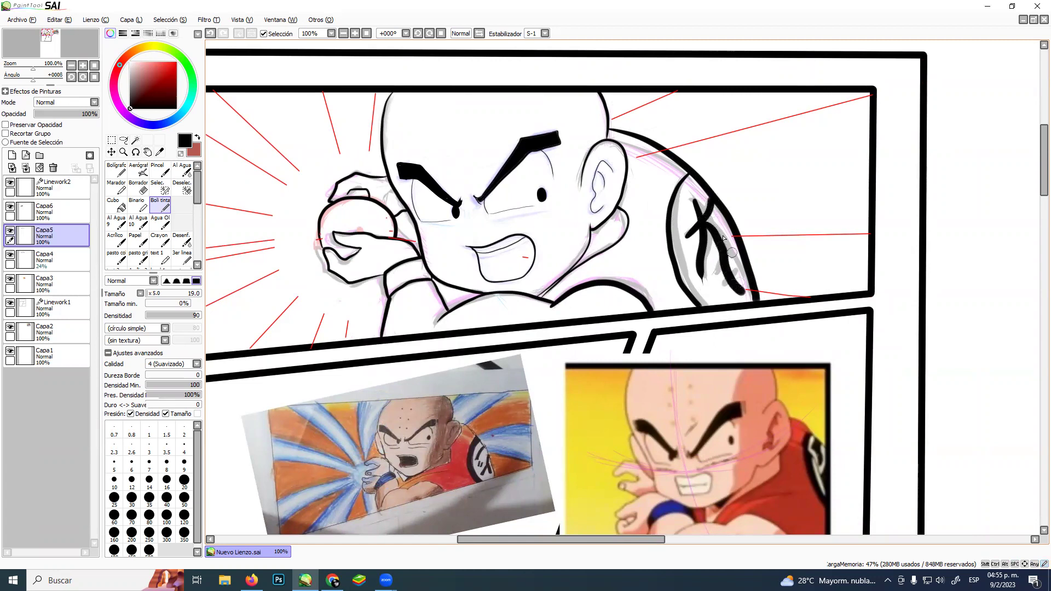
key(ctrl+z)
mouse_move(705, 223)
mouse_down()
mouse_move(747, 278)
mouse_move(715, 267)
mouse_move(733, 273)
mouse_move(720, 282)
mouse_up()
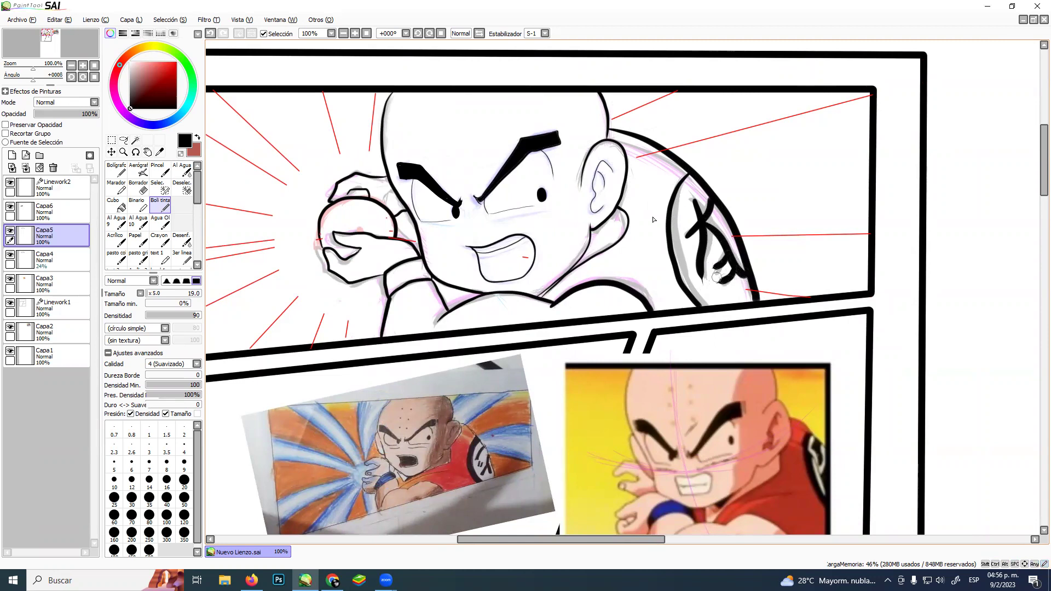
drag(592, 253, 688, 251)
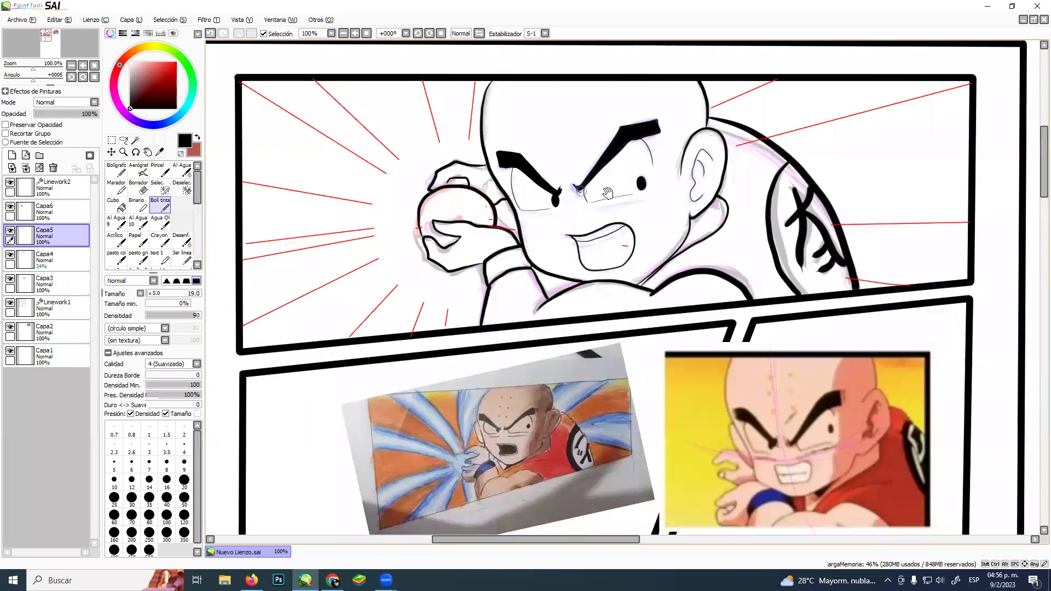
click(57, 186)
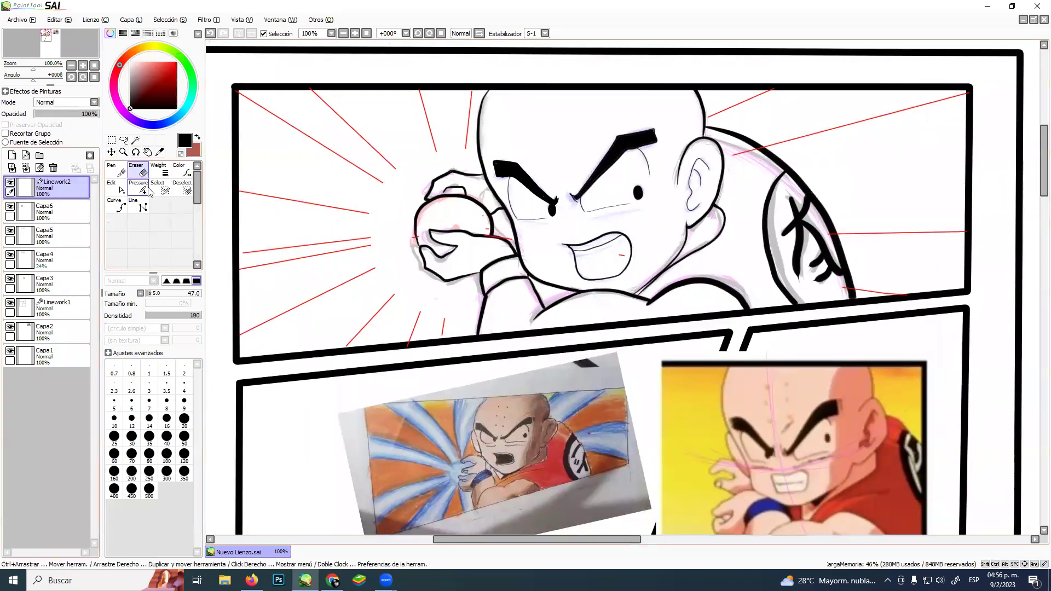
click(11, 155)
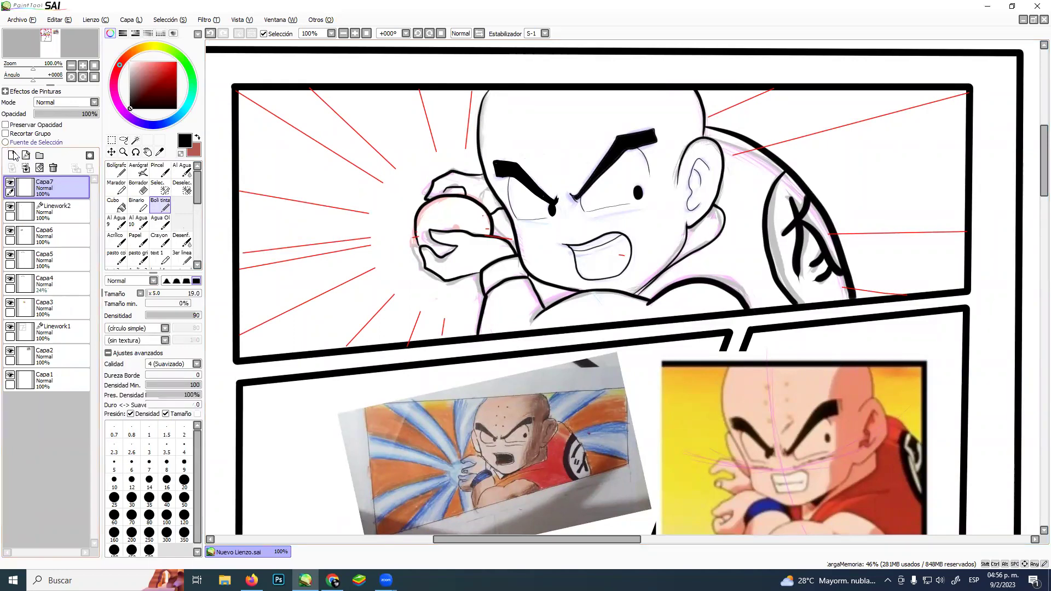
click(14, 134)
drag(162, 86, 109, 149)
mouse_move(446, 234)
mouse_down()
mouse_move(239, 209)
mouse_move(365, 71)
mouse_move(412, 272)
mouse_move(270, 153)
mouse_move(518, 158)
mouse_move(305, 380)
mouse_move(480, 118)
mouse_move(392, 279)
mouse_move(422, 178)
mouse_move(836, 199)
mouse_up()
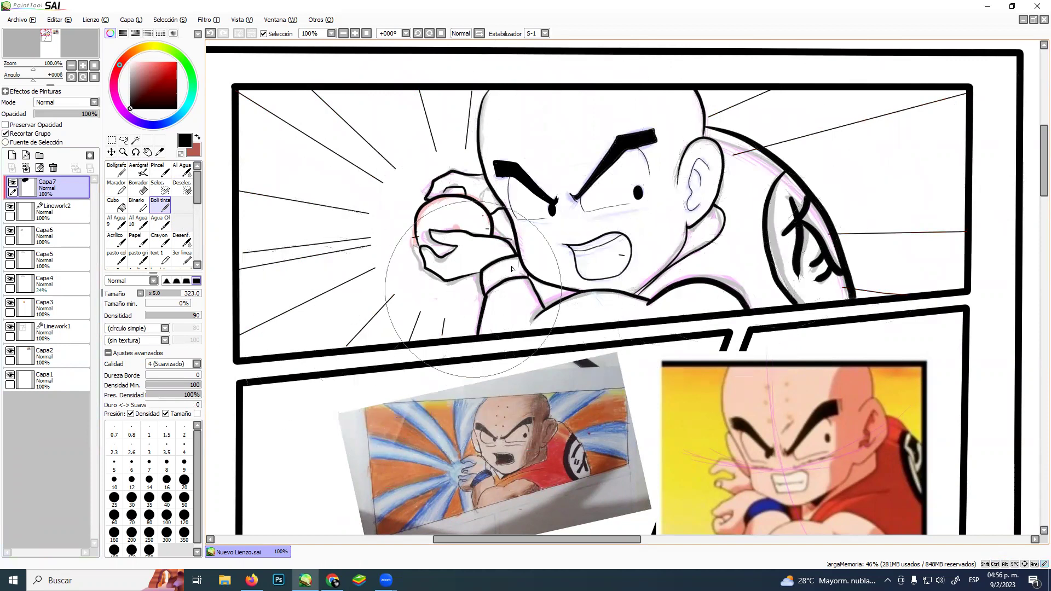
key(ctrl+z)
key(ctrl+z)
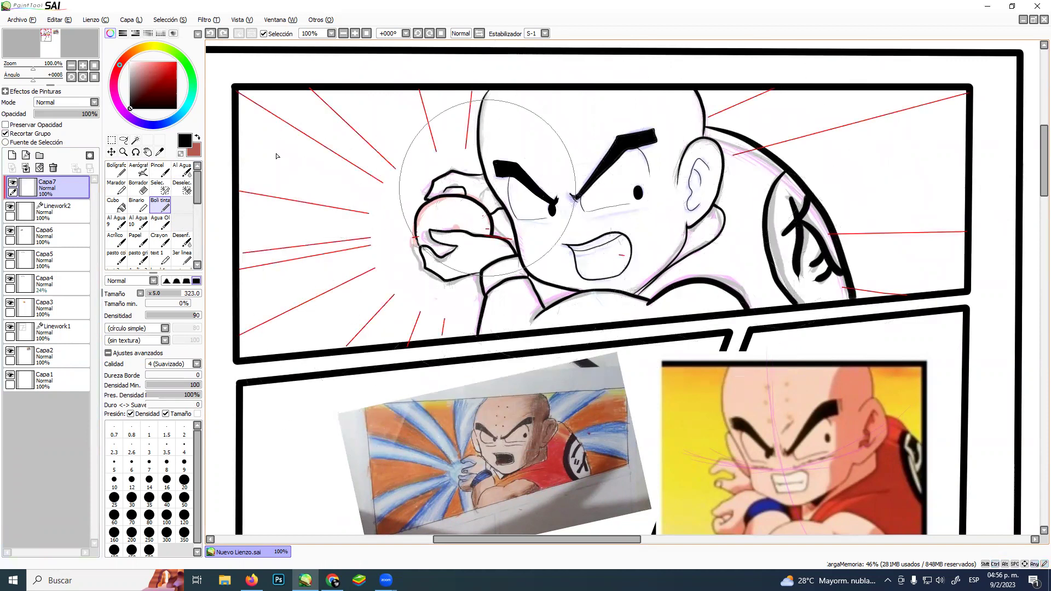
click(53, 168)
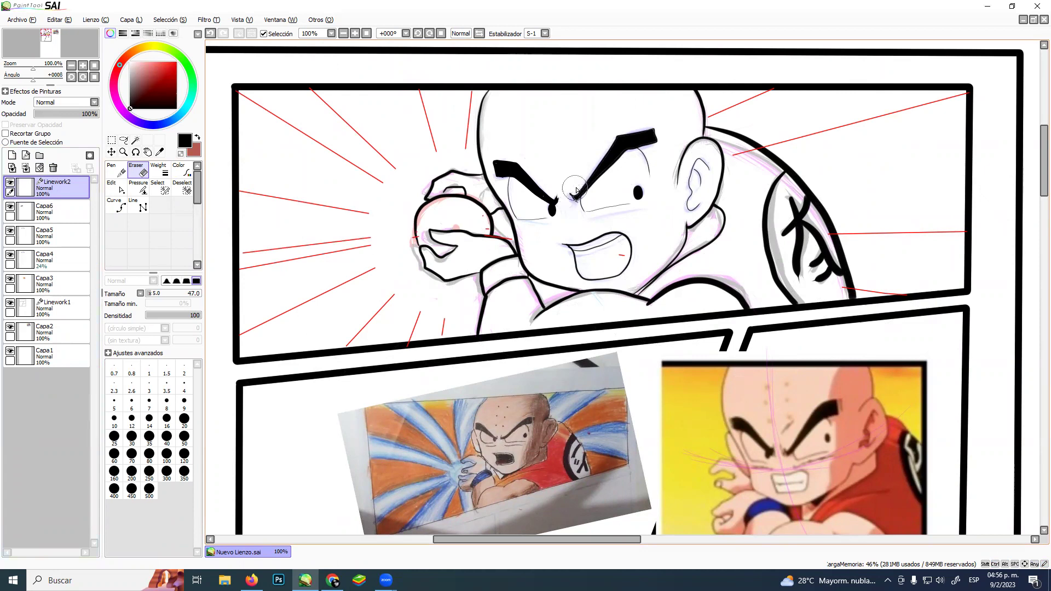
Paint the red burst lines black on a new layer clipped to Linework2, and delete the sketch layer Capa4
key(ctrl+z)
click(10, 155)
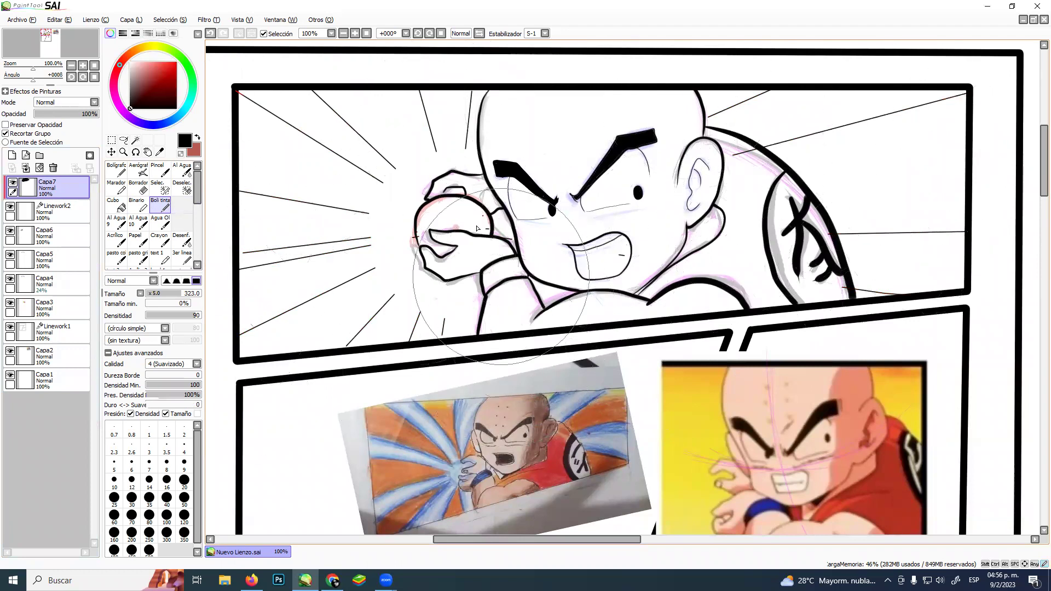
click(64, 242)
click(26, 261)
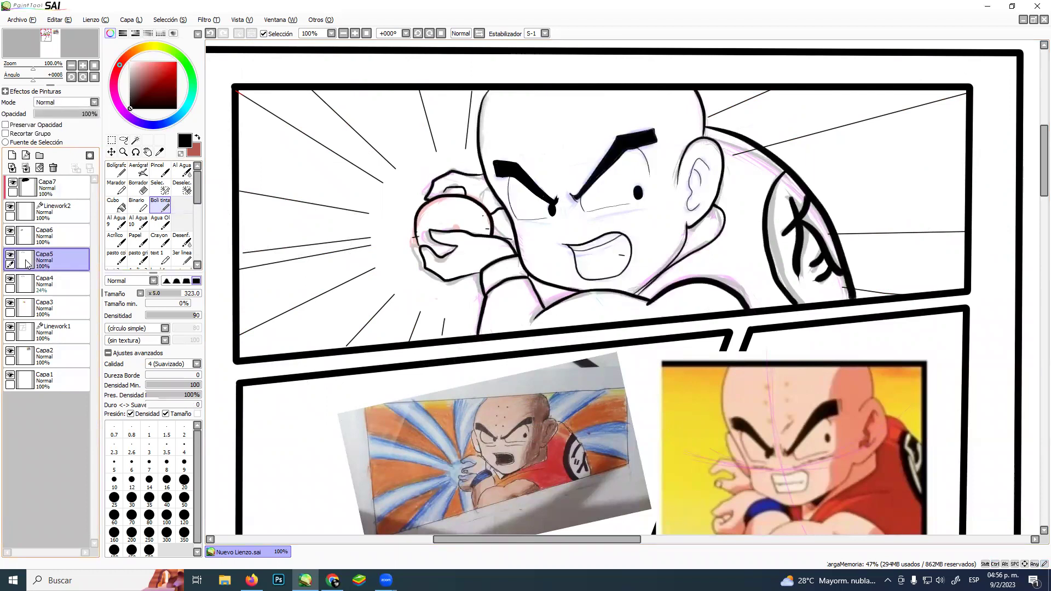
click(30, 283)
click(54, 168)
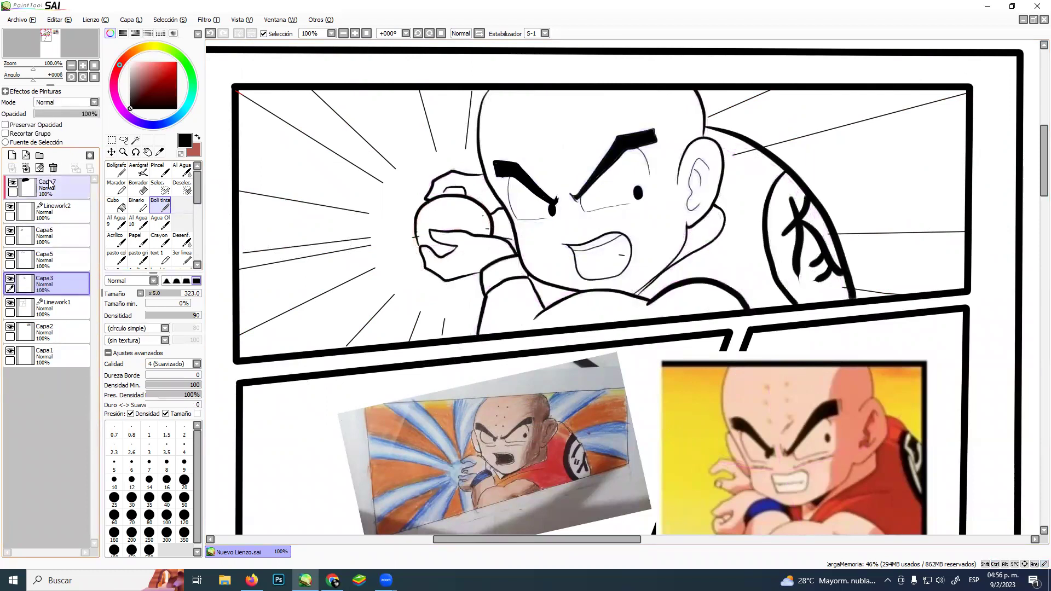
Erase the stray marks on Linework2 around the energy ball, hand and mouth, and where burst lines cross the shoulder
click(60, 211)
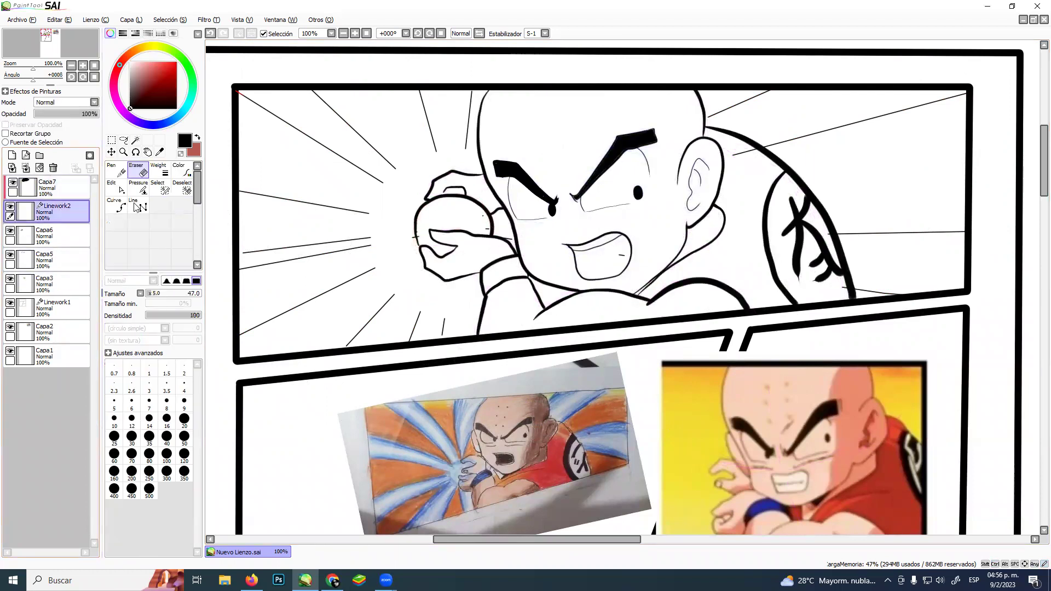
drag(470, 222, 488, 217)
click(489, 222)
click(423, 239)
click(499, 233)
click(620, 257)
drag(732, 158, 753, 148)
click(825, 238)
click(476, 234)
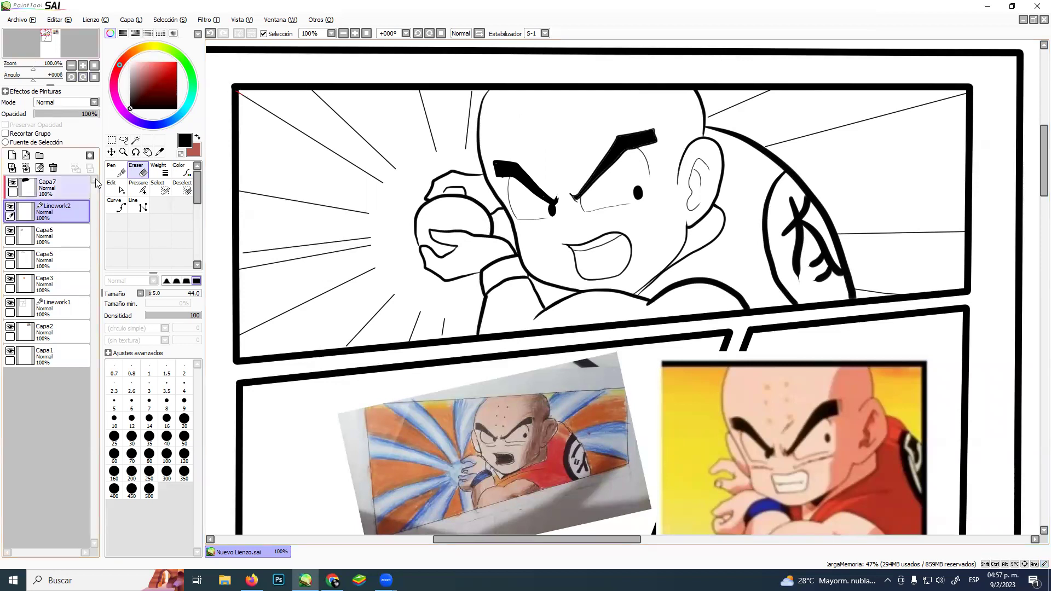
click(138, 142)
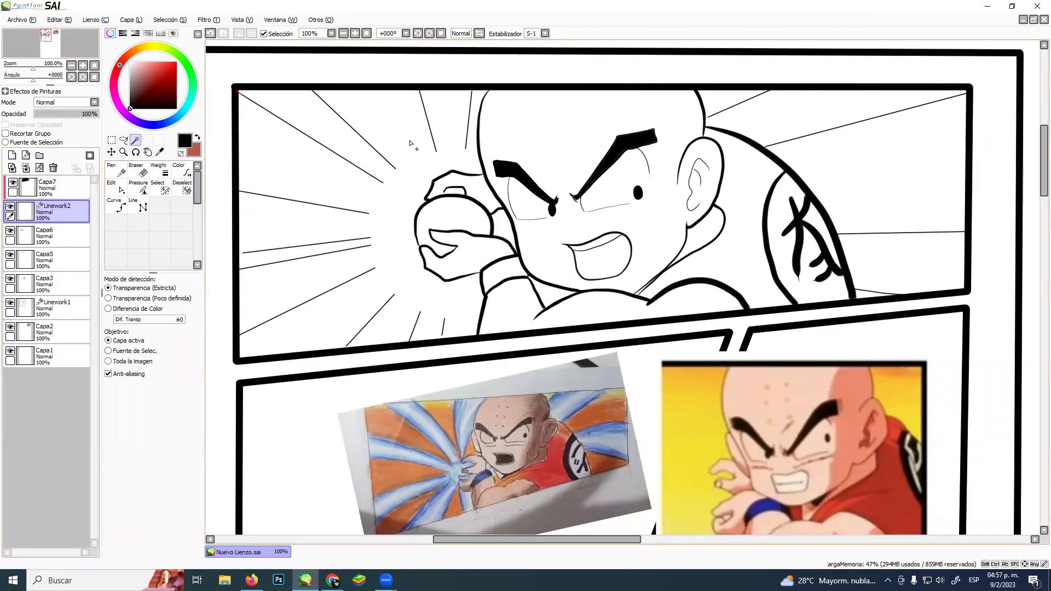
click(605, 123)
key(ctrl+z)
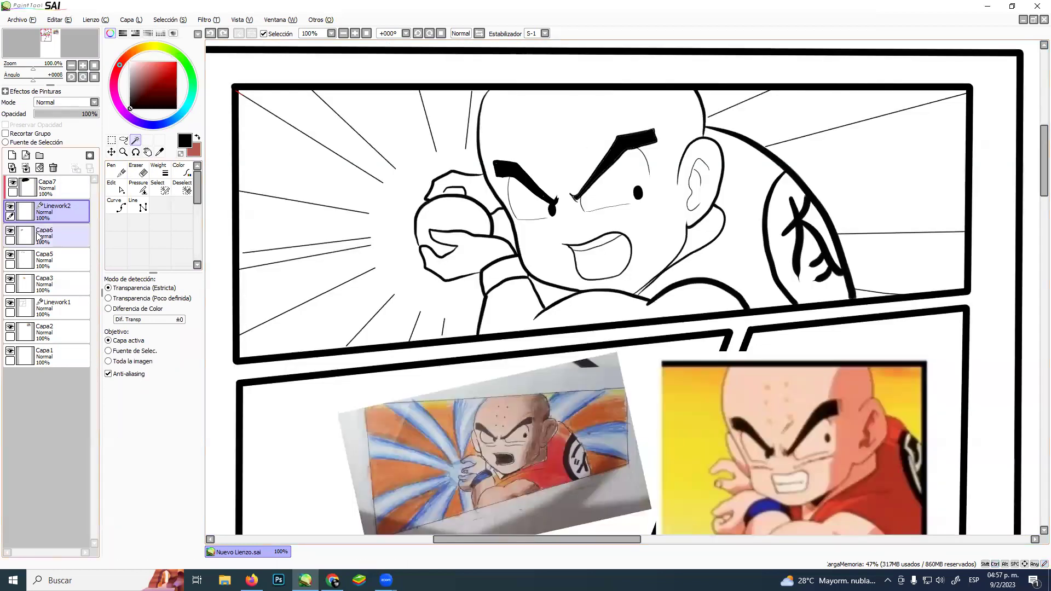
click(11, 232)
click(11, 232)
click(11, 255)
click(11, 255)
click(64, 262)
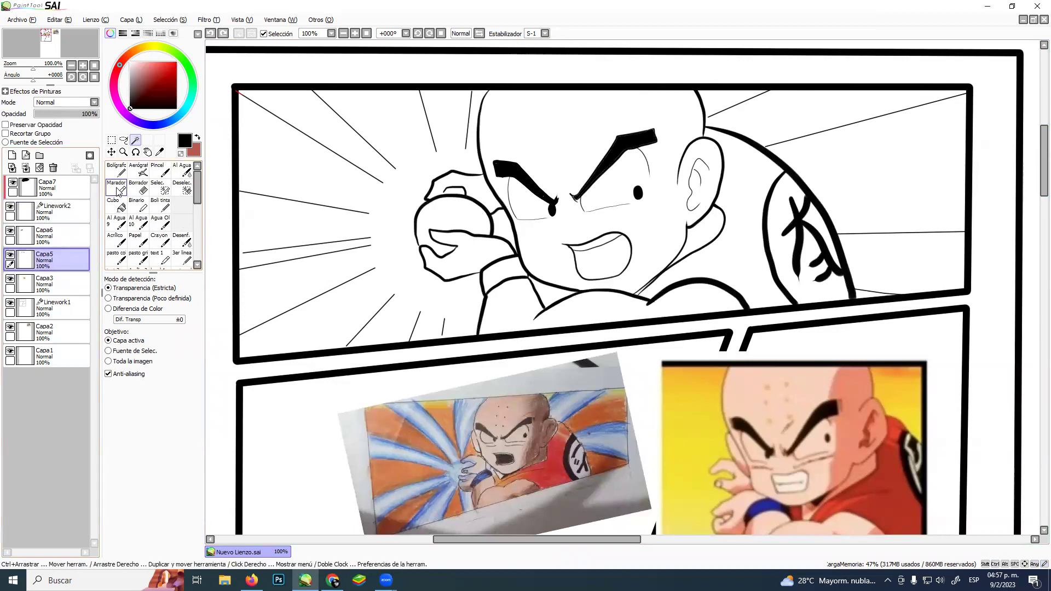
click(62, 220)
drag(61, 220, 62, 247)
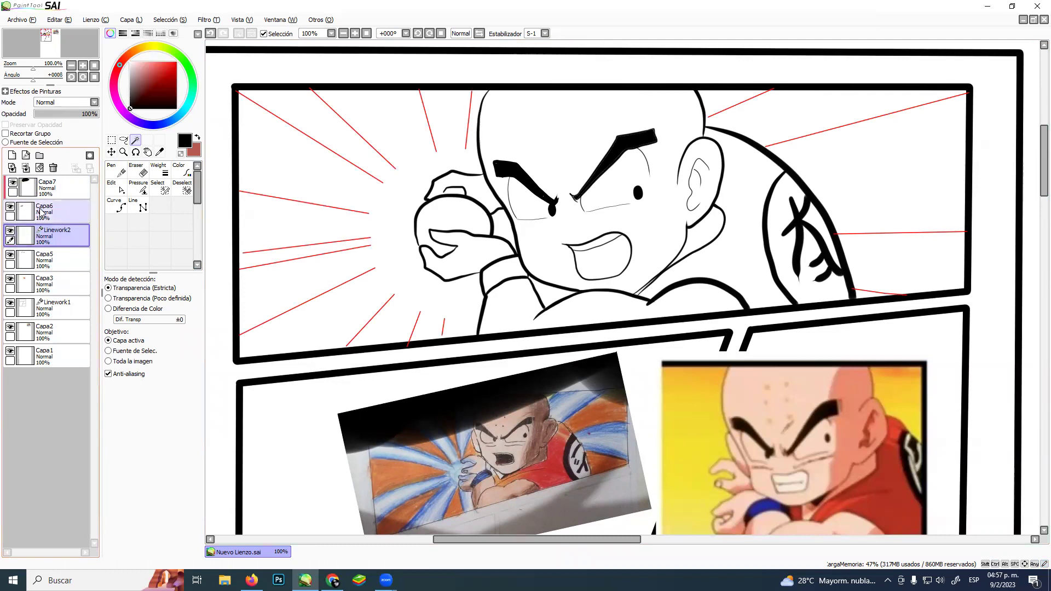
click(36, 189)
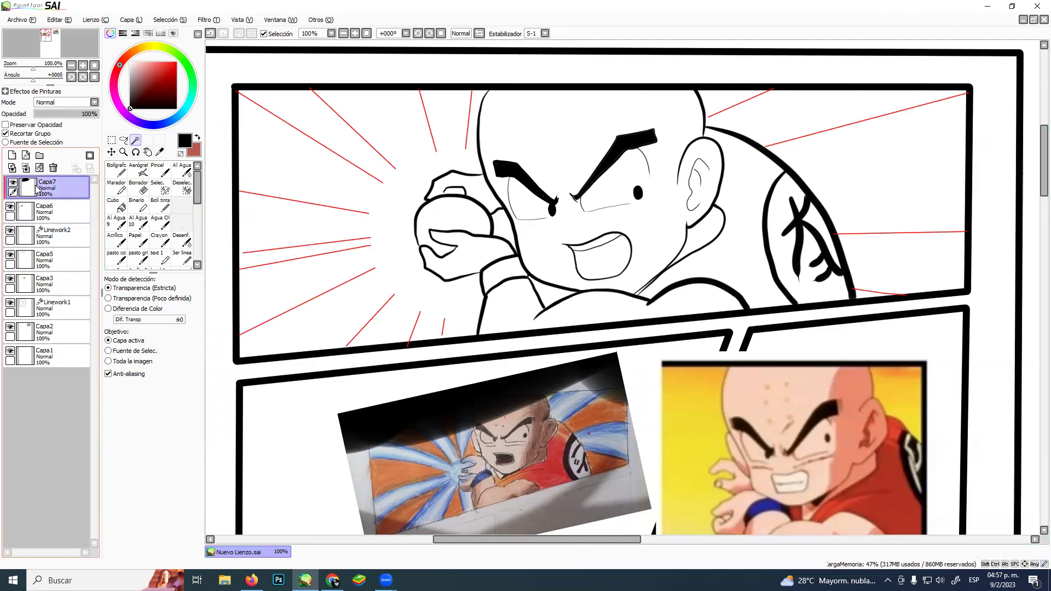
key(ctrl+z)
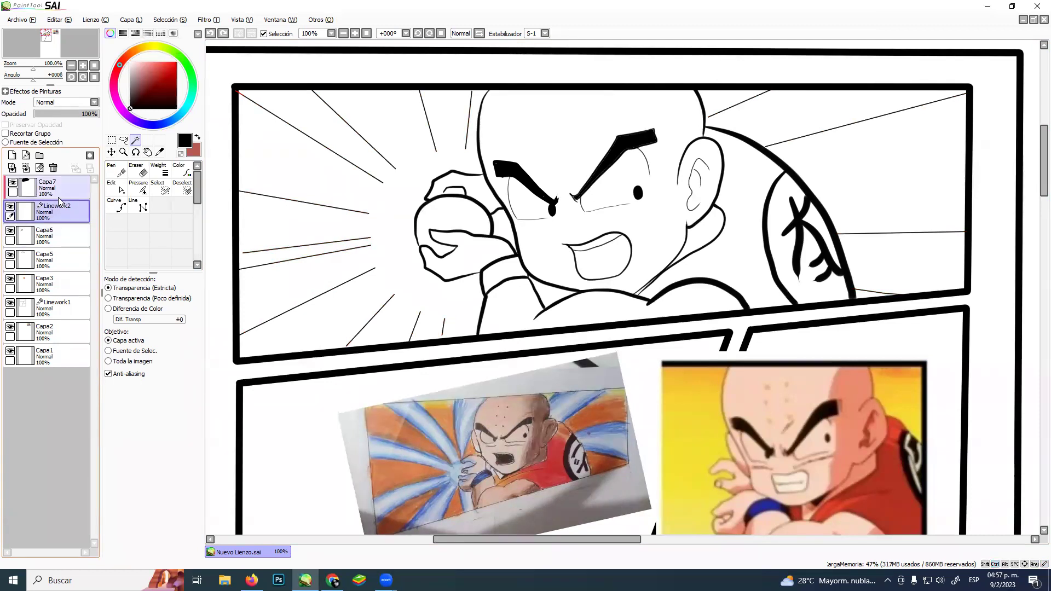
Merge the clipped layer Capa7 down into Linework2
click(32, 185)
click(26, 168)
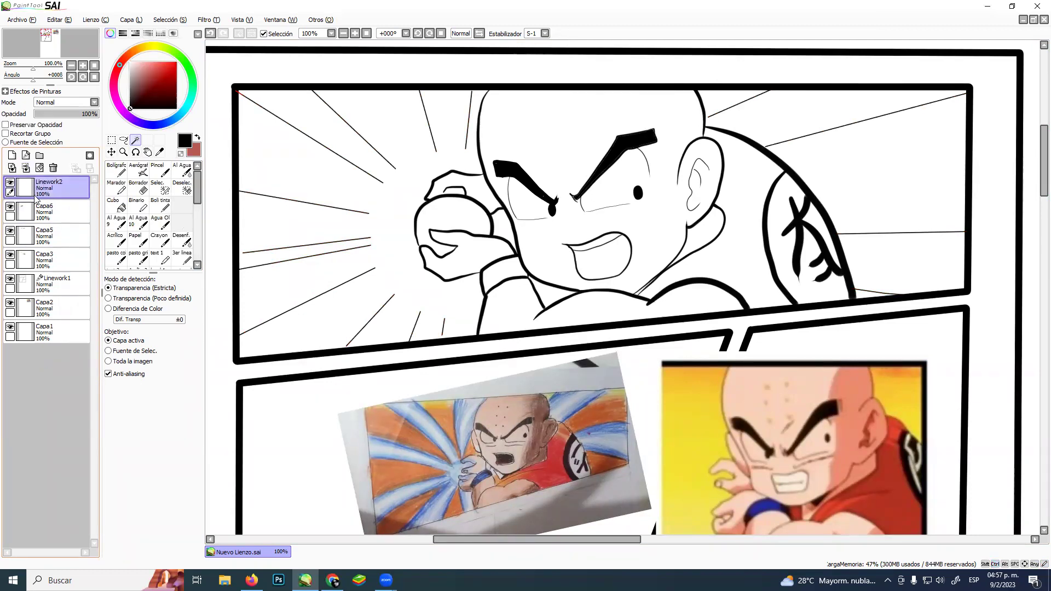
click(10, 255)
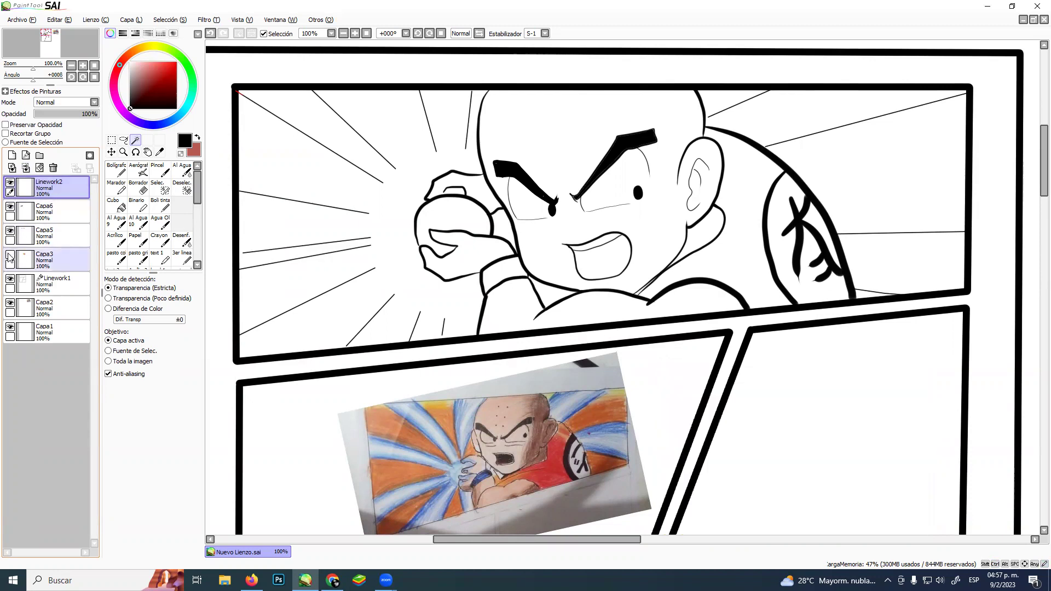
click(10, 255)
click(12, 231)
click(12, 231)
Move Capa6 beneath Capa5 and merge Linework2 down into Capa5
click(32, 216)
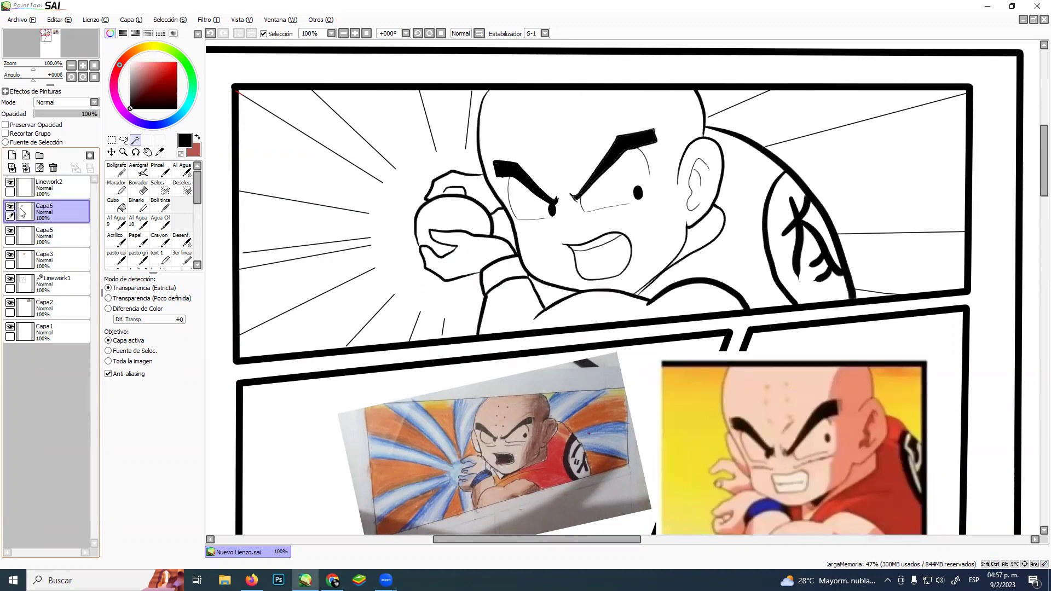
drag(30, 212, 50, 242)
click(24, 214)
click(12, 207)
click(11, 207)
click(57, 187)
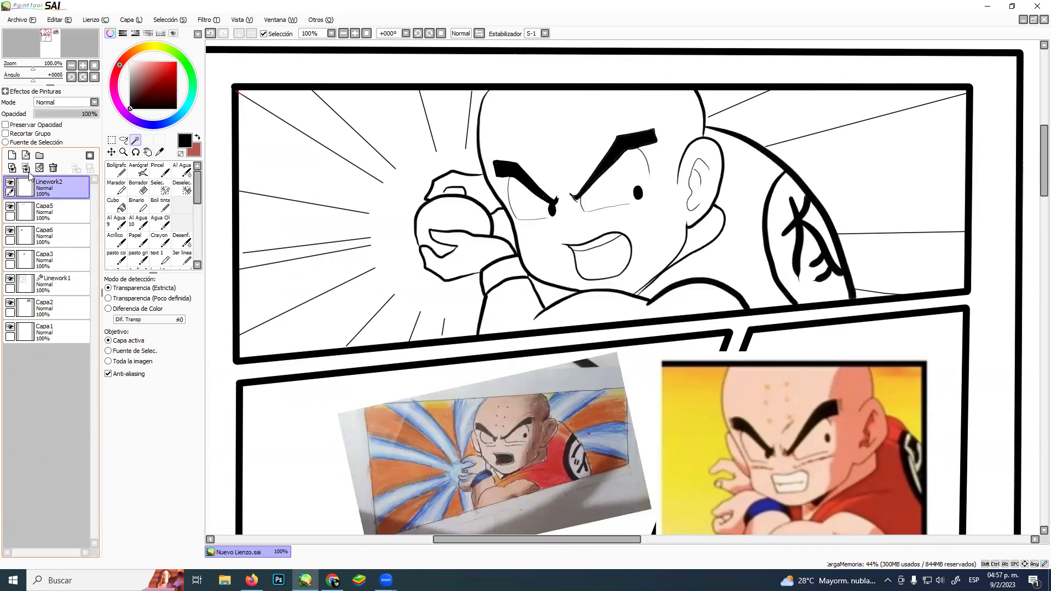
click(26, 168)
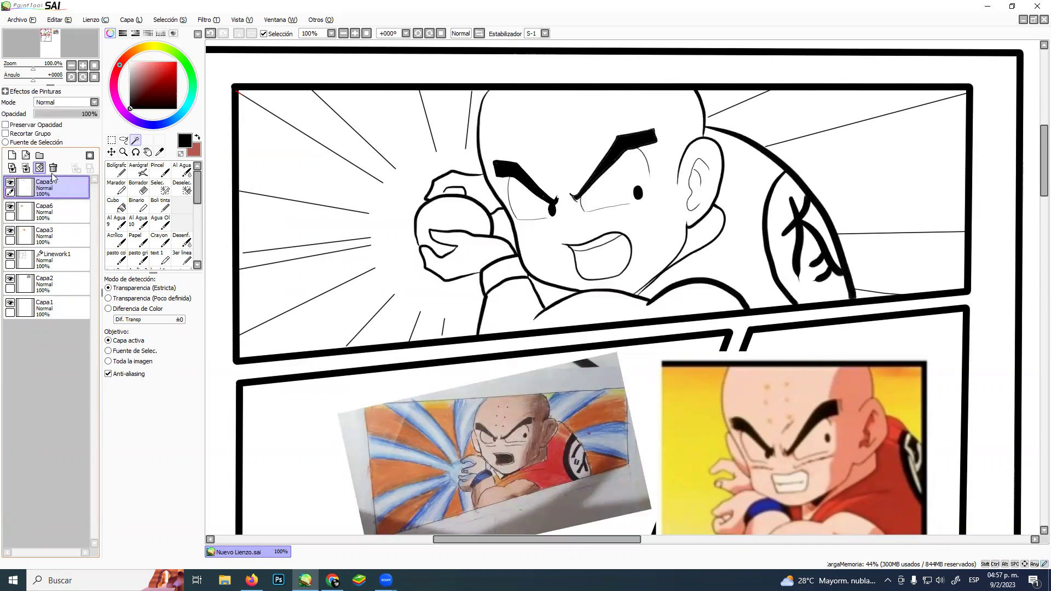
click(580, 138)
key(ctrl+z)
click(10, 182)
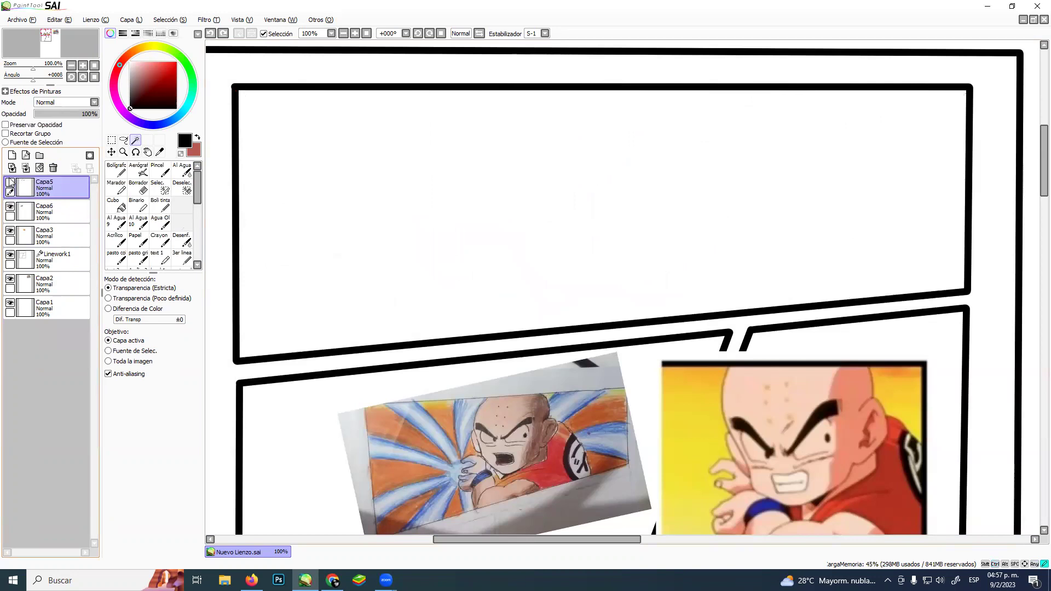
click(10, 183)
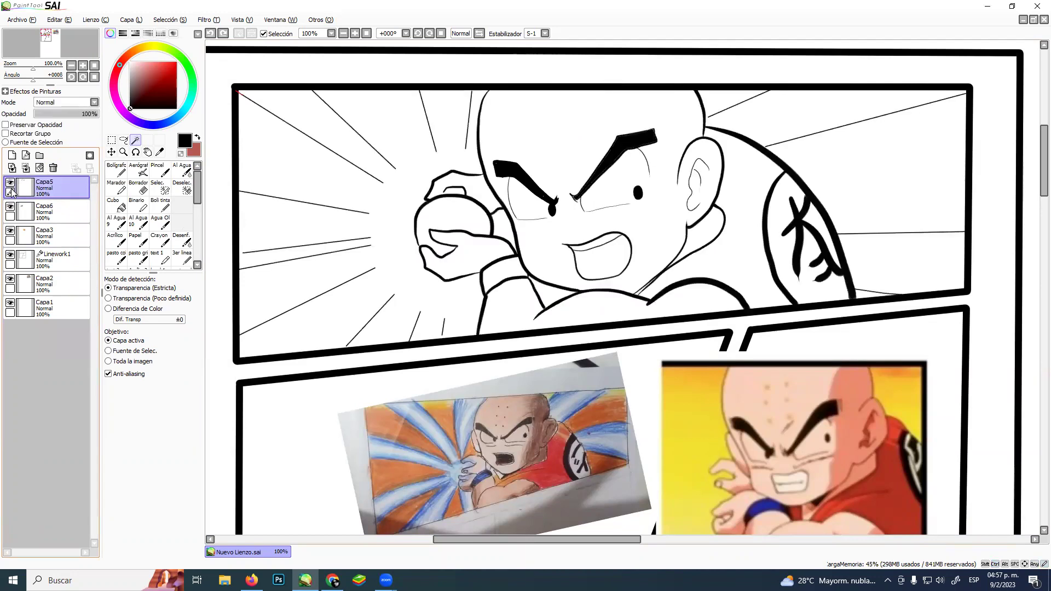
Move the panel border layer Linework1 to the top of the layer stack, directly above Capa5
drag(55, 259, 49, 198)
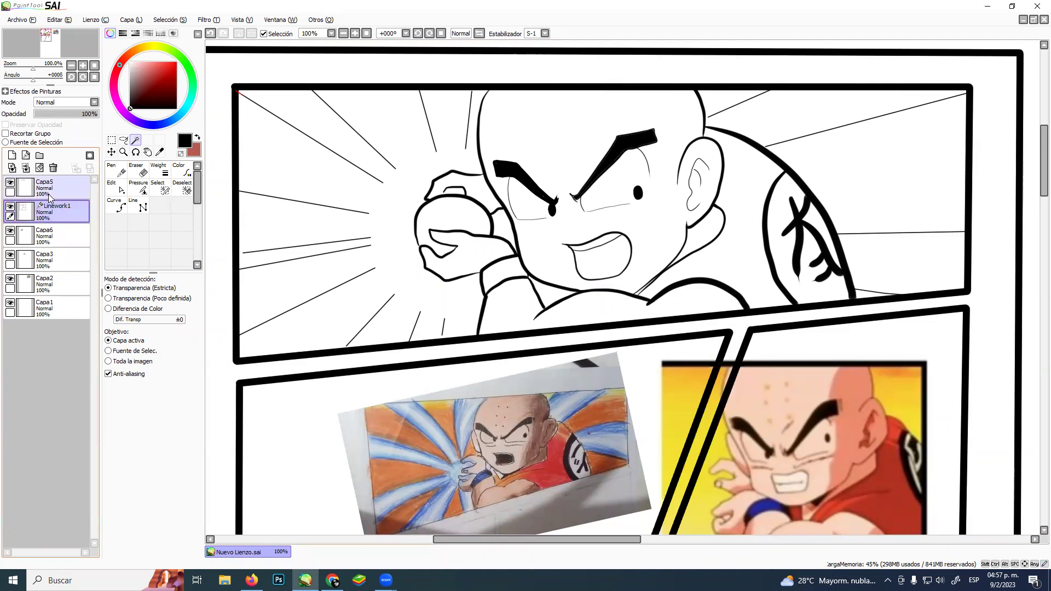
click(44, 192)
click(10, 183)
click(10, 182)
click(47, 213)
drag(52, 188, 47, 208)
click(10, 207)
click(10, 206)
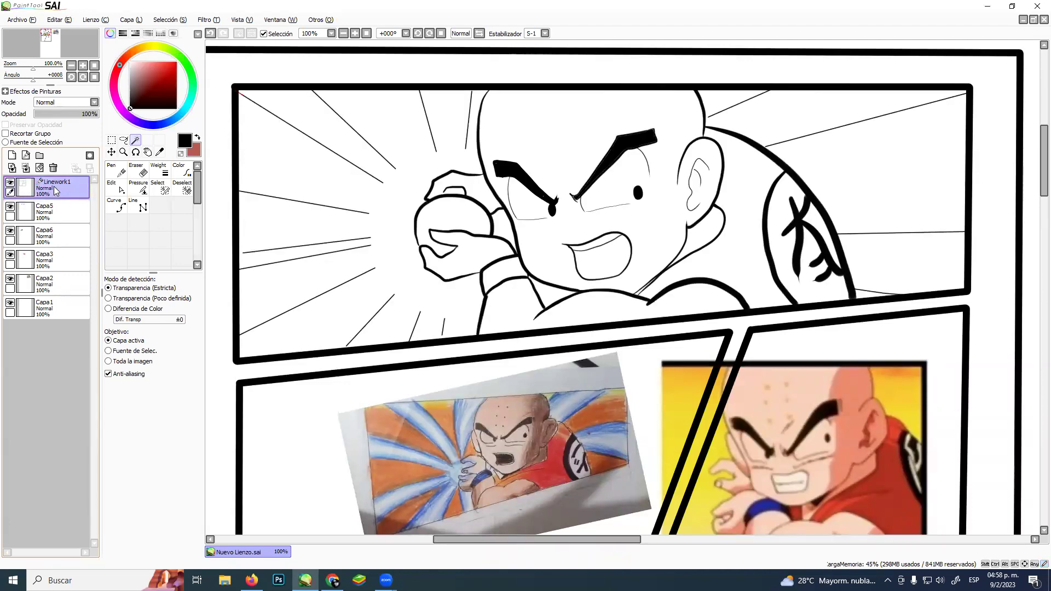
Hide the reference drawing photo on Capa6 and merge Linework1 down into Capa5
ctrl+click(17, 211)
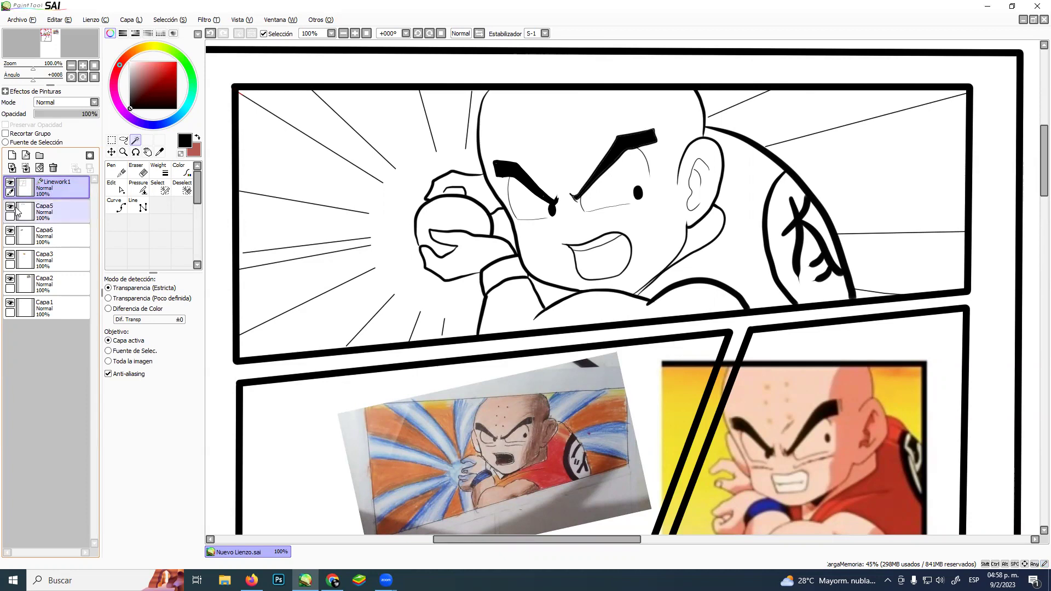
click(11, 207)
click(10, 207)
click(10, 231)
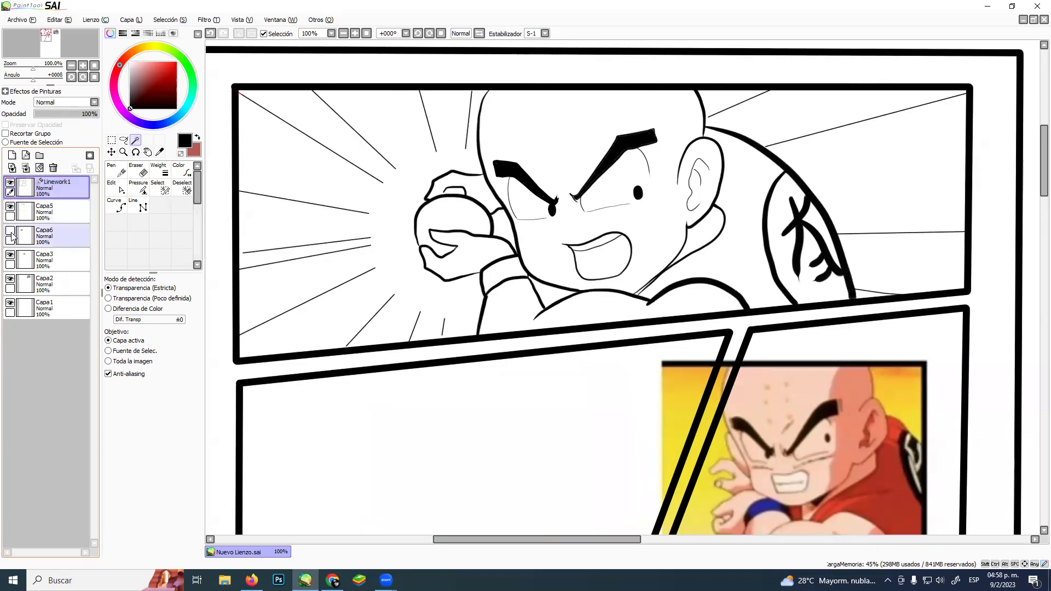
click(33, 209)
click(34, 189)
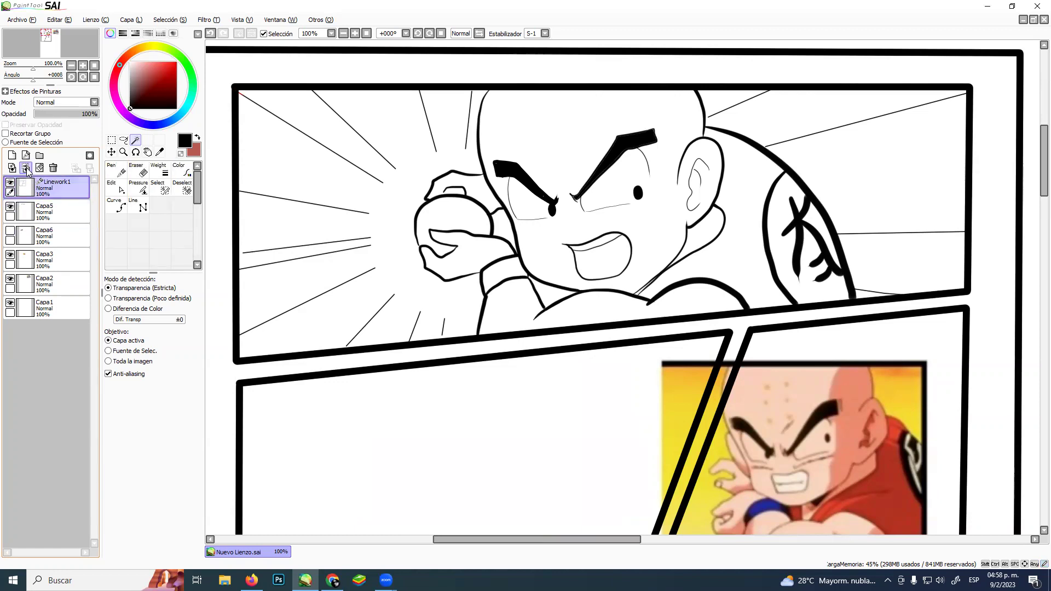
click(27, 168)
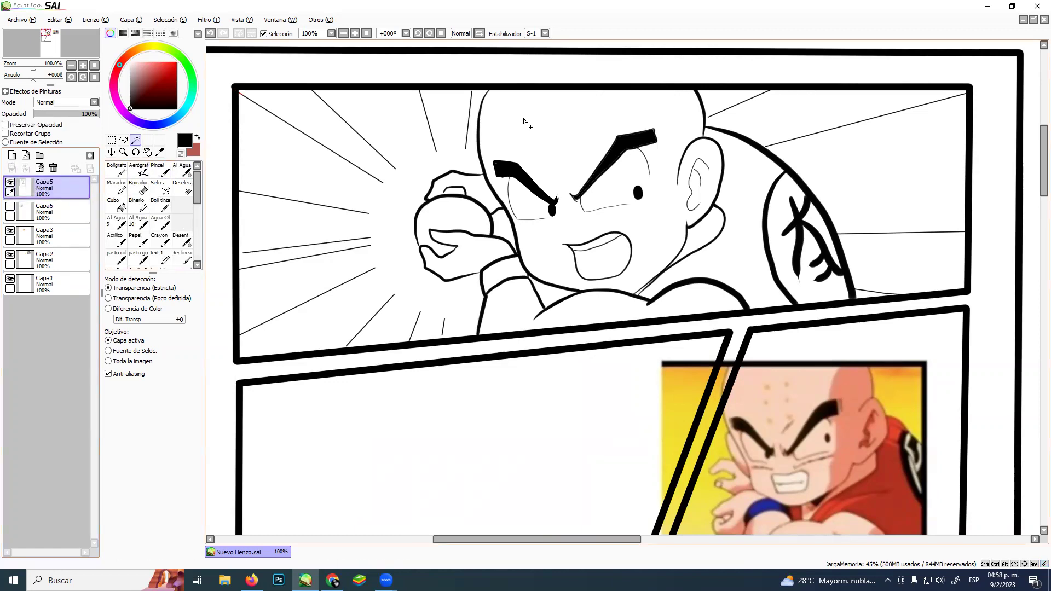
Select Krillin's head, ear, neck, hands and arms on the Capa5 line layer and touch up the gaps with the selection brush
click(592, 157)
click(705, 236)
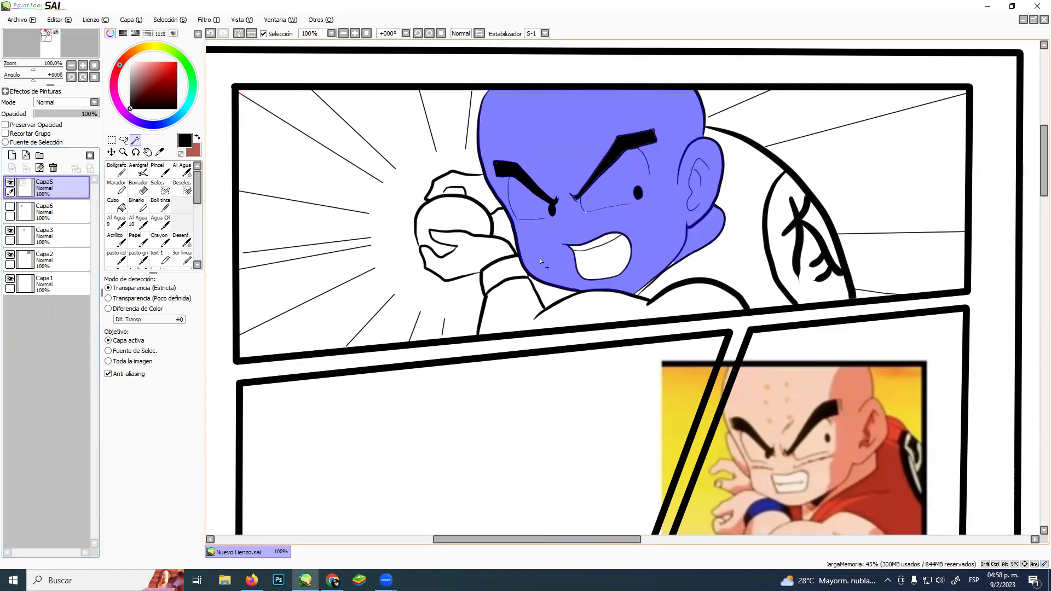
click(482, 251)
click(503, 312)
click(483, 192)
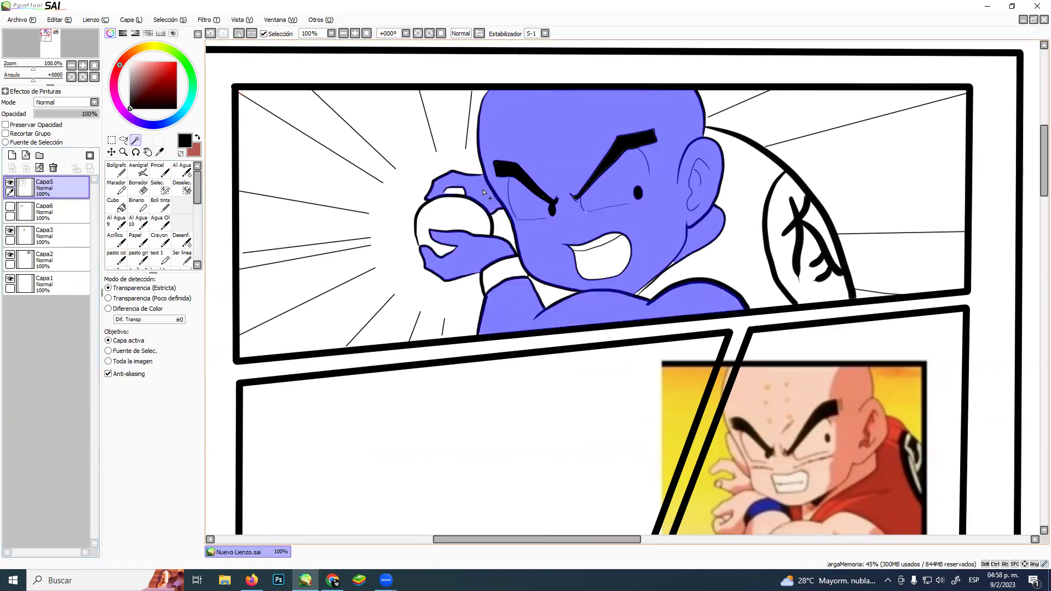
click(457, 193)
click(160, 188)
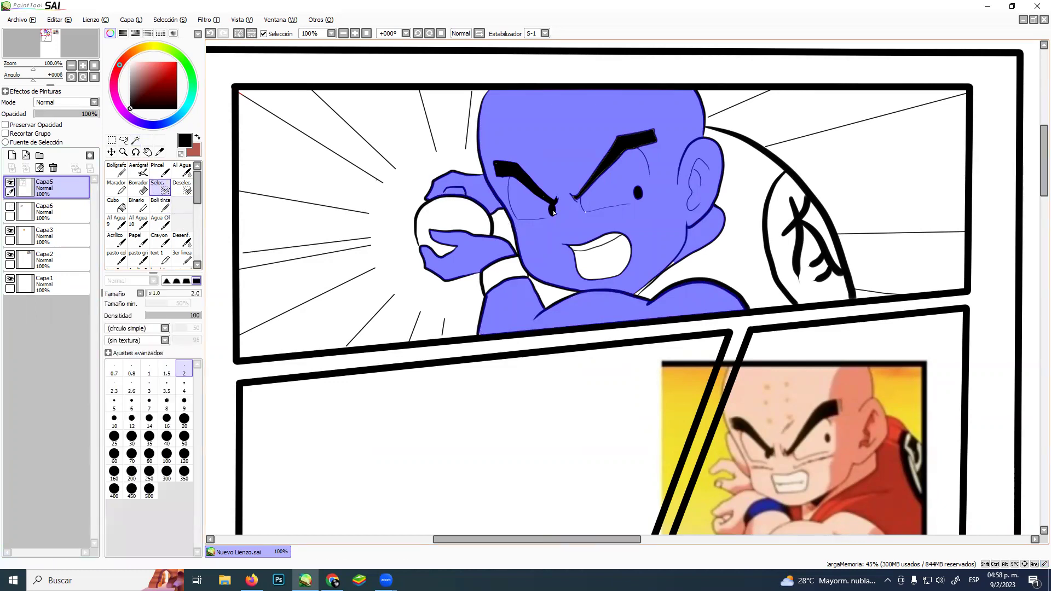
ctrl+alt+drag(586, 214, 594, 214)
mouse_move(674, 261)
mouse_down()
mouse_move(680, 256)
mouse_move(647, 285)
mouse_up()
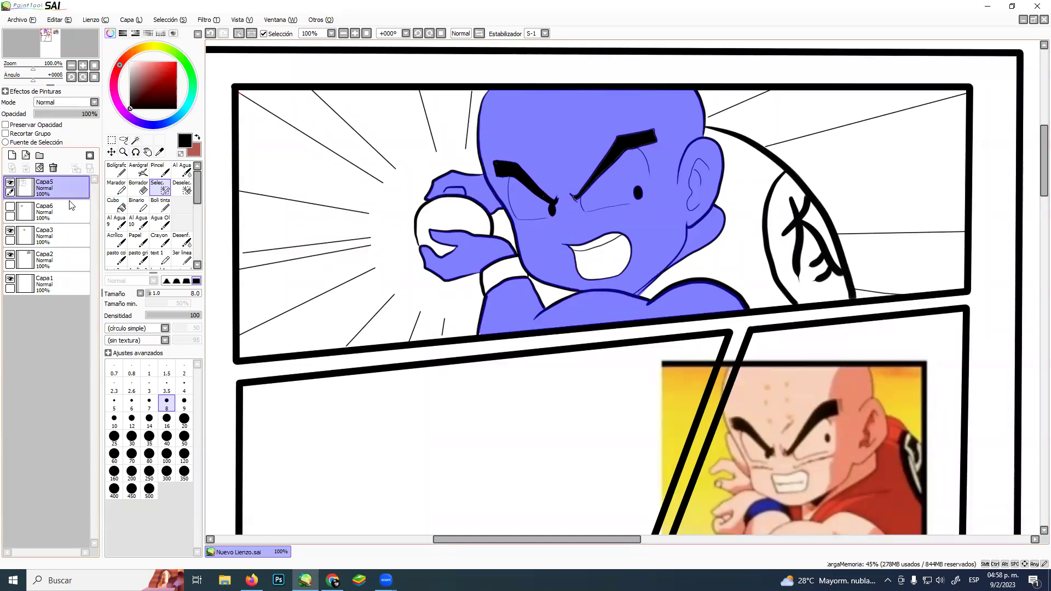
Add a layer directly above Capa6, bucket-fill the selected skin with the tone sampled from the reference picture, and clear the selection
click(25, 211)
click(11, 155)
click(120, 205)
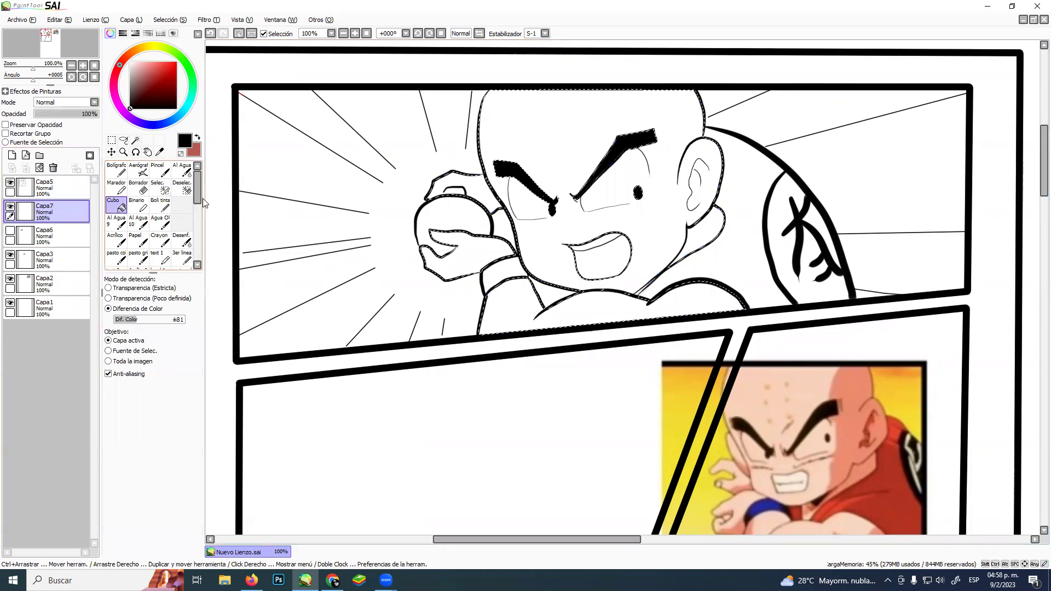
alt+click(758, 386)
click(710, 256)
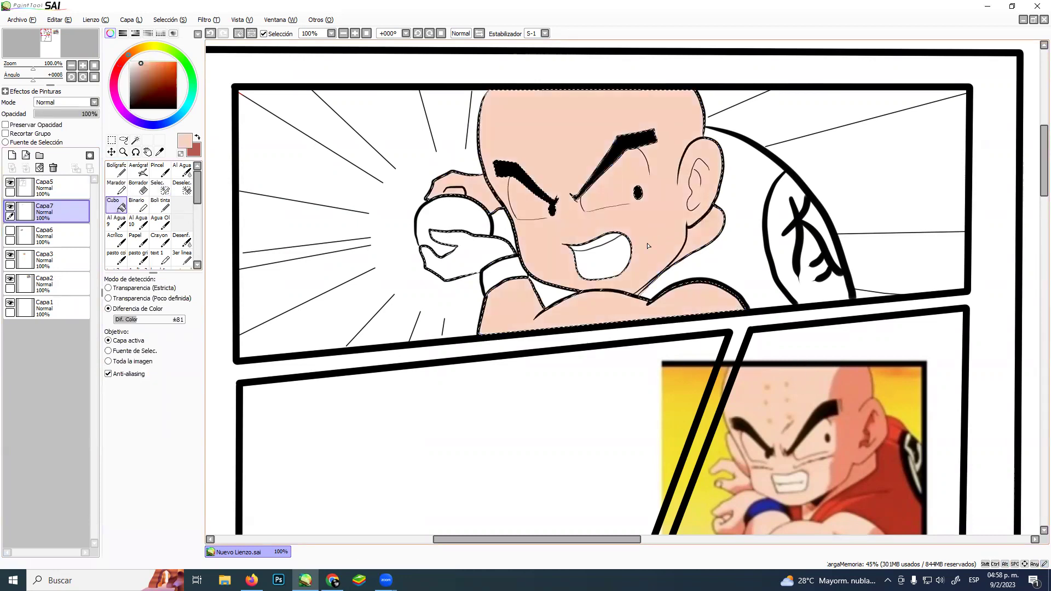
click(468, 250)
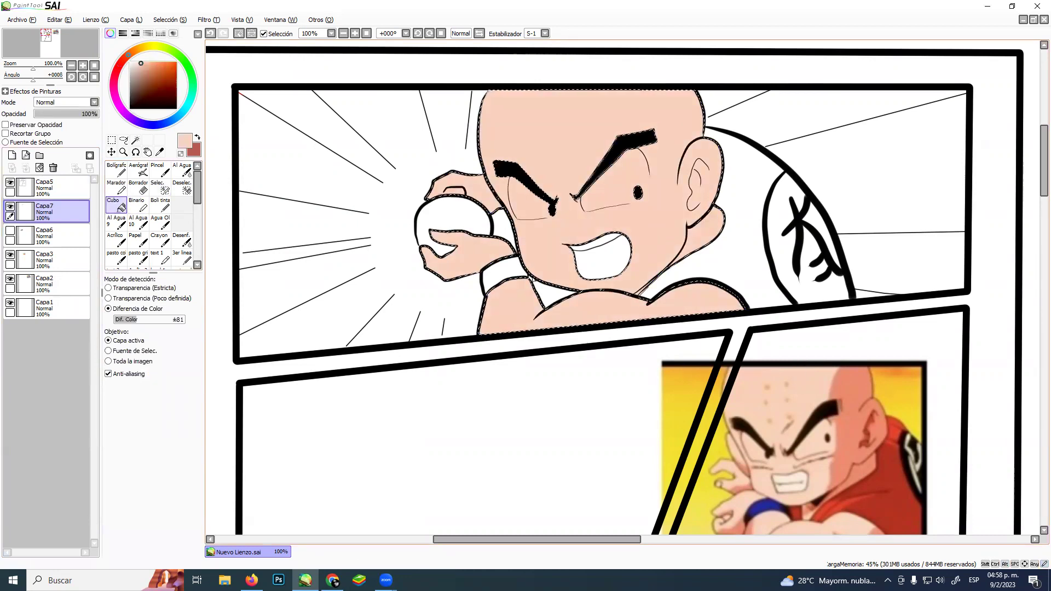
key(ctrl+d)
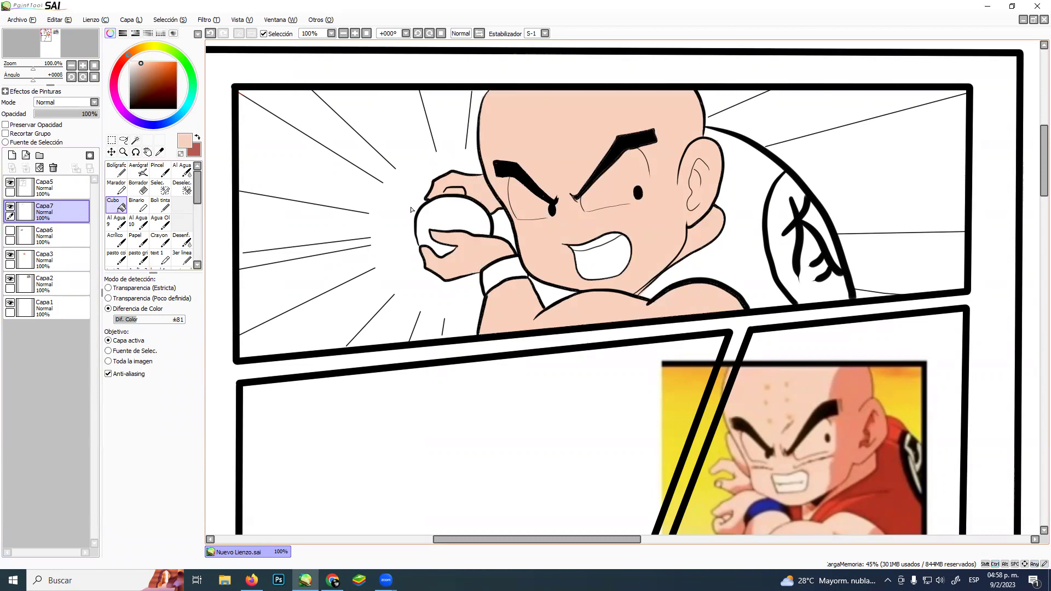
Select the gi on Capa5, fill it on a new layer beneath with red sampled from the reference picture, and deselect
click(53, 189)
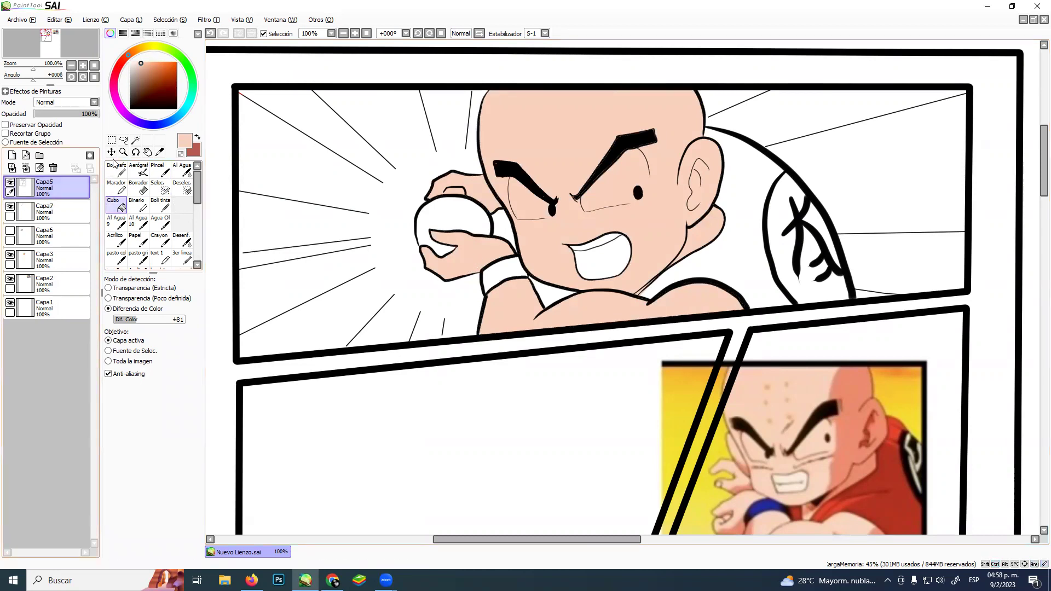
click(135, 140)
click(727, 258)
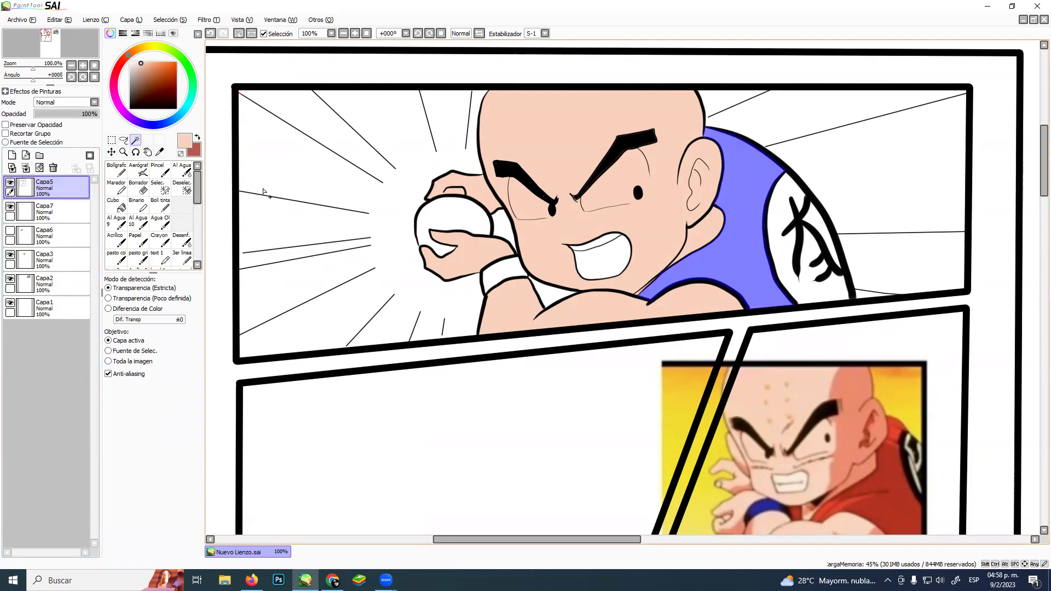
click(11, 155)
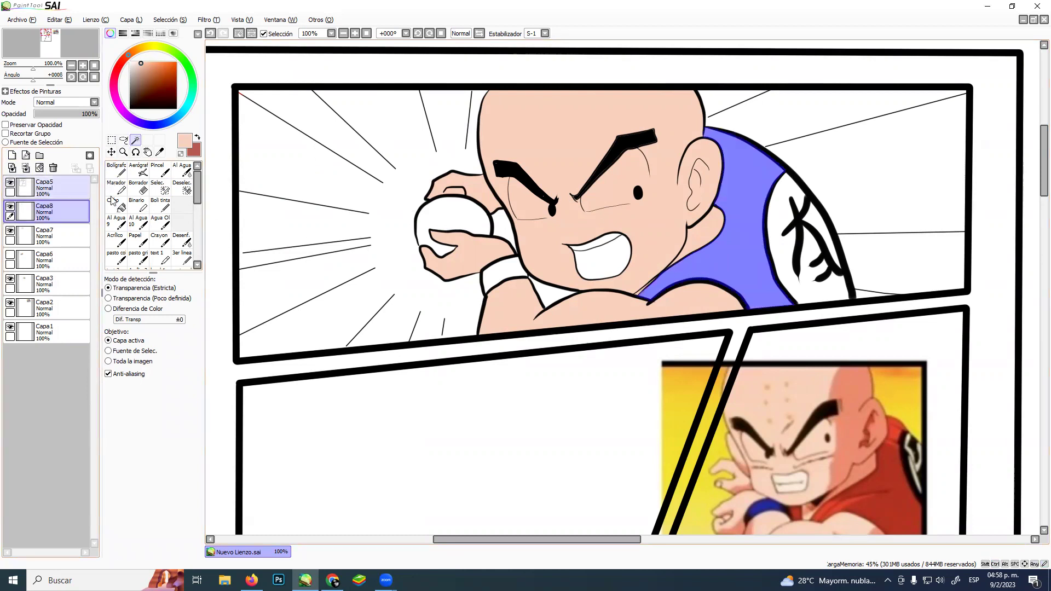
click(115, 204)
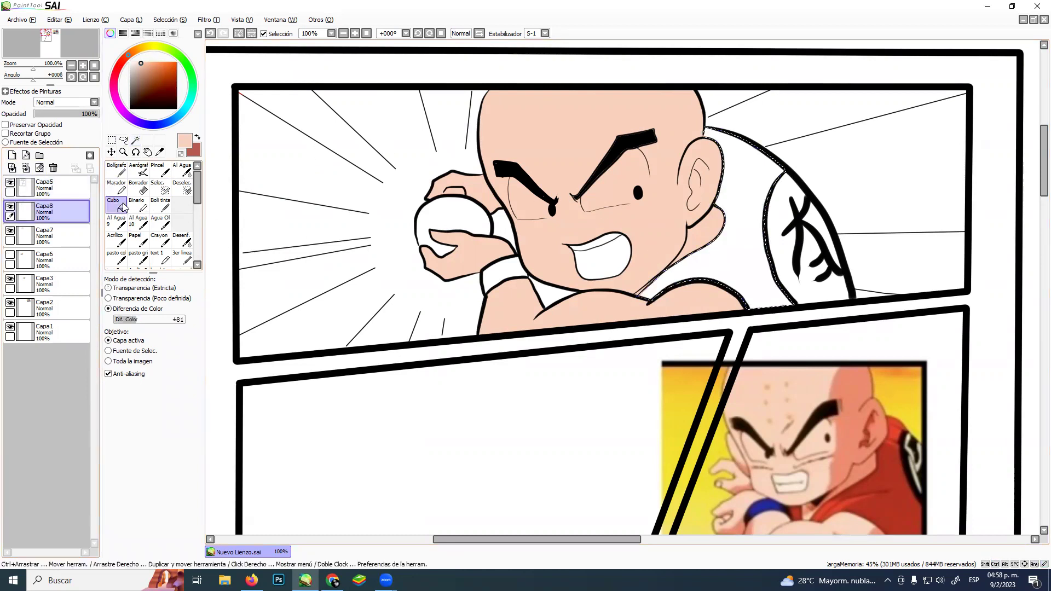
alt+click(850, 498)
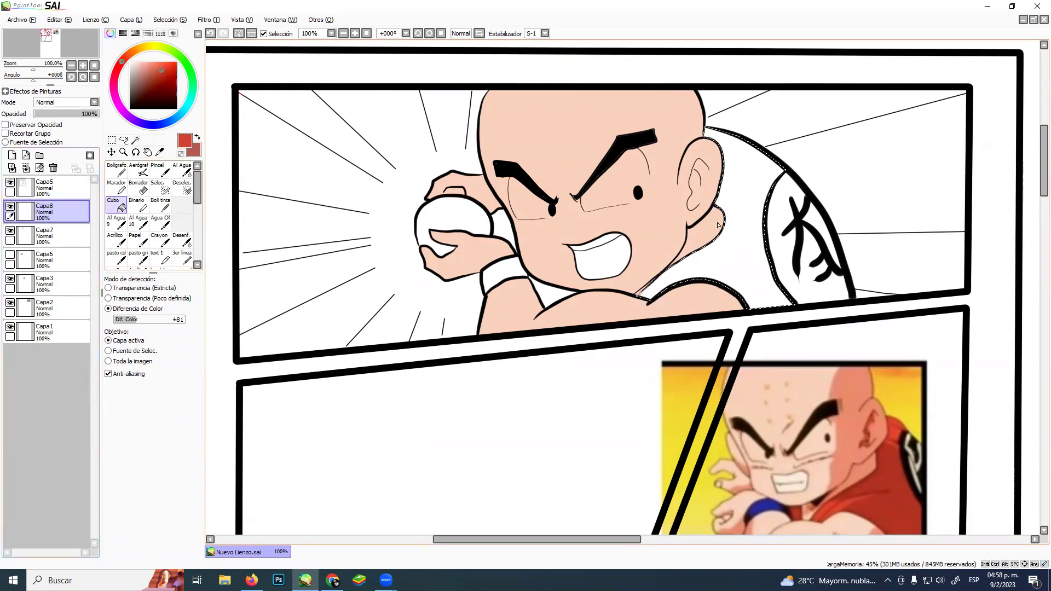
click(735, 241)
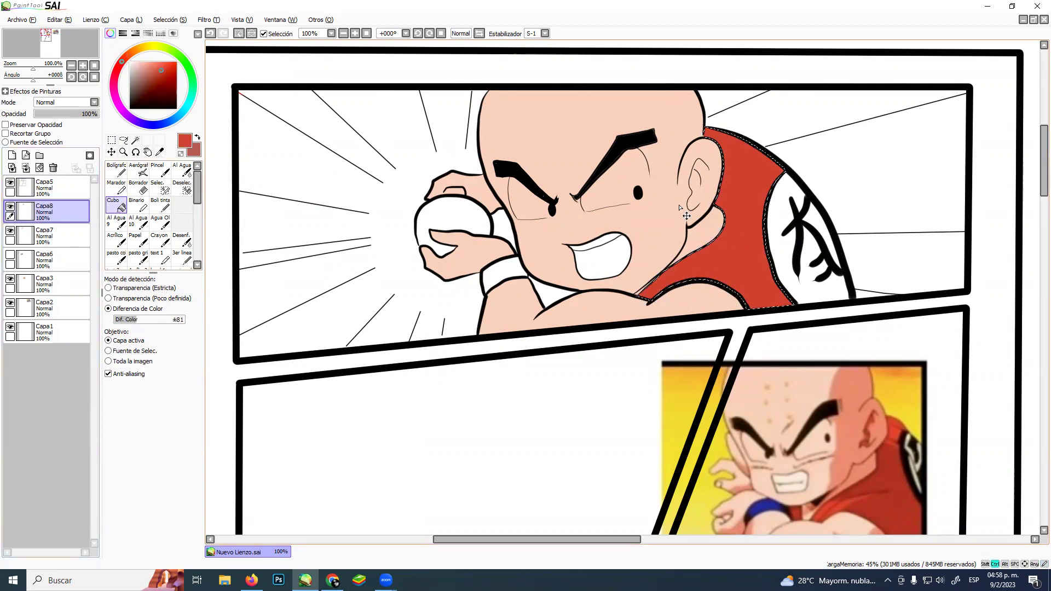
key(ctrl+d)
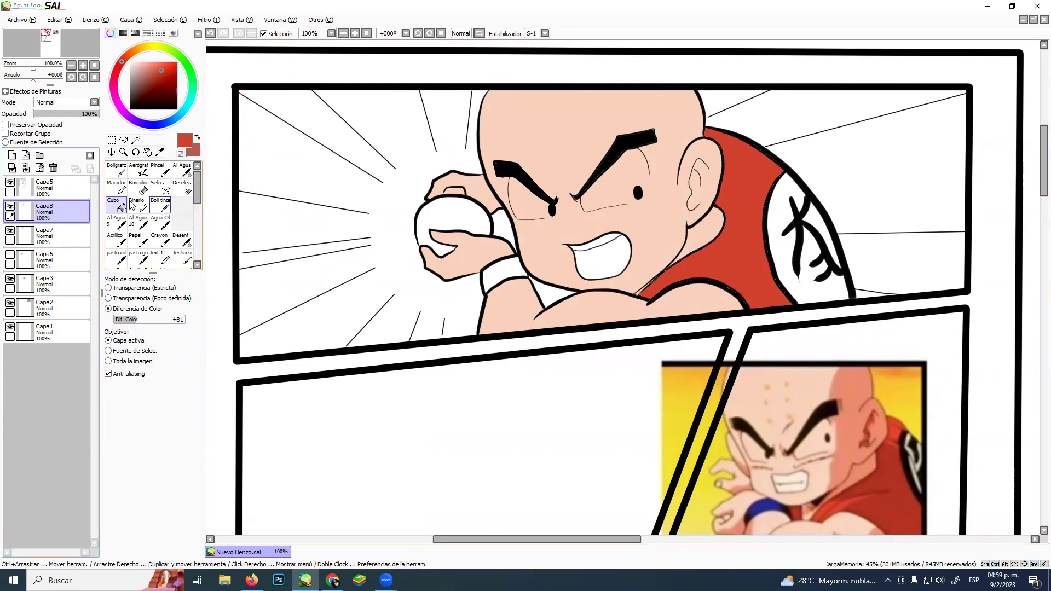
Select the back emblem's white area on Capa5, including the enclosed parts between the kanji strokes, refining with the selection brush
click(52, 187)
click(136, 140)
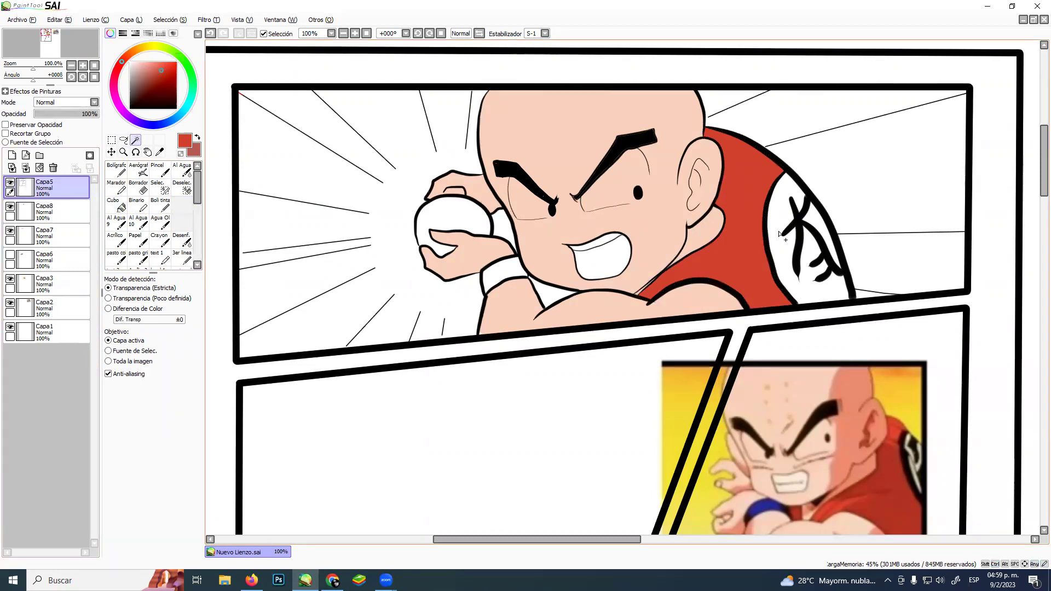
click(785, 257)
click(817, 227)
click(160, 188)
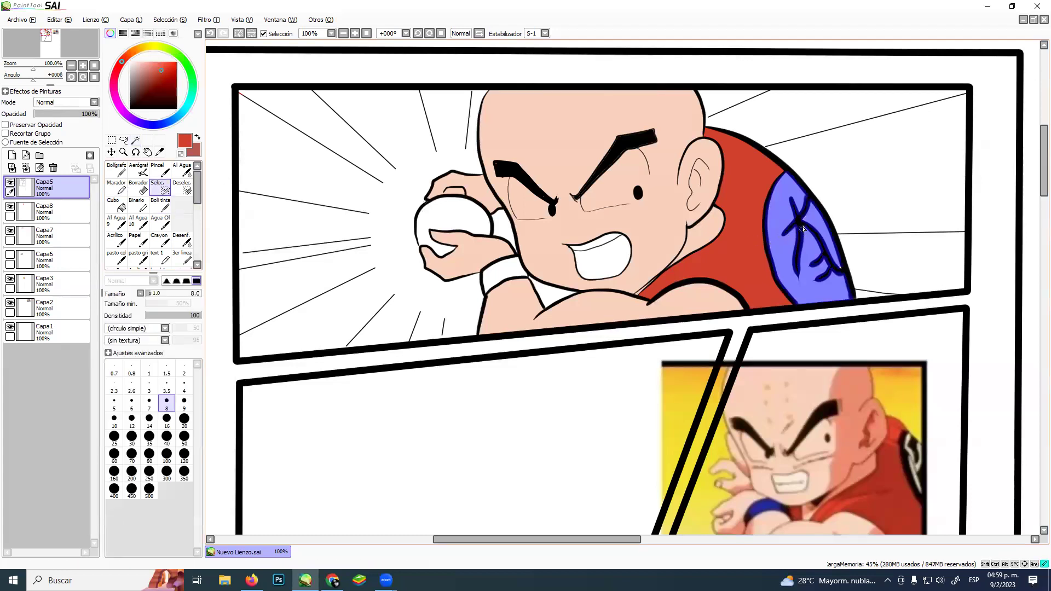
Add a layer above Capa8, bucket-fill the selected emblem with bright yellow, and clear the selection
click(68, 211)
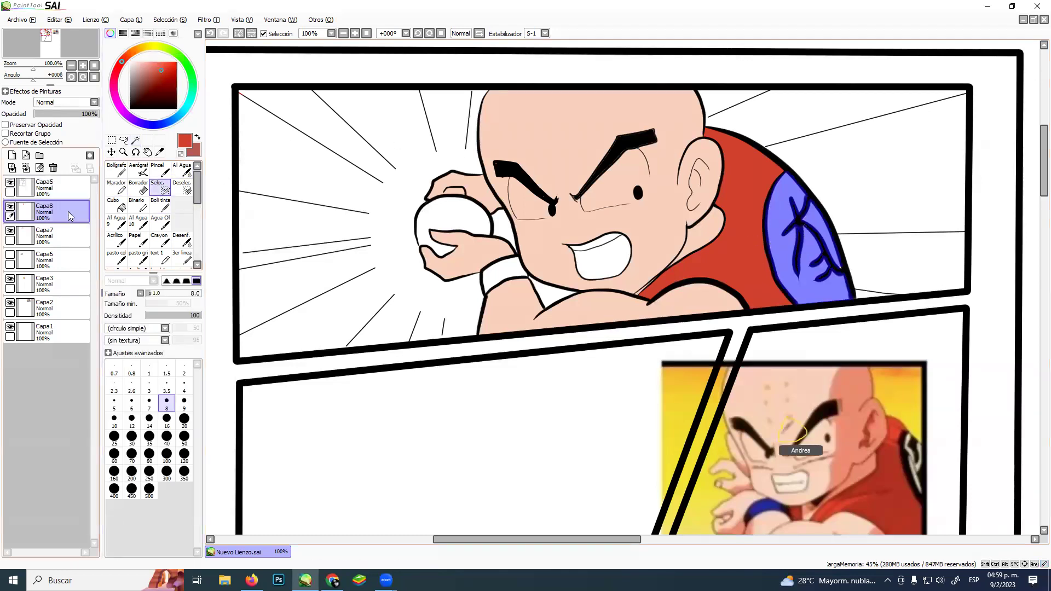
click(12, 154)
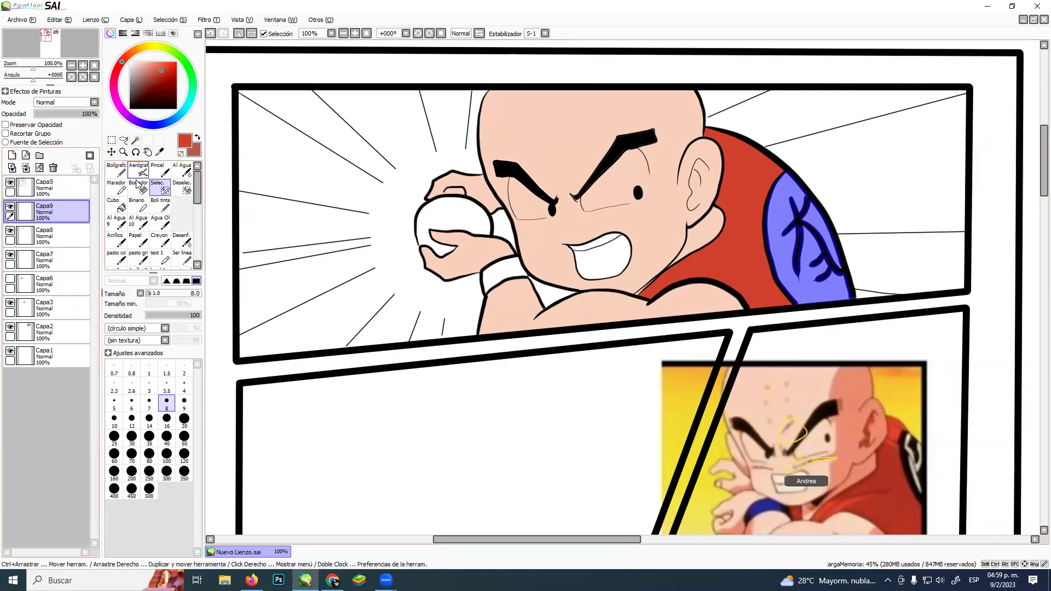
click(121, 205)
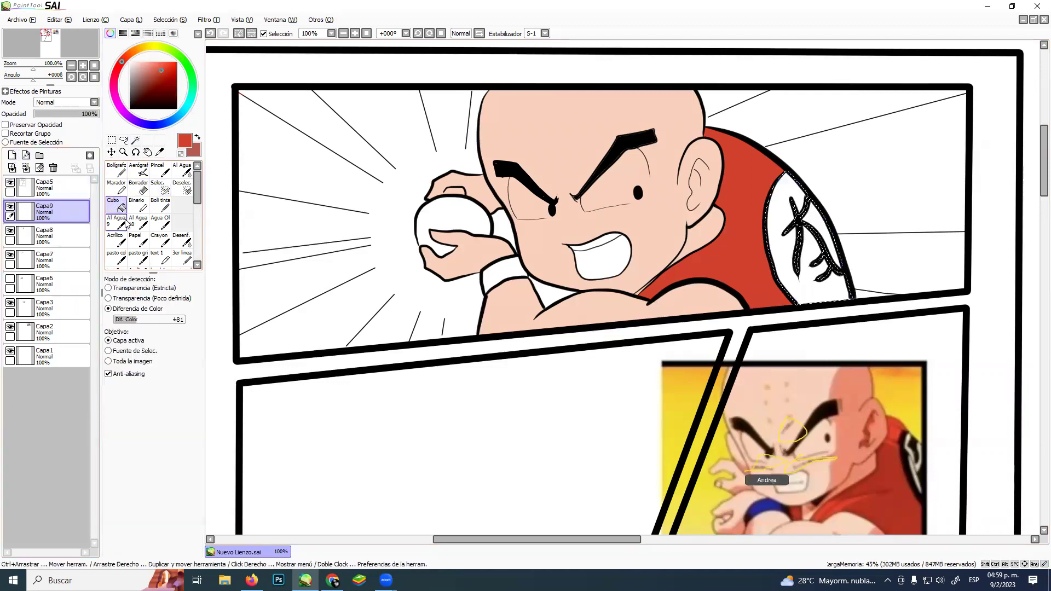
click(156, 46)
click(780, 289)
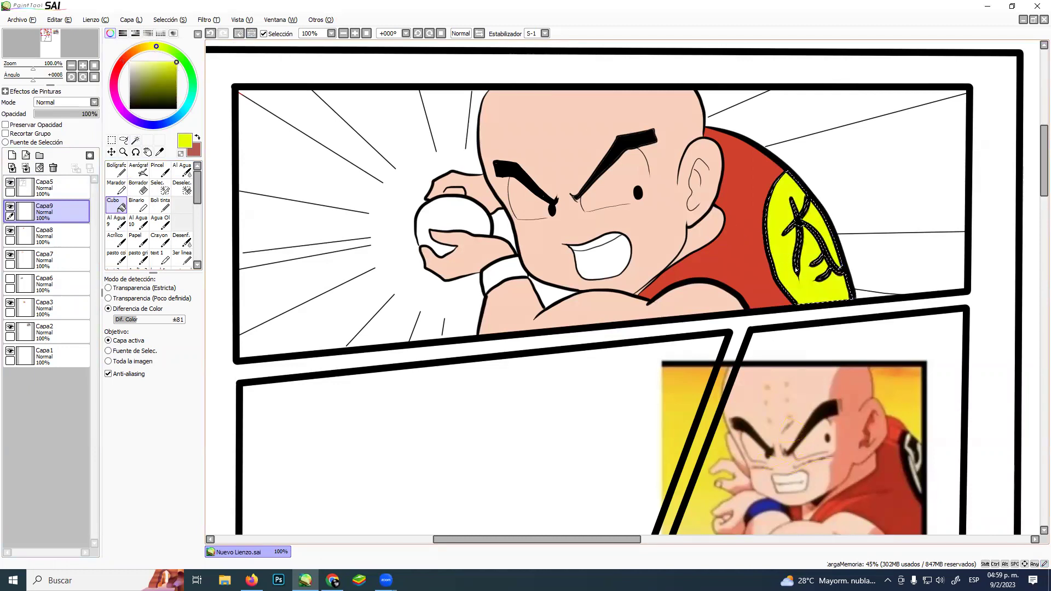
key(ctrl+d)
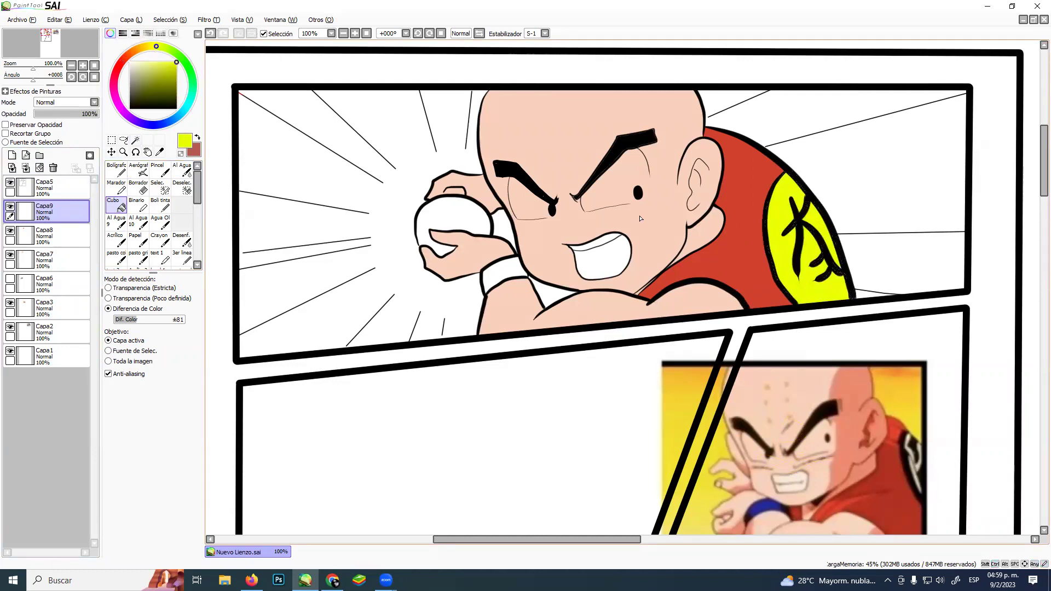
Select the wristband's interior on the Capa5 line layer and refine its edges with the selection brush
click(70, 192)
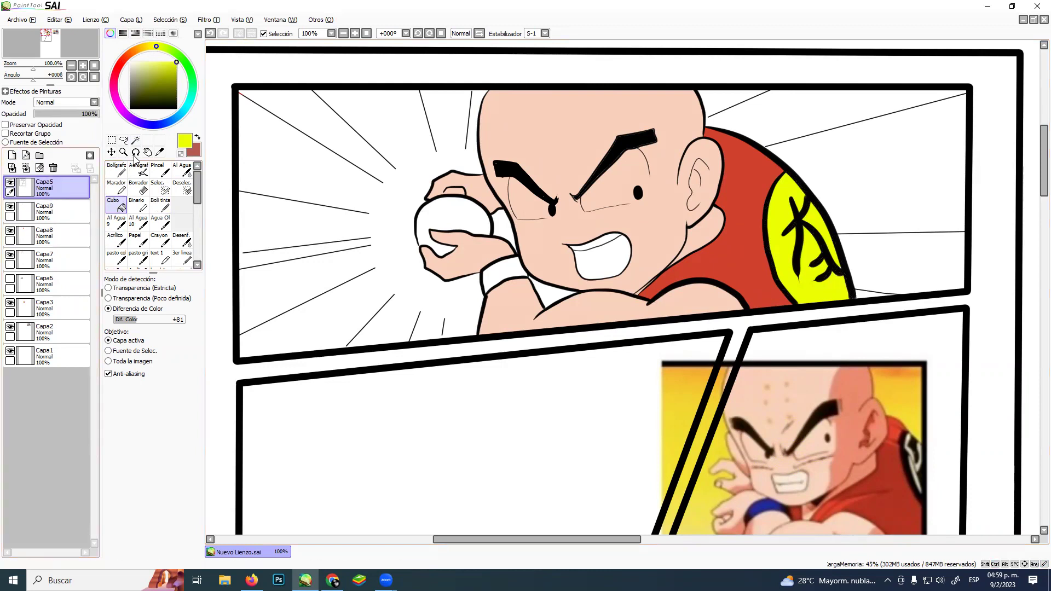
click(135, 141)
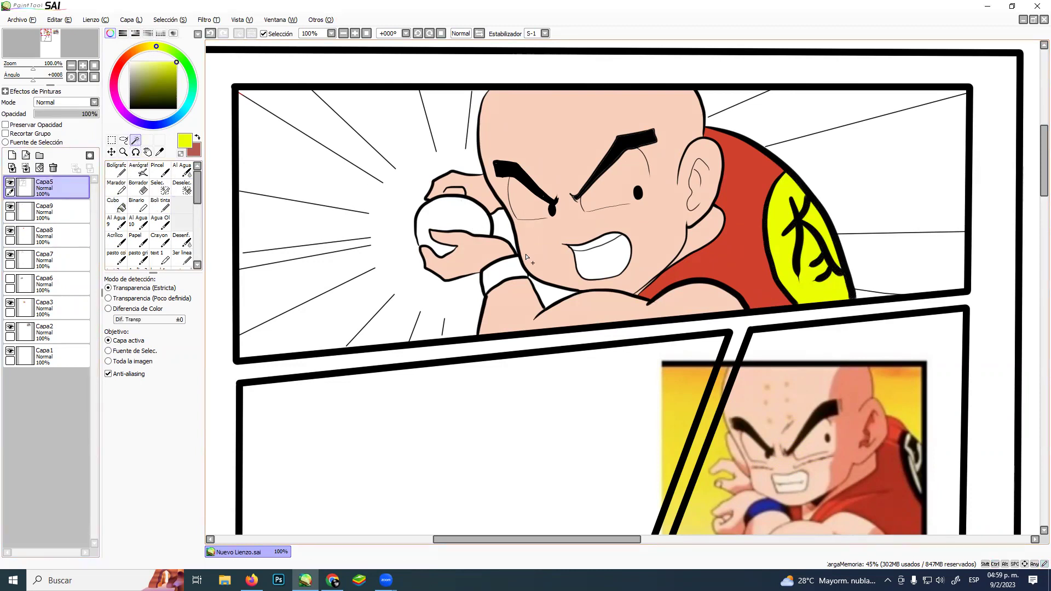
click(509, 270)
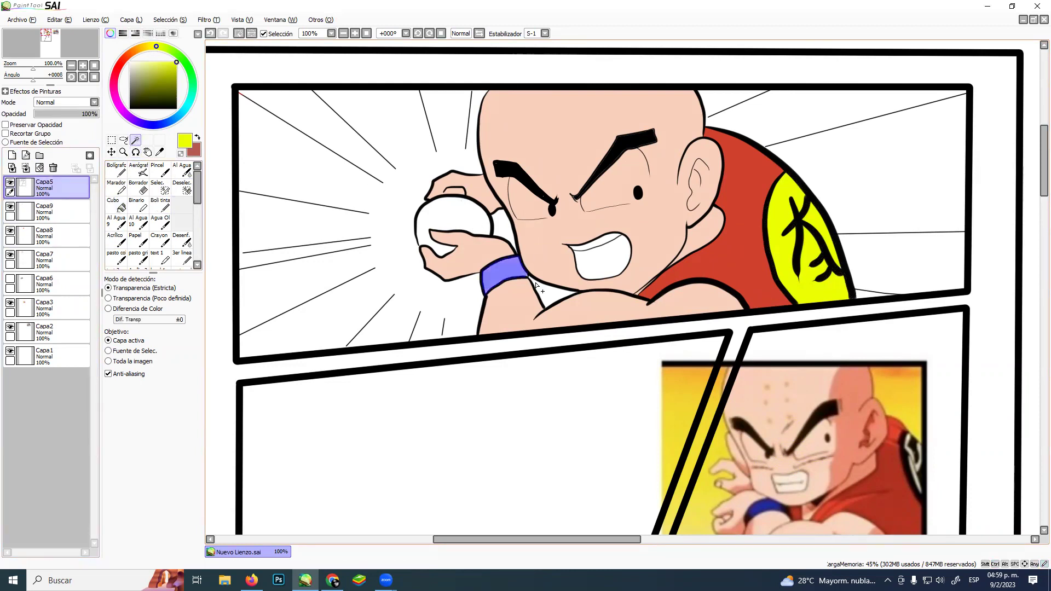
click(160, 187)
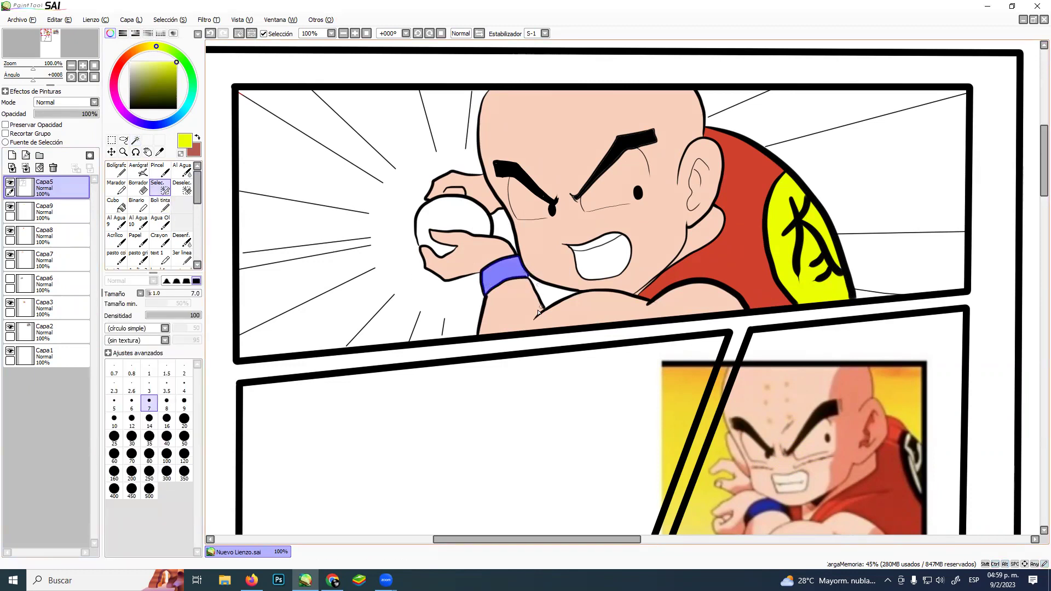
Add a layer above Capa9, fill the selected wristband with the dark blue sampled from the reference picture, and deselect
ctrl+click(52, 212)
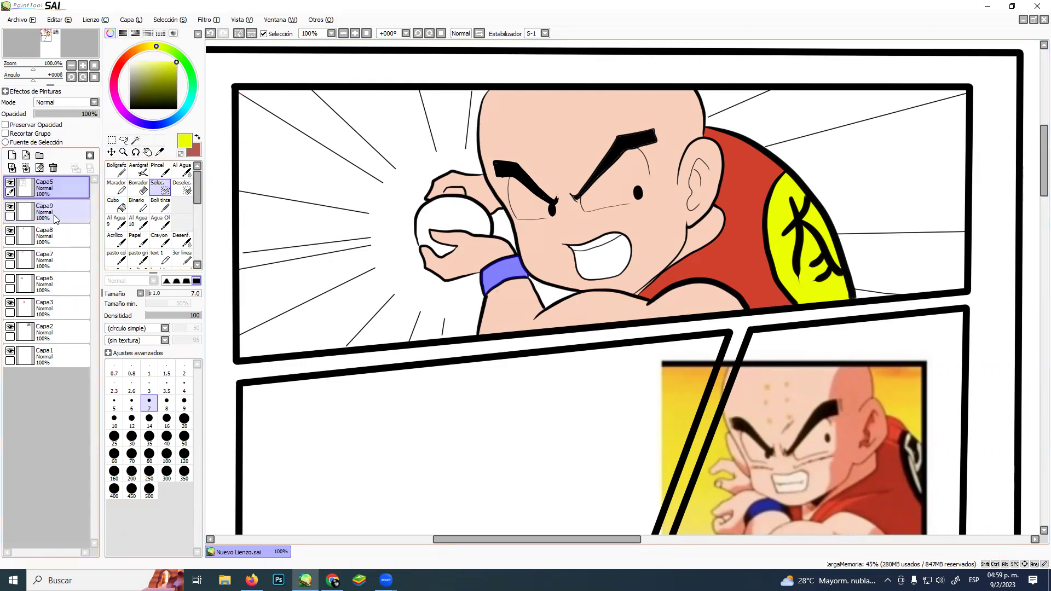
click(11, 167)
click(116, 206)
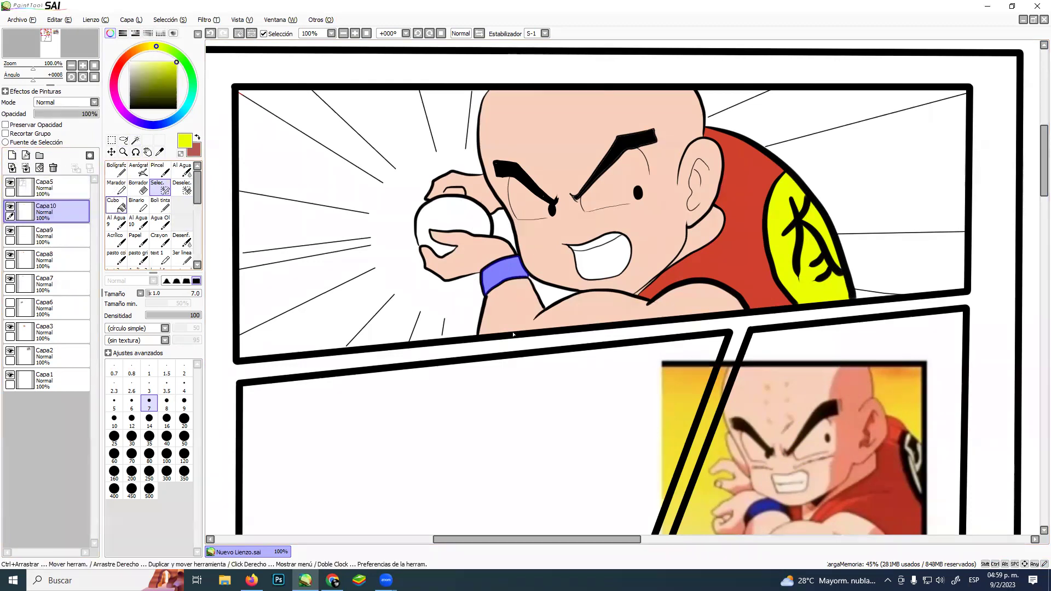
alt+click(765, 498)
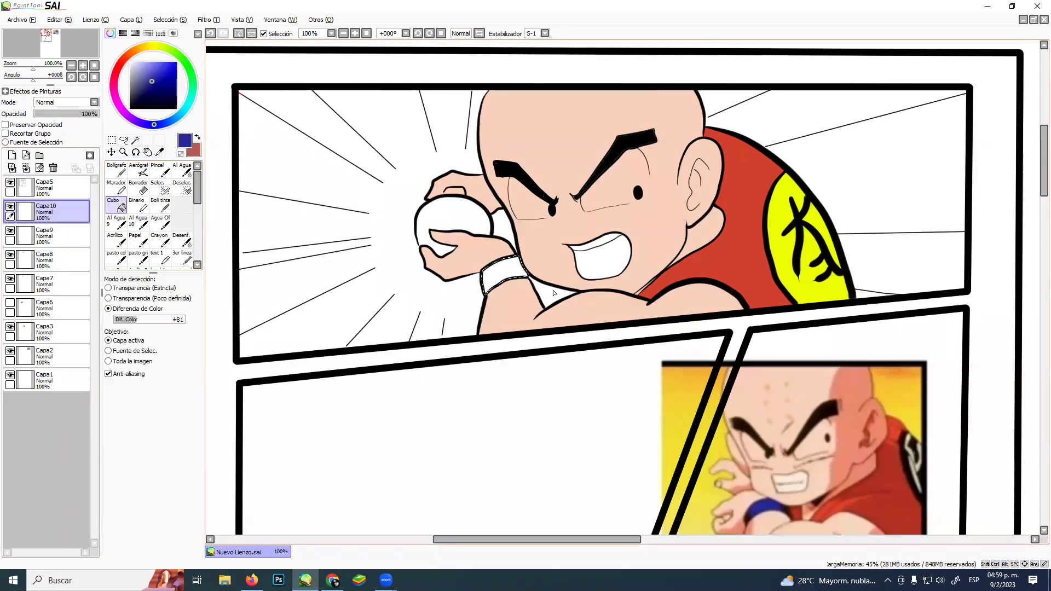
click(503, 267)
ctrl+click(31, 184)
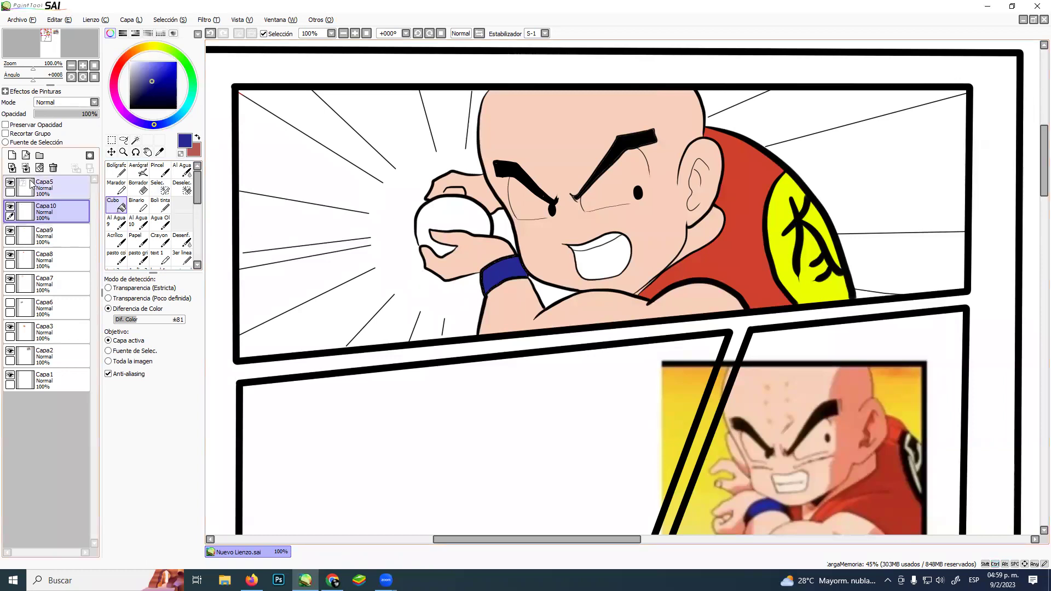
Select the mouth's interior below the teeth on Capa5, fill it with dark grey on a new layer above Capa10, and deselect
click(53, 186)
click(135, 140)
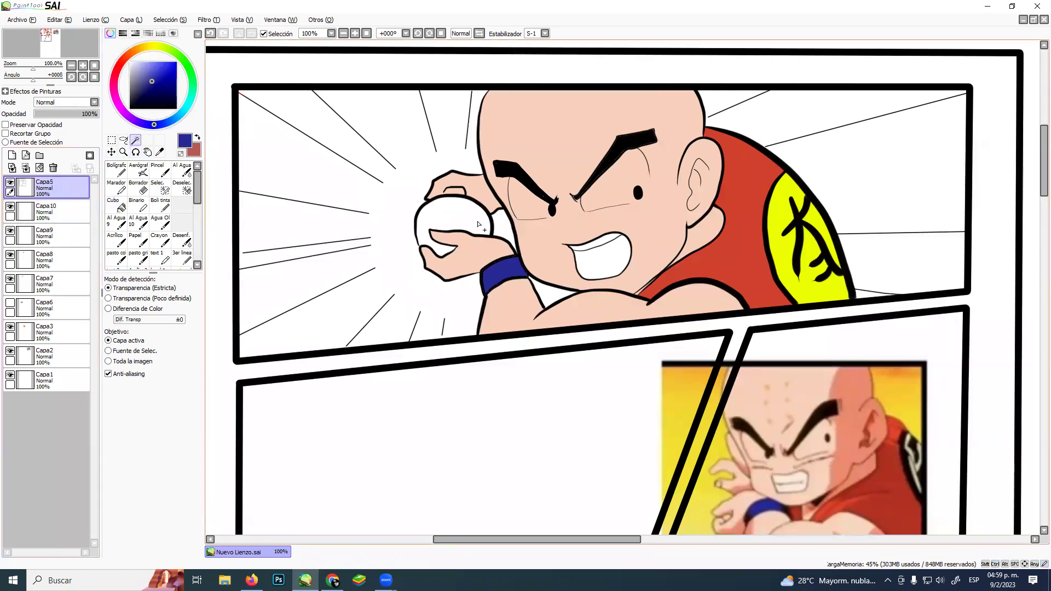
click(588, 259)
click(55, 212)
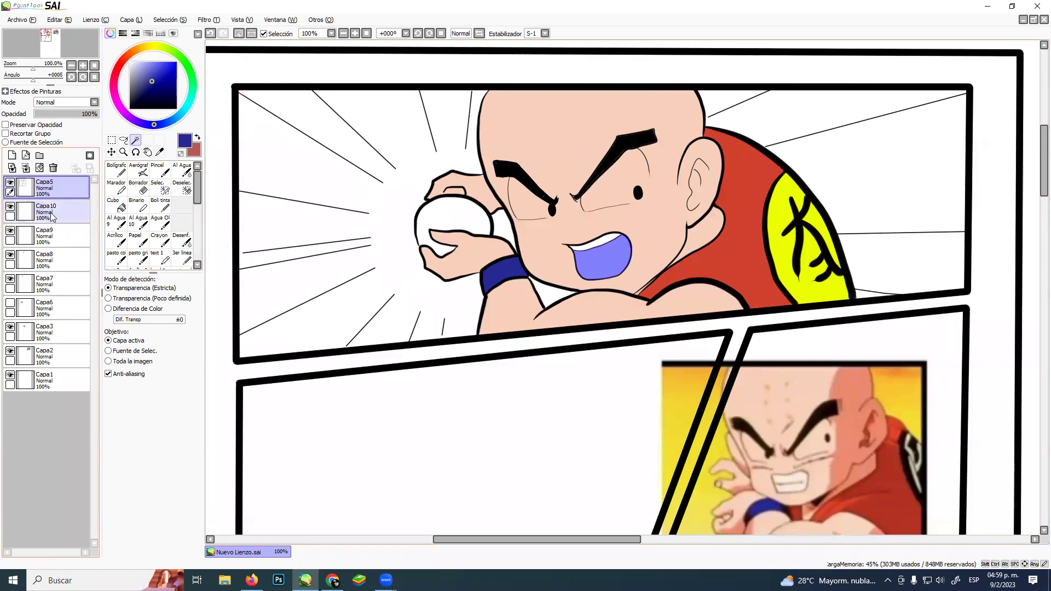
click(11, 155)
click(120, 205)
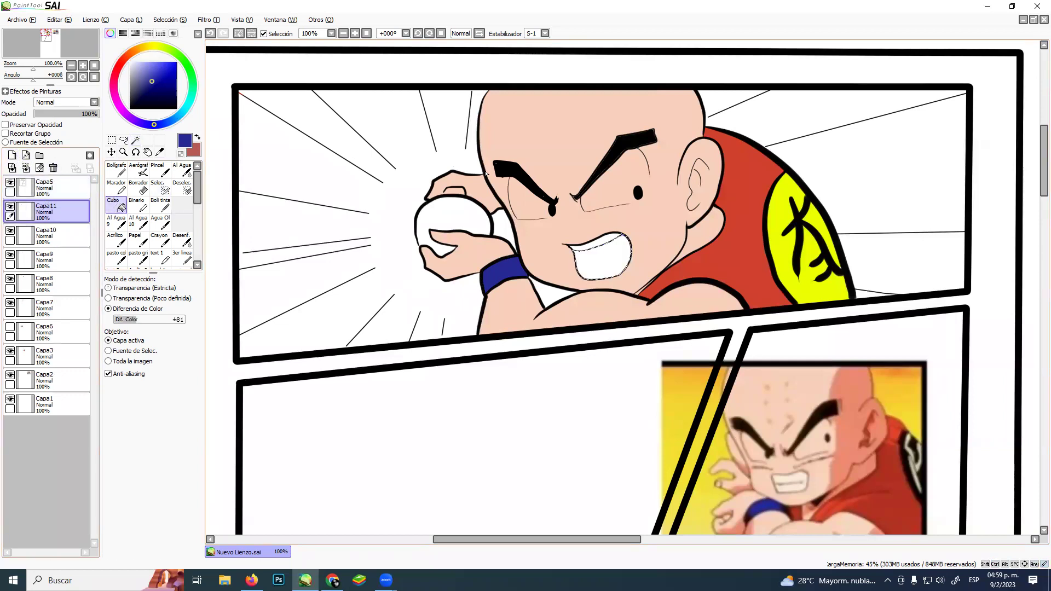
click(132, 93)
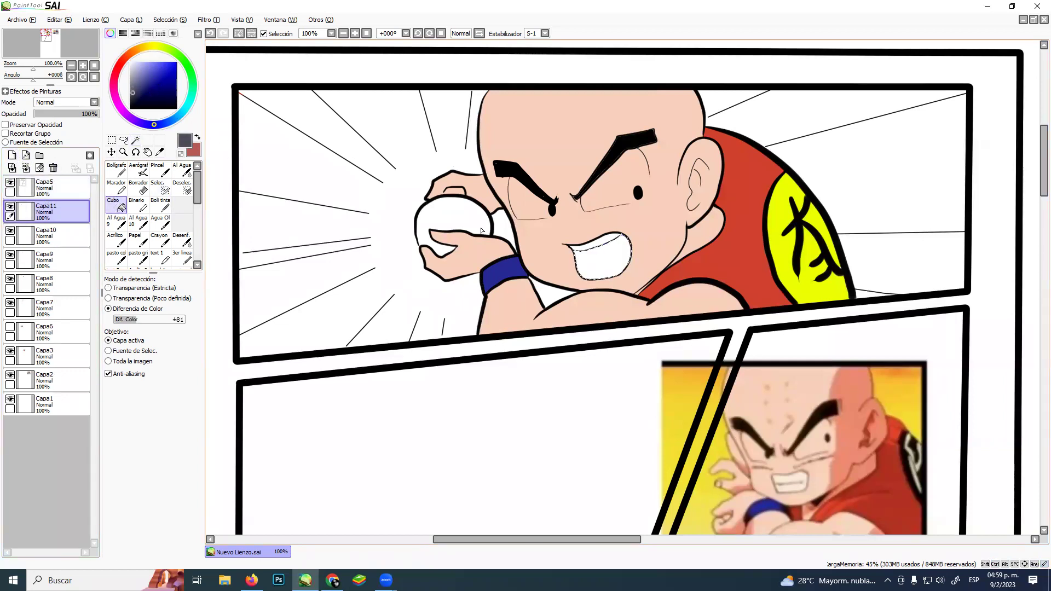
click(602, 263)
key(ctrl+d)
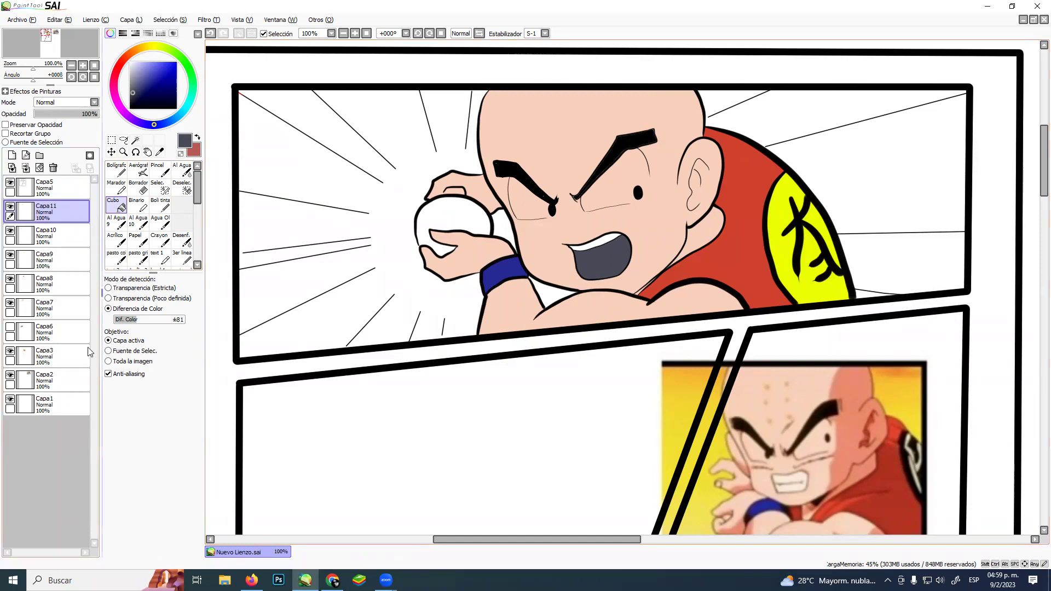
Fill the bottom layer Capa1 with medium grey as a neutral backdrop for the page
click(55, 405)
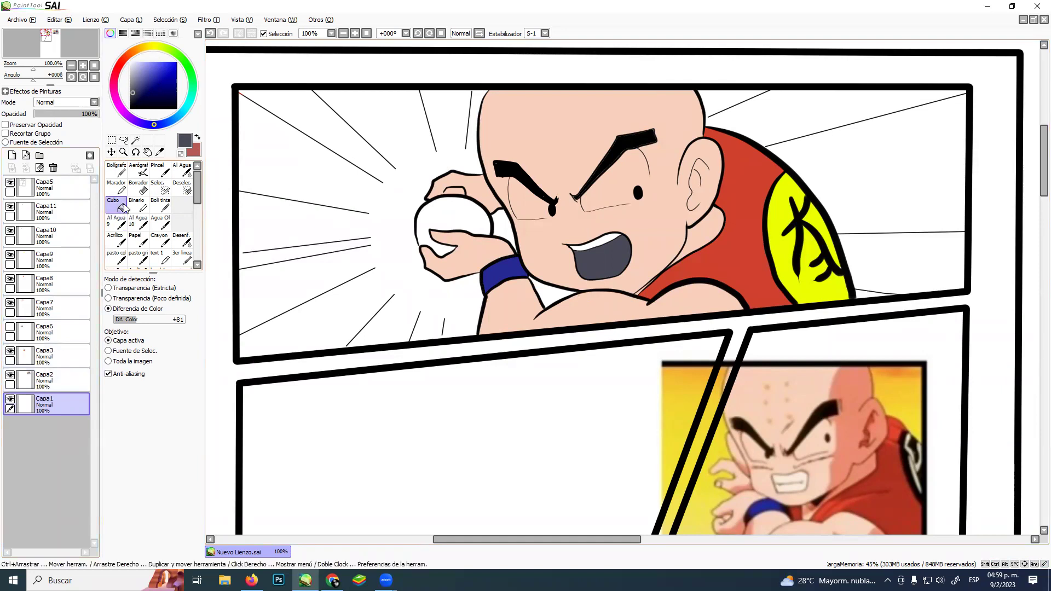
click(130, 81)
click(276, 179)
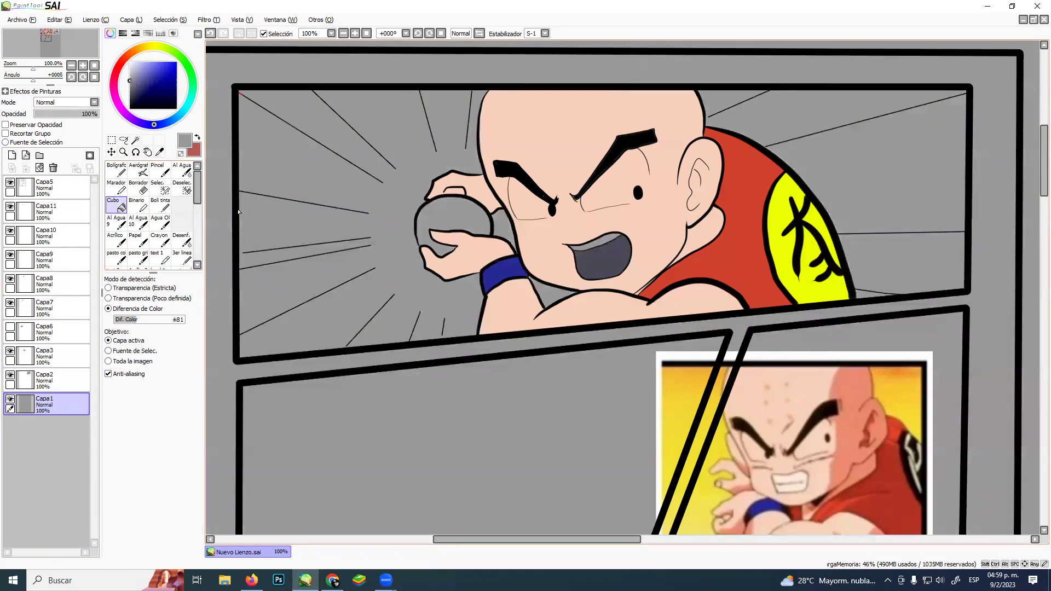
Select the upper teeth and the energy ball, including the gap between the fingers, on the Capa5 line layer
click(54, 187)
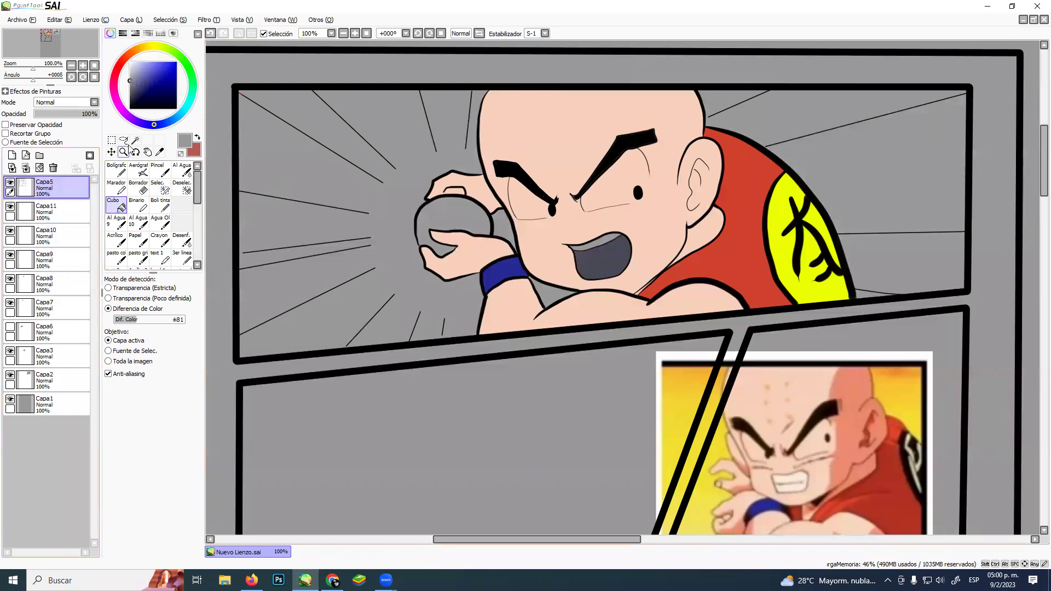
click(135, 140)
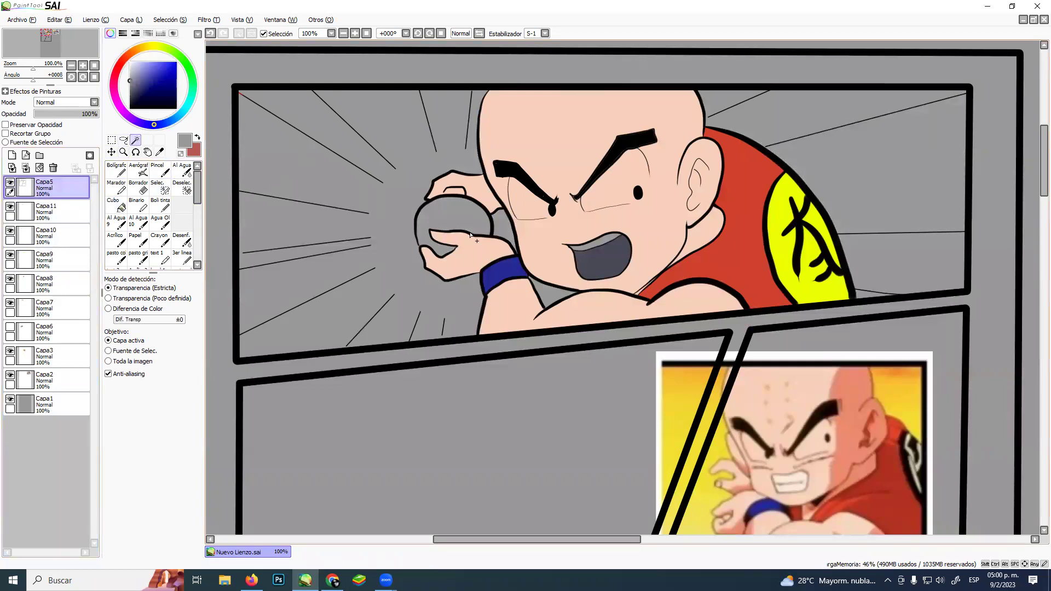
click(586, 248)
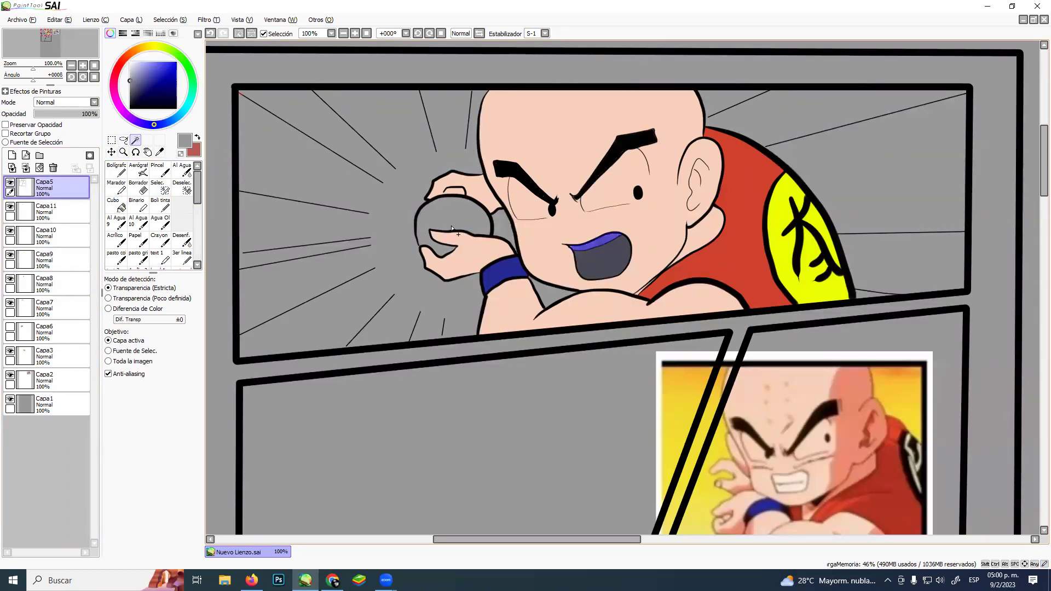
click(160, 187)
key(bracketleft)
key(bracketleft)
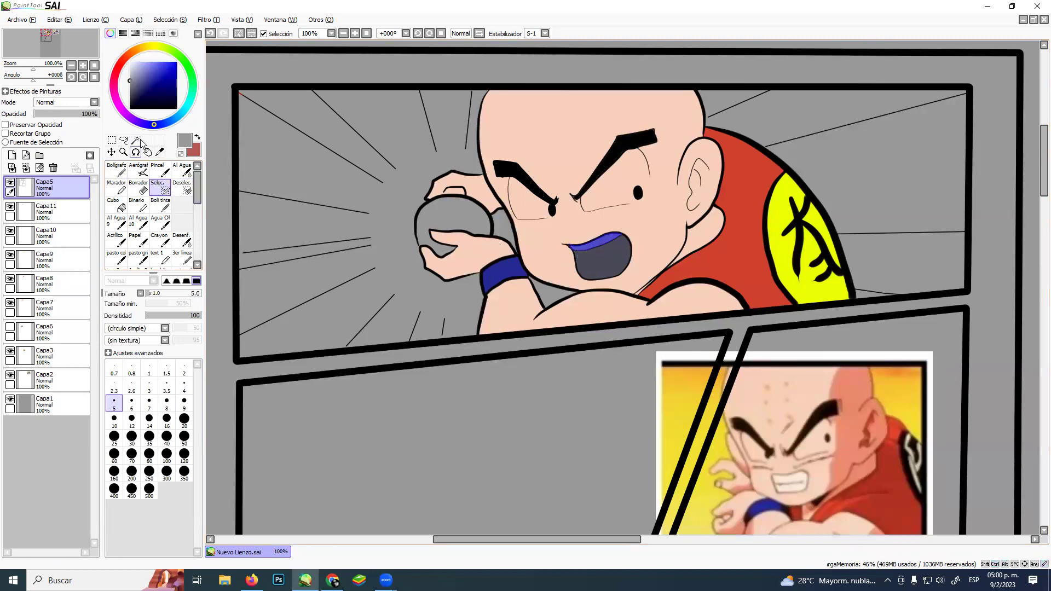
key(w)
click(459, 221)
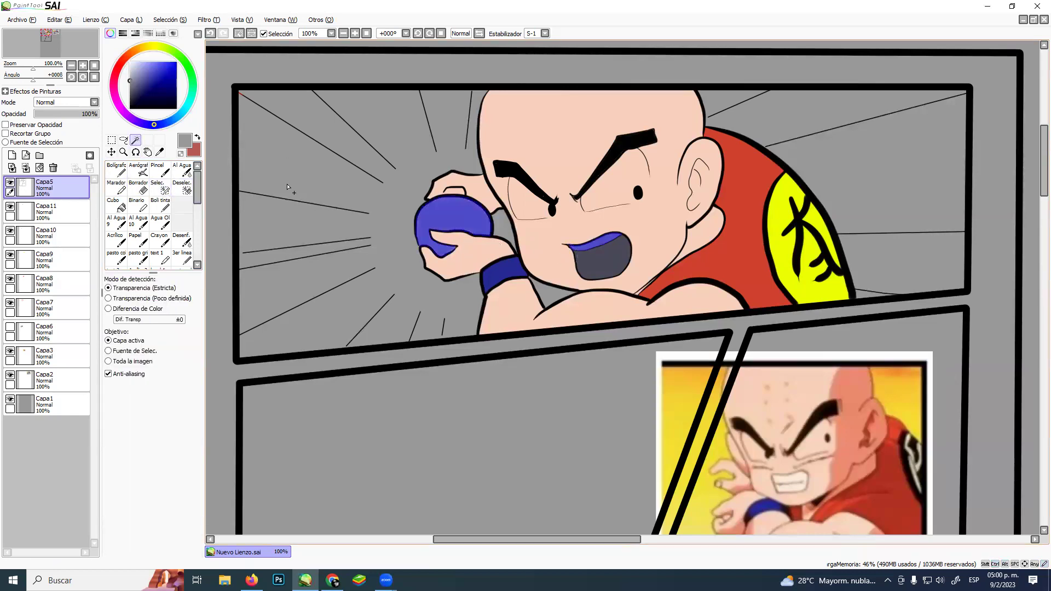
Add a layer above Capa11, fill the selected teeth and energy ball with white, and deselect
click(54, 206)
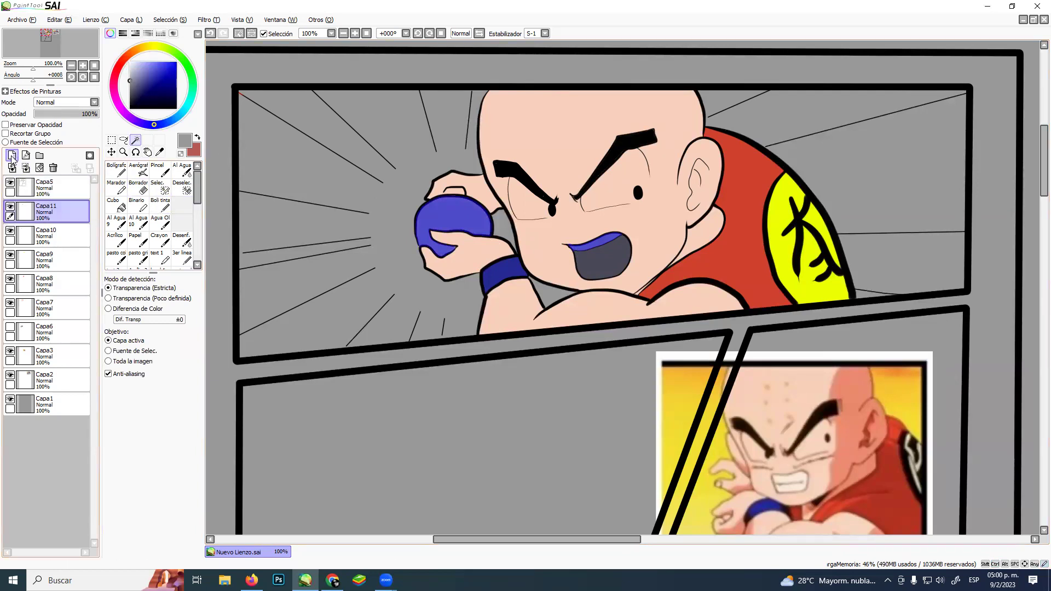
click(12, 156)
click(117, 206)
drag(158, 88, 129, 62)
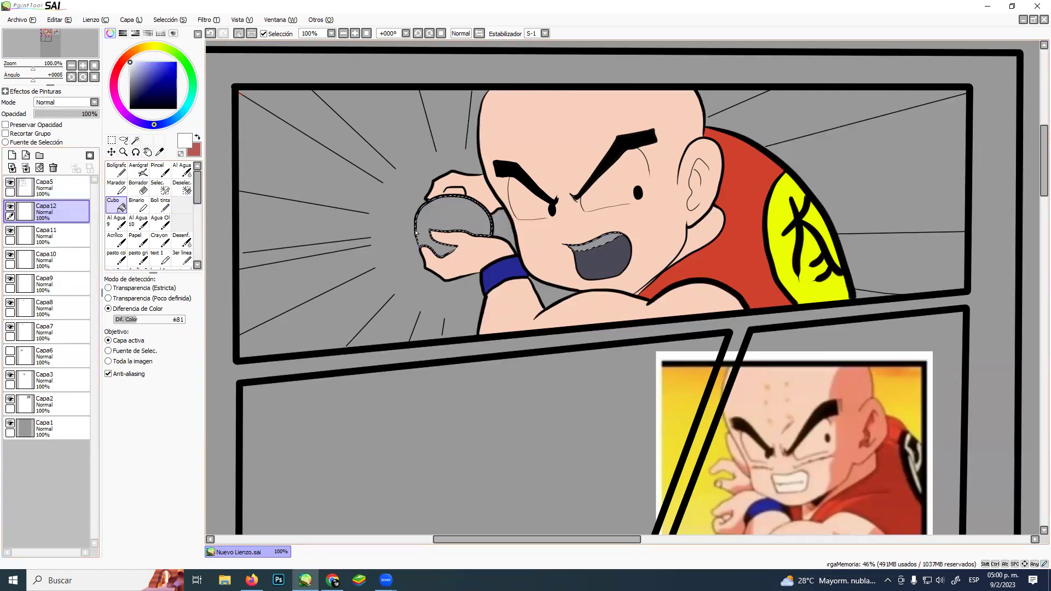
click(416, 232)
click(593, 247)
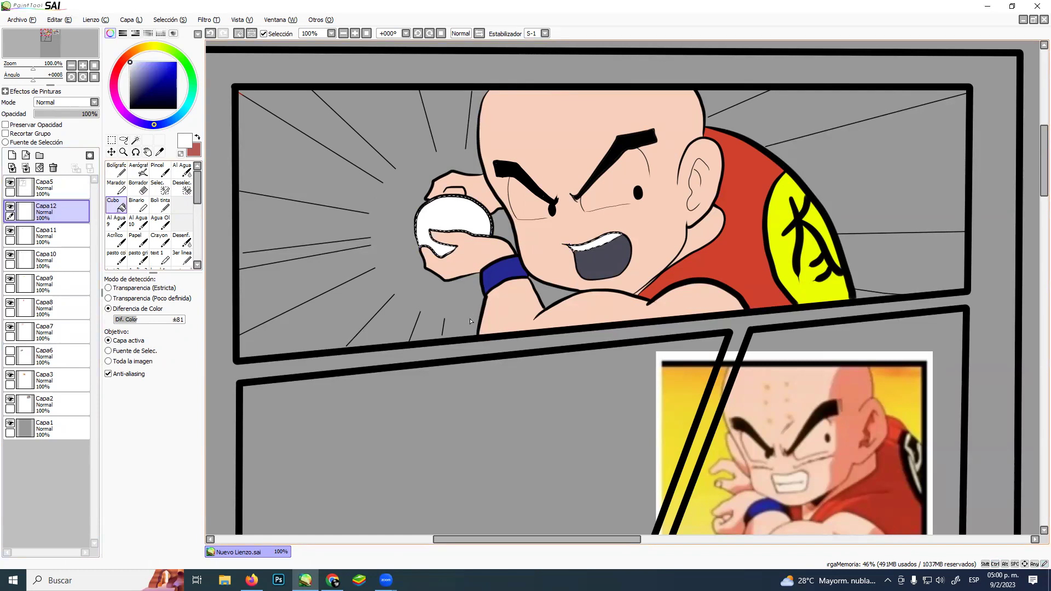
key(ctrl+d)
Select the mouth's interior below the teeth on Capa5, refill it with black on Capa11, and deselect
click(46, 186)
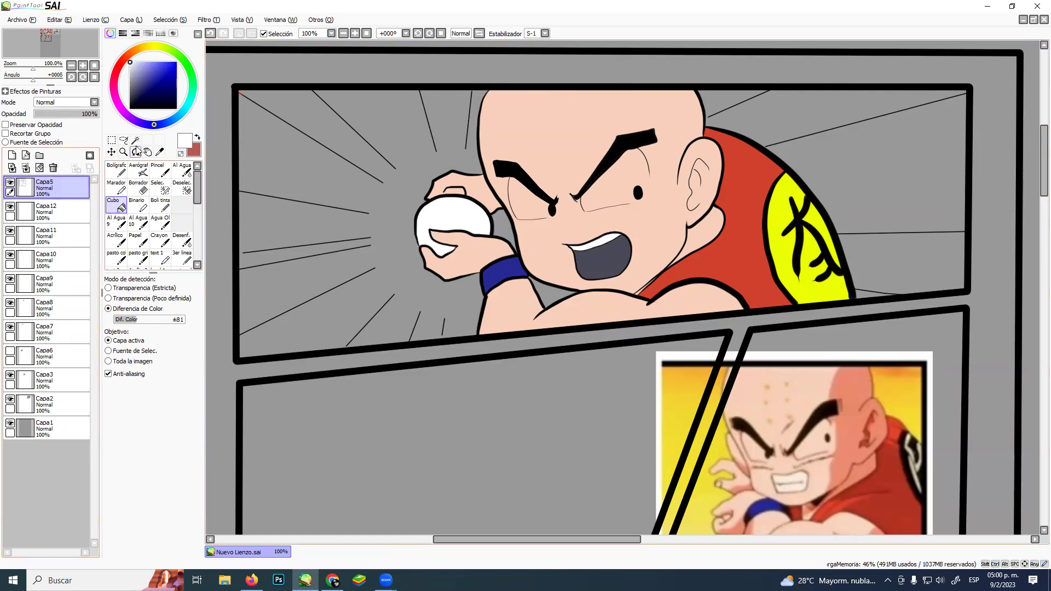
click(135, 140)
click(597, 271)
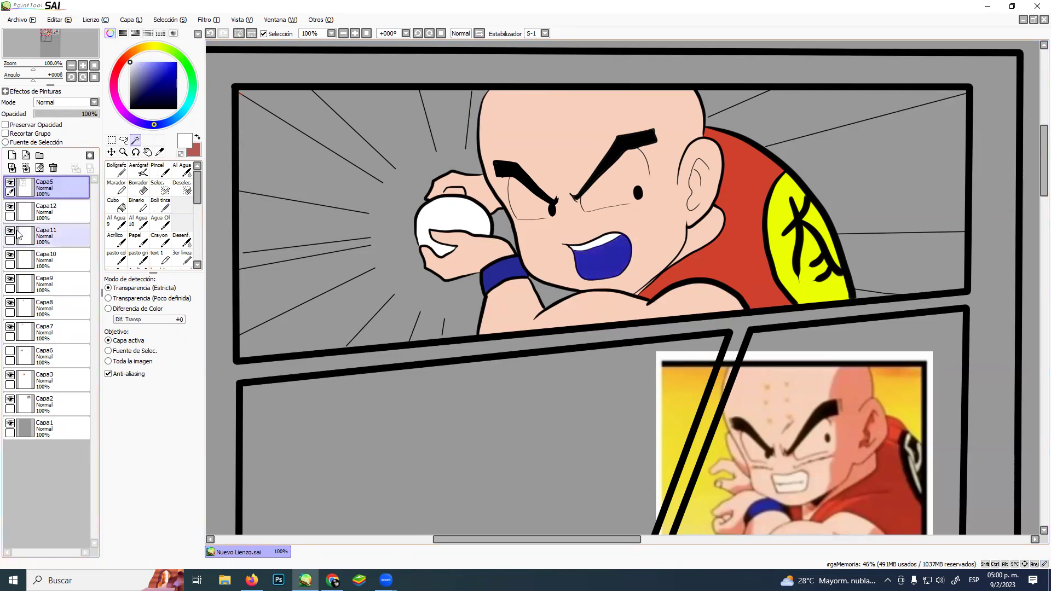
click(48, 236)
click(116, 205)
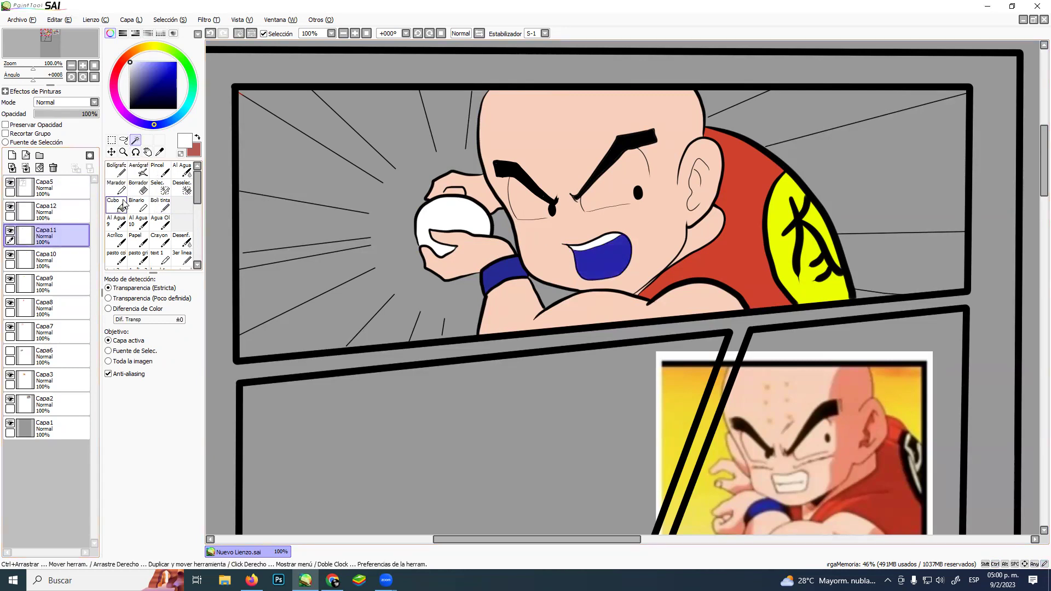
drag(146, 79, 129, 108)
click(609, 274)
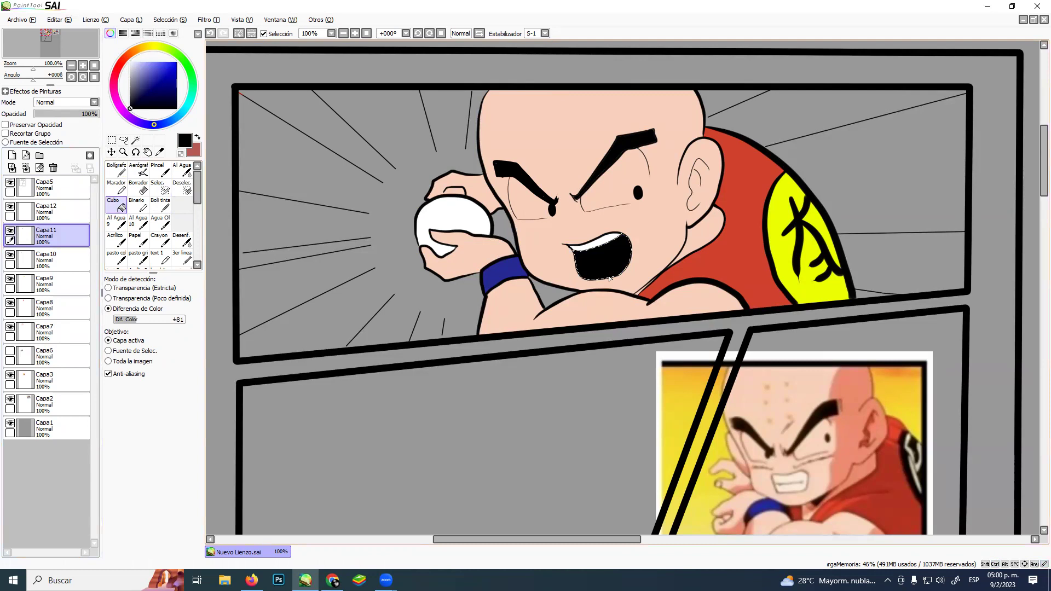
key(ctrl+d)
Select all background areas around Krillin in the upper panel on Capa5, and refine the selection near the arm with the selection brush
click(55, 187)
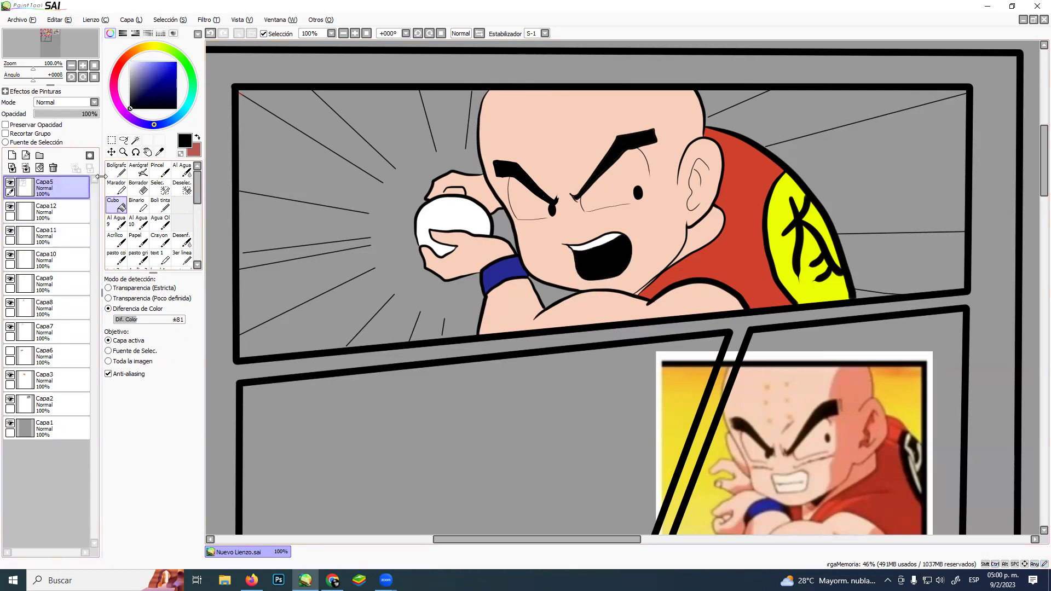
click(135, 141)
click(309, 198)
click(499, 228)
click(549, 294)
click(755, 112)
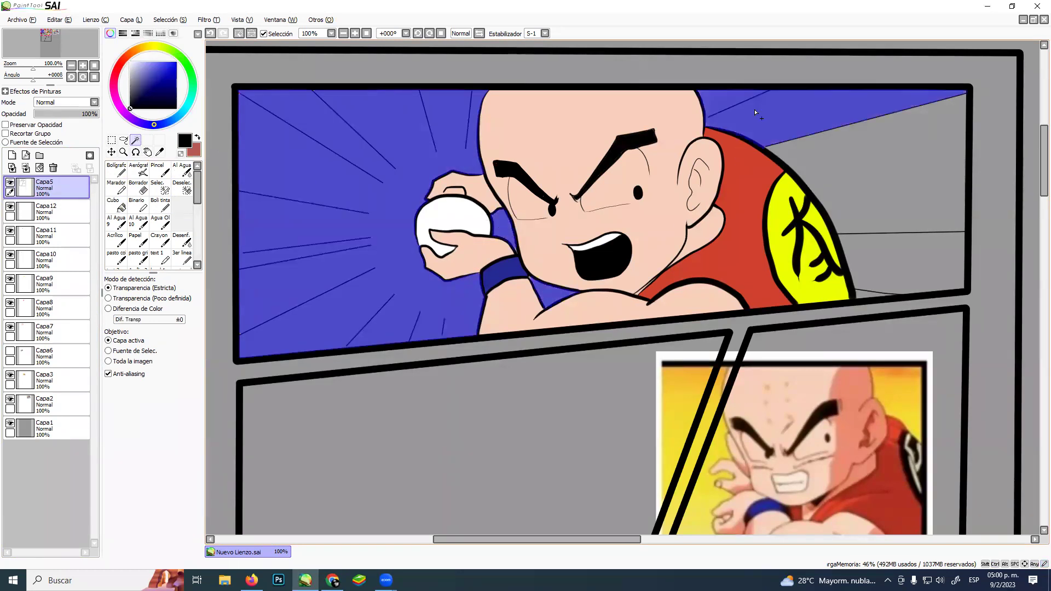
click(822, 173)
click(869, 263)
click(863, 294)
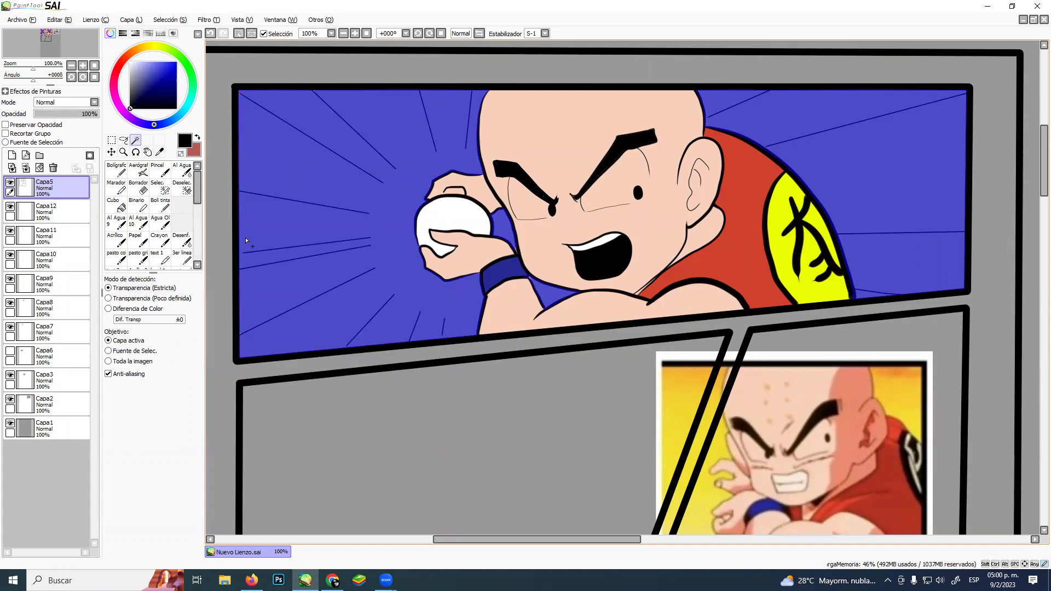
click(159, 187)
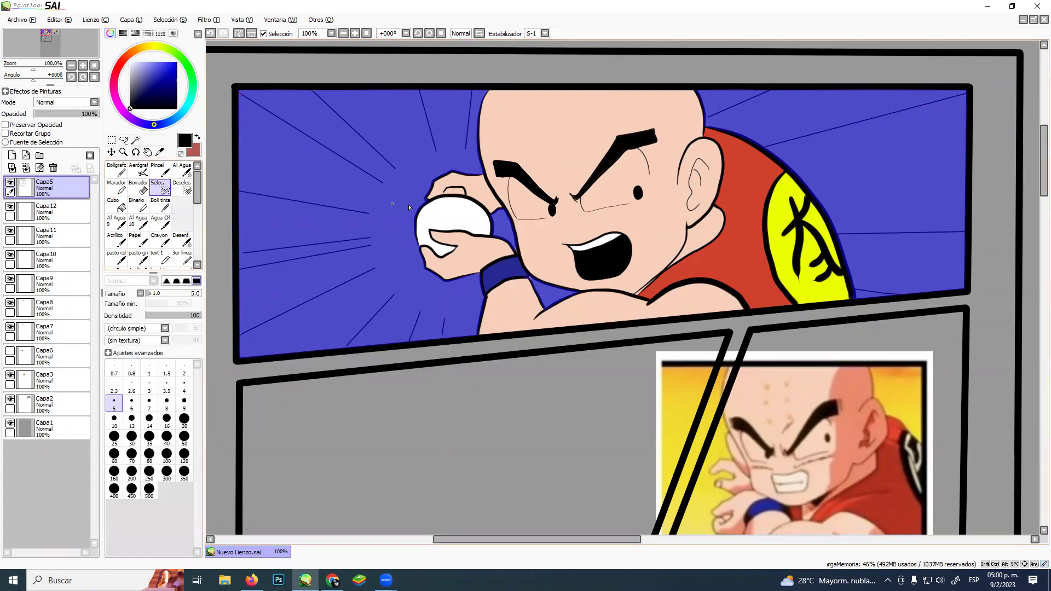
mouse_move(508, 253)
mouse_down()
mouse_move(546, 313)
mouse_move(528, 278)
mouse_move(547, 318)
mouse_up()
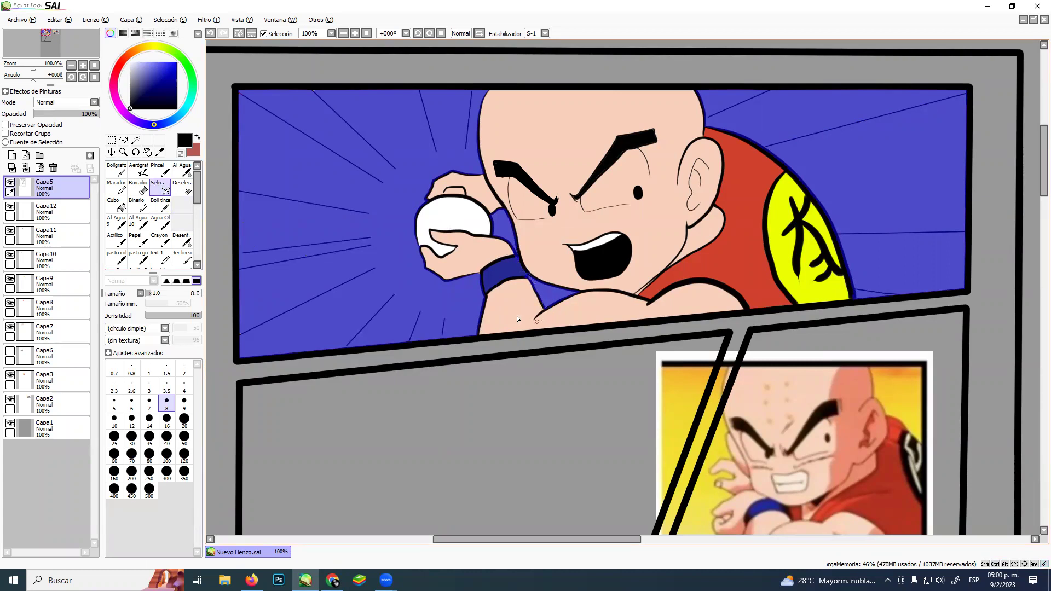
Add a layer above Capa12 and bucket-fill every selected background area with pale lavender
click(12, 155)
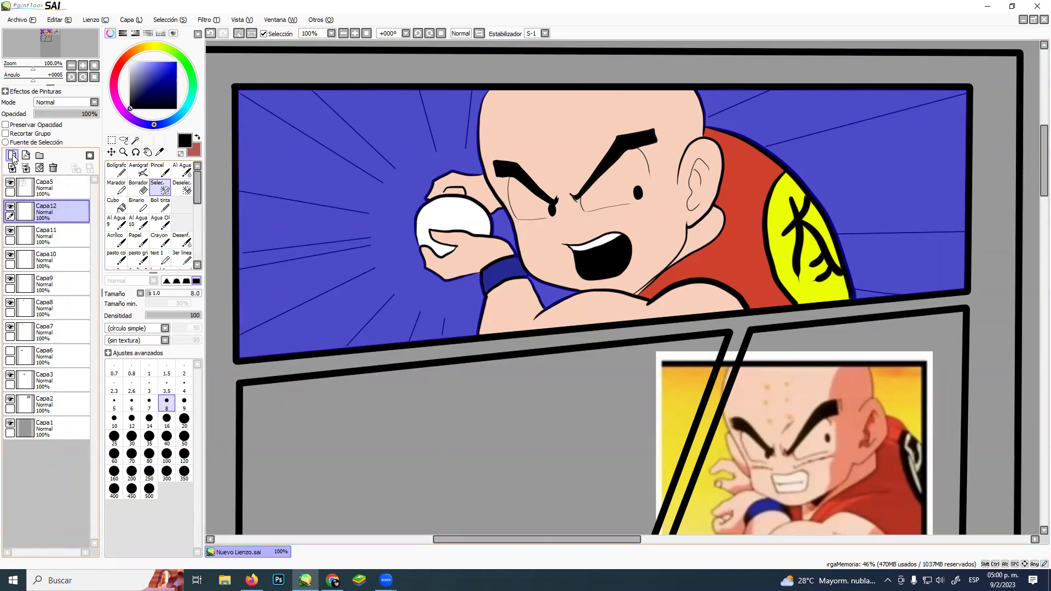
click(119, 205)
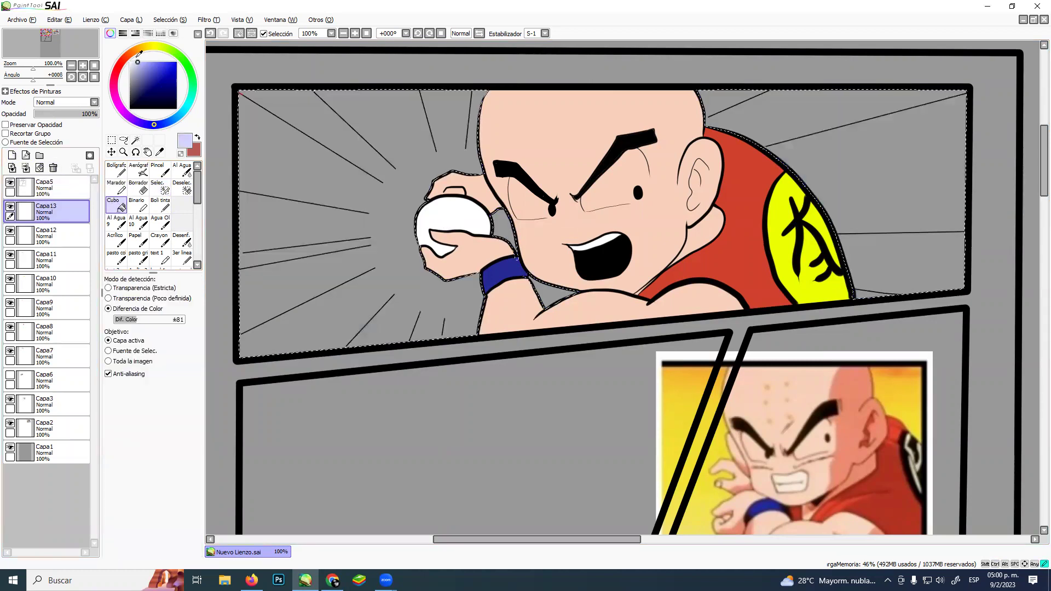
click(319, 188)
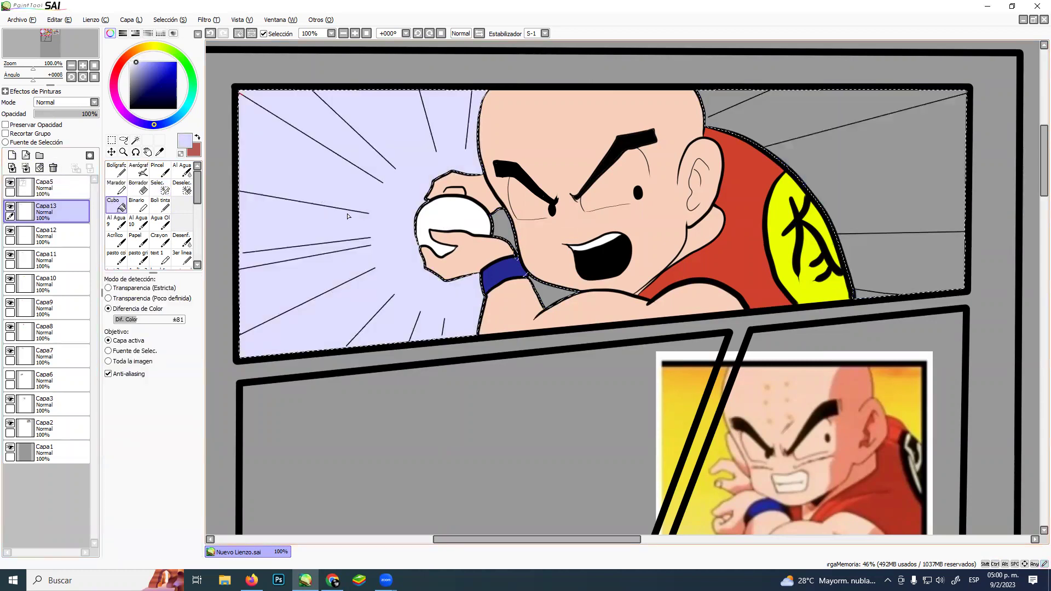
click(552, 293)
click(508, 233)
click(854, 164)
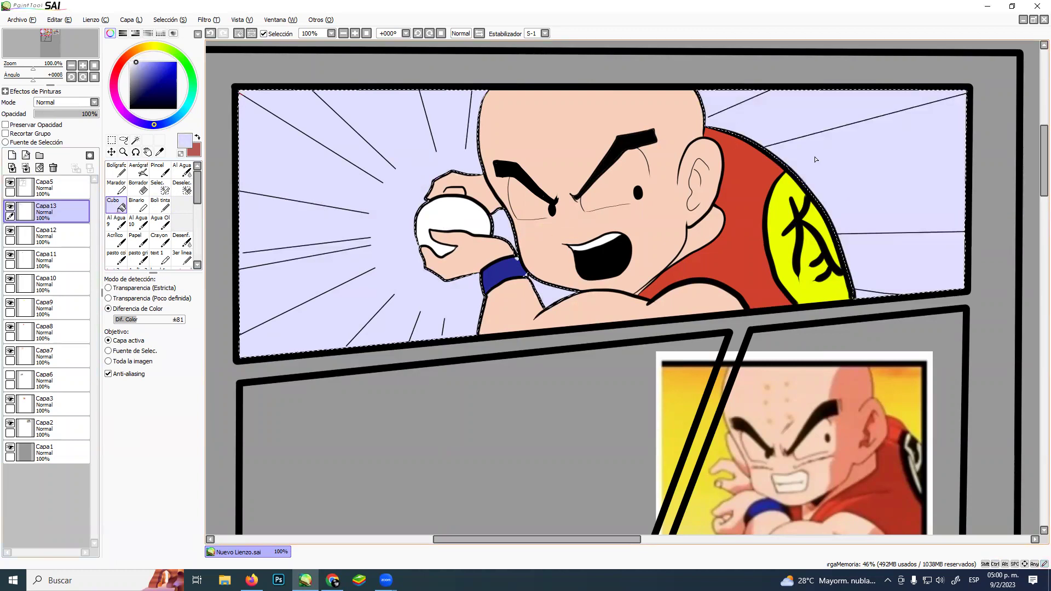
Paint a round white glow around the energy ball and hands with the size 96 brush, undoing the excess stroke
click(160, 204)
drag(162, 93, 129, 61)
drag(456, 228, 422, 224)
mouse_move(427, 189)
mouse_down()
mouse_move(416, 235)
mouse_move(403, 244)
mouse_move(416, 181)
mouse_move(416, 284)
mouse_move(372, 229)
mouse_move(393, 191)
mouse_up()
drag(394, 253, 469, 293)
mouse_move(465, 176)
mouse_down()
mouse_move(384, 219)
mouse_move(419, 280)
mouse_up()
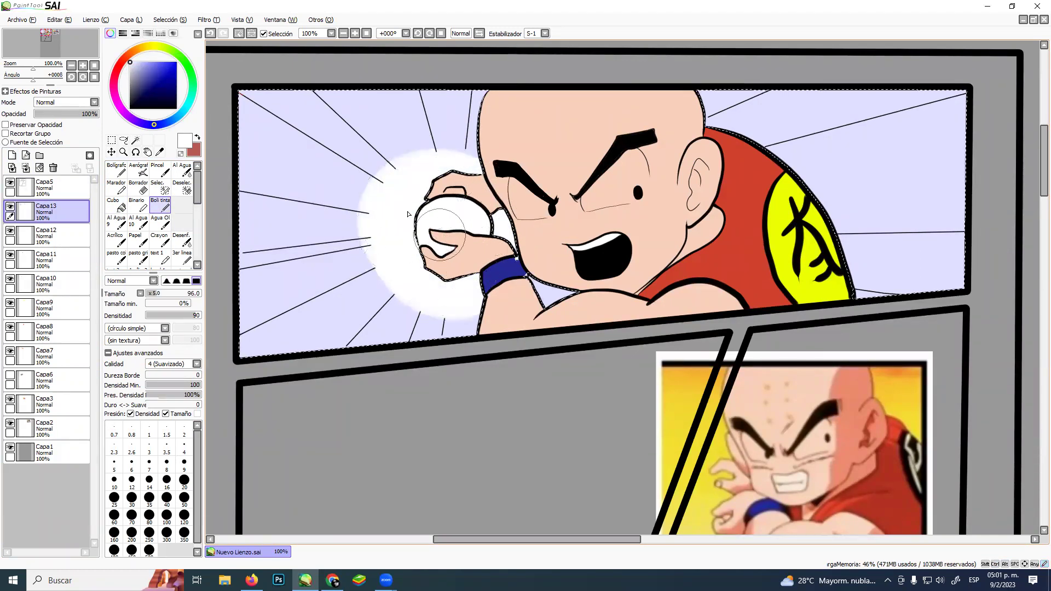
mouse_move(418, 172)
mouse_down()
mouse_move(433, 124)
mouse_move(416, 77)
mouse_move(449, 104)
mouse_move(448, 153)
mouse_up()
key(ctrl+z)
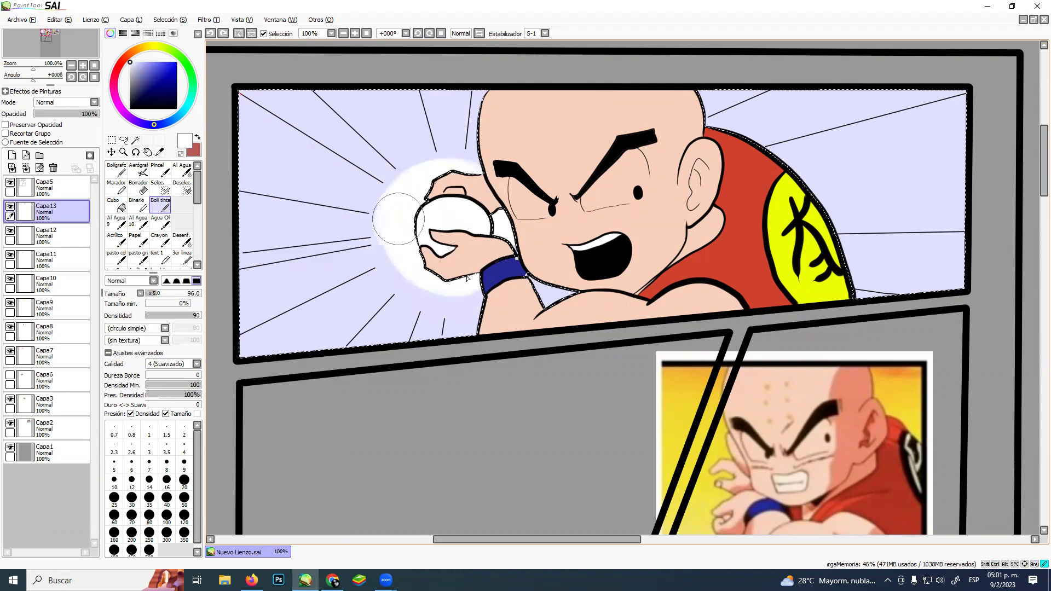
Paint white light rays from the glow between alternate speed lines left of Krillin, touching up edges with the sampled lavender and white
mouse_move(422, 85)
mouse_down()
mouse_move(453, 149)
mouse_move(445, 82)
mouse_up()
alt+click(434, 160)
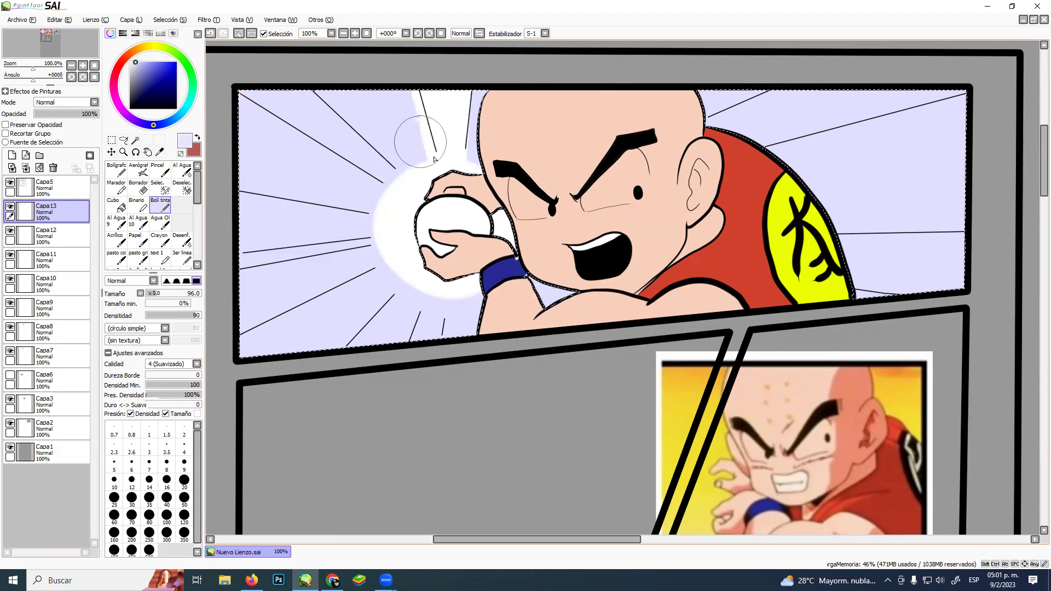
drag(424, 128, 411, 88)
alt+click(417, 178)
drag(418, 168, 437, 164)
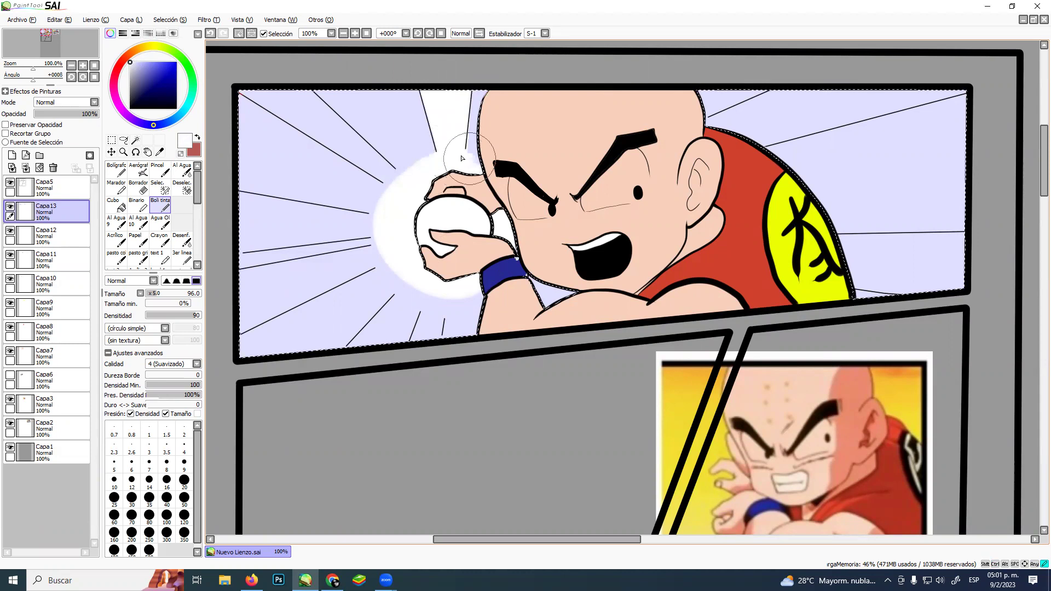
drag(410, 186, 404, 192)
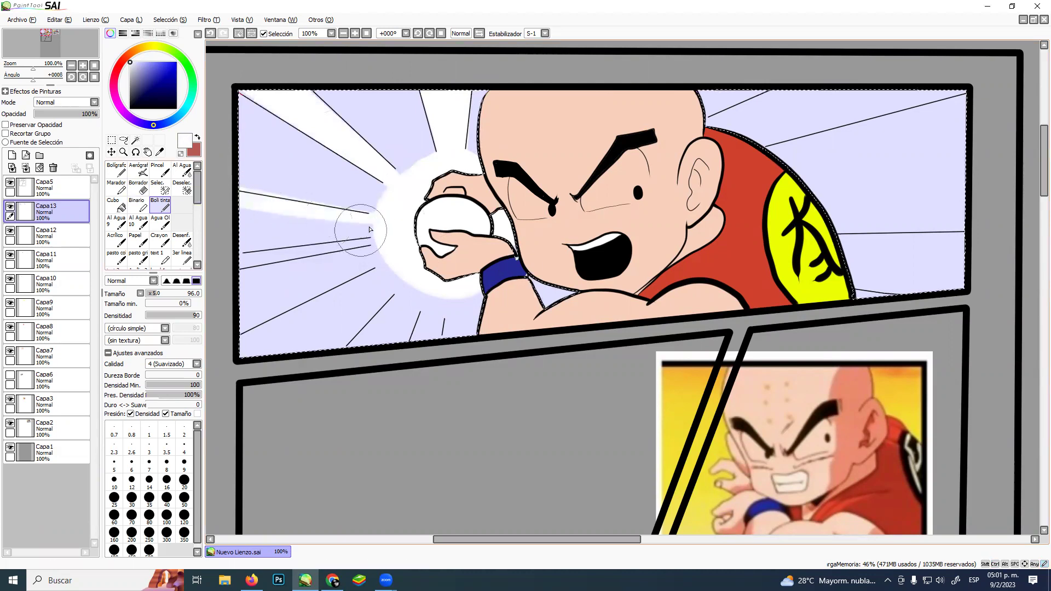
mouse_move(319, 222)
mouse_down()
mouse_move(243, 227)
mouse_move(387, 229)
mouse_move(285, 242)
mouse_move(311, 244)
mouse_up()
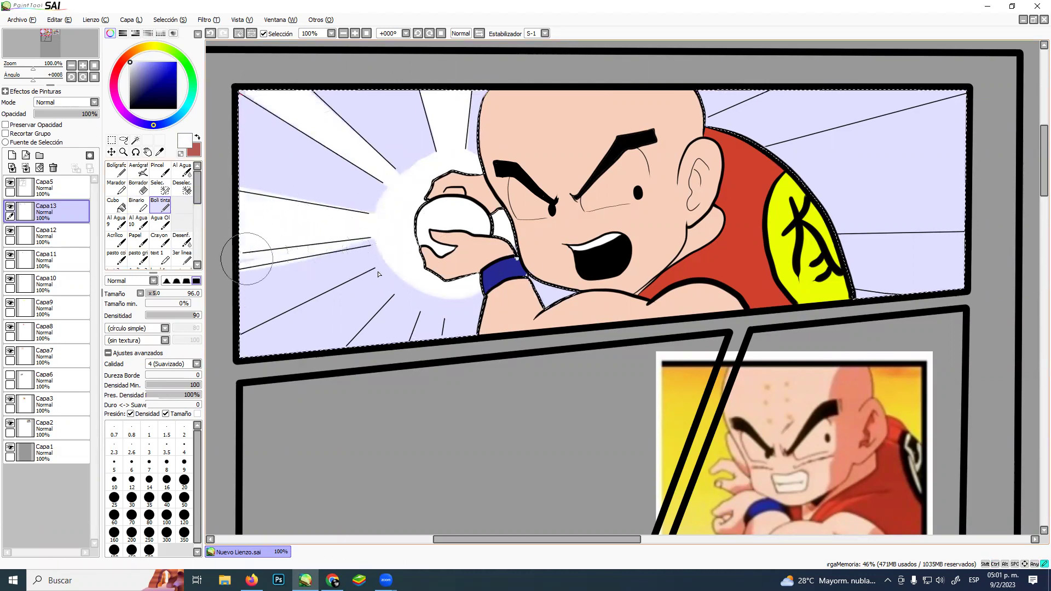
drag(386, 273, 249, 371)
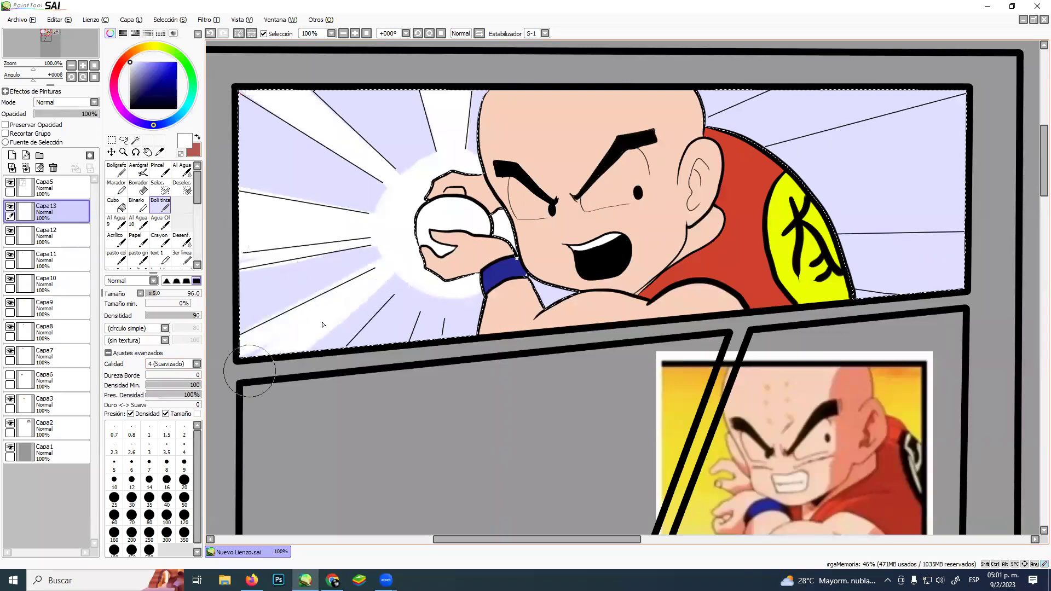
alt+click(366, 273)
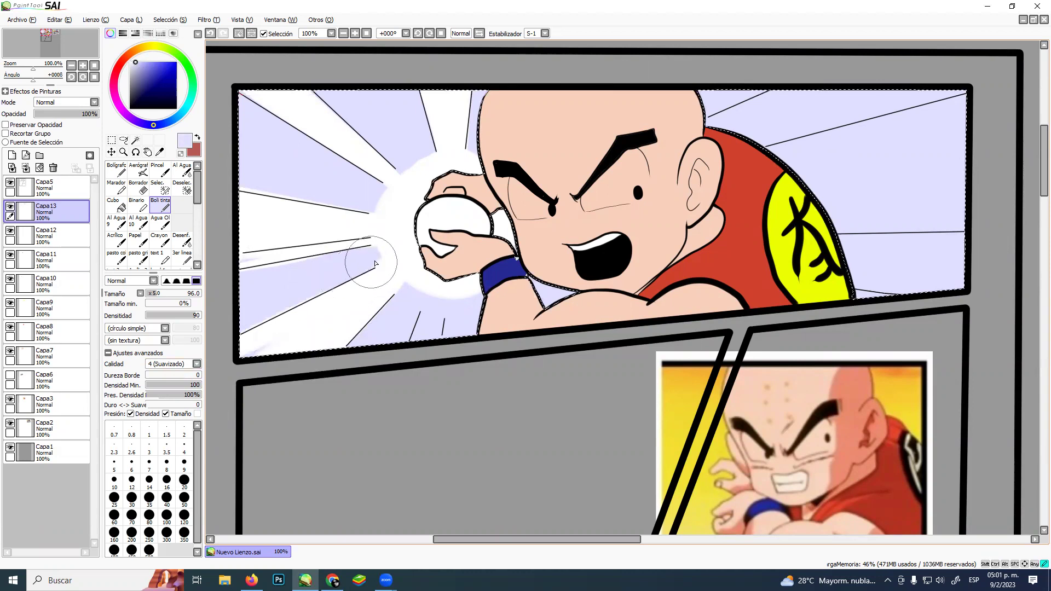
alt+click(396, 249)
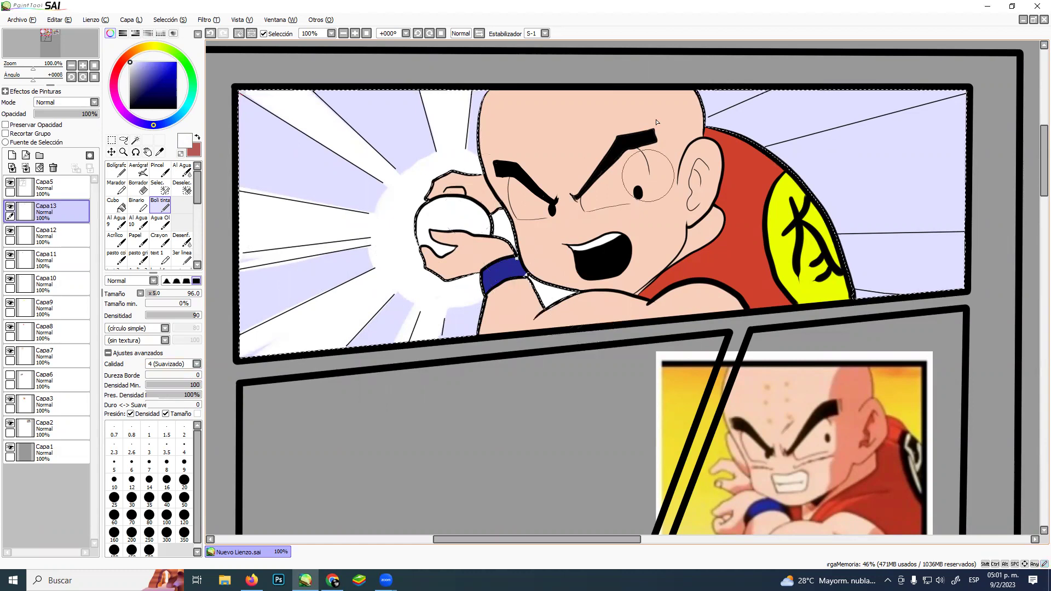
Paint white light rays between the speed lines behind Krillin's back, redoing stray strokes, and make the Capa5 line layer active
drag(669, 131, 781, 74)
key(ctrl+z)
drag(671, 127, 797, 66)
drag(664, 118, 772, 80)
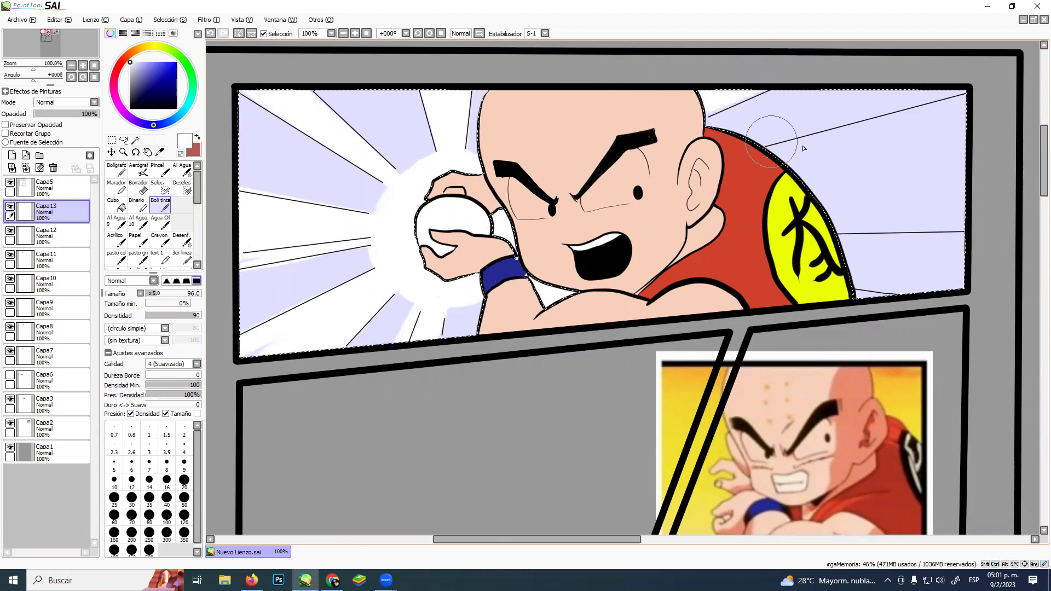
drag(788, 167, 1018, 93)
key(ctrl+z)
mouse_move(783, 160)
mouse_down()
mouse_move(965, 113)
mouse_move(828, 152)
mouse_move(750, 157)
mouse_move(985, 92)
mouse_move(900, 137)
mouse_move(810, 160)
mouse_move(949, 137)
mouse_move(962, 152)
mouse_move(794, 184)
mouse_move(952, 195)
mouse_move(758, 209)
mouse_move(955, 213)
mouse_up()
drag(873, 209, 961, 196)
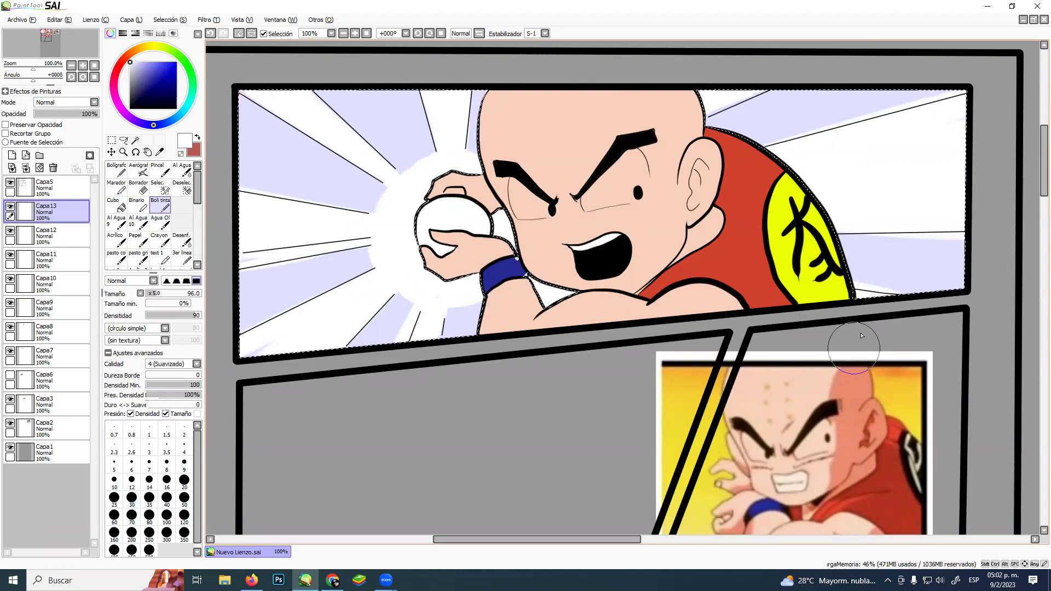
click(74, 185)
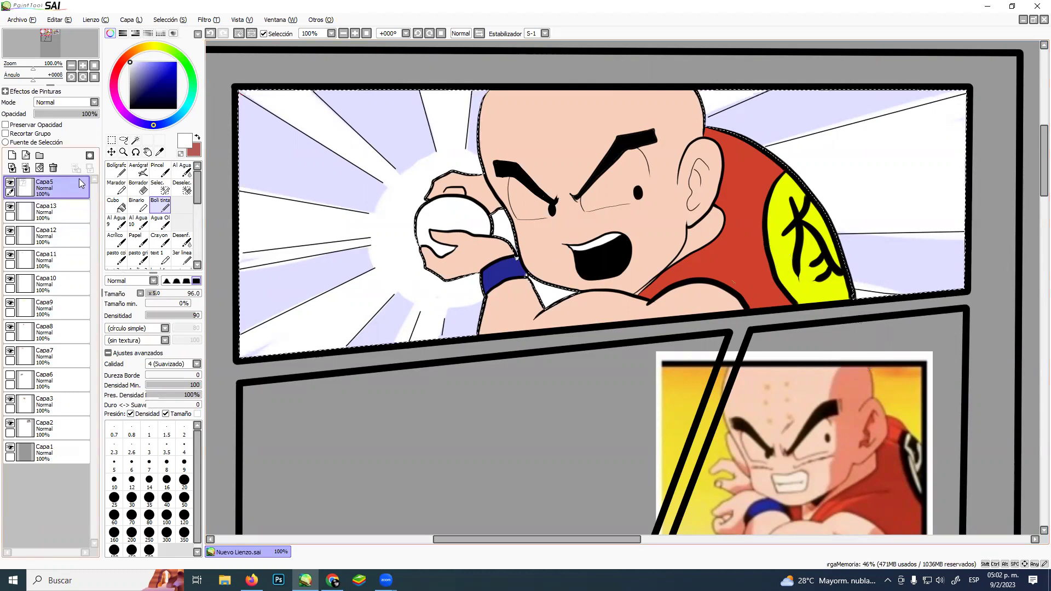
Clear the active selection on the Capa5 line layer
click(135, 140)
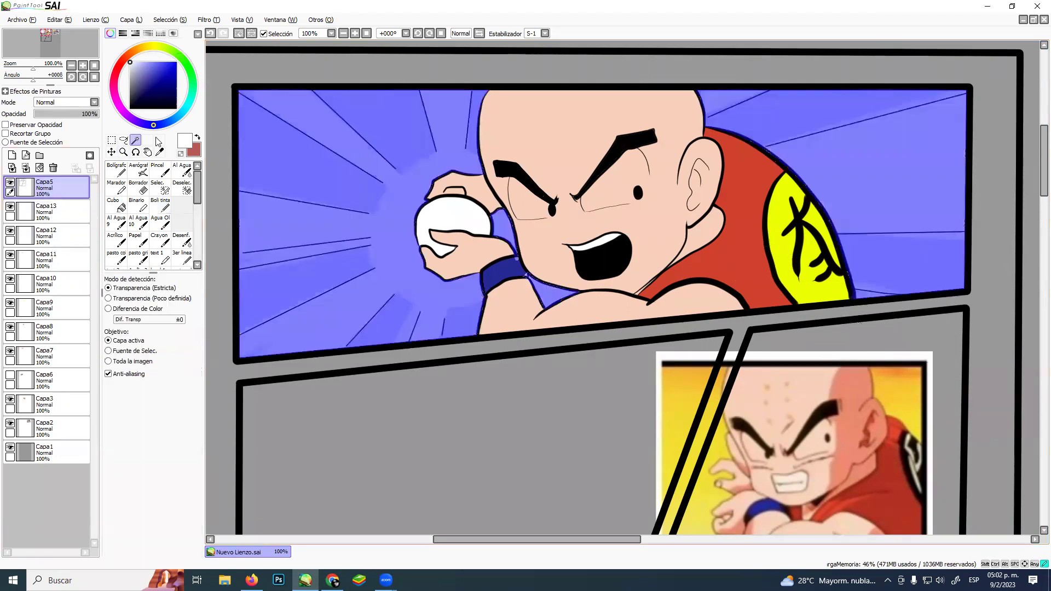
click(570, 136)
key(ctrl+d)
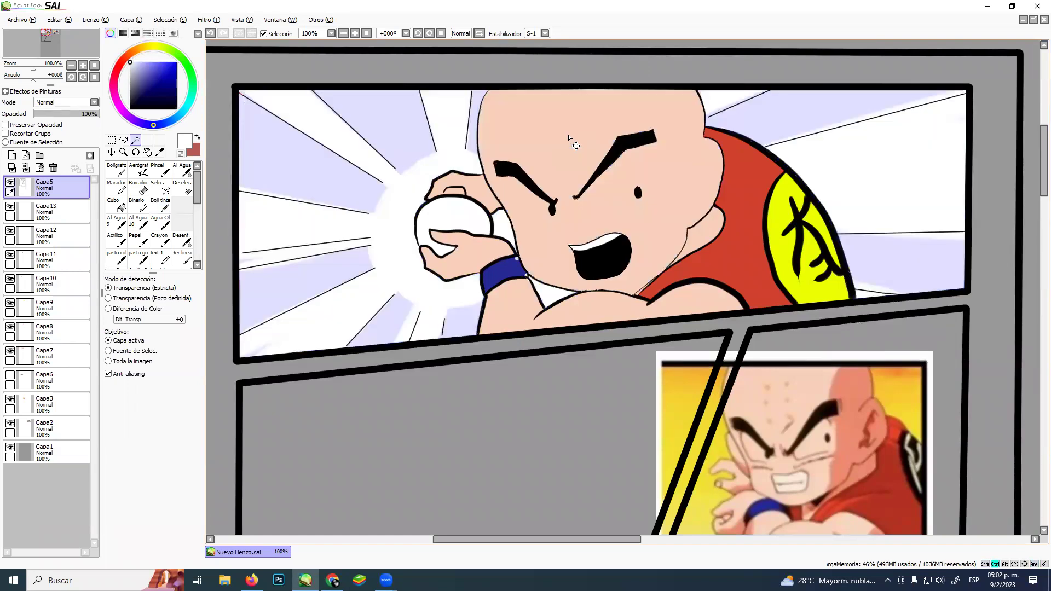
key(ctrl+z)
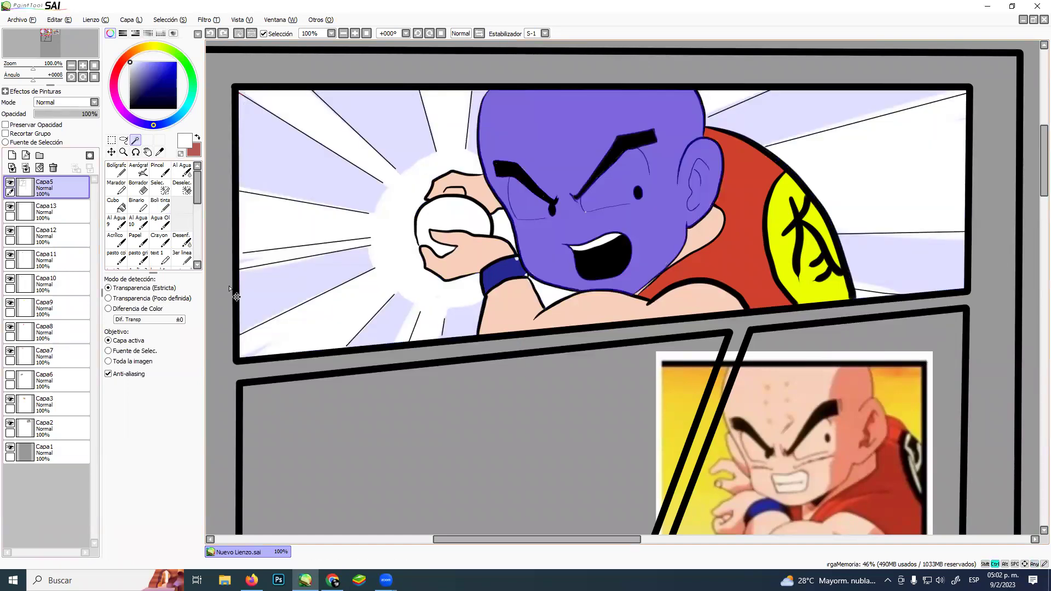
key(ctrl+d)
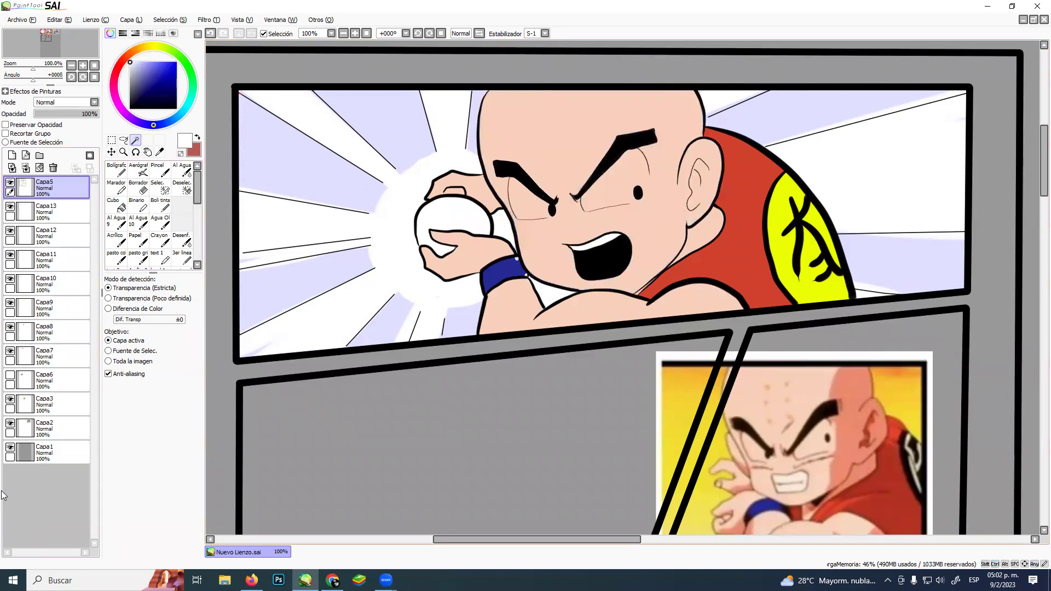
Identify the skin colour layer Capa7 and lighten it by raising its luminance with a hue and saturation adjustment
click(11, 327)
click(10, 326)
click(11, 350)
click(11, 351)
click(52, 354)
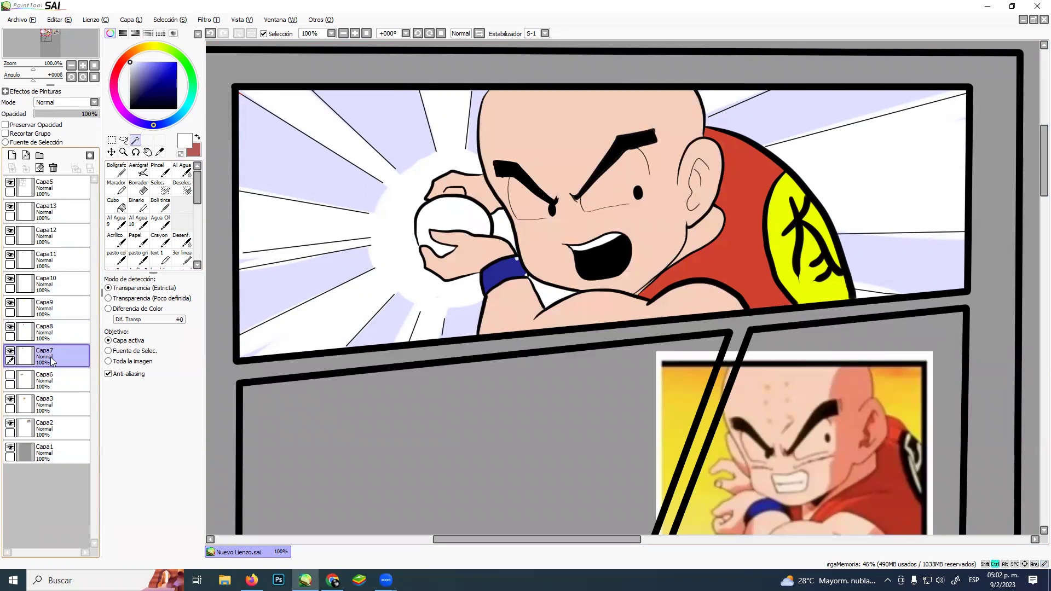
key(ctrl+u)
drag(230, 479, 278, 484)
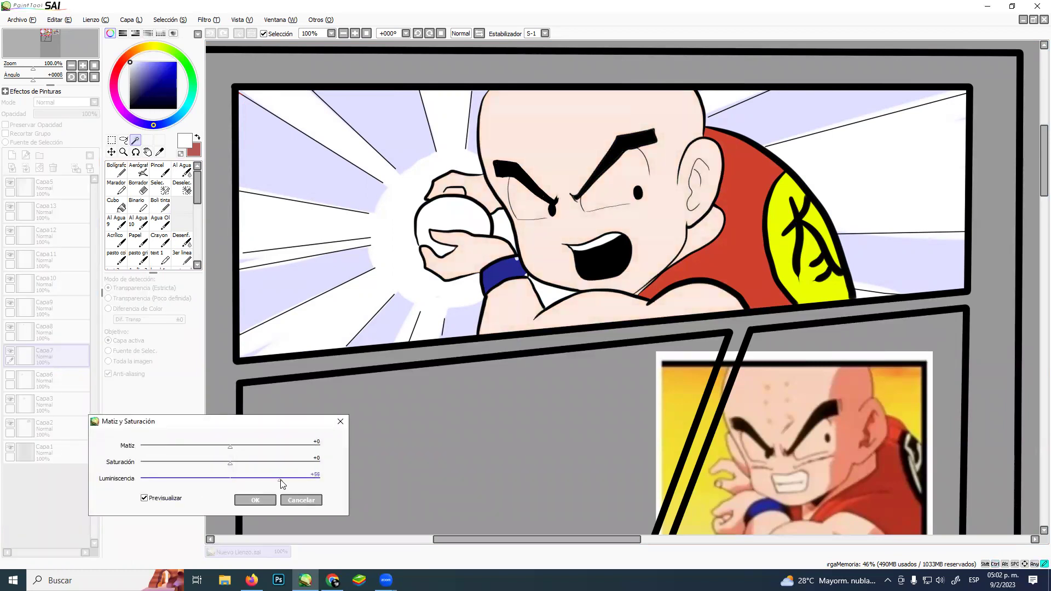
click(270, 497)
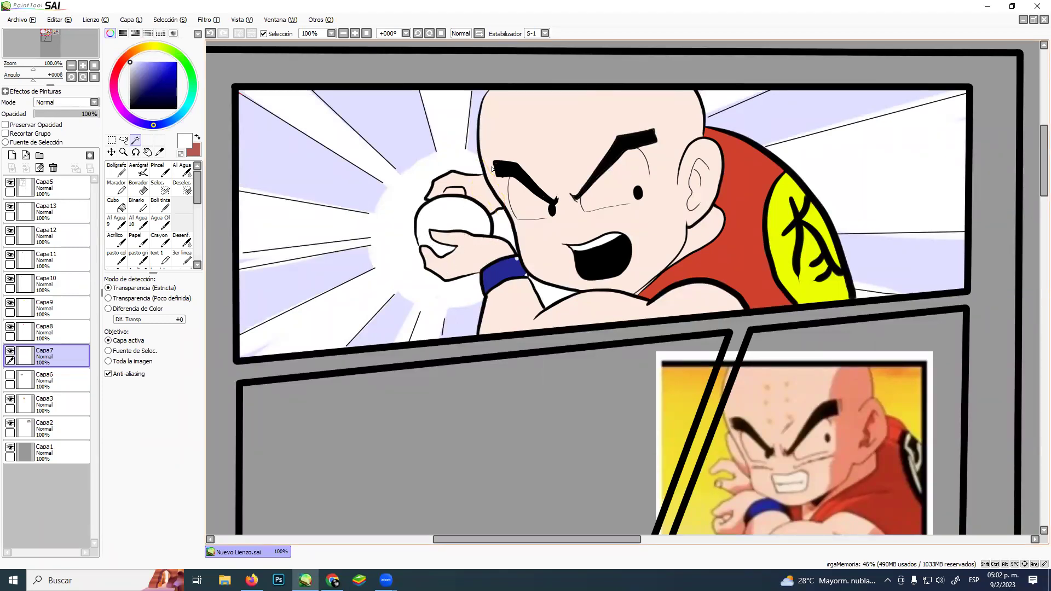
On Capa5, paint Krillin's six forehead dots with a size 10 brush in tan sampled from the reference picture
click(63, 186)
click(160, 203)
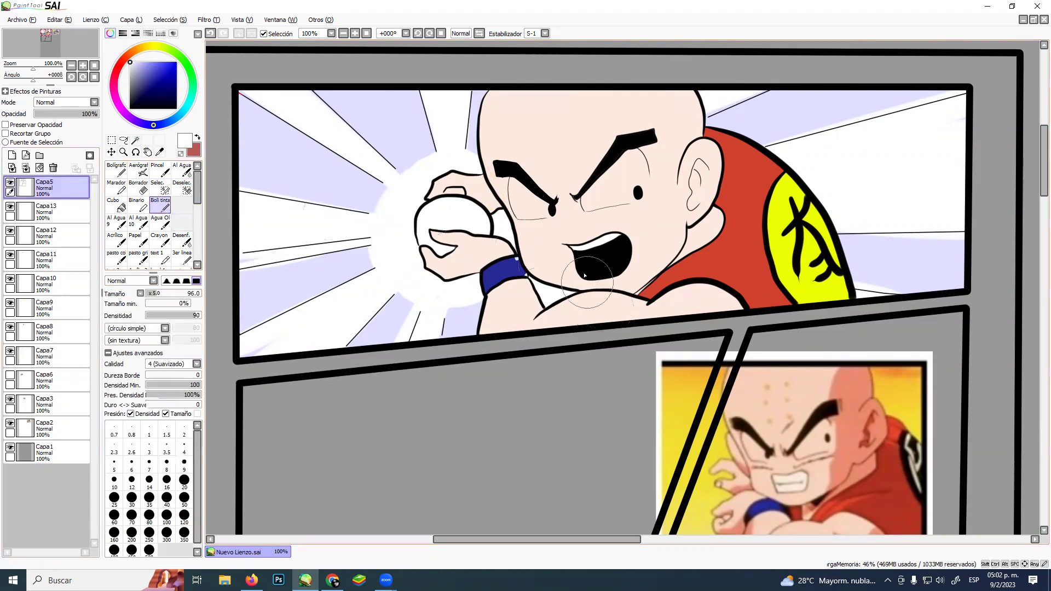
key(alt)
alt+click(771, 385)
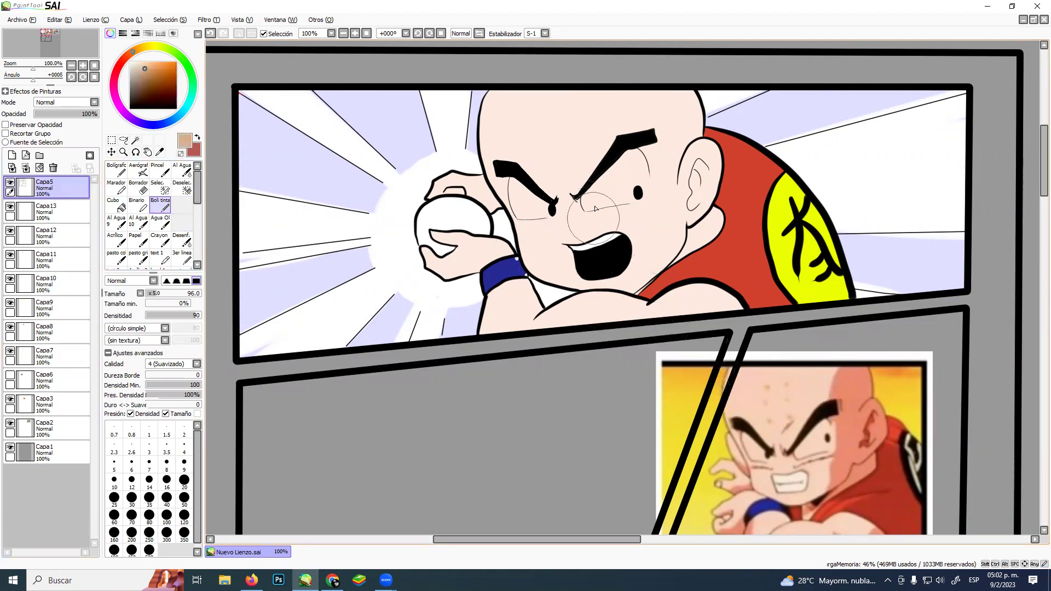
drag(568, 170, 559, 166)
key(ctrl+alt)
drag(552, 169, 552, 169)
click(546, 158)
click(564, 156)
click(541, 136)
click(561, 132)
click(538, 118)
click(560, 111)
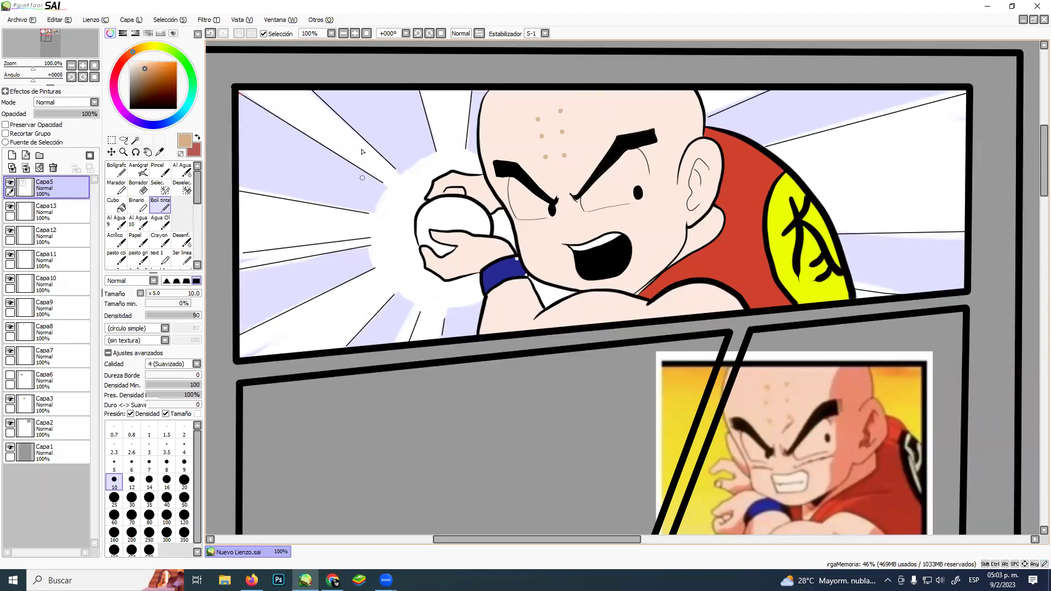
Draw frown creases between the brows and hatching lines across the nose and cheeks in black with the size 14 brush
drag(171, 89, 130, 109)
key(ctrl+alt)
drag(600, 167, 617, 157)
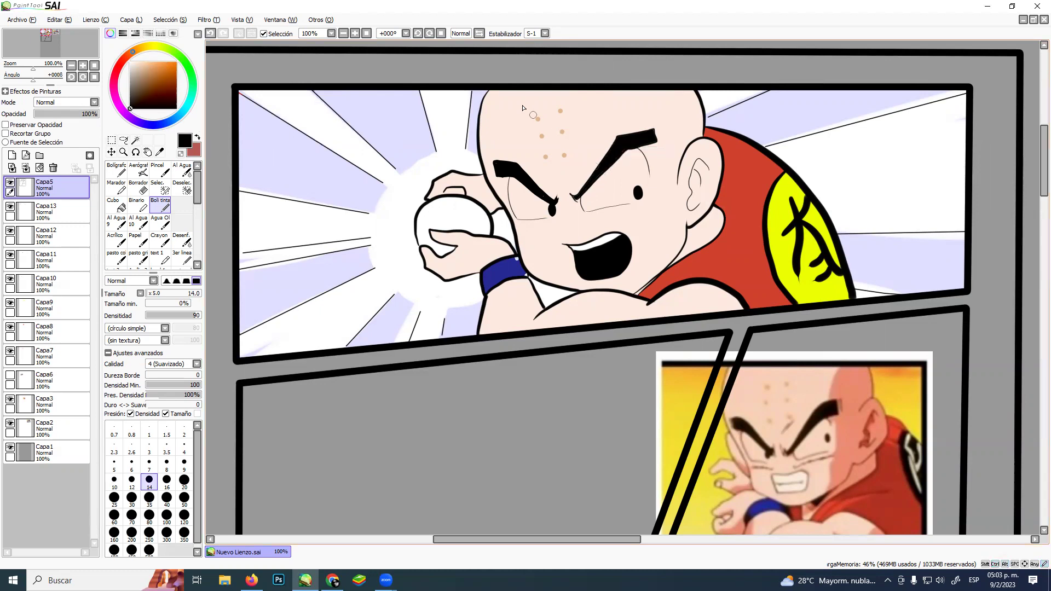
drag(556, 202, 568, 187)
key(ctrl+z)
drag(571, 177, 582, 158)
drag(522, 227, 553, 232)
mouse_move(547, 224)
mouse_down()
mouse_move(640, 220)
mouse_move(626, 212)
mouse_move(652, 213)
mouse_up()
mouse_move(636, 295)
mouse_down()
mouse_move(654, 281)
mouse_move(636, 295)
mouse_up()
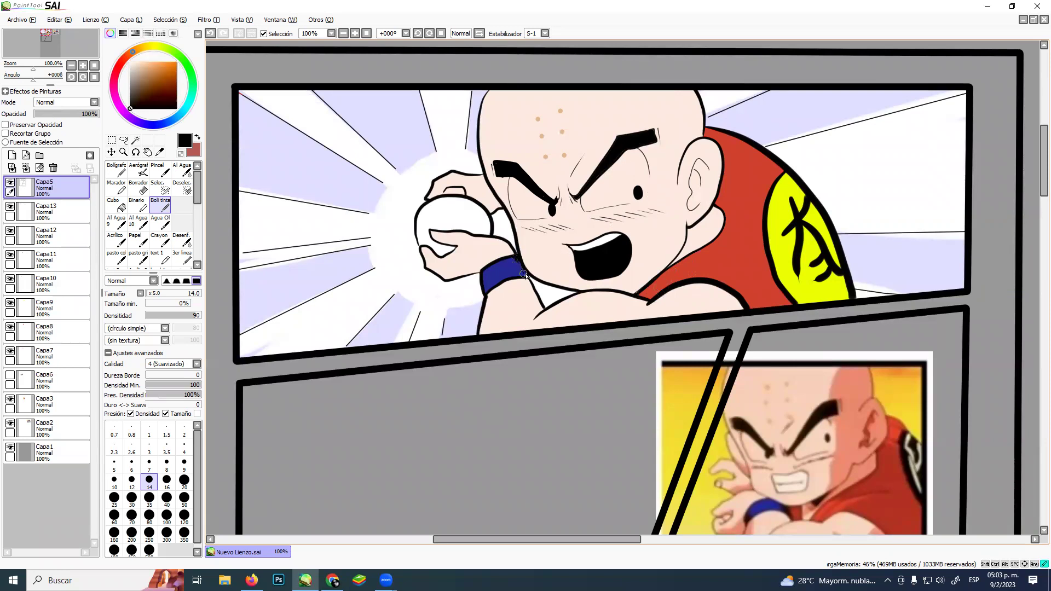
drag(525, 275, 528, 278)
drag(268, 242, 255, 302)
mouse_move(295, 243)
mouse_down()
mouse_move(271, 264)
mouse_move(286, 291)
mouse_up()
mouse_move(286, 291)
mouse_down()
mouse_move(309, 282)
mouse_move(332, 199)
mouse_move(344, 271)
mouse_up()
mouse_move(375, 170)
mouse_down()
mouse_move(383, 235)
mouse_move(408, 158)
mouse_up()
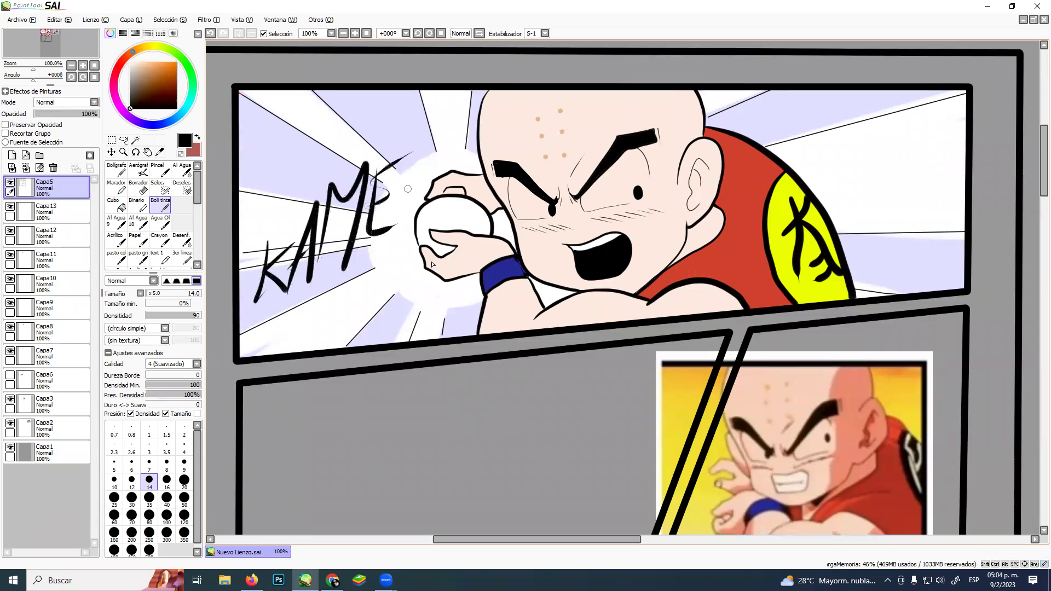
key(ctrl+z)
key(ctrl+z)
key(ctrl+z)
key(ctrl+z)
key(ctrl+z)
key(ctrl+z)
key(ctrl+z)
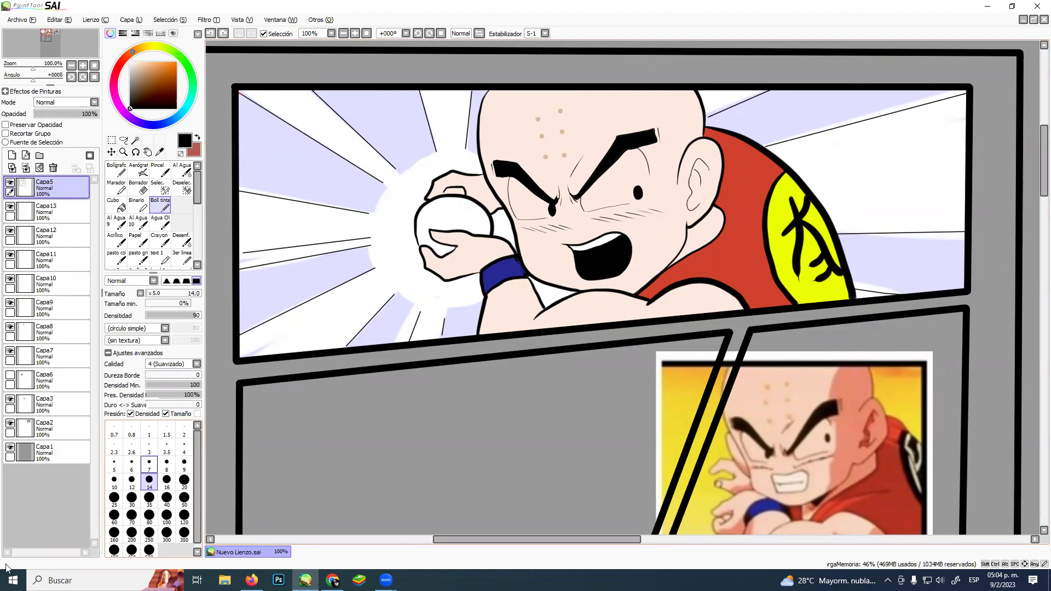
Hide the grey page background layer Capa1
click(11, 448)
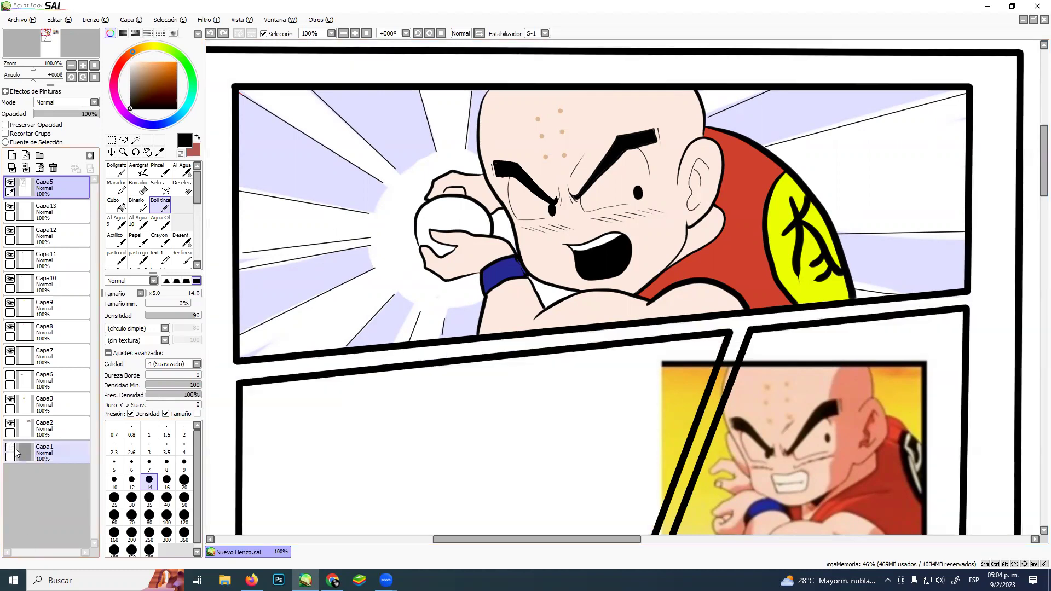